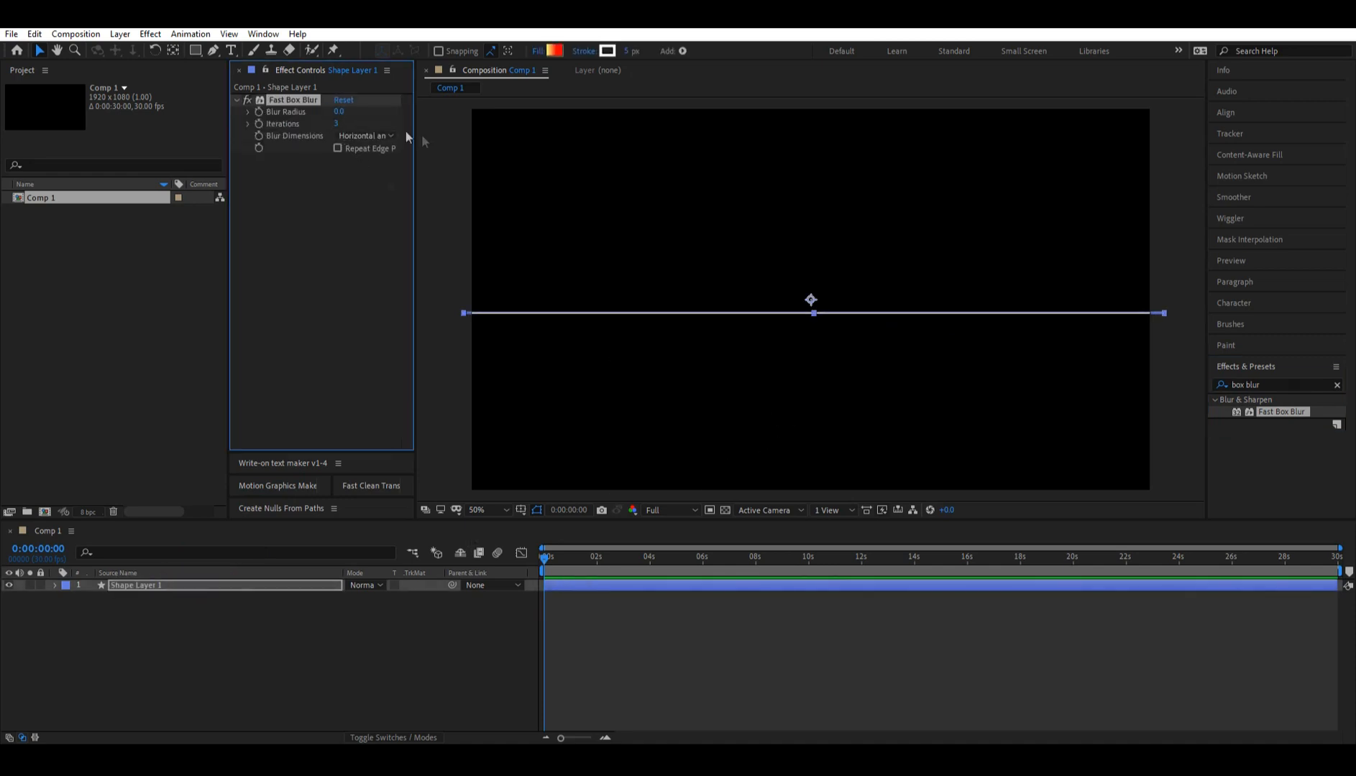
- Add a Glow effect to the line's shape layer and set its Glow Radius to 50
left_click(1274, 386)
type("glow")
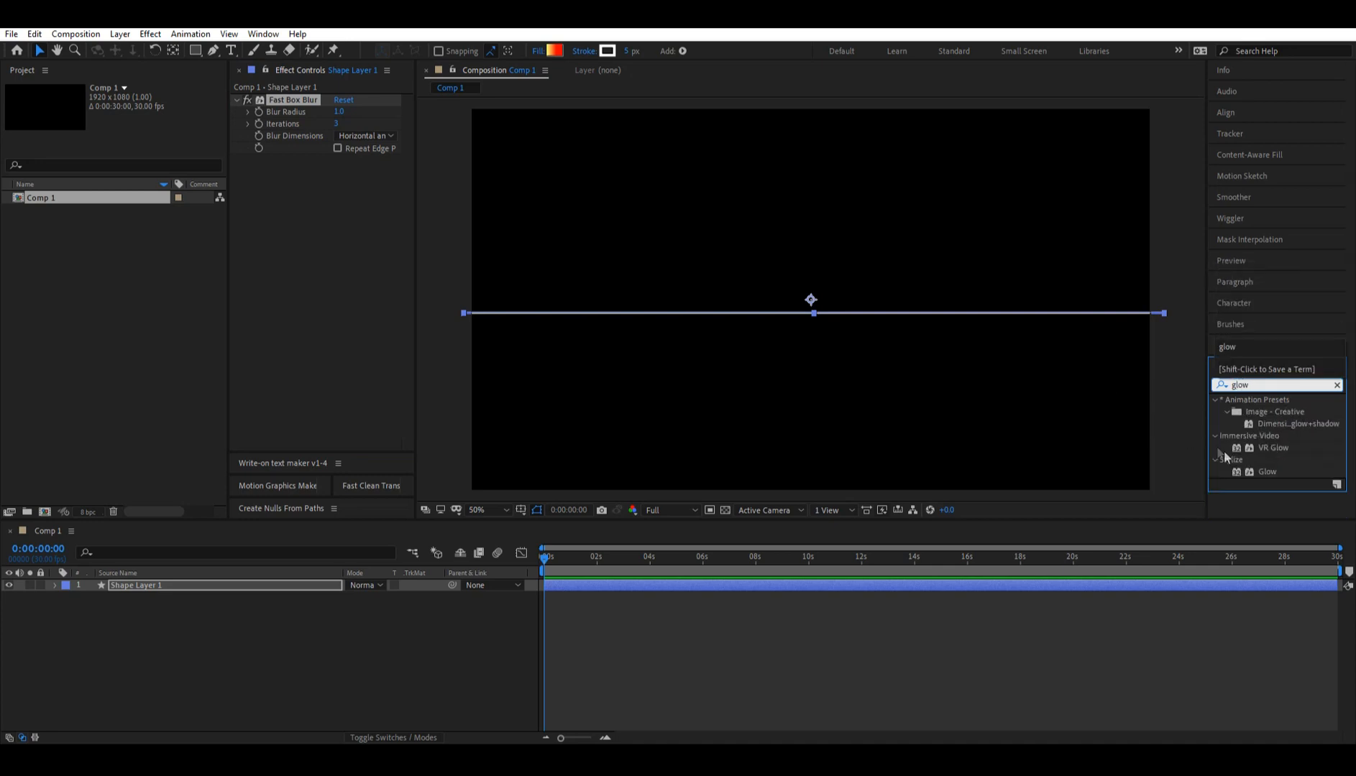
left_click_drag(1254, 473, 394, 214)
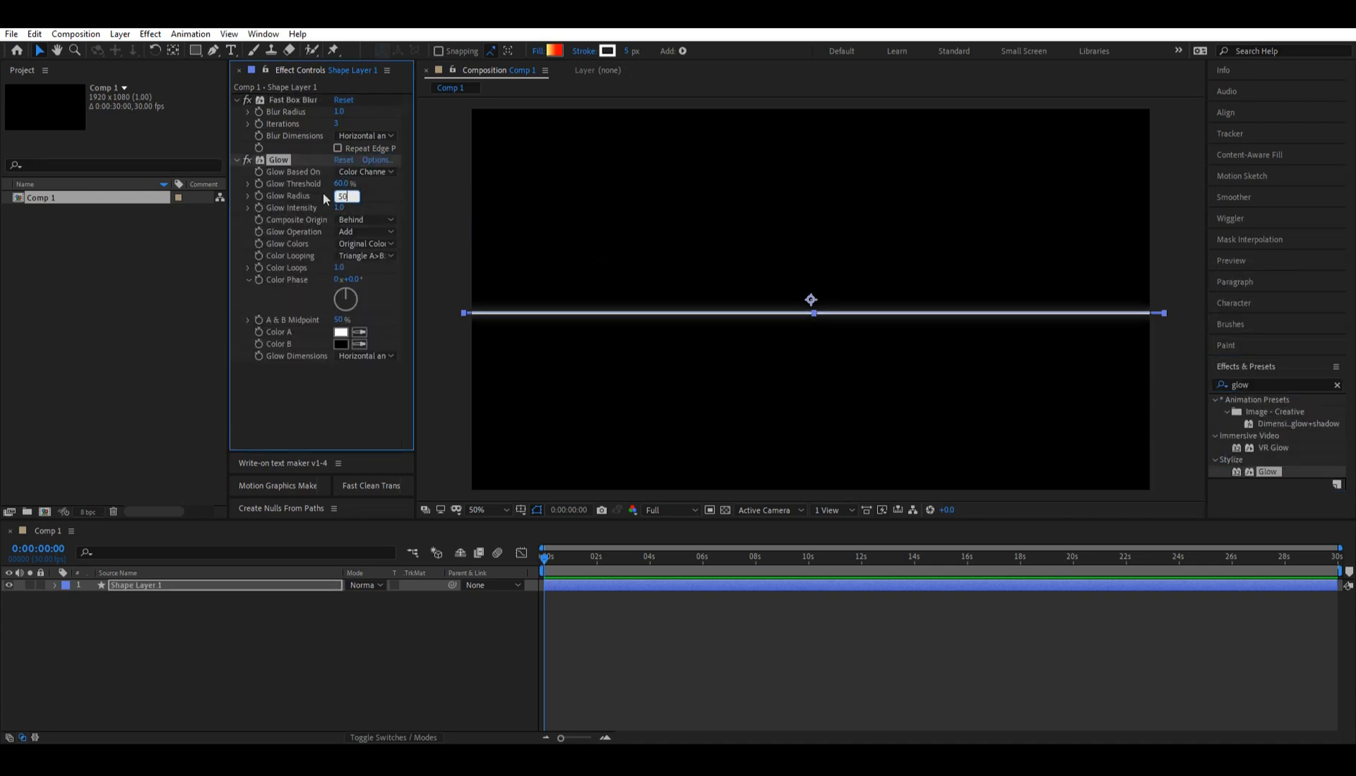
- Duplicate the Glow effect on the line and set the copy's Glow Radius to 150
left_click(278, 160)
key("ctrl+d")
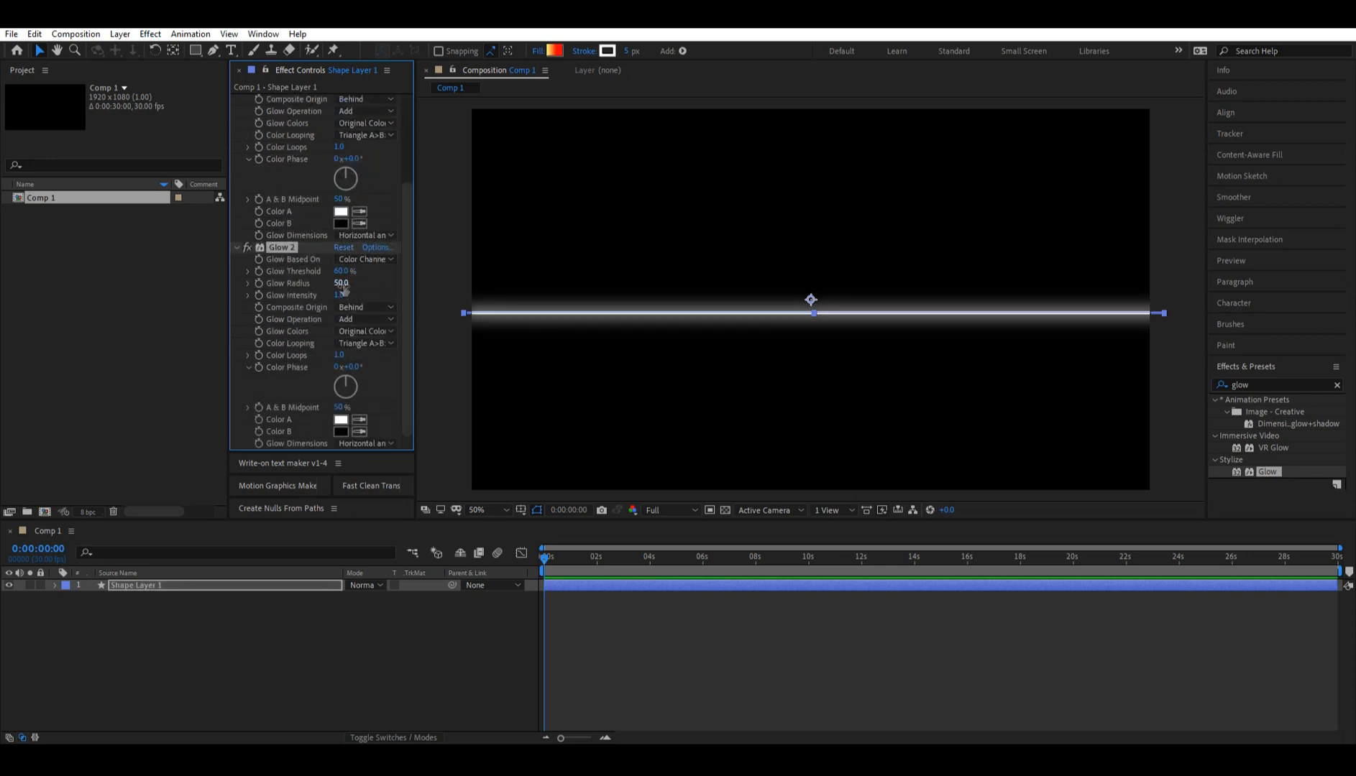
type("150")
key("Return")
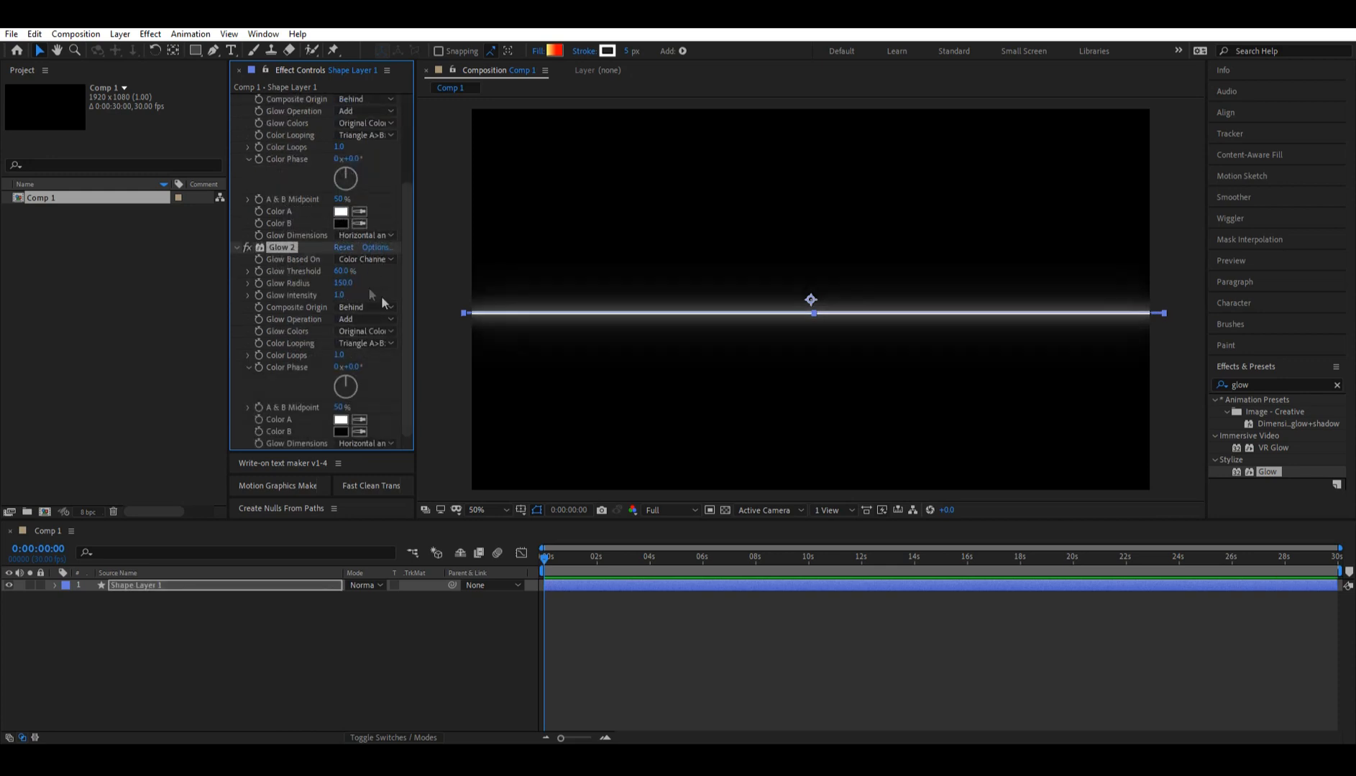
left_click(812, 663)
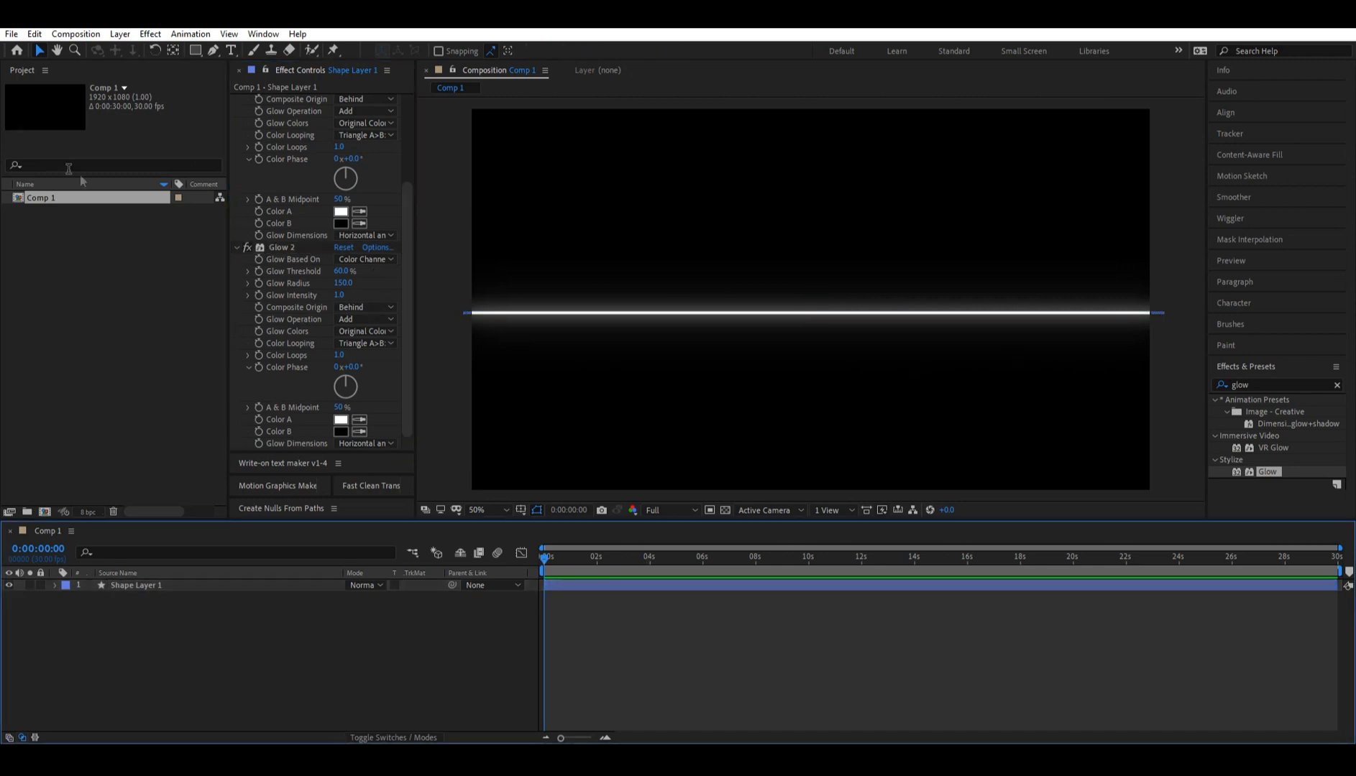
- Set the line's Fast Box Blur radius to 2 and its stroke width to 3 px
scroll(297, 184, "up", 5)
left_click(342, 112)
type("2")
key("Return")
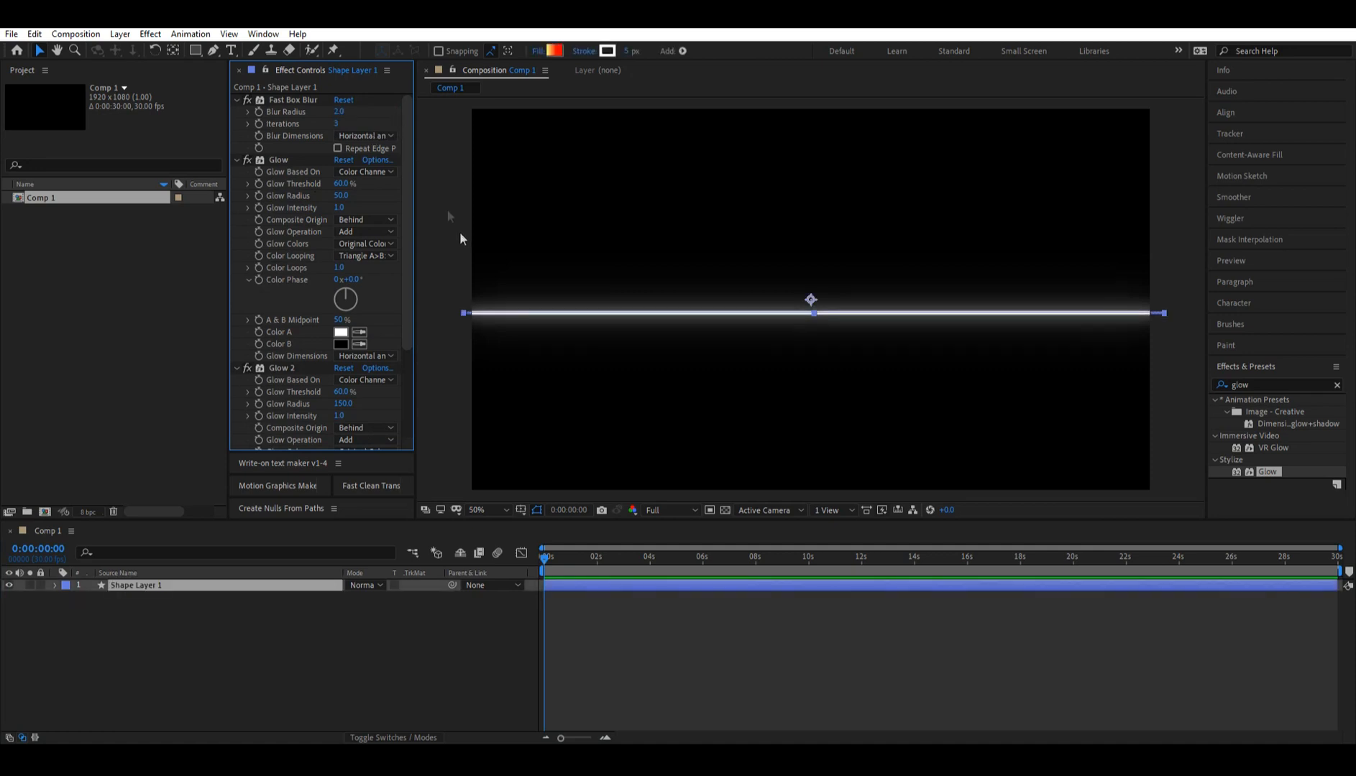
left_click(630, 50)
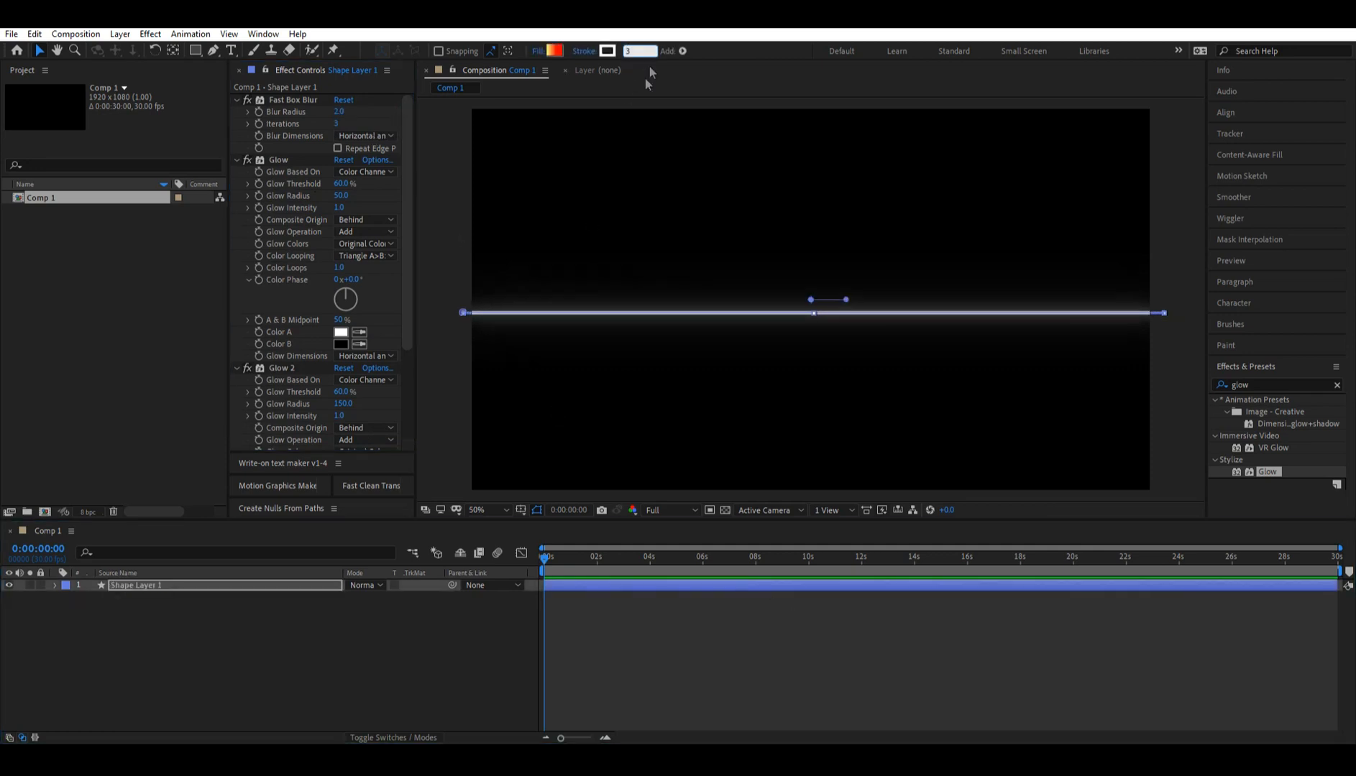
left_click(804, 667)
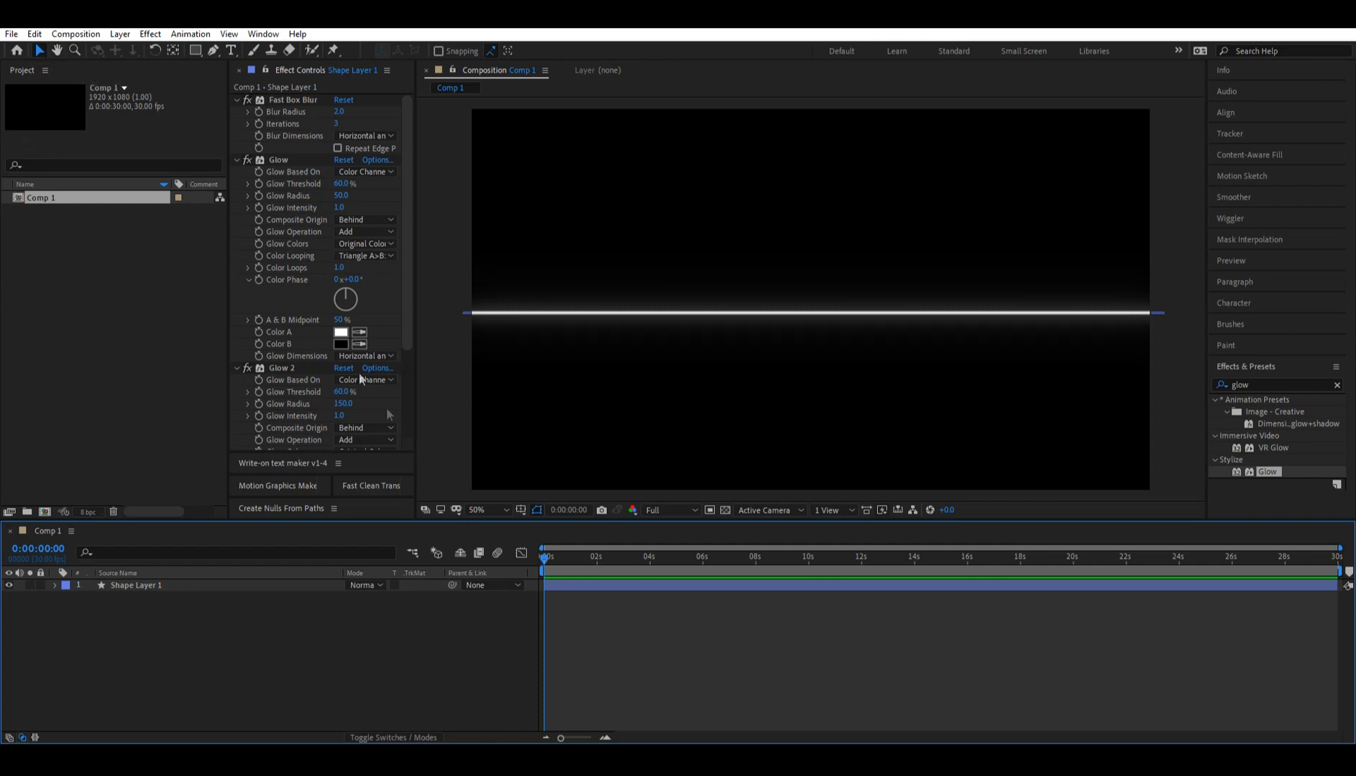
- Draw a white circle on a new shape layer, centre it in the composition, and shift it slightly upward
left_click_drag(194, 51, 244, 80)
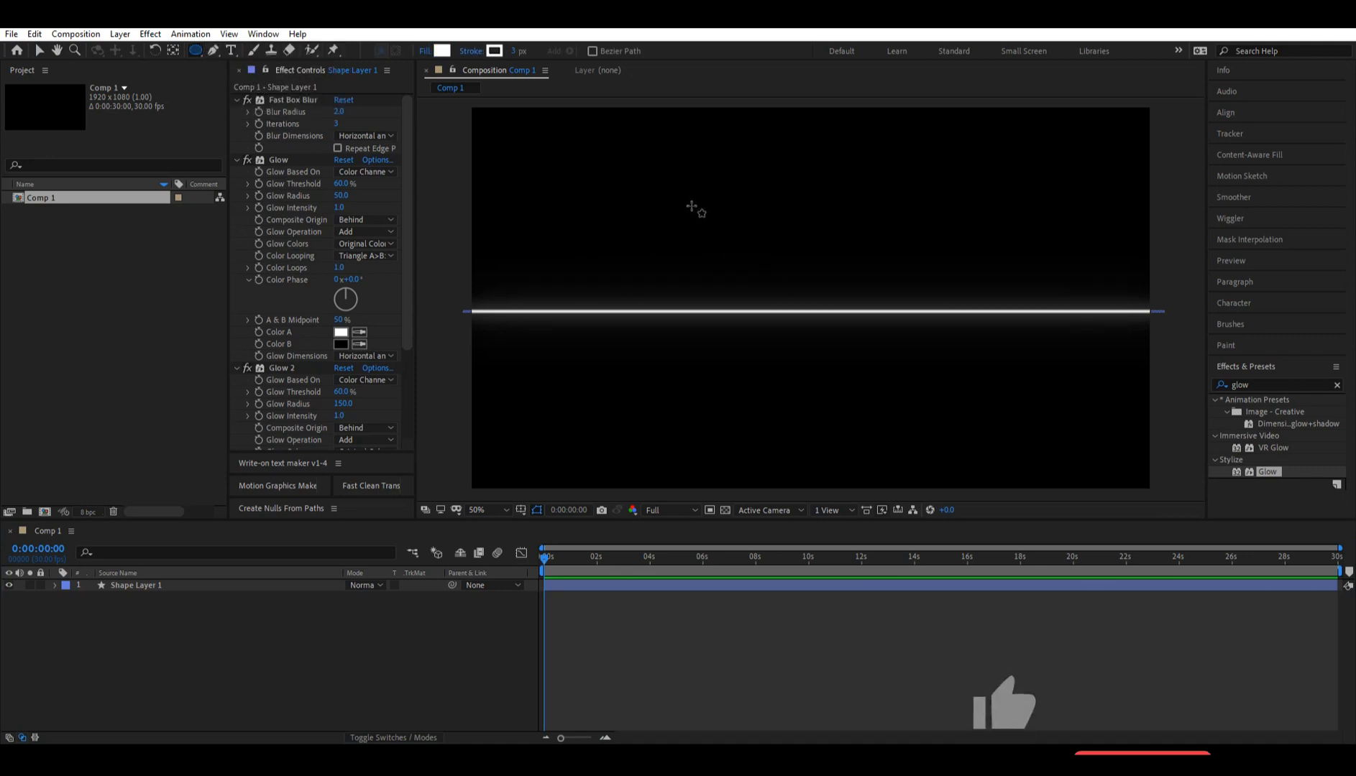
left_click_drag(694, 200, 780, 253)
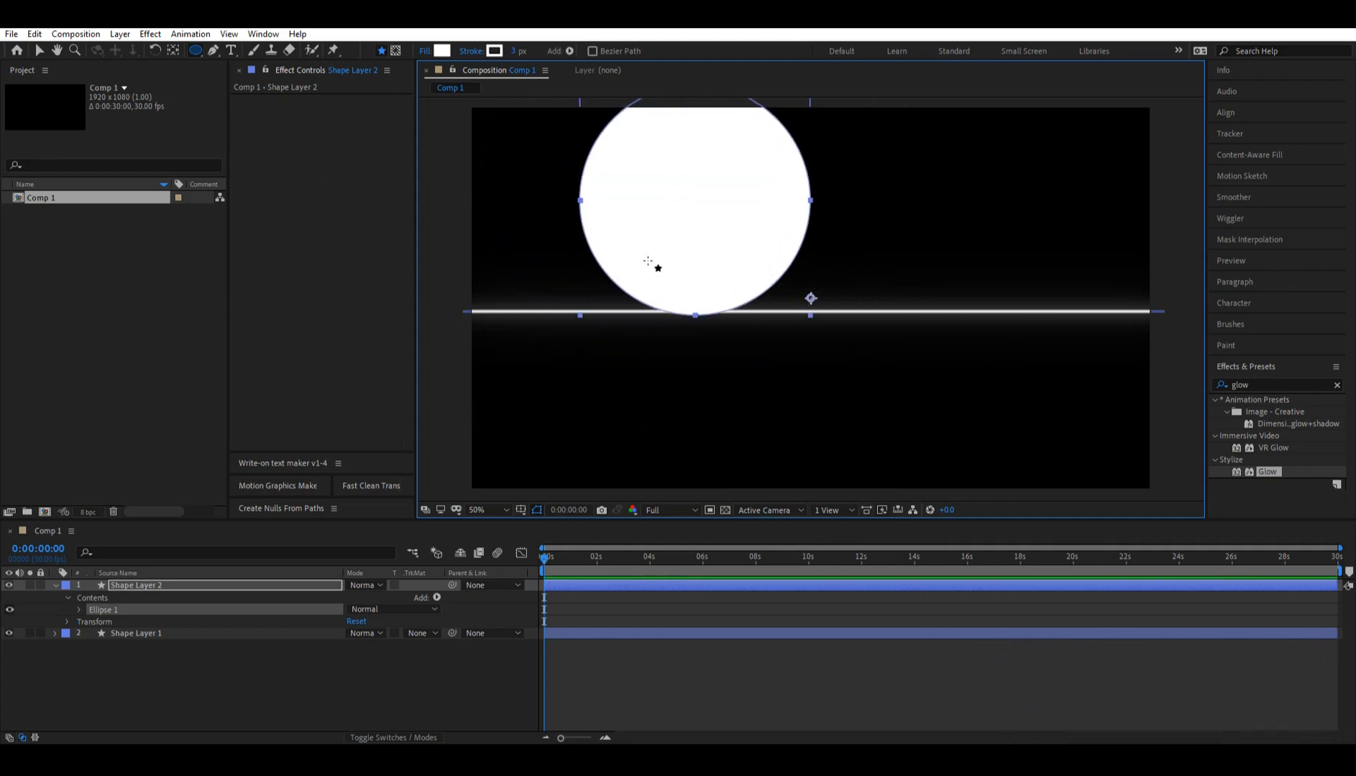
key("ctrl+alt+Home")
key("ctrl+Home")
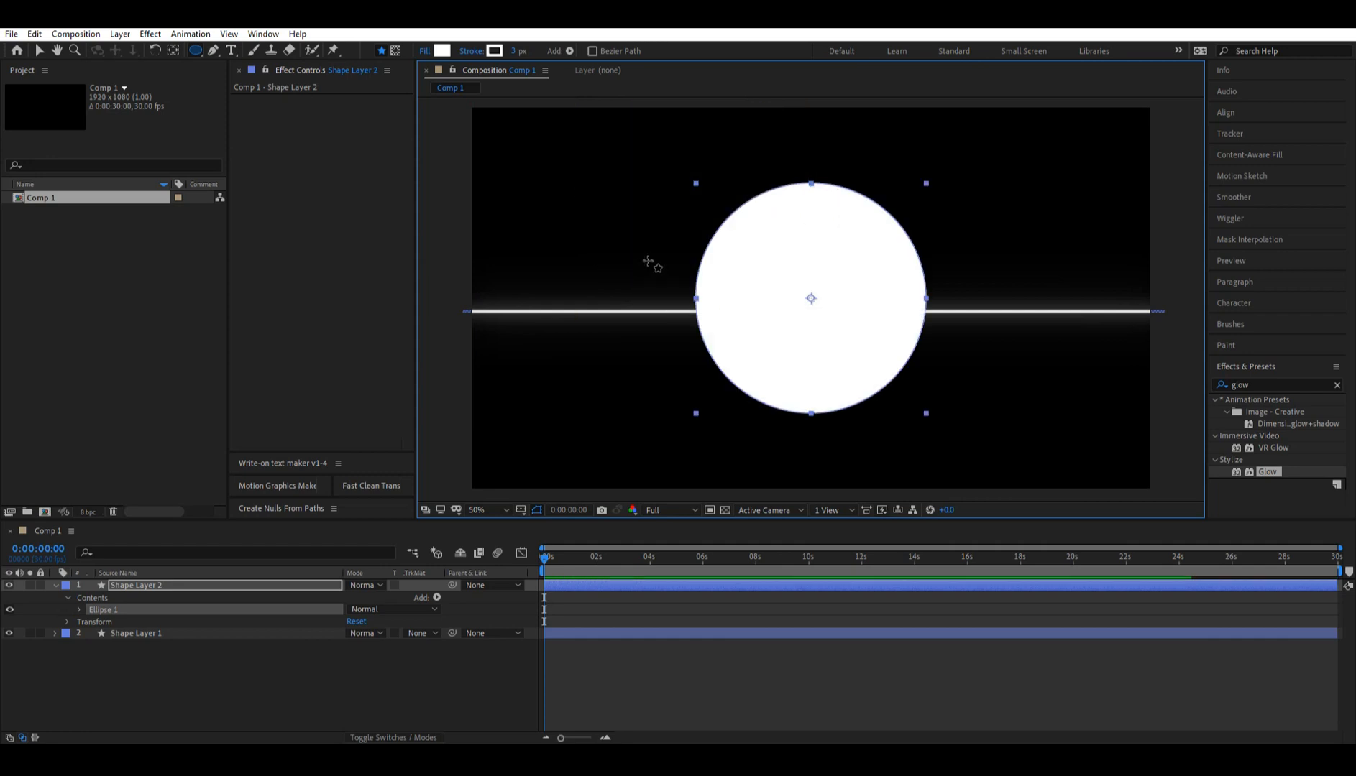
left_click(39, 50)
left_click_drag(836, 357, 829, 334)
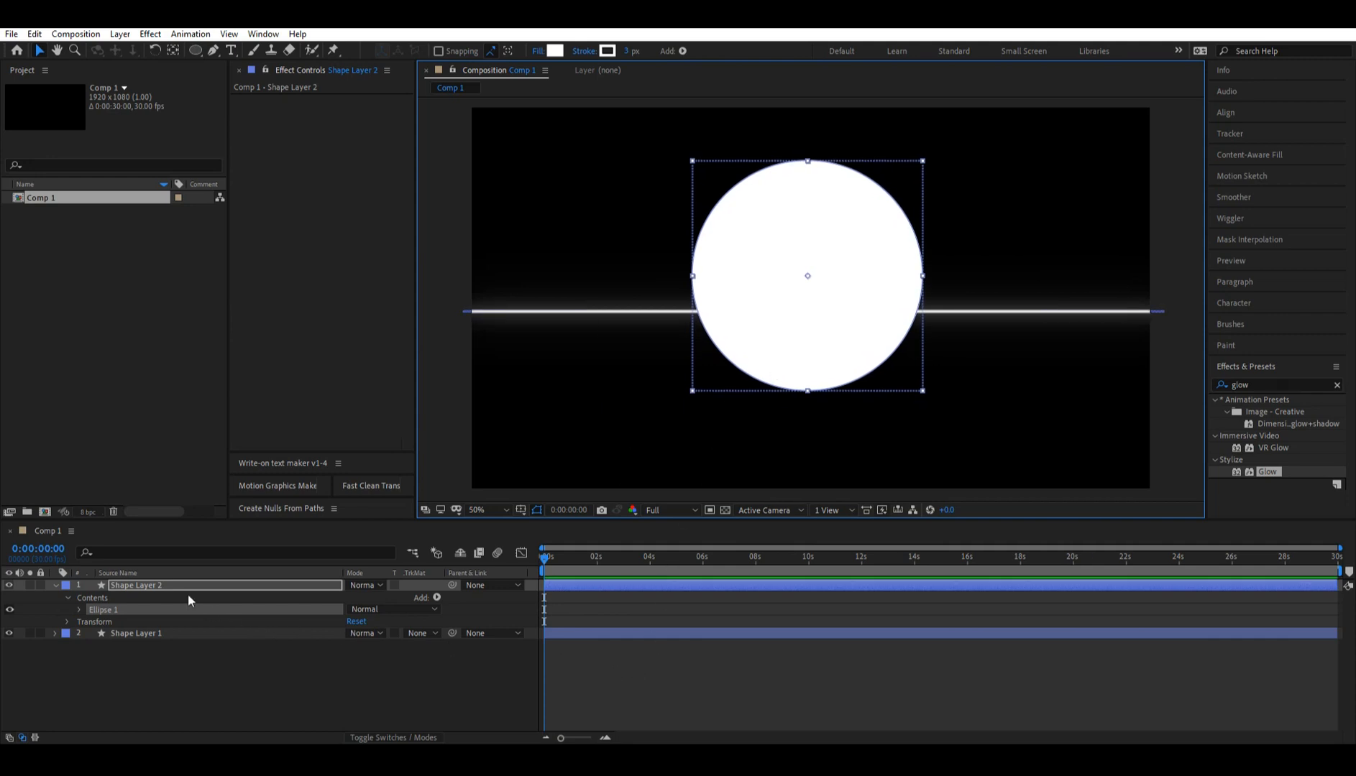
- Rename the circle's layer to Sun and the line's layer to Horizontal Line
right_click(172, 584)
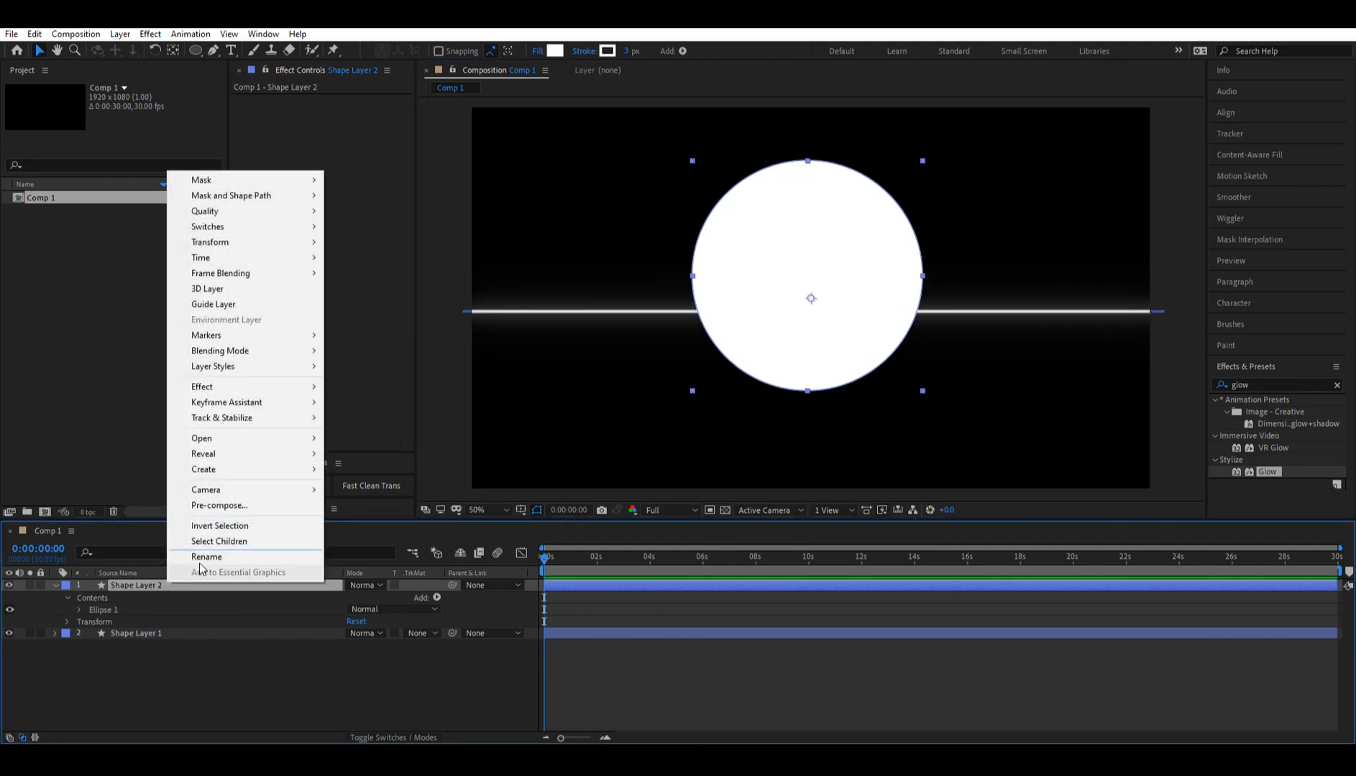
left_click(200, 563)
type("Sun")
key("Return")
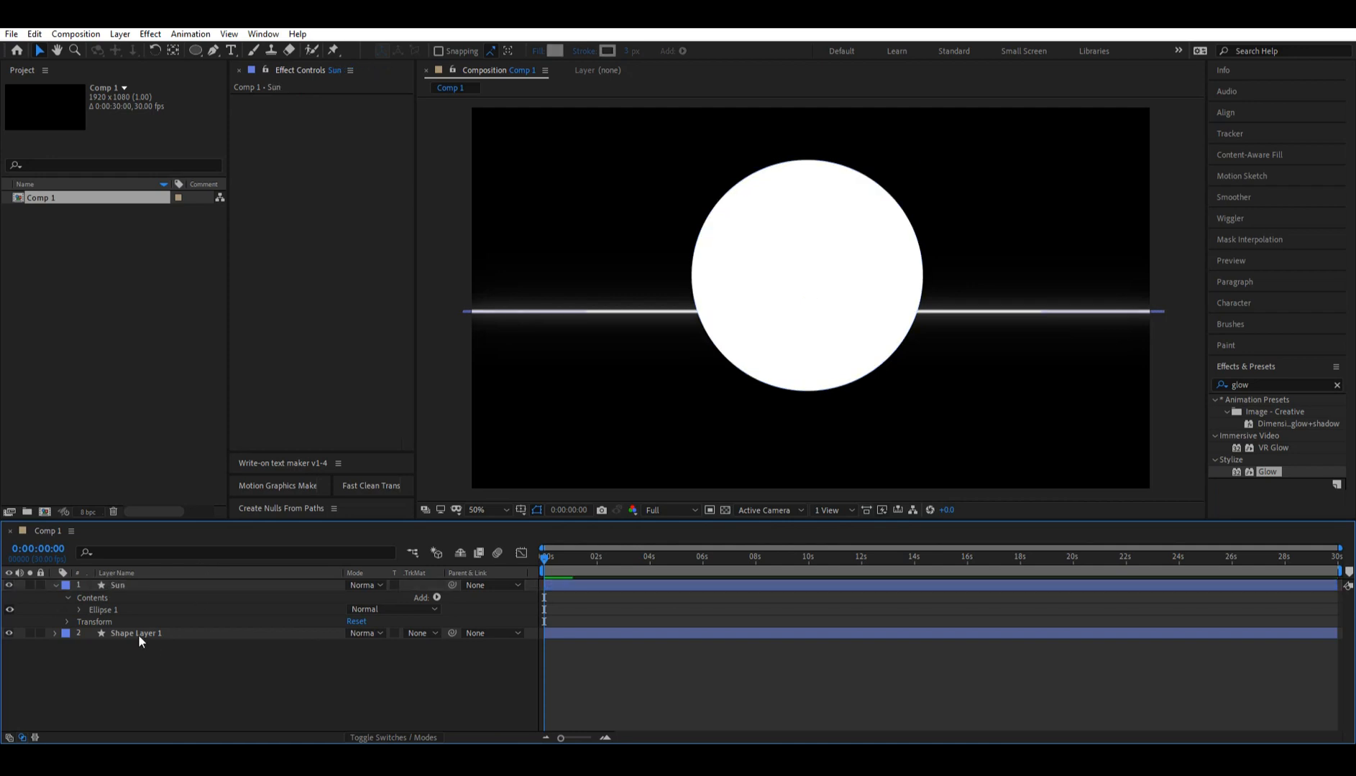
right_click(139, 637)
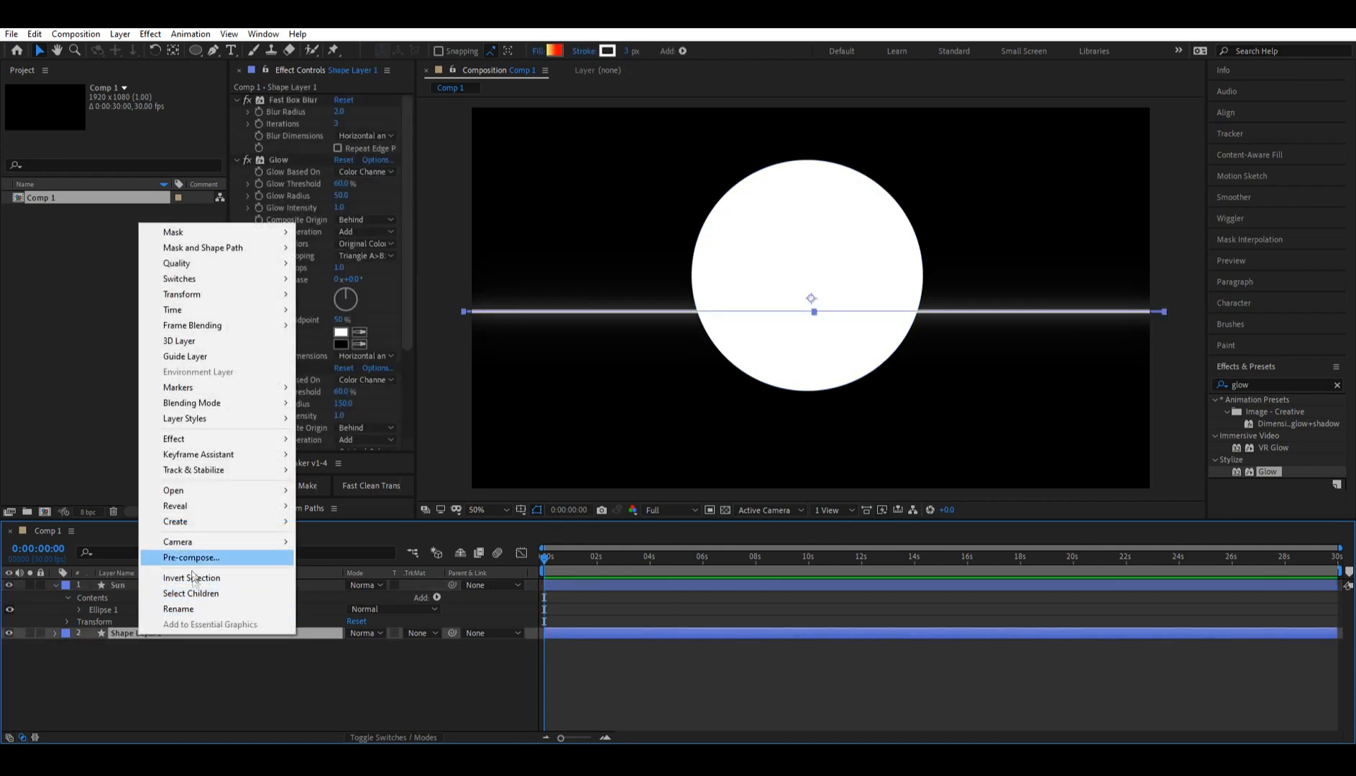
left_click(194, 609)
key("BackSpace")
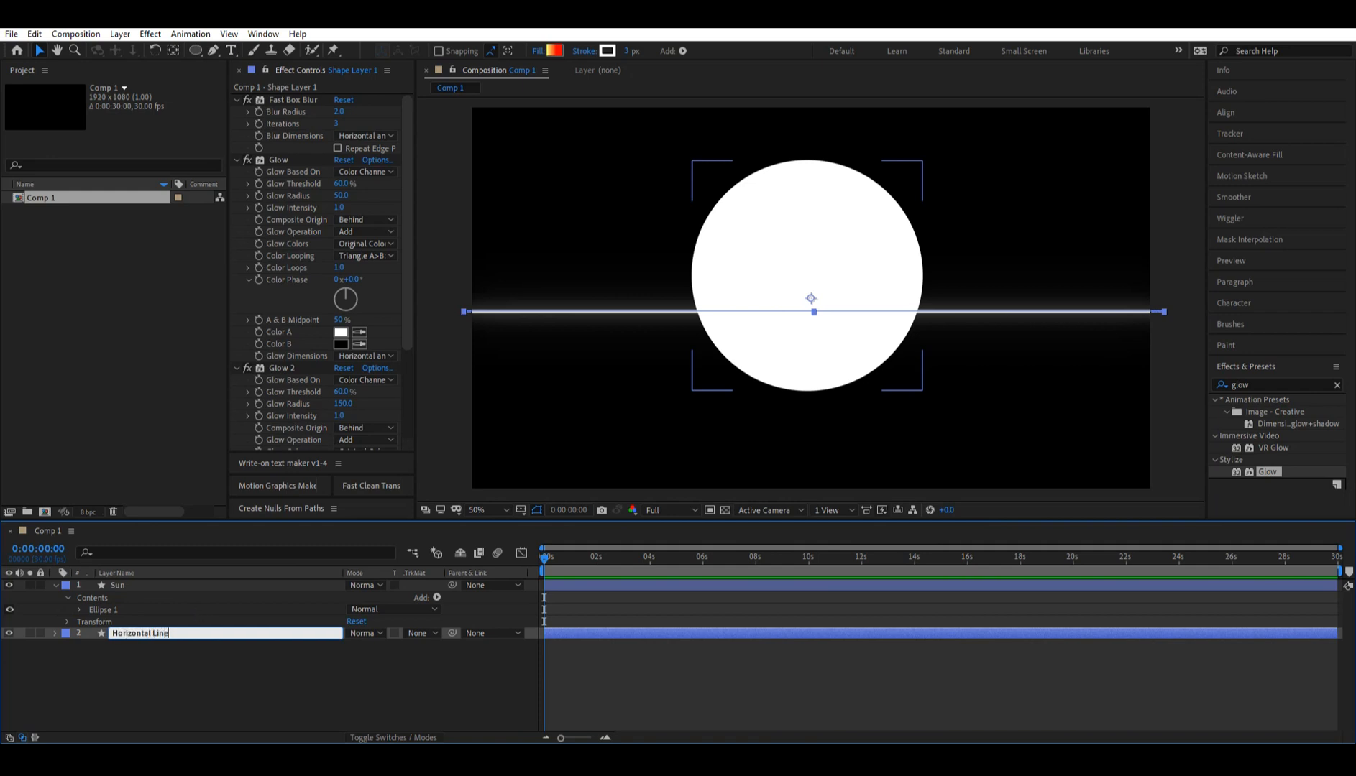
key("Return")
- Create a new white solid layer in the composition with the default solid settings
left_click(635, 678)
right_click(637, 679)
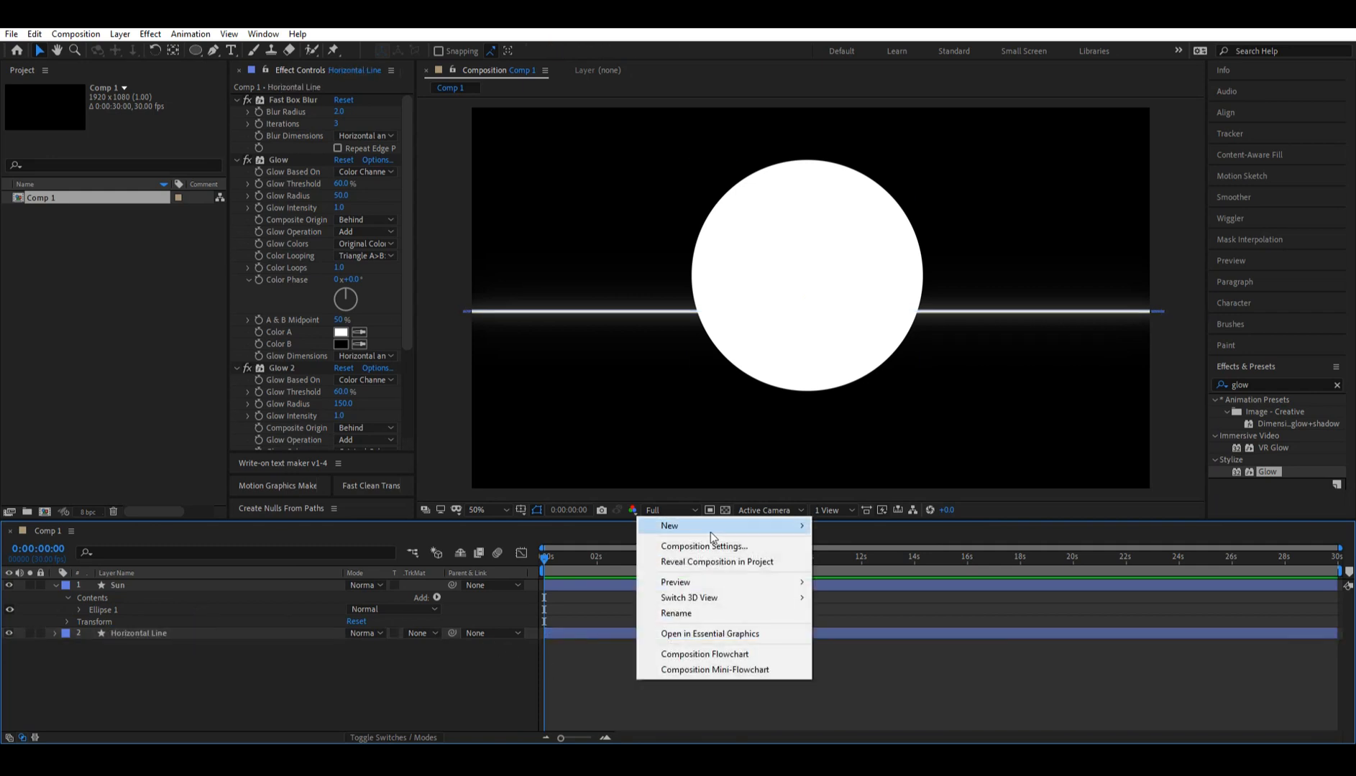
mouse_move(711, 532)
left_click(844, 561)
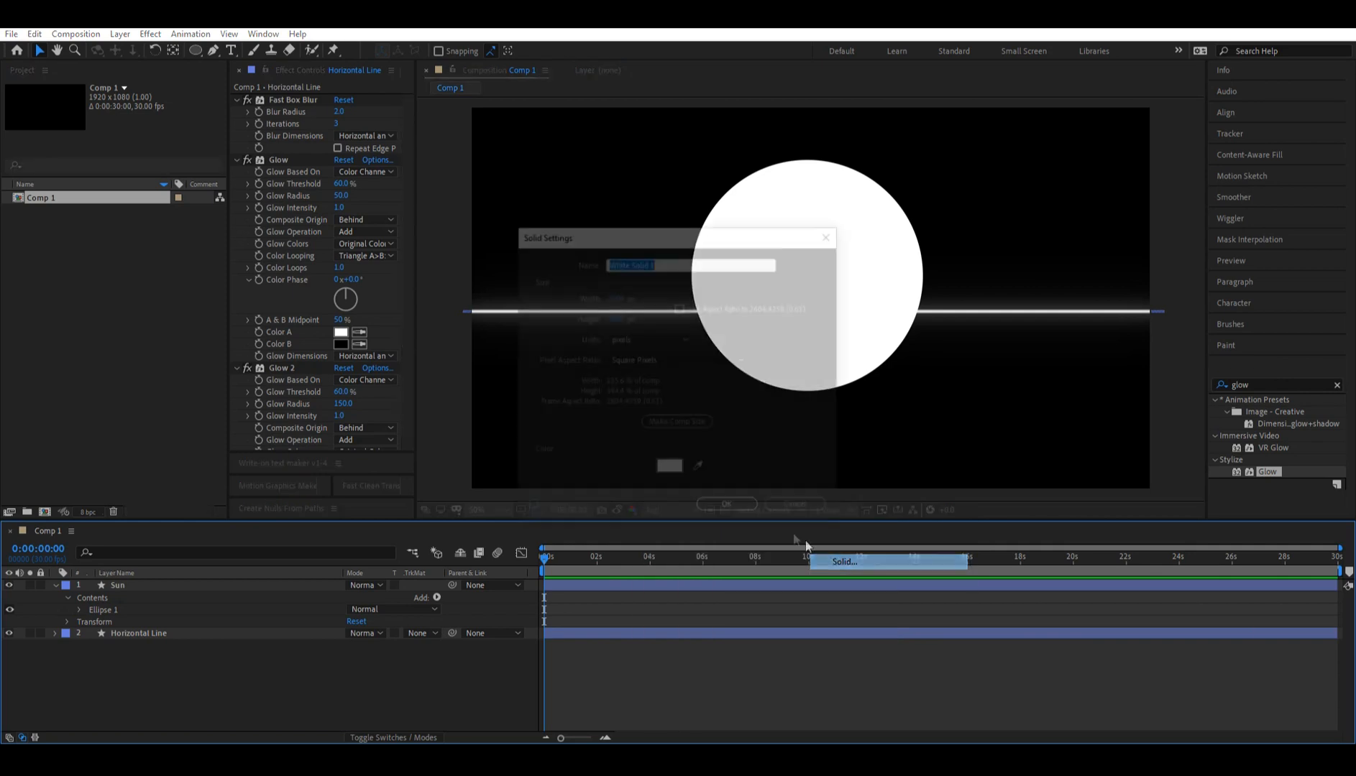
left_click(729, 510)
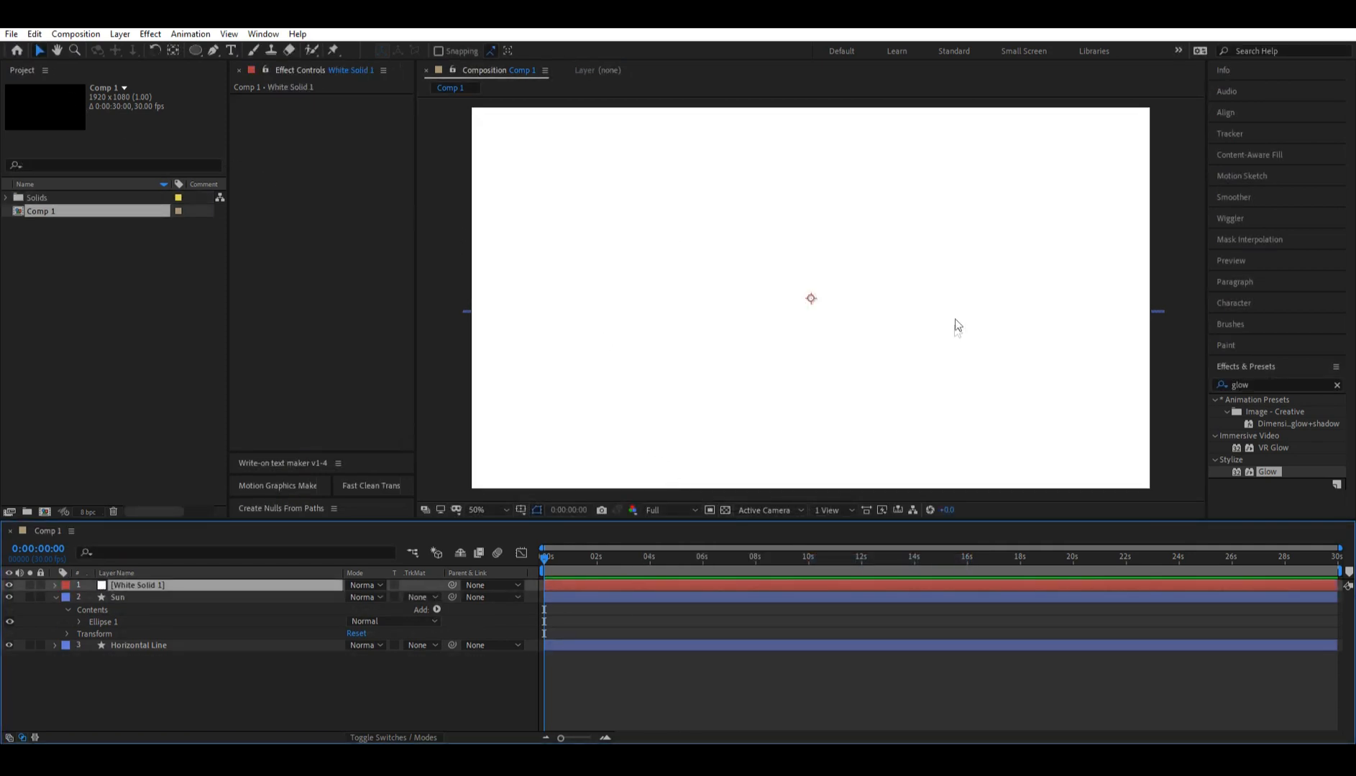
- Move the white solid down so its upper edge sits on the horizontal line and covers the area below it
left_click_drag(818, 199, 817, 447)
left_click_drag(820, 528, 821, 530)
left_click_drag(724, 150, 707, 496)
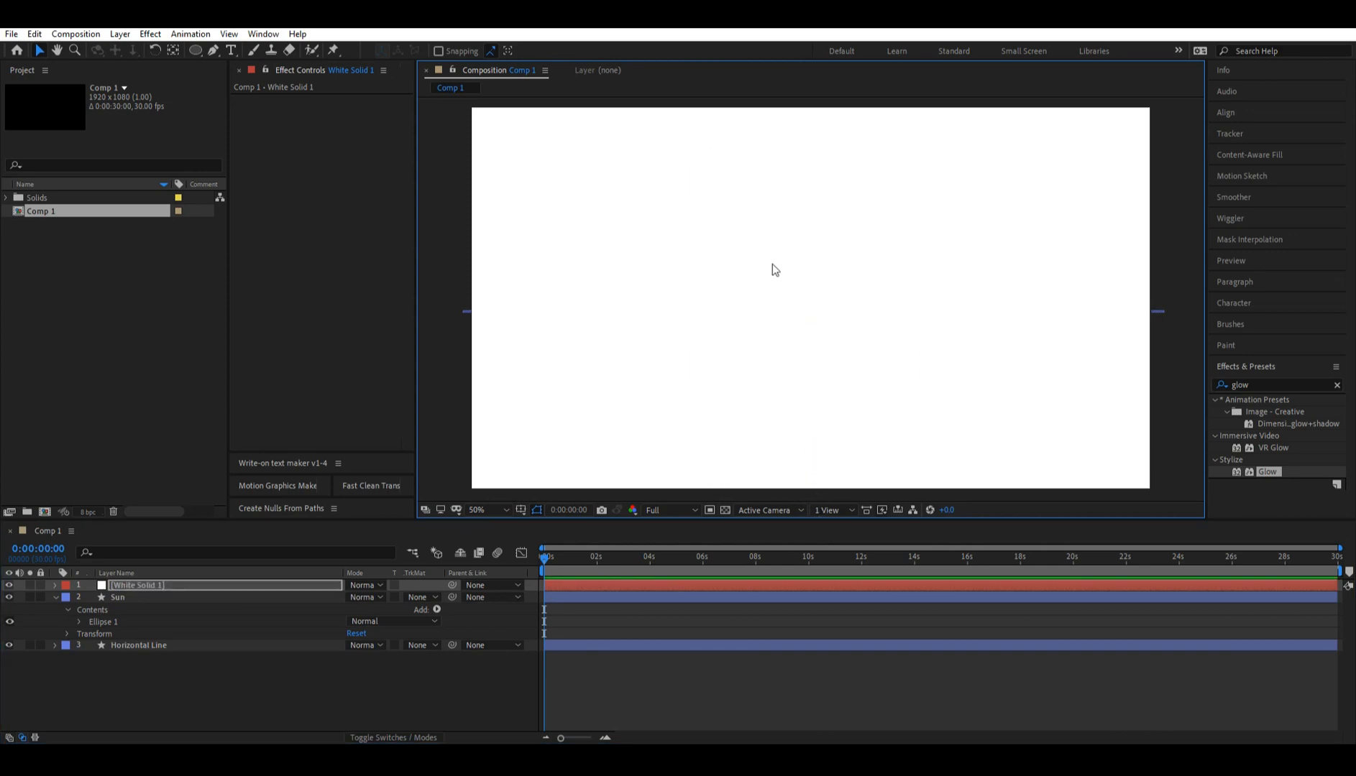
key("comma")
key("comma")
key("comma")
key("comma")
key("comma")
key("comma")
key("period")
key("period")
key("period")
key("period")
key("period")
key("period")
left_click_drag(798, 354, 800, 349)
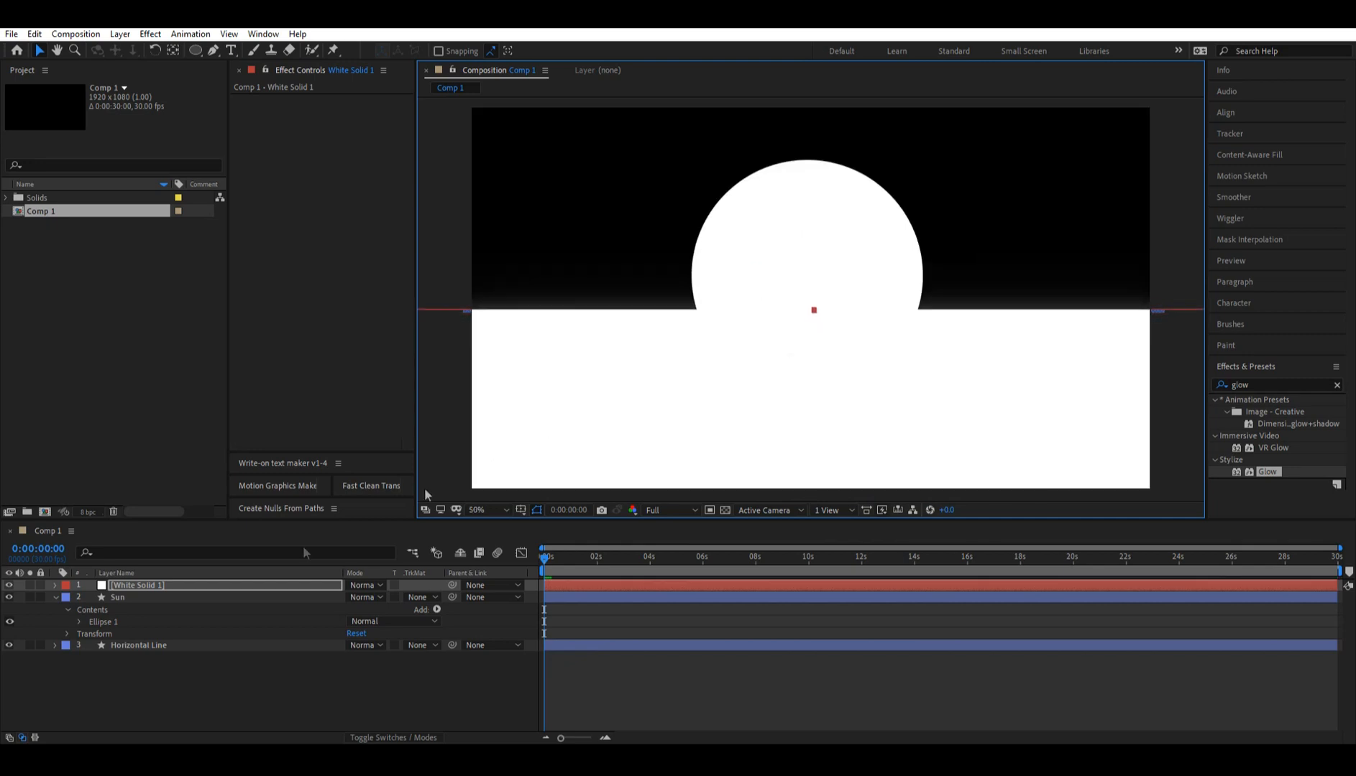
- Set the Sun layer's track matte to Alpha Inverted Matte using the white solid
left_click(120, 598)
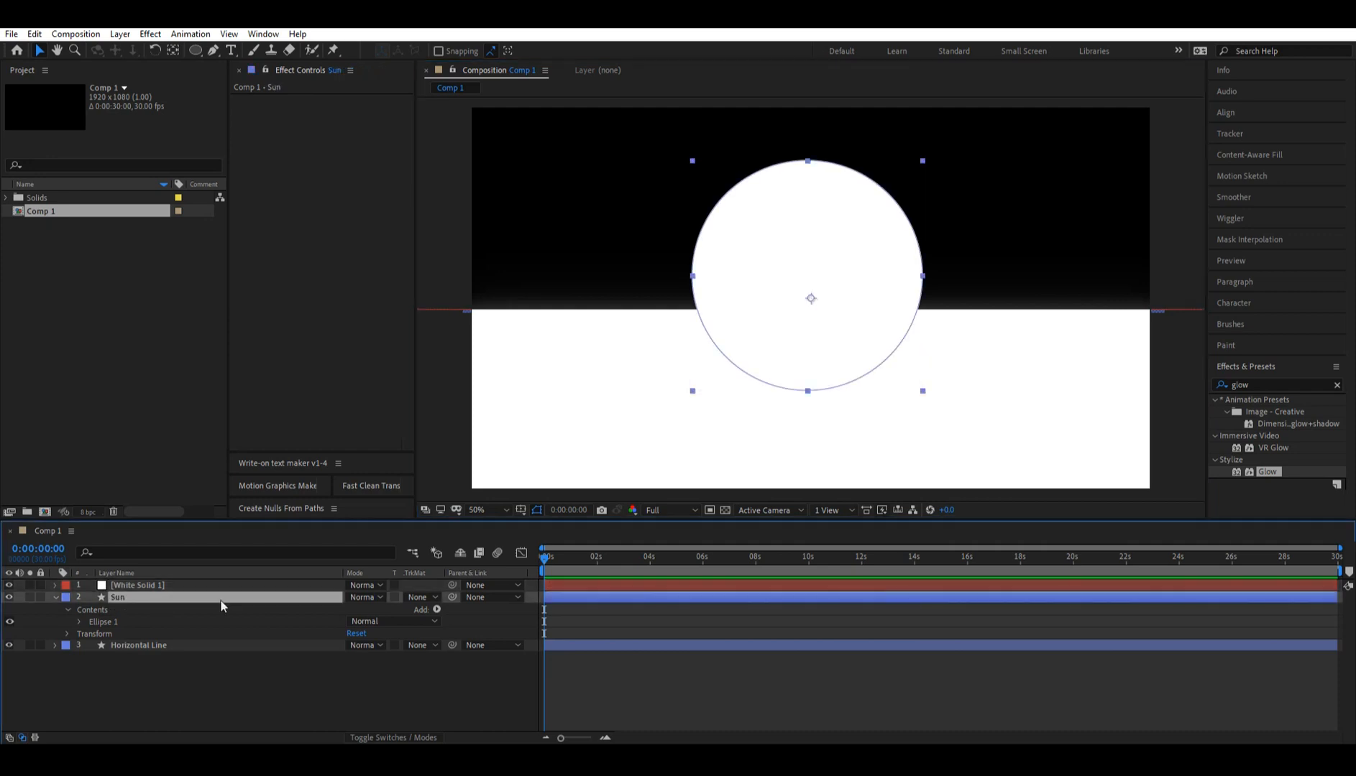
left_click(426, 599)
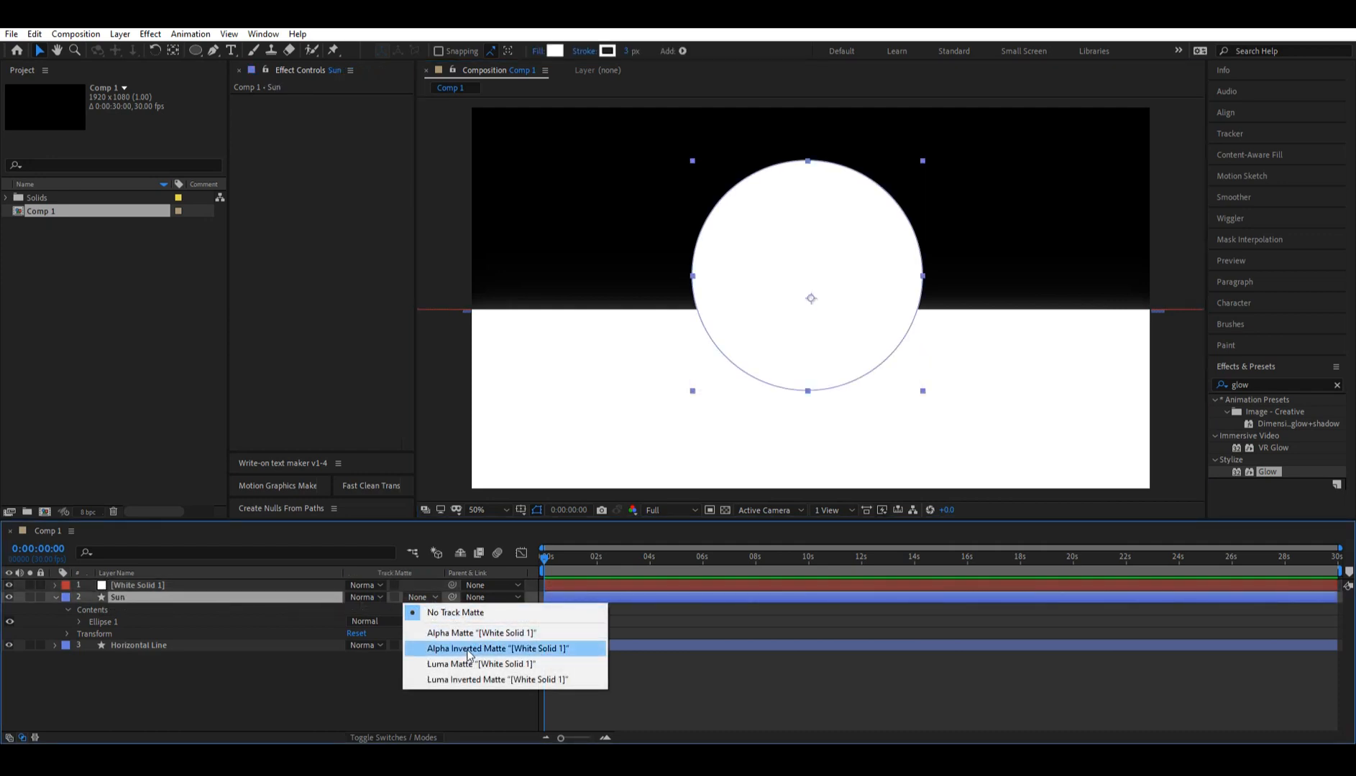
left_click(465, 645)
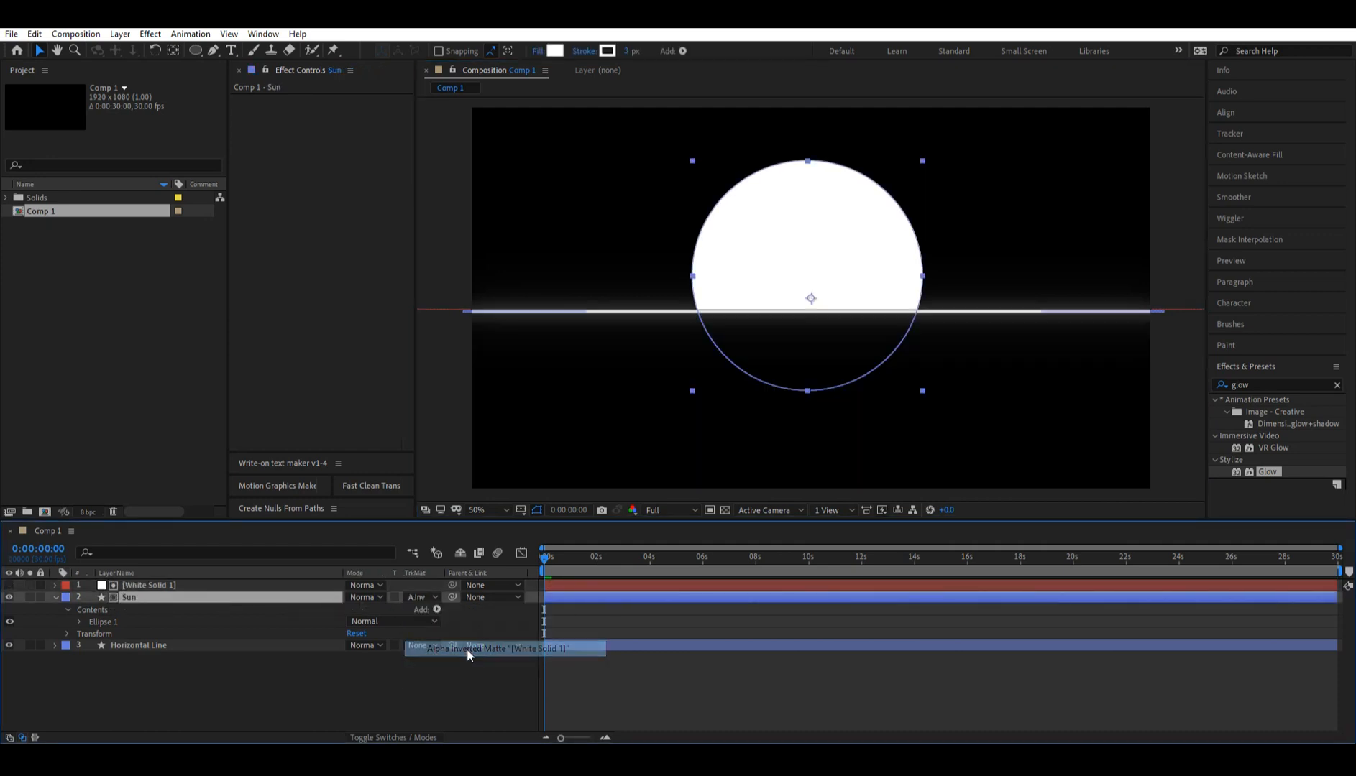
- Rename the white solid matte layer to Alpha
right_click(158, 586)
left_click(199, 566)
type("Alpha")
key("Return")
left_click(683, 398)
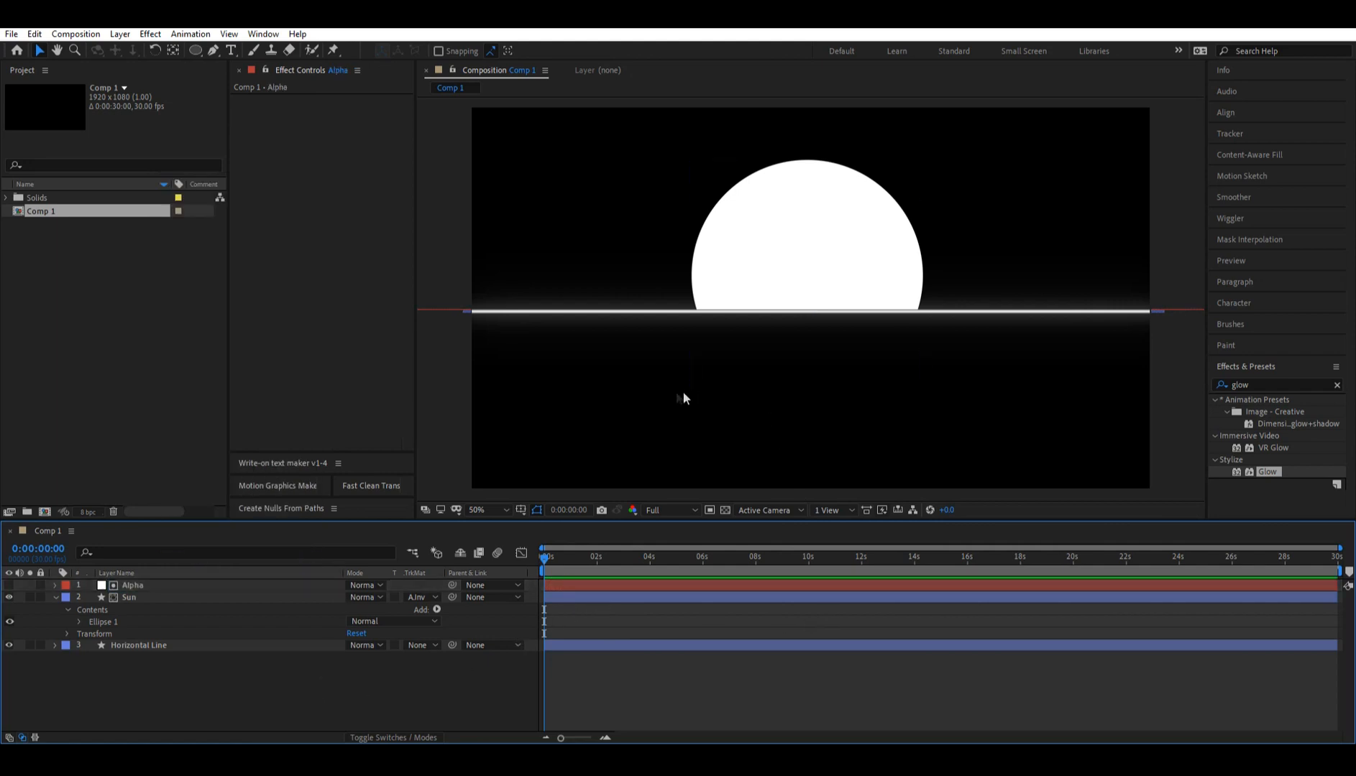
- Nudge the Alpha matte slightly down onto the horizontal line and collapse the Sun layer's properties
left_click(146, 585)
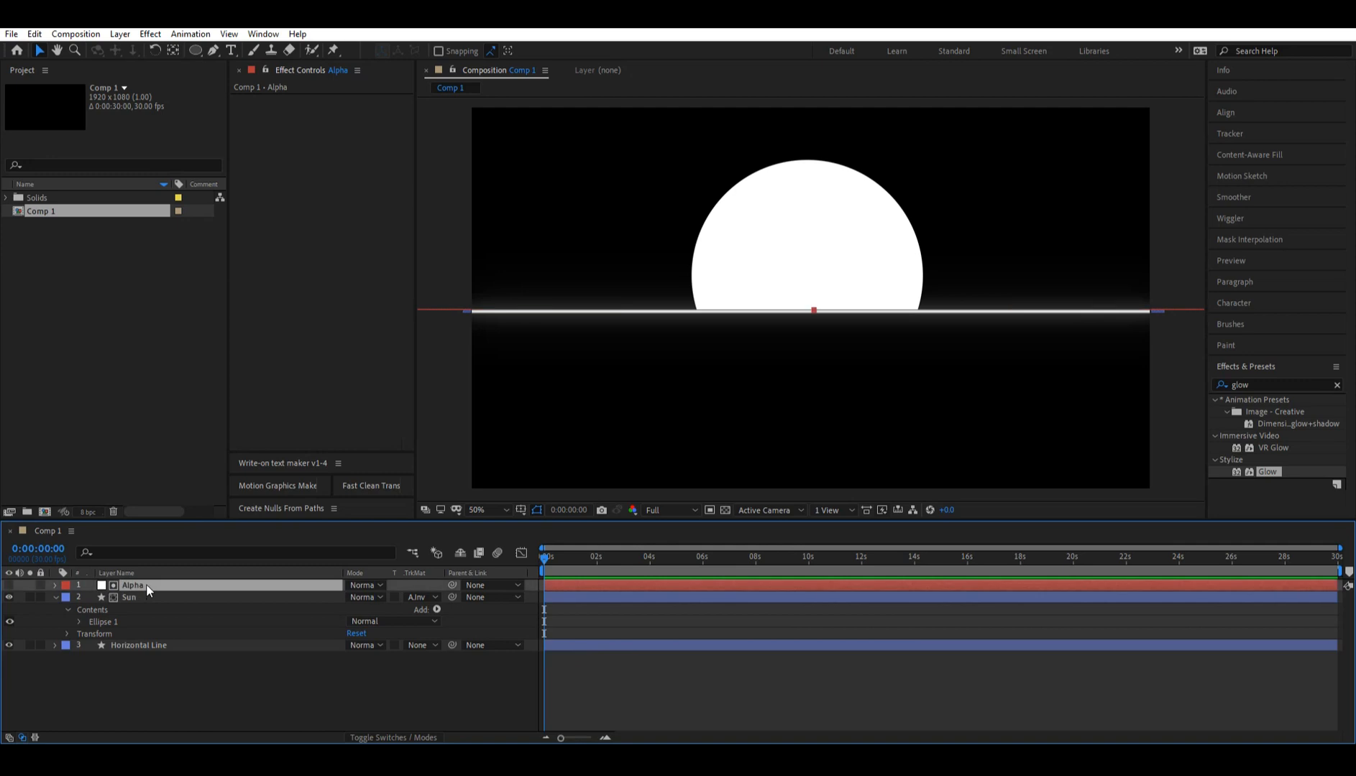
left_click(767, 644)
left_click(640, 711)
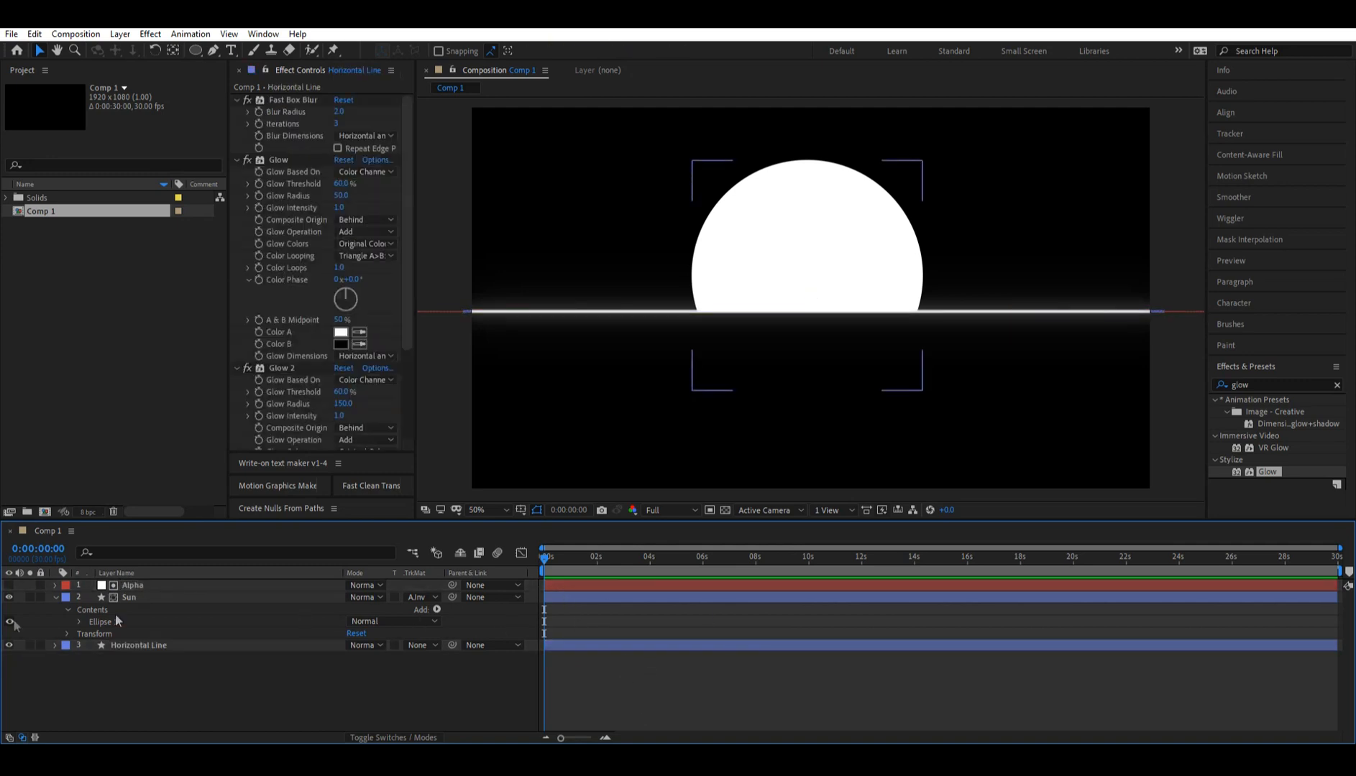
left_click(56, 597)
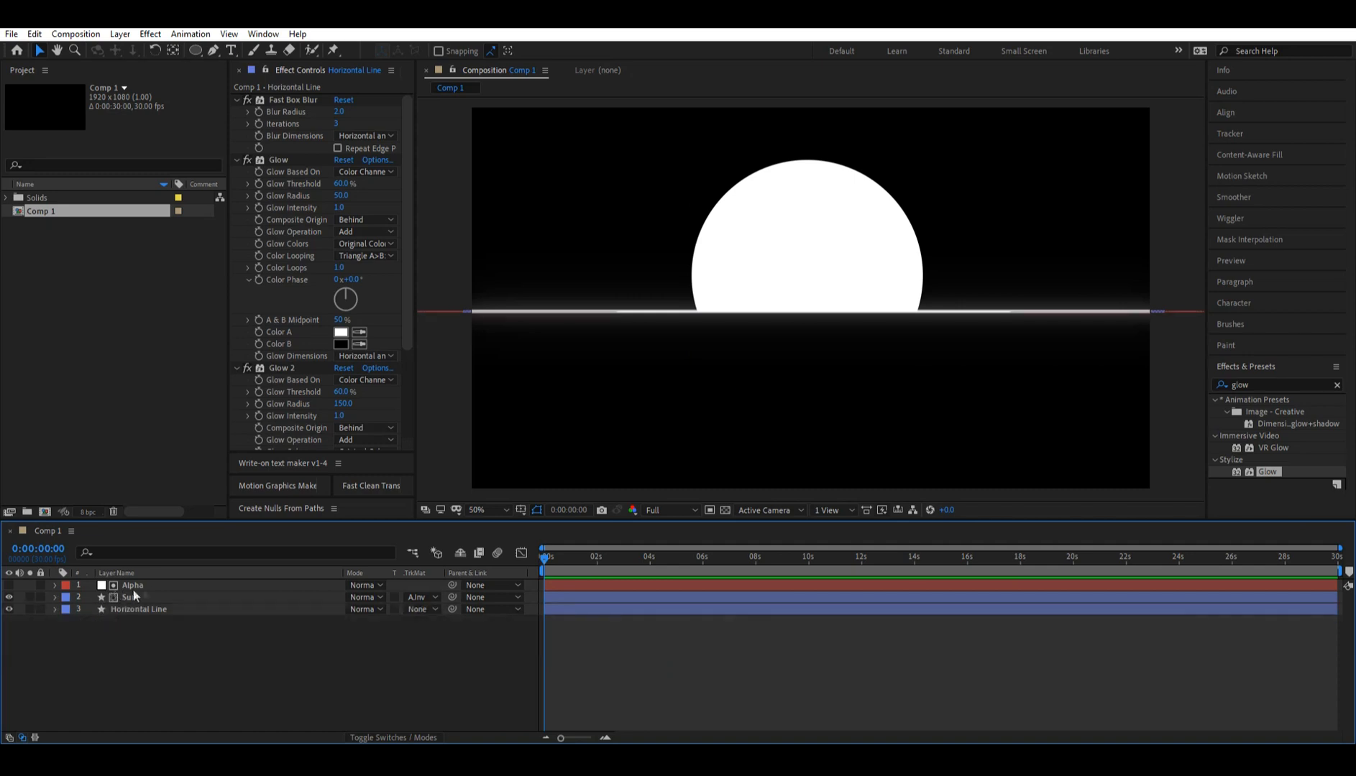
- Change the Sun's fill to a linear gradient running vertically from yellow at the horizontal line to red at the circle's top
left_click(146, 596)
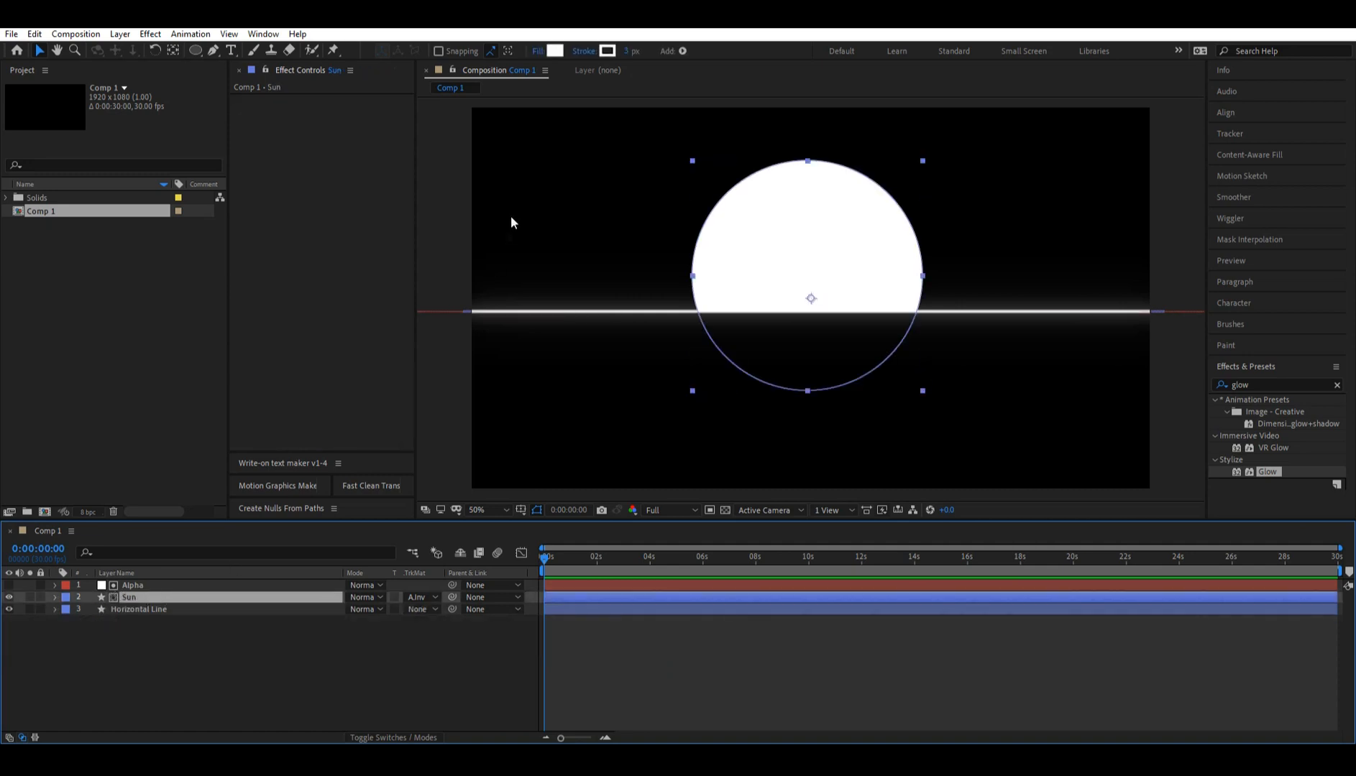
left_click(554, 51, "alt")
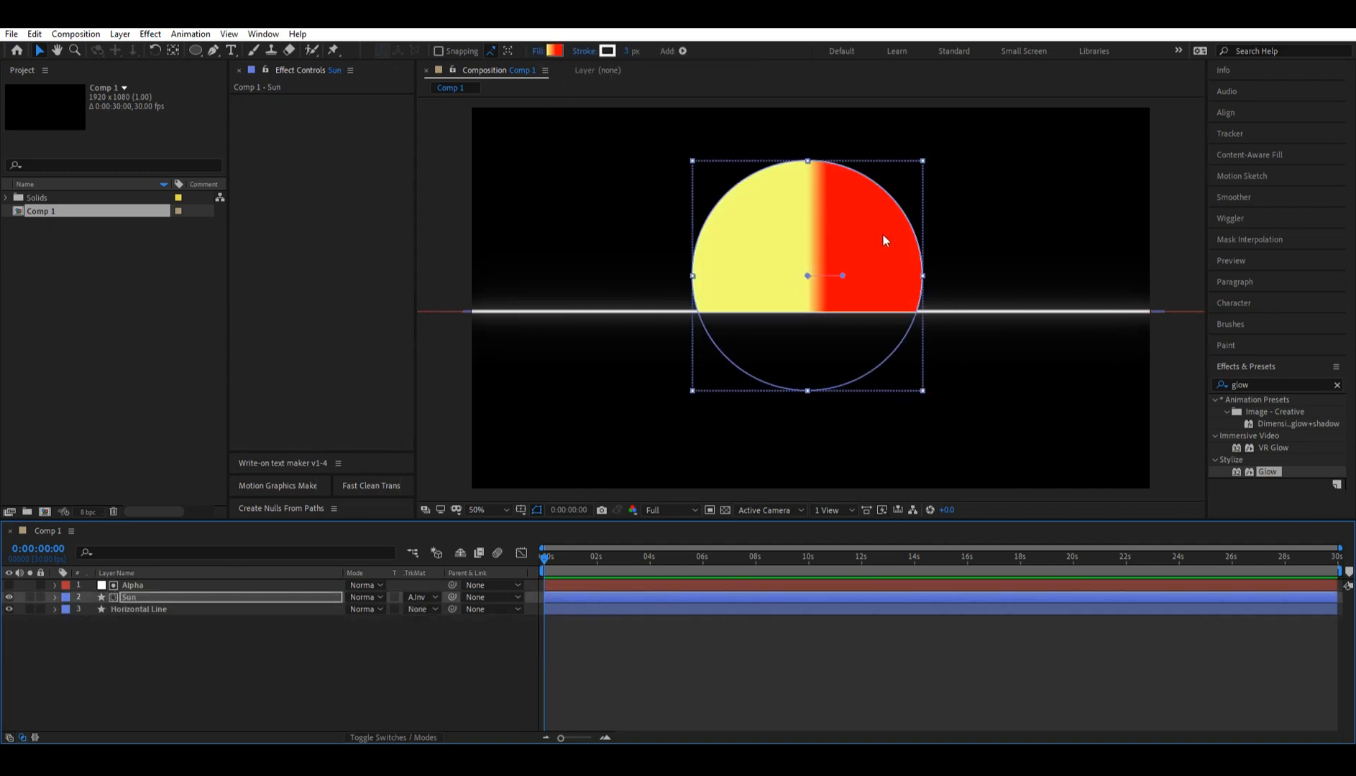
scroll(829, 271, "up", 2)
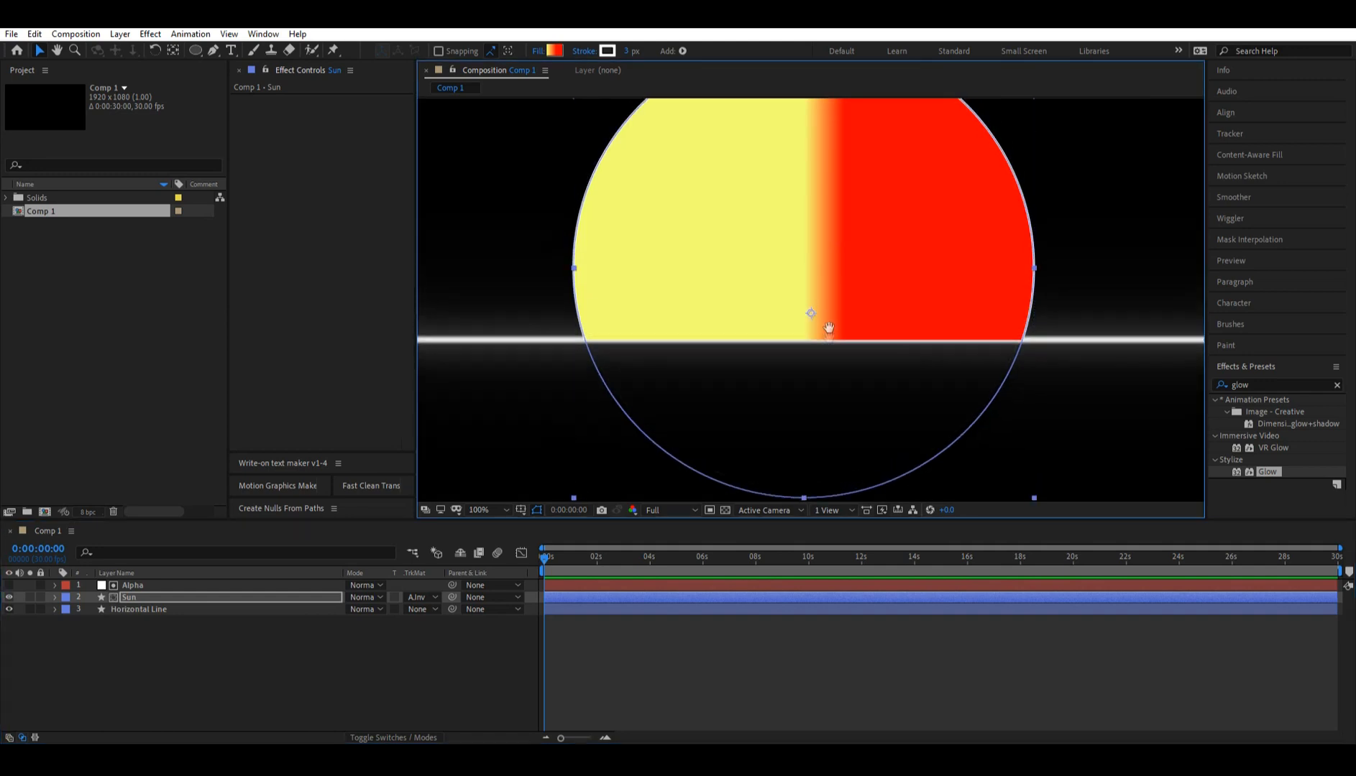
left_click_drag(800, 329, 797, 412)
left_click_drag(870, 327, 800, 103)
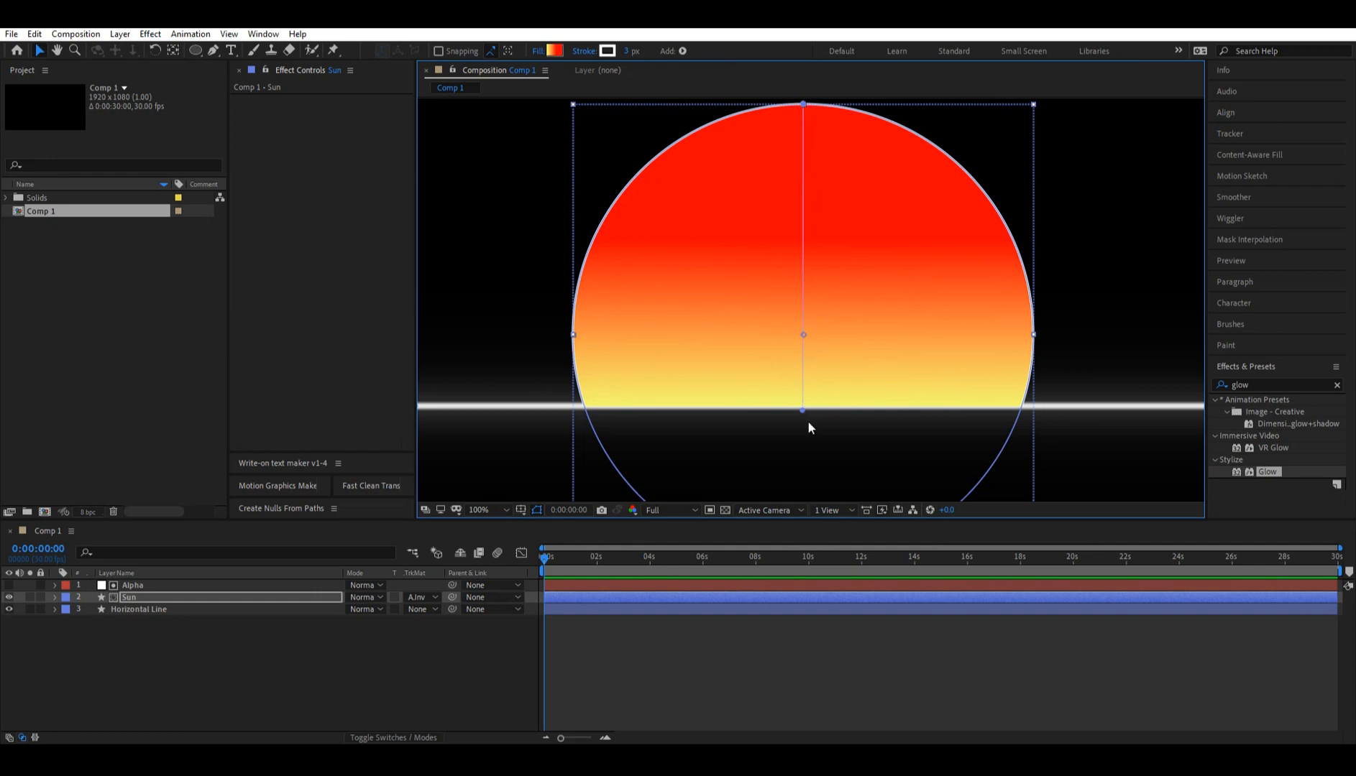
left_click_drag(803, 413, 805, 414)
- Move the red stop of the Sun's fill gradient to location 100% and accept the gradient
left_click(554, 50)
left_click_drag(324, 335, 473, 352)
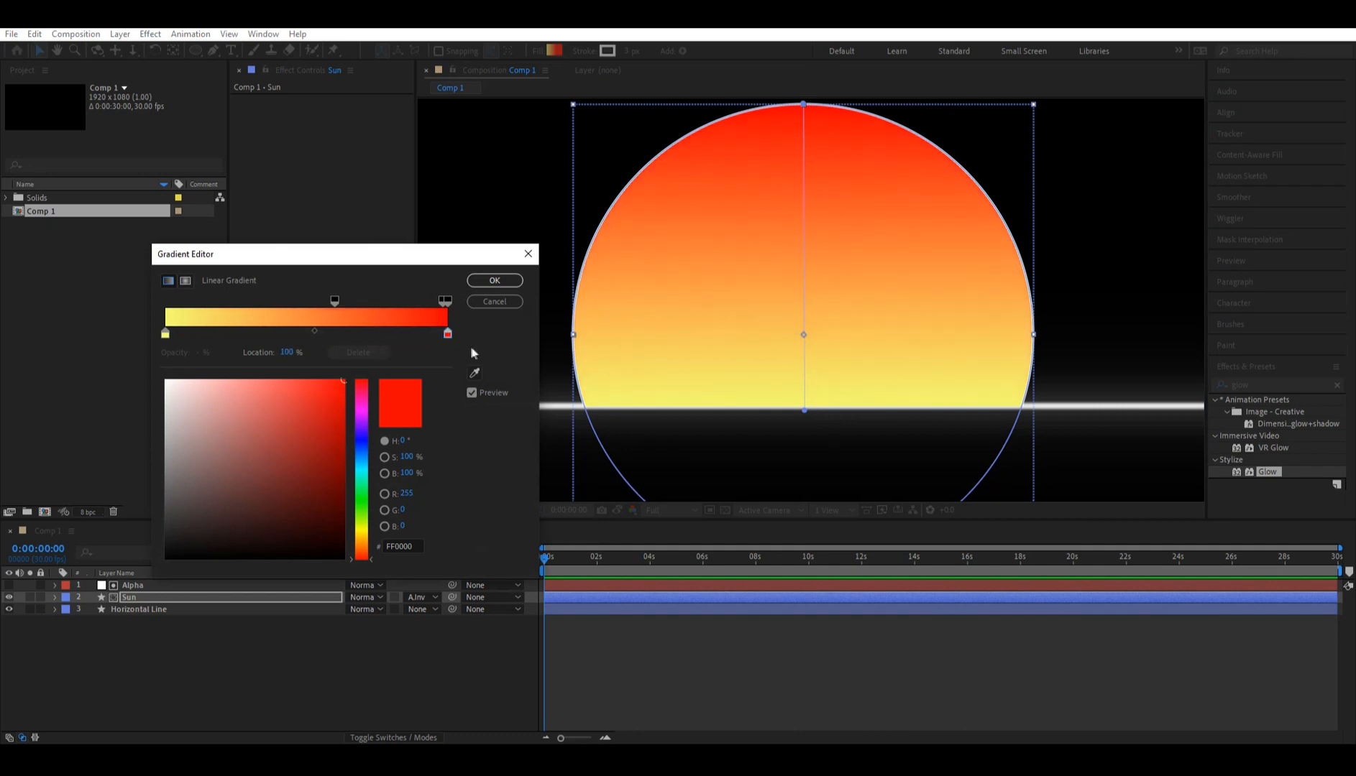
left_click(165, 334)
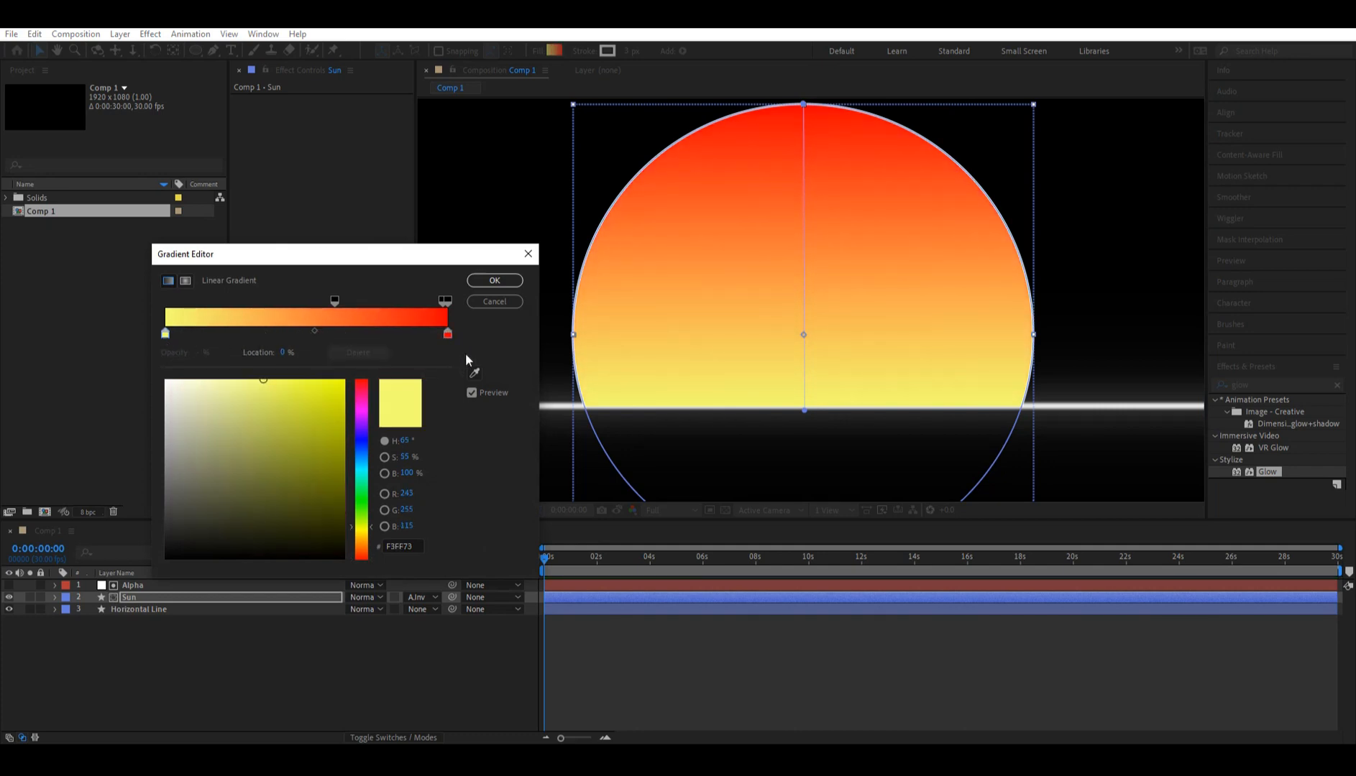
left_click(448, 334)
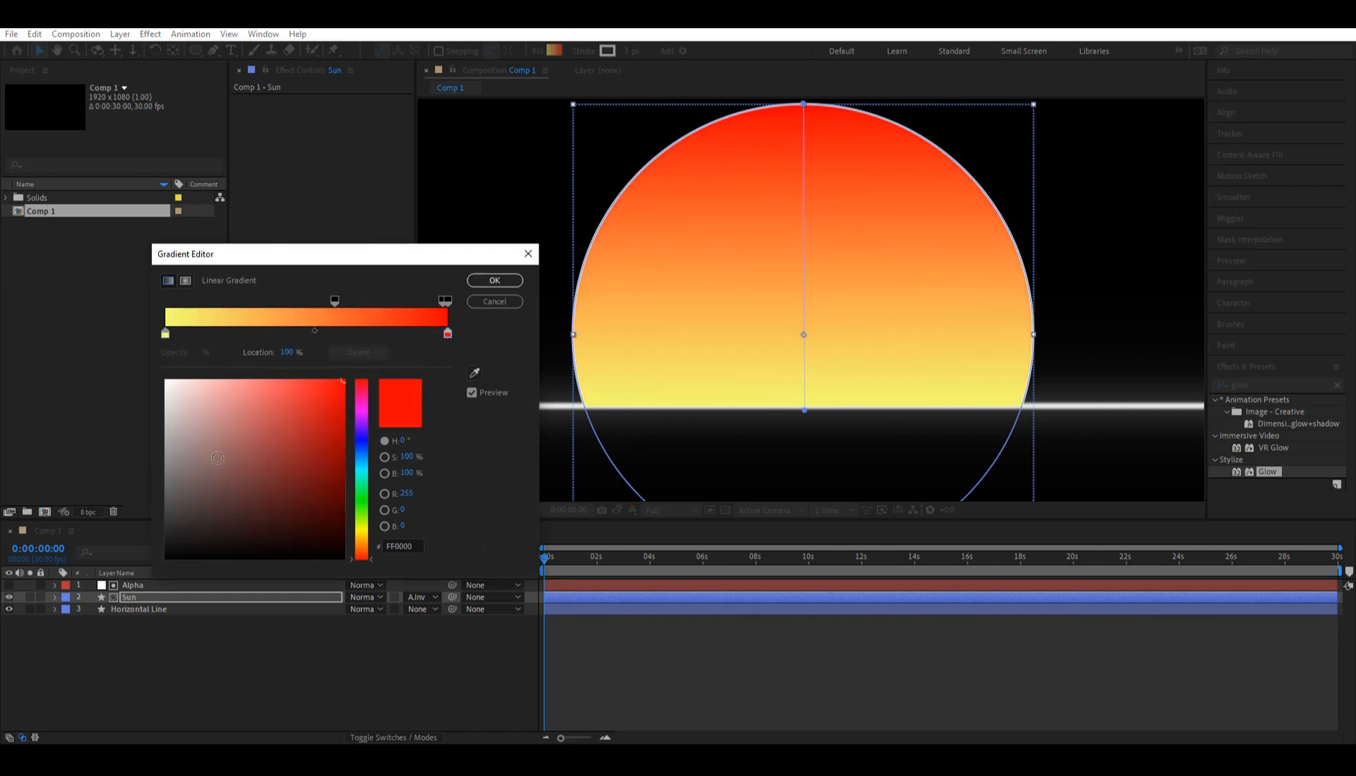
left_click(514, 284)
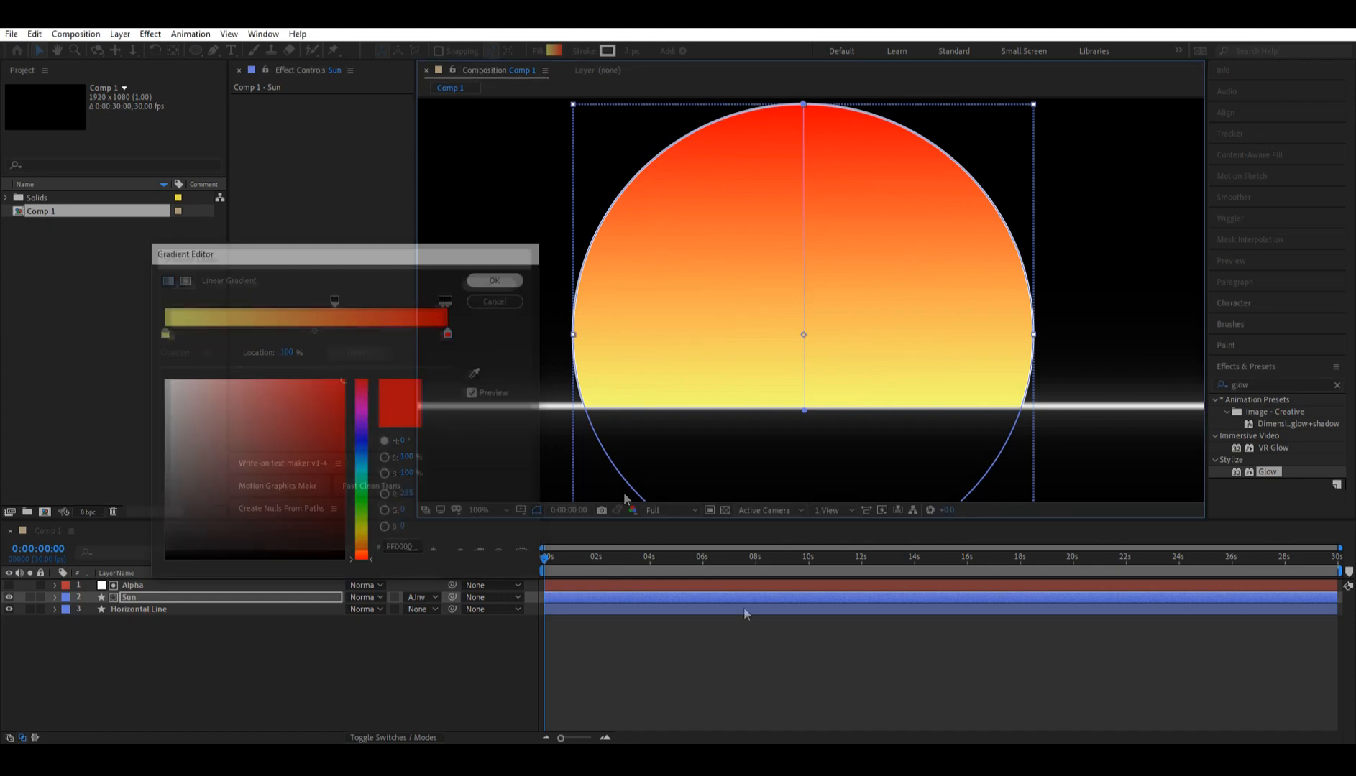
left_click(861, 723)
scroll(823, 402, "down", 1)
left_click_drag(825, 402, 805, 371)
key("v")
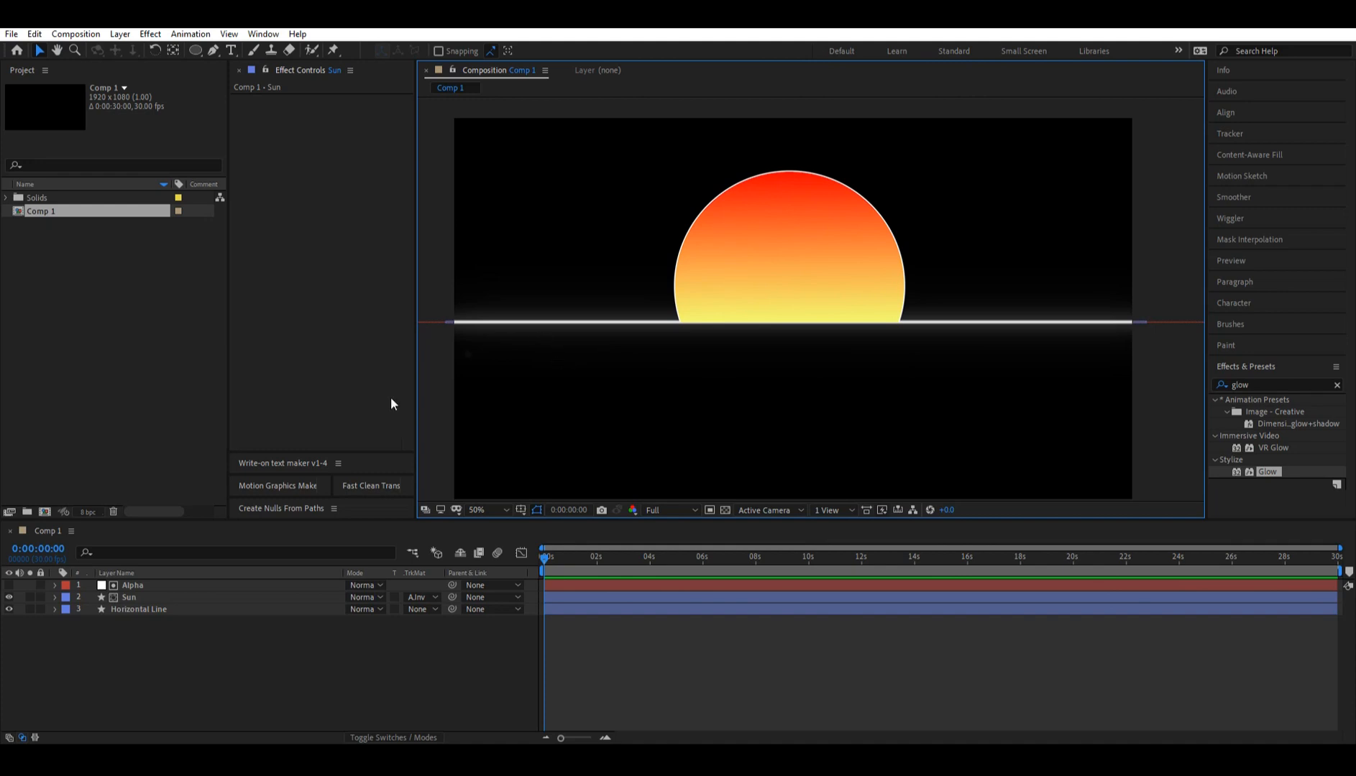
- Remove the Sun shape's visible stroke by switching its stroke type to None and collapse the layer's properties
left_click(145, 598)
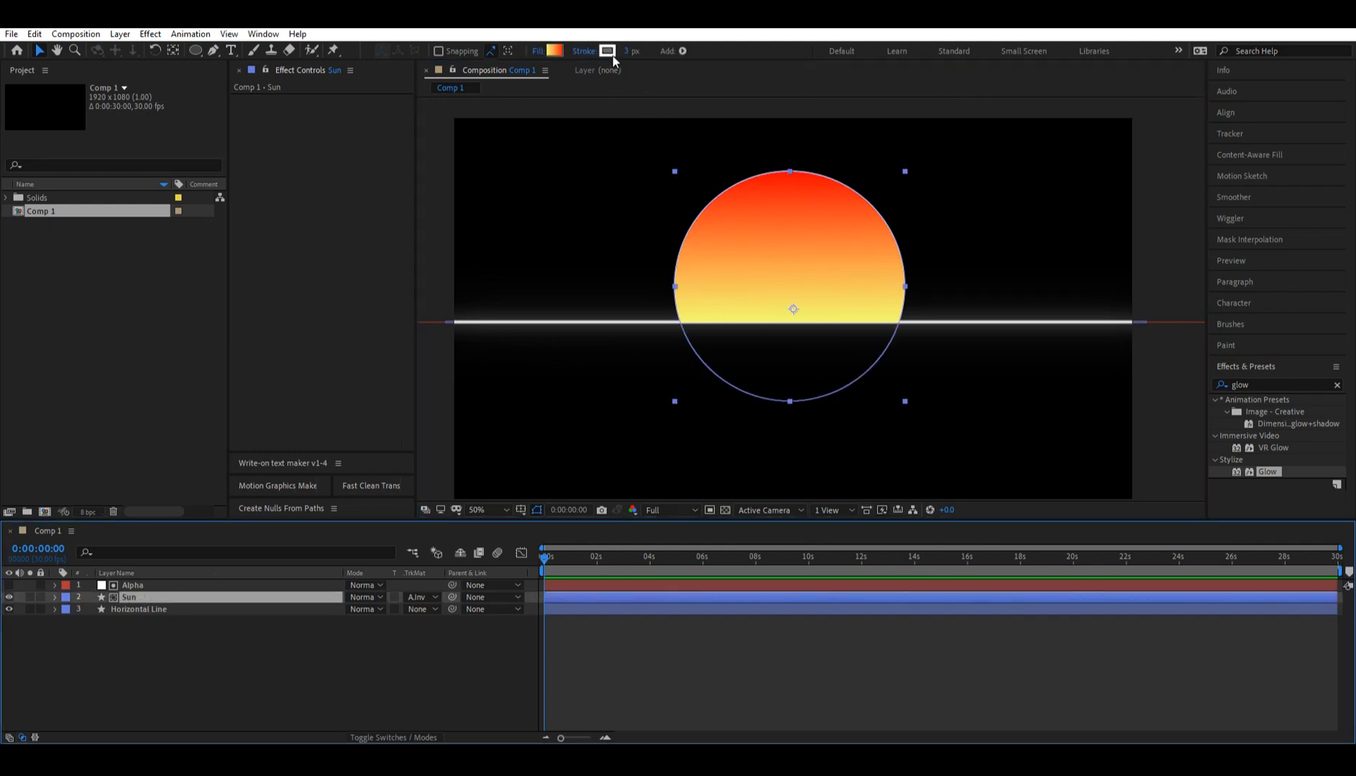
left_click(612, 55, "alt")
left_click(612, 54, "alt")
left_click(613, 53, "alt")
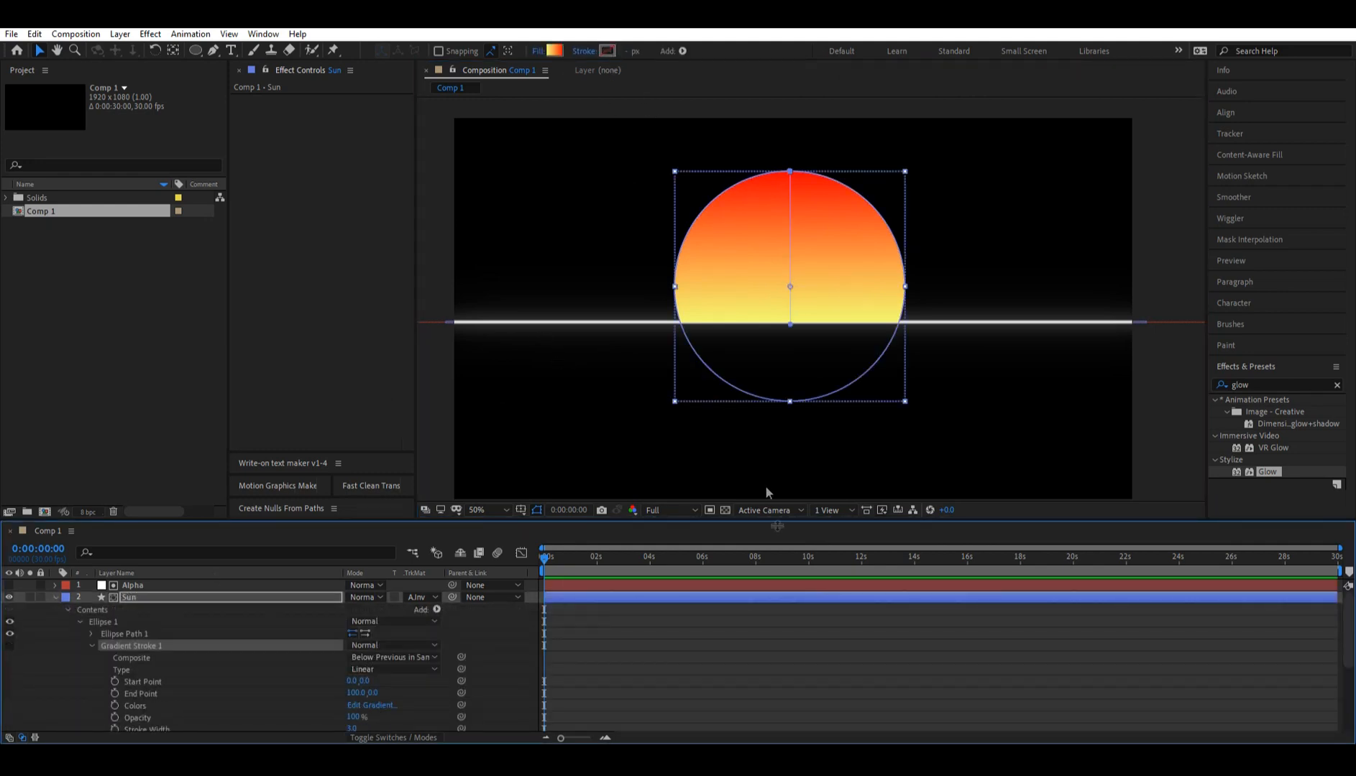
left_click(798, 679)
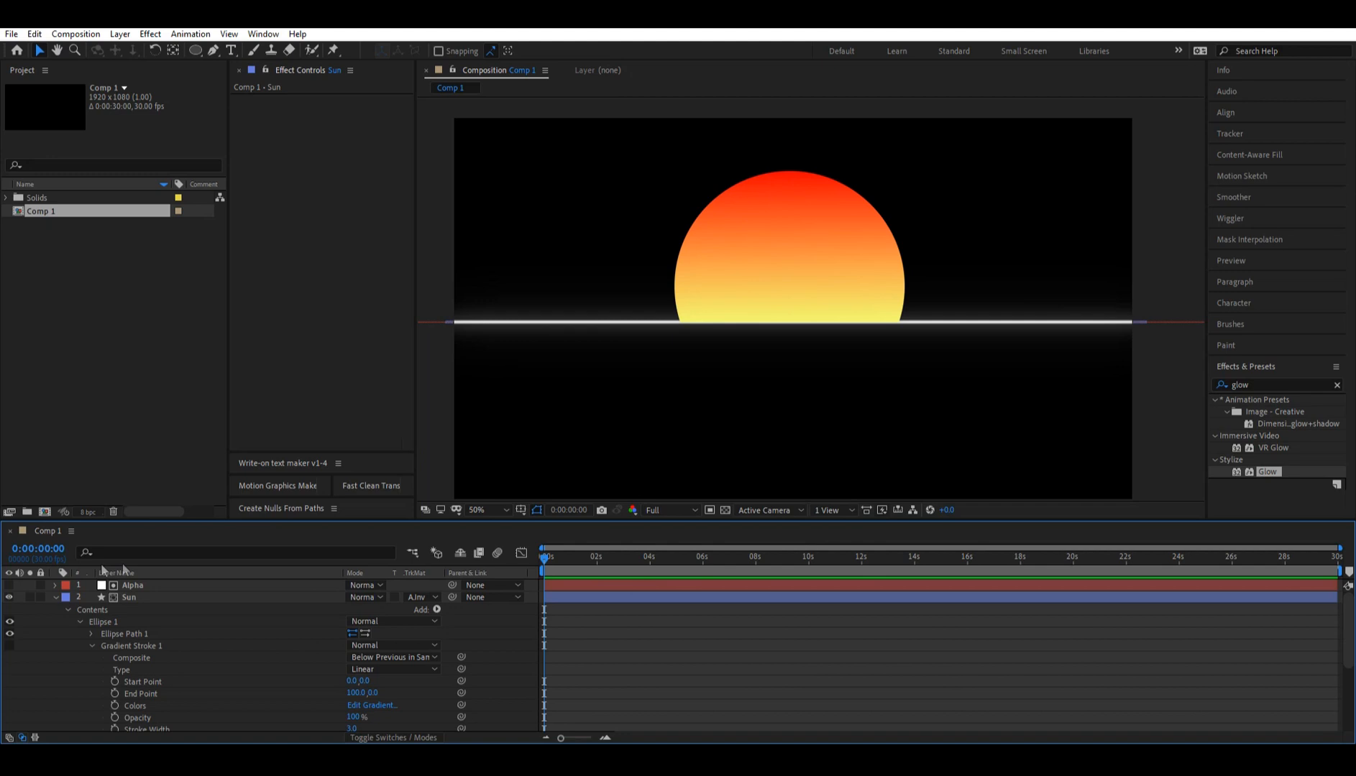
left_click(56, 597)
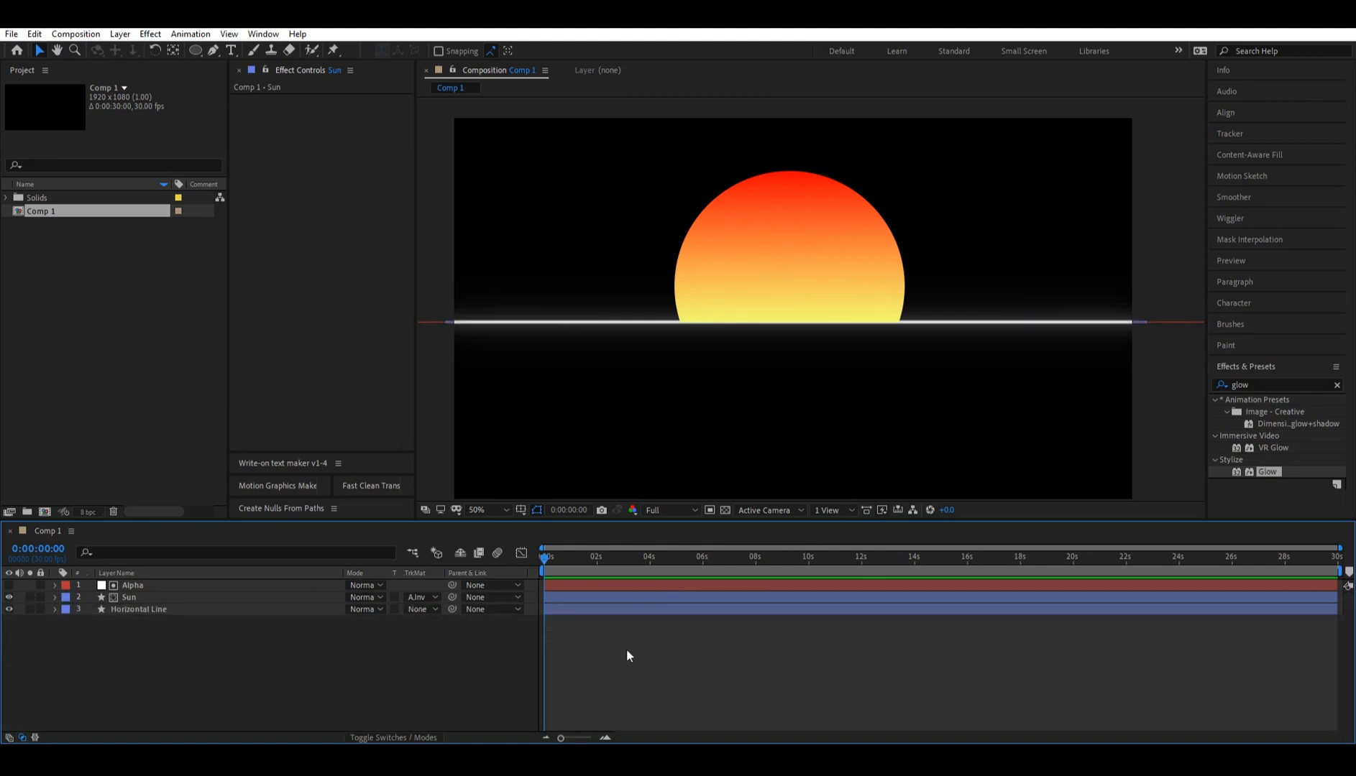
- Create a new white solid 1920 px wide and 1080 px high
right_click(632, 652)
mouse_move(775, 502)
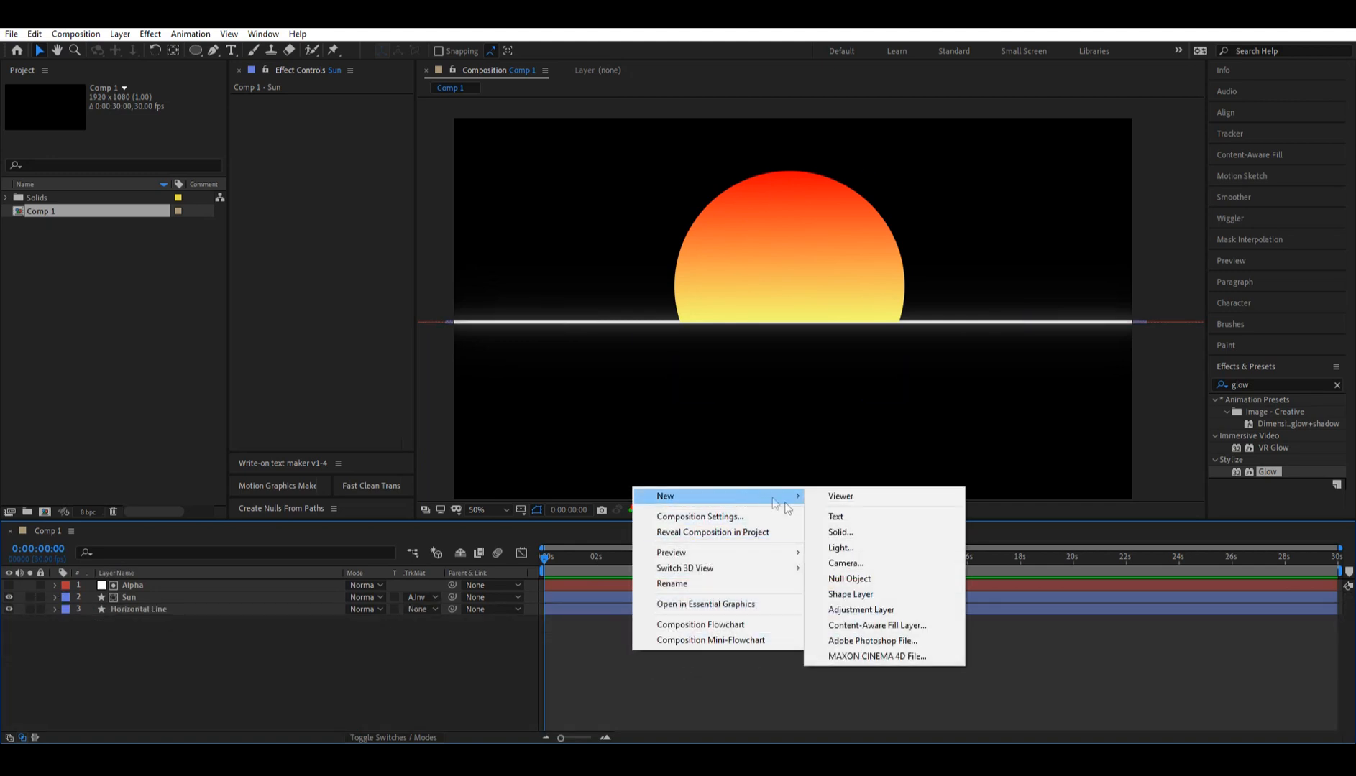
left_click(841, 532)
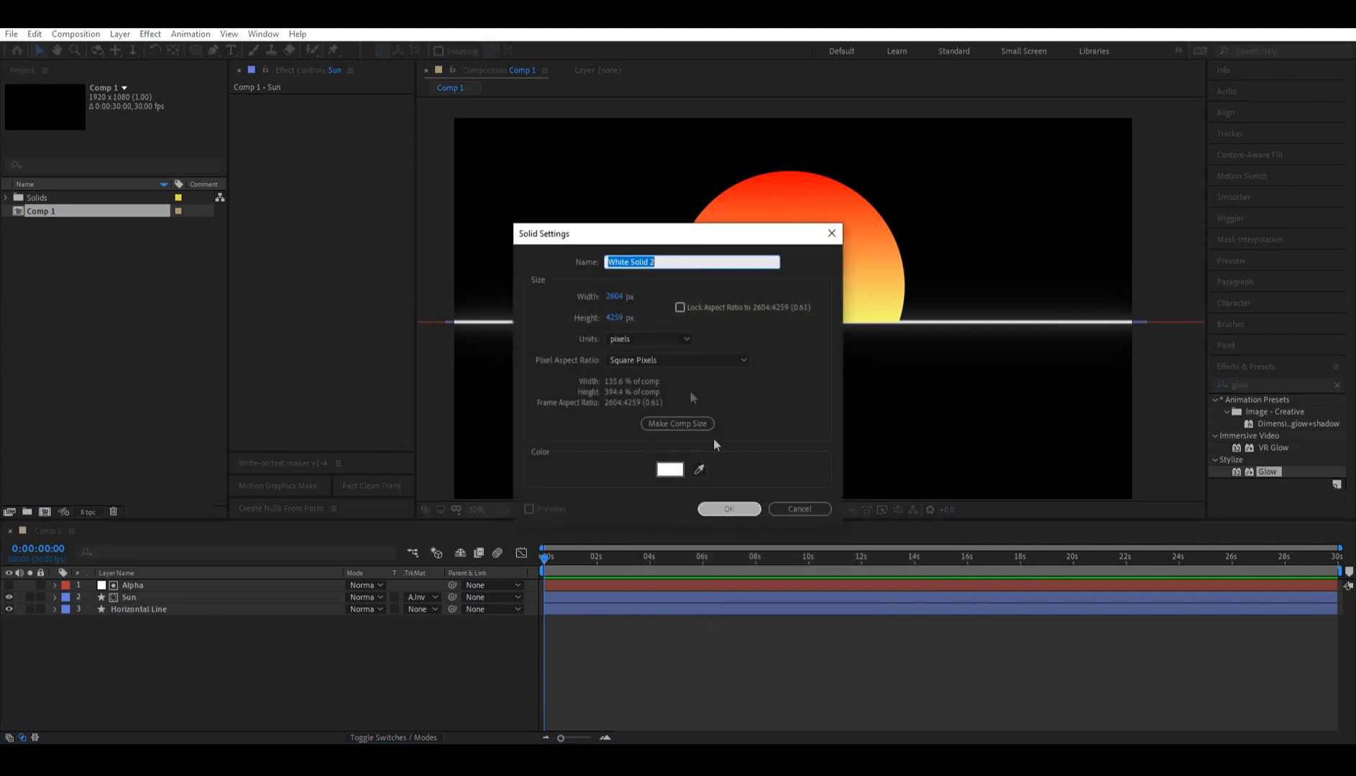
left_click(614, 296)
type("1920")
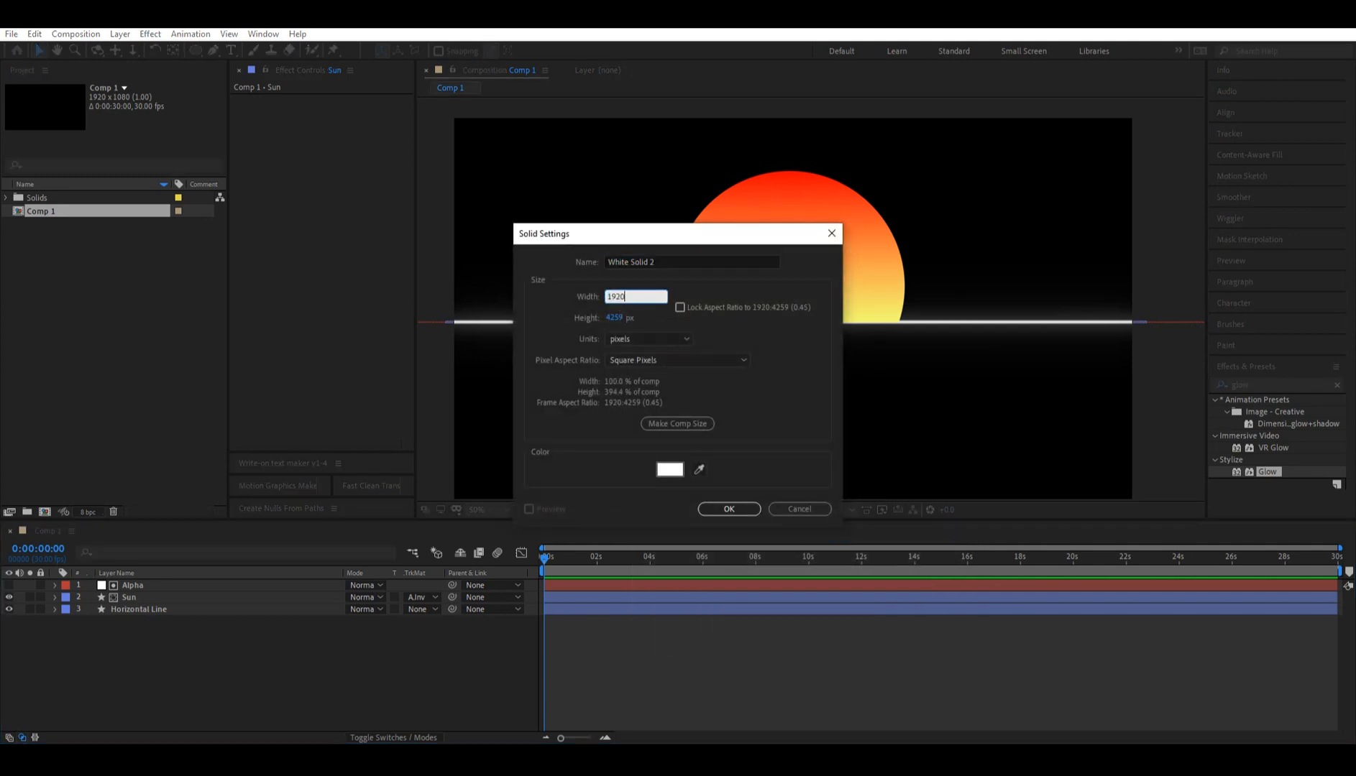
left_click(613, 317)
type("1080")
left_click(729, 509)
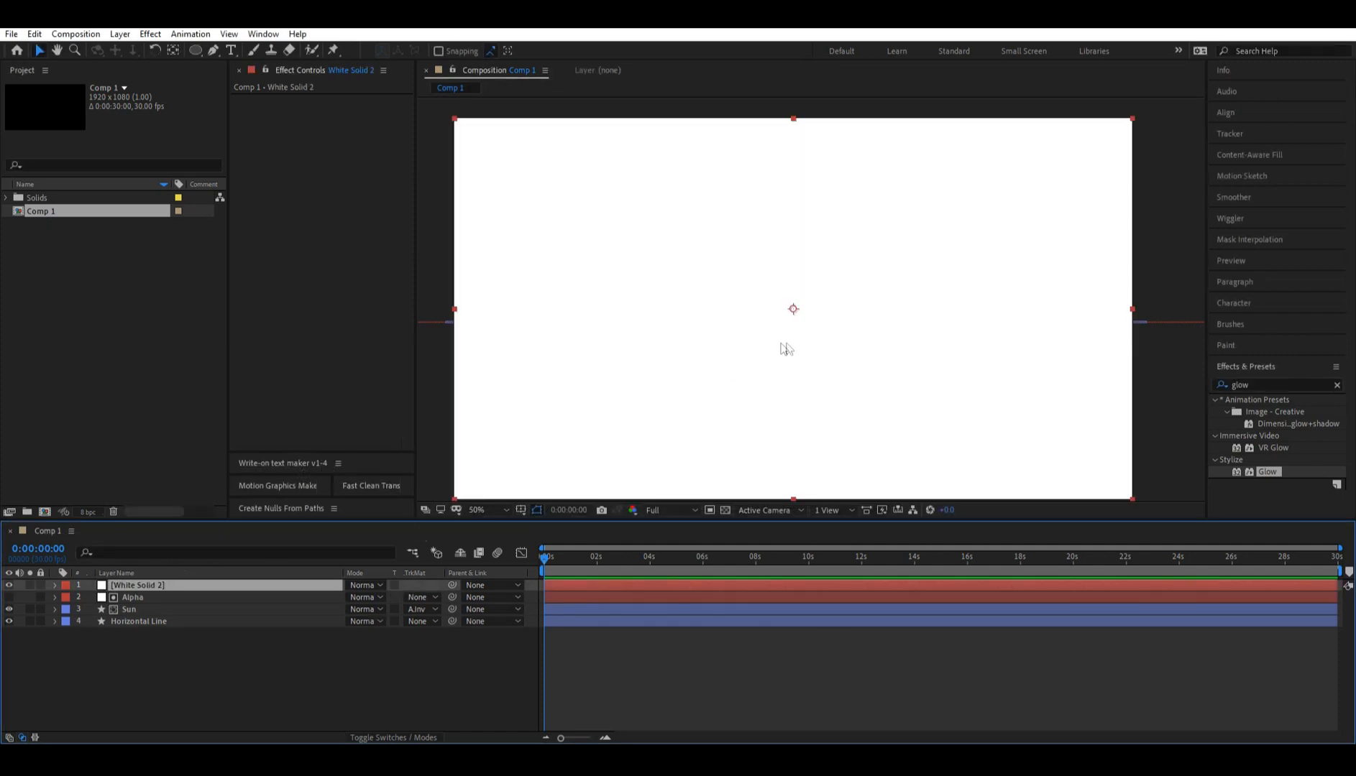
- Find the Gradient Ramp effect and apply it to the new white solid
left_click(1258, 386)
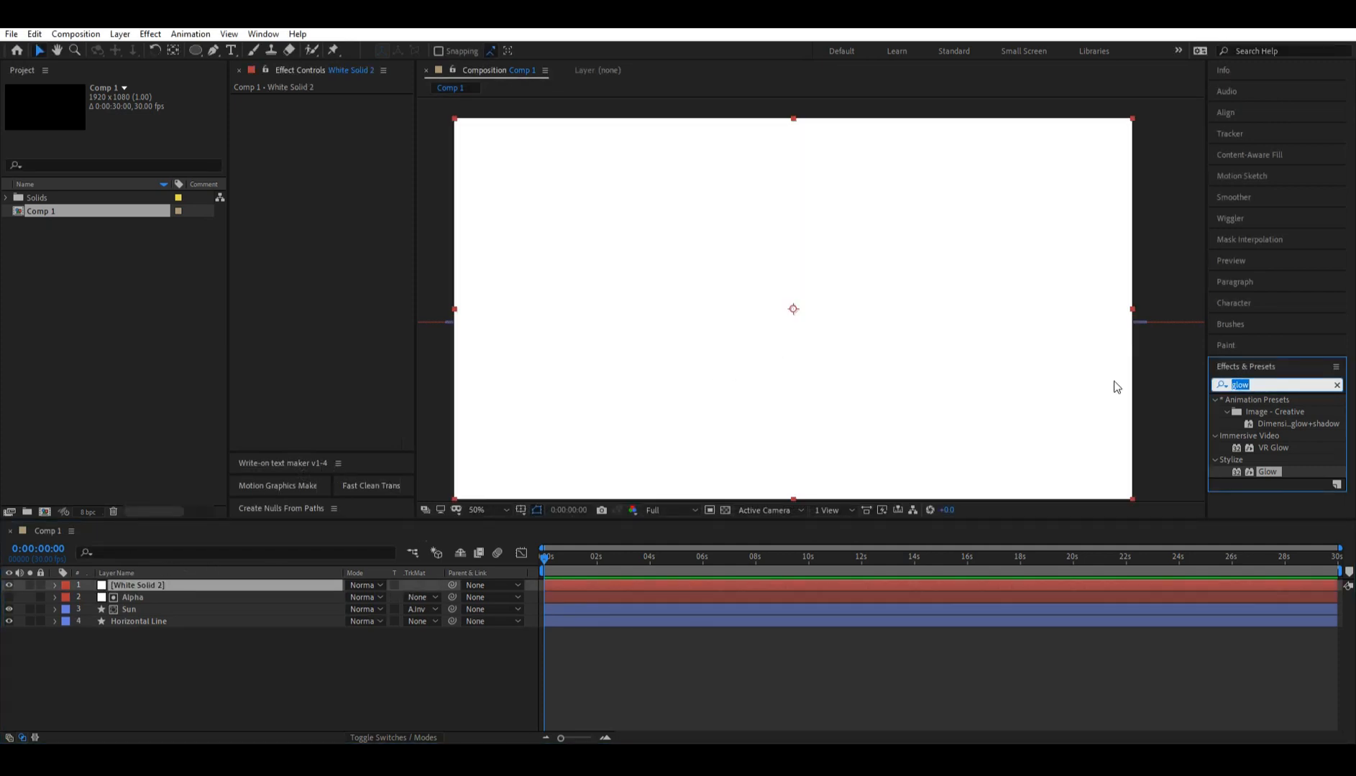
type("gradi")
left_click_drag(1309, 464, 701, 281)
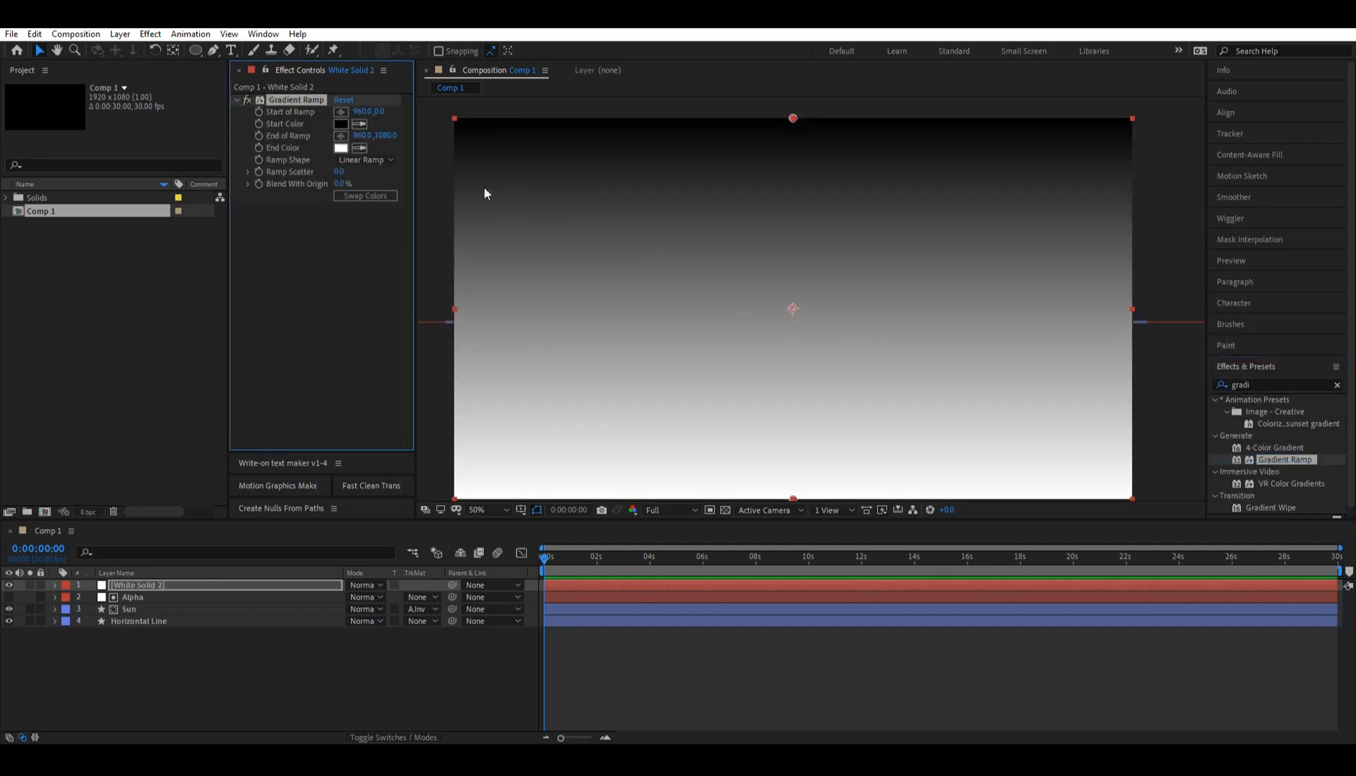
- Set the Gradient Ramp's start color to a very dark navy blue
left_click(345, 124)
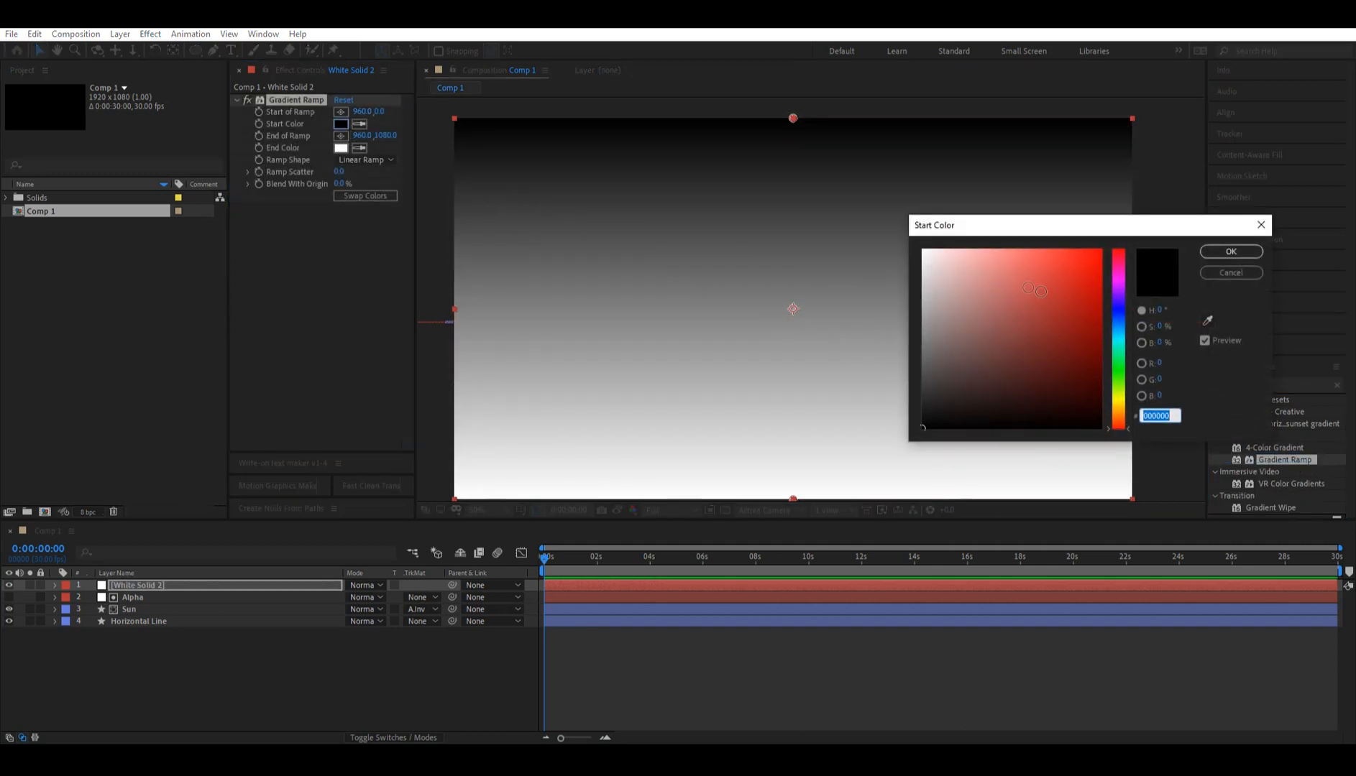
left_click(1119, 309)
left_click(1103, 388)
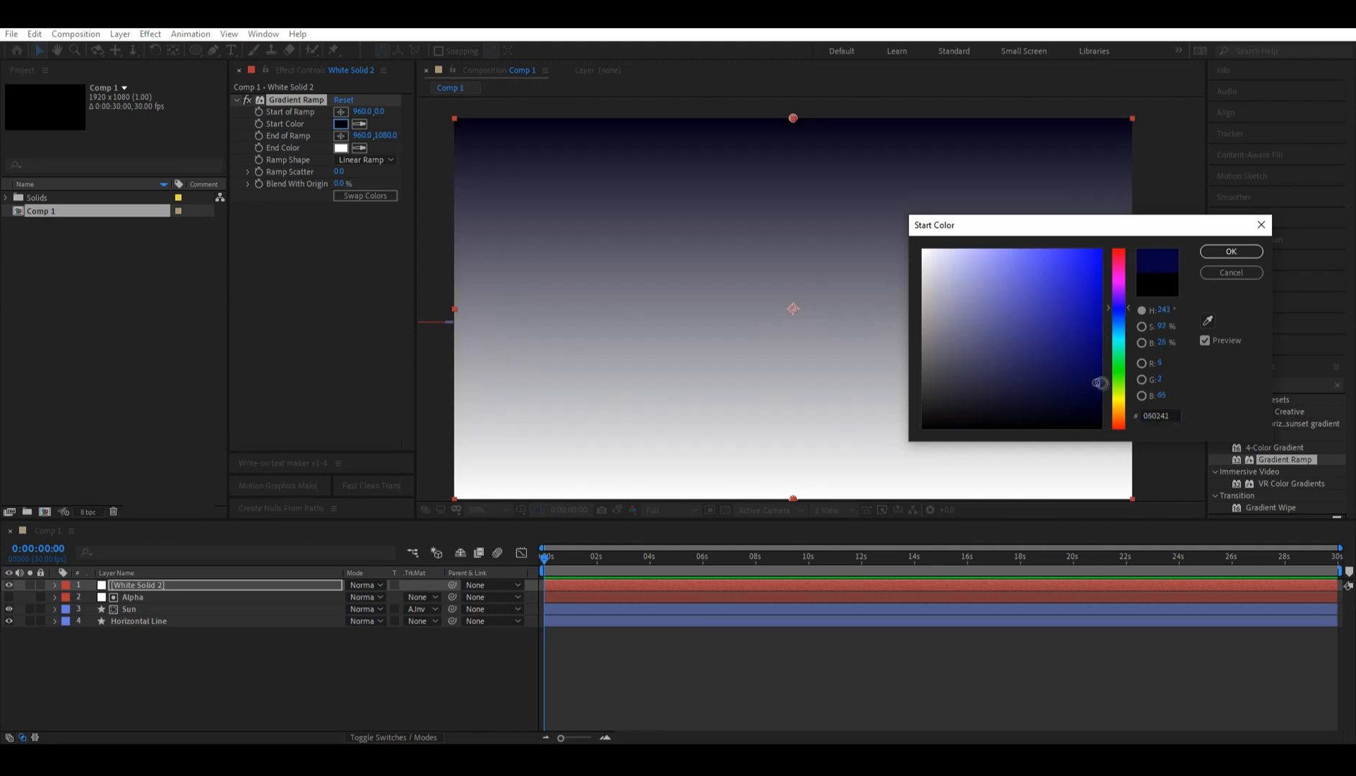
left_click(1215, 252)
- Set the Gradient Ramp's end color to dark magenta, 6F005B
left_click(341, 147)
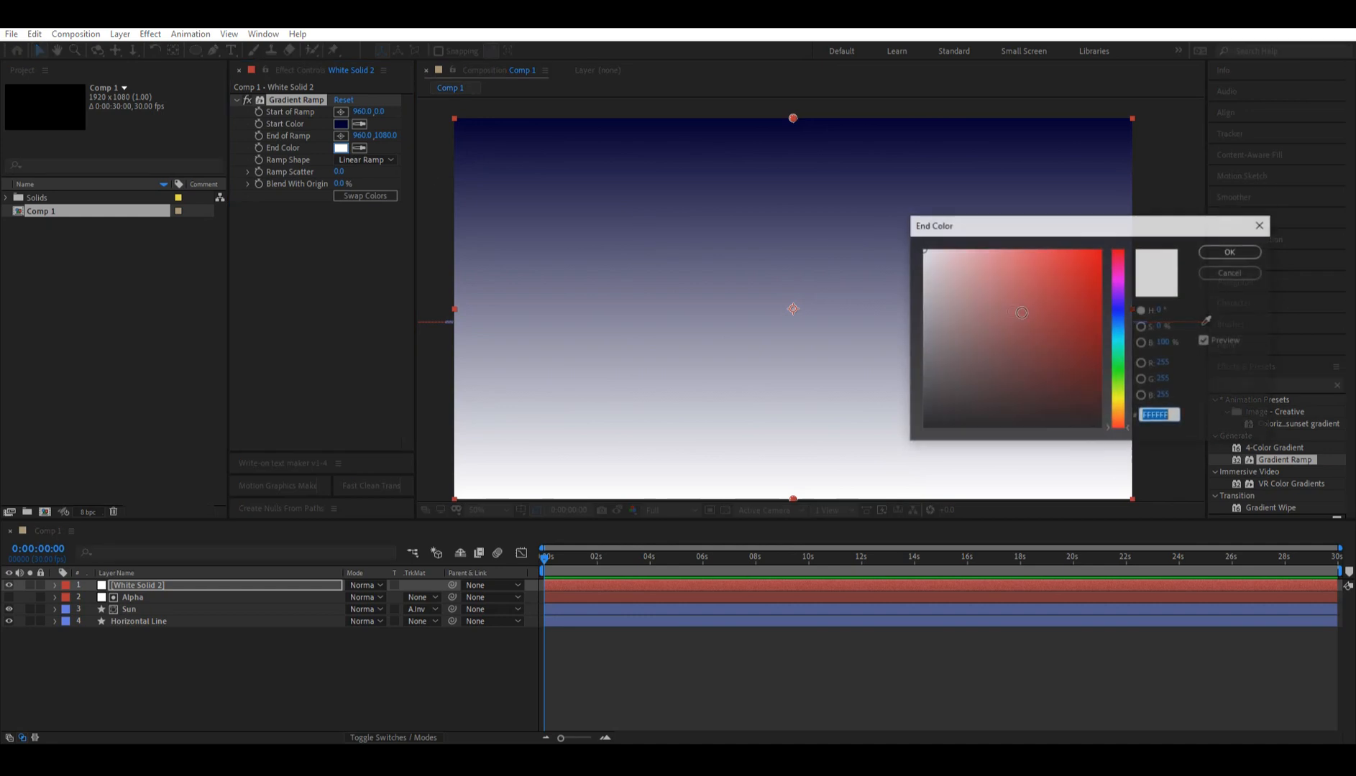
left_click_drag(1119, 291, 1119, 281)
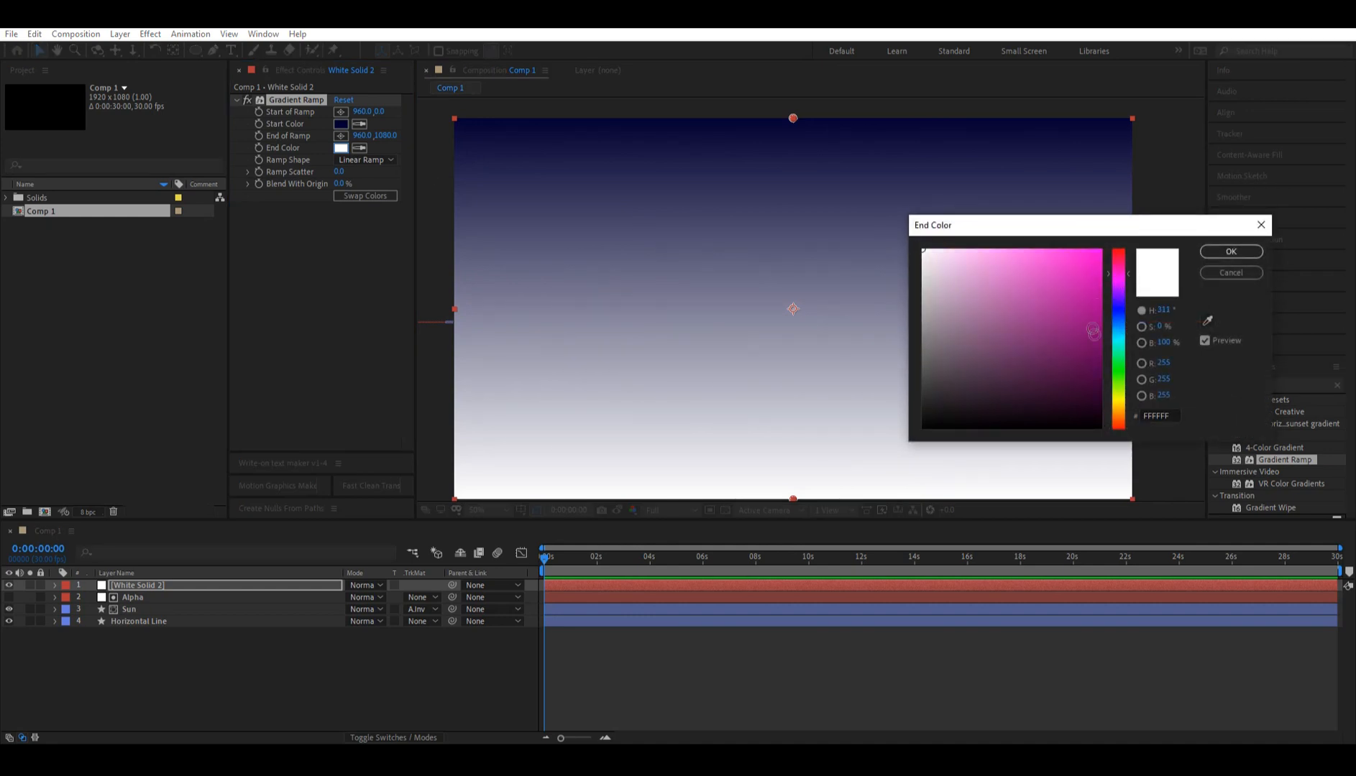
left_click_drag(1093, 330, 1102, 348)
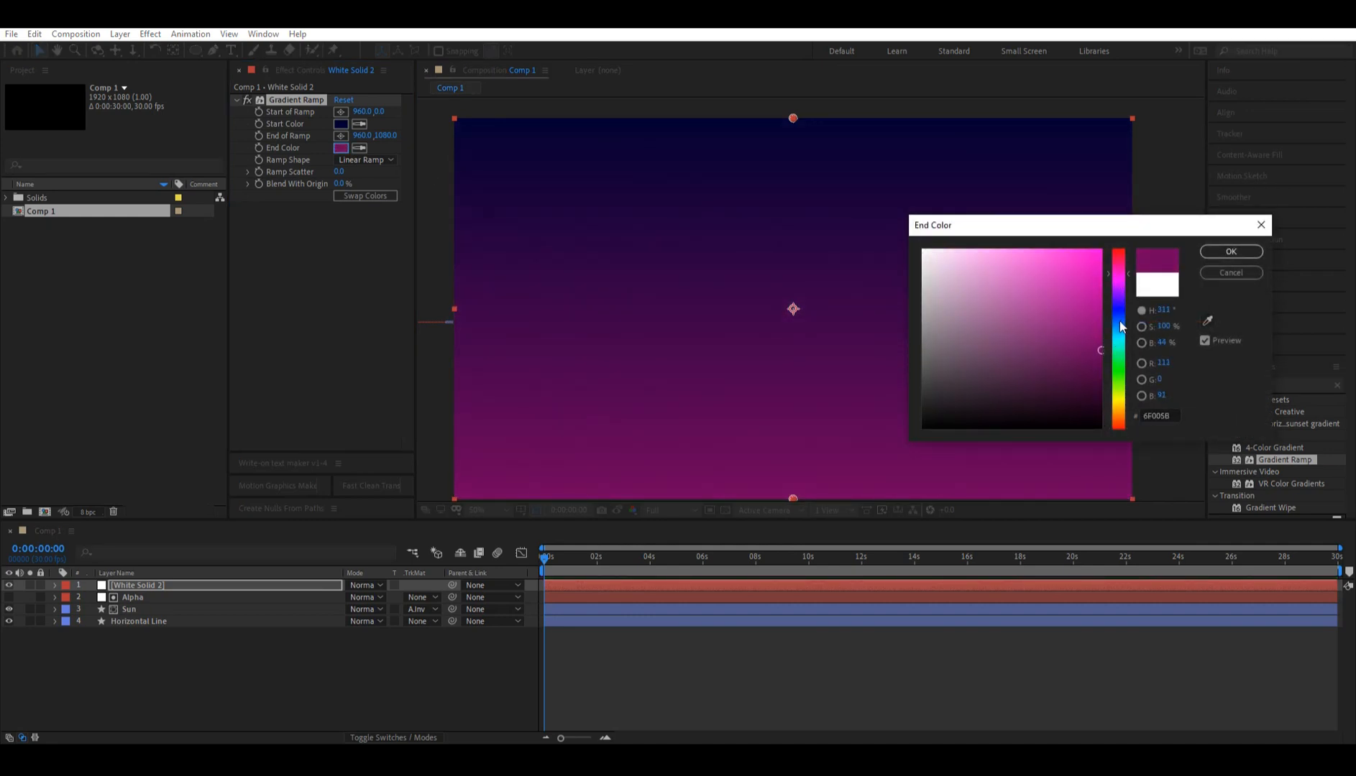
left_click(1230, 251)
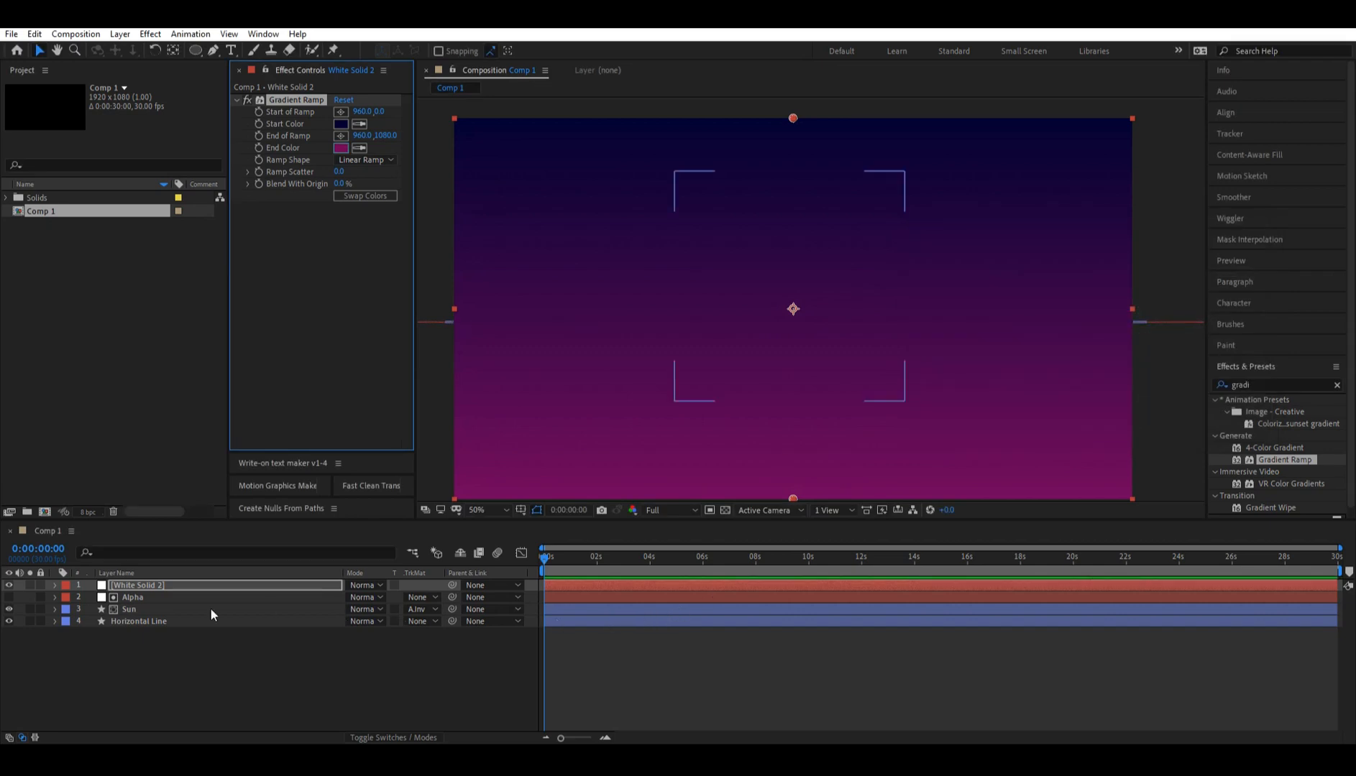
- Rename the gradient solid layer to Sky
right_click(136, 586)
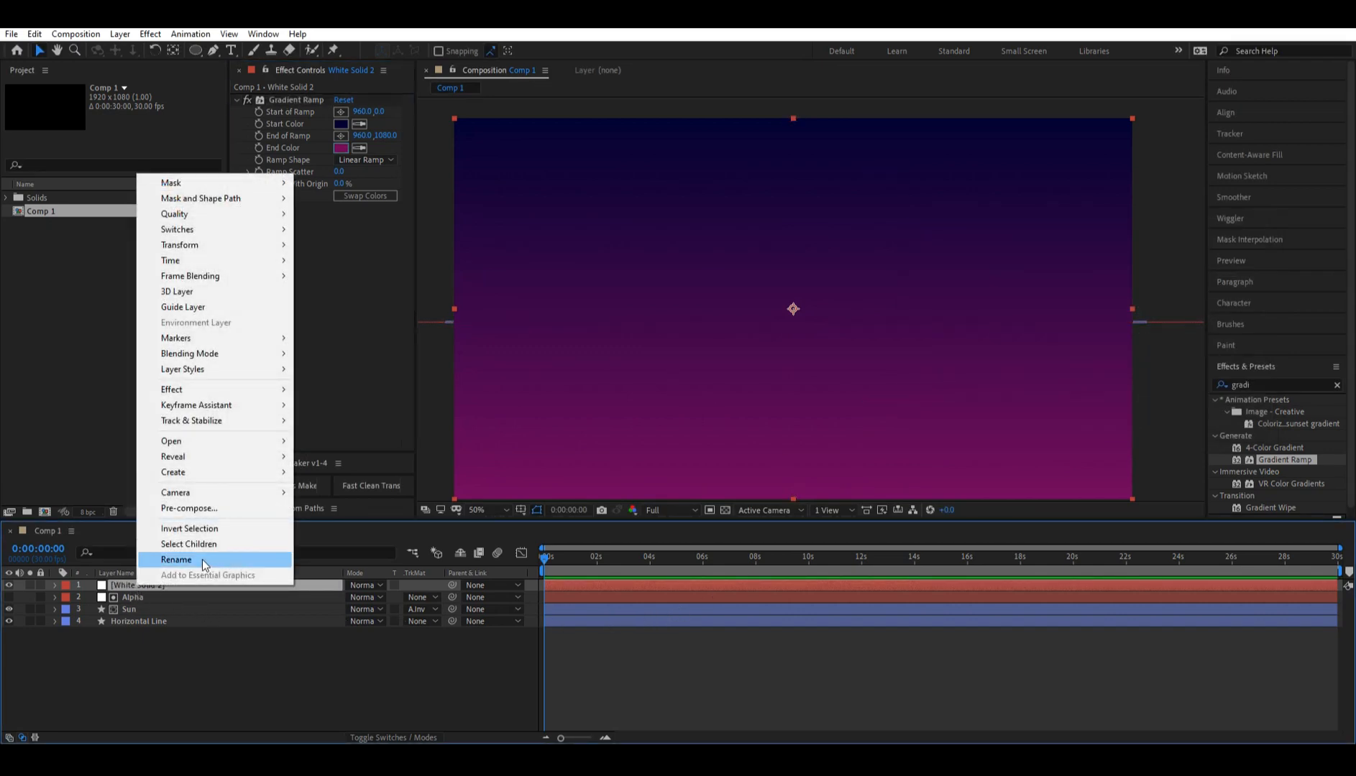
left_click(202, 560)
type("Sky")
key("Return")
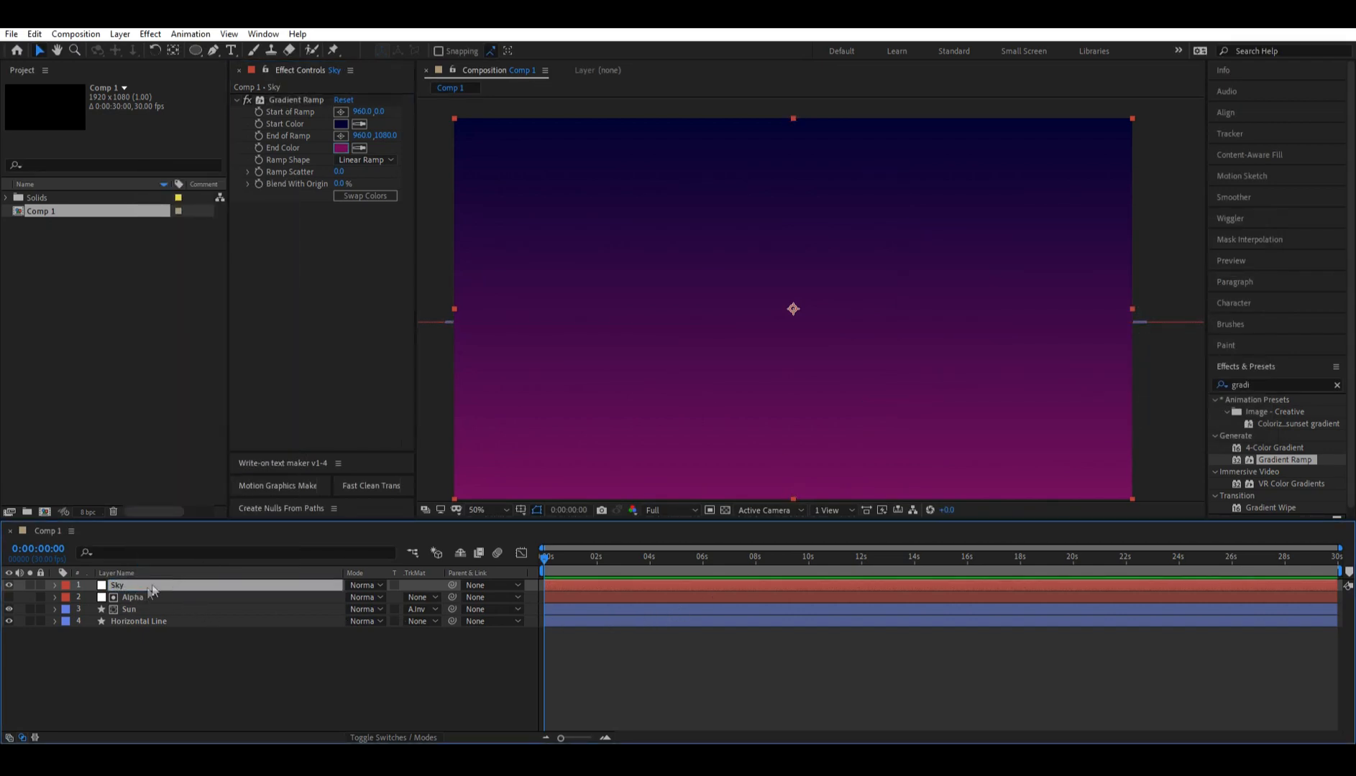
- Duplicate the Alpha matte layer and place the copy directly above the Sky layer
left_click(143, 597)
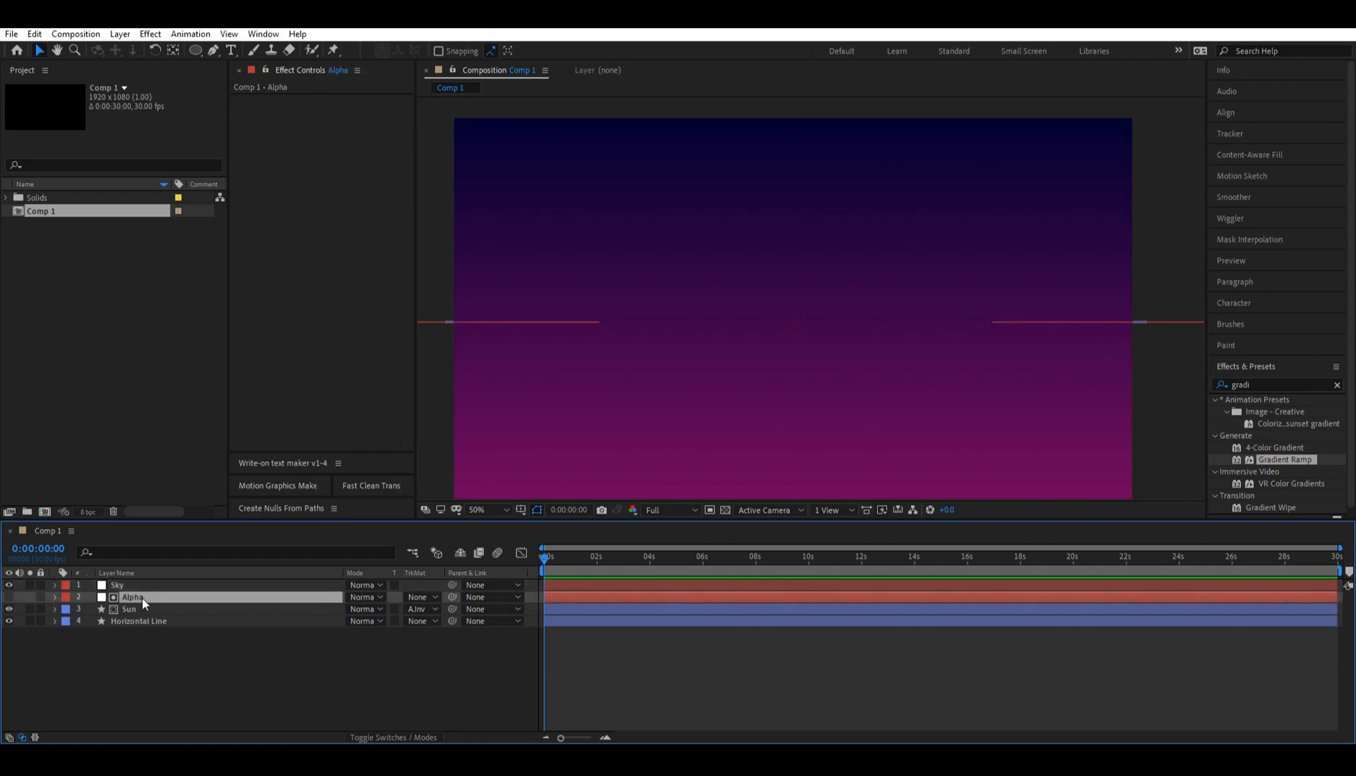
key("ctrl+d")
left_click_drag(142, 602, 129, 592)
- Set the Sky layer's track matte to Alpha Inverted Matte using the duplicated Alpha layer above it
left_click(128, 594)
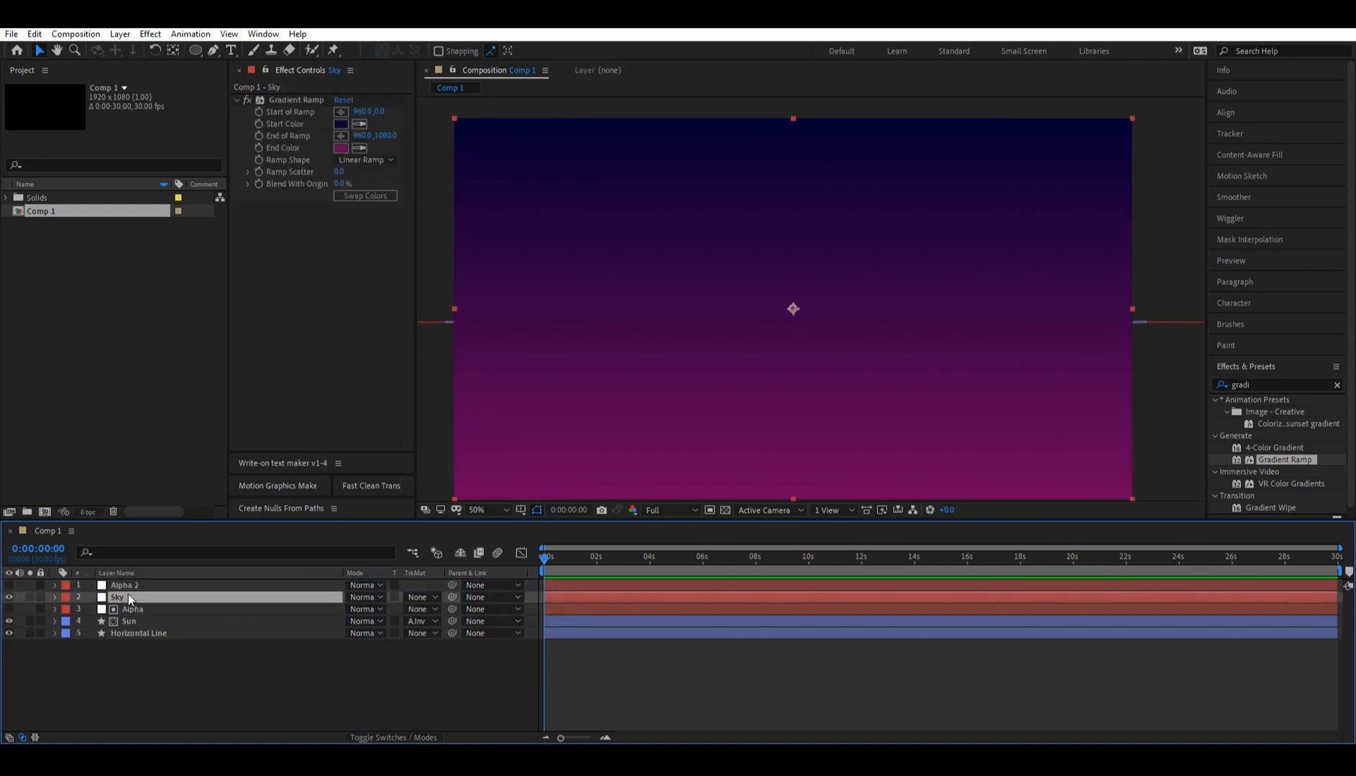
left_click(407, 597)
left_click(503, 647)
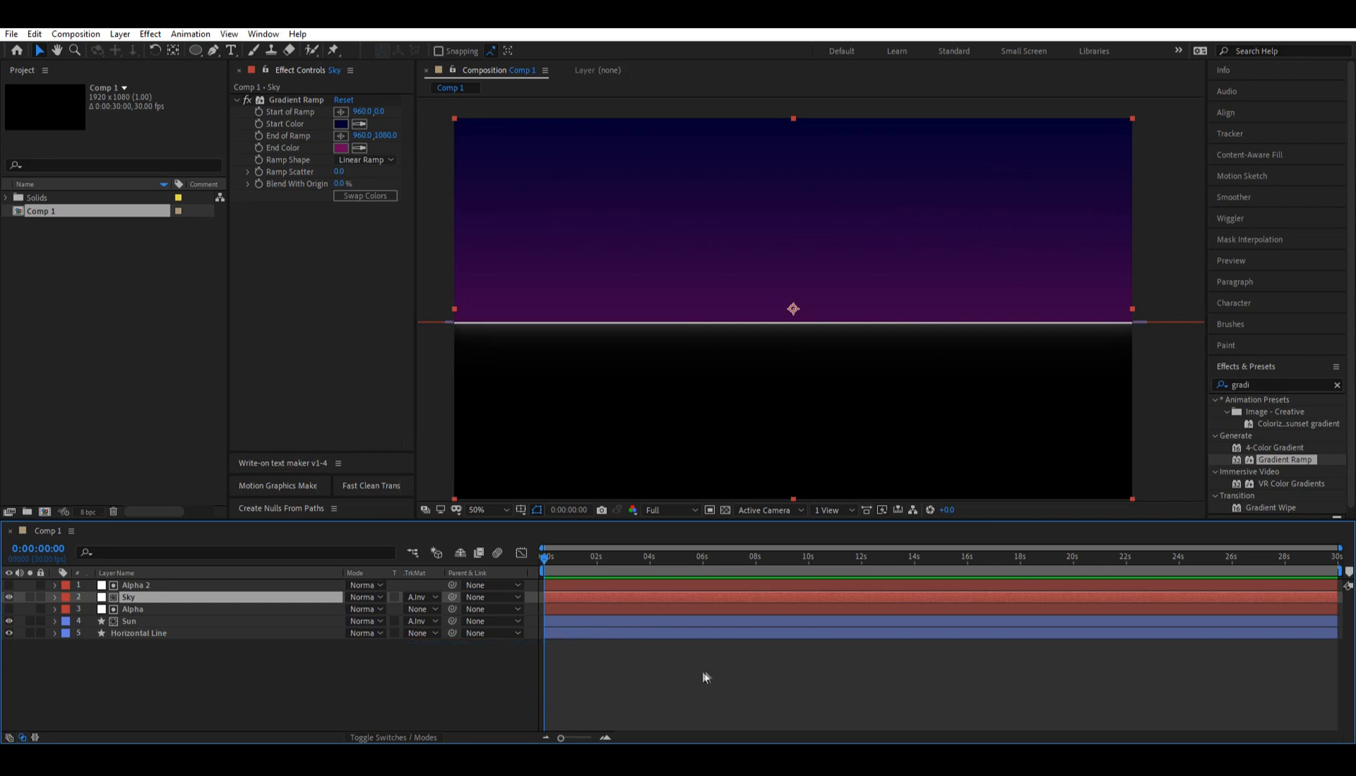
- Move the Sky layer together with its Alpha 2 matte below the Sun layer, above Horizontal Line
left_click(158, 584, "shift")
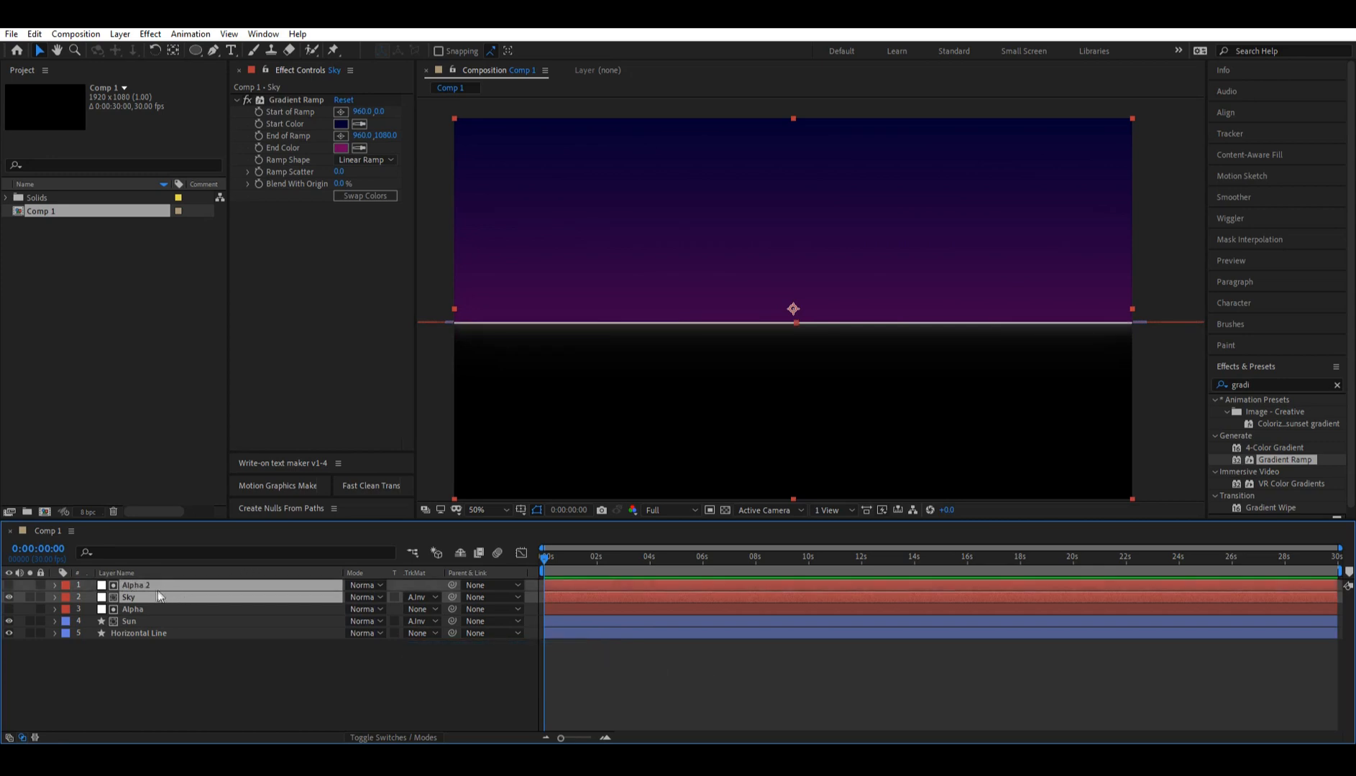
left_click_drag(160, 610, 170, 630)
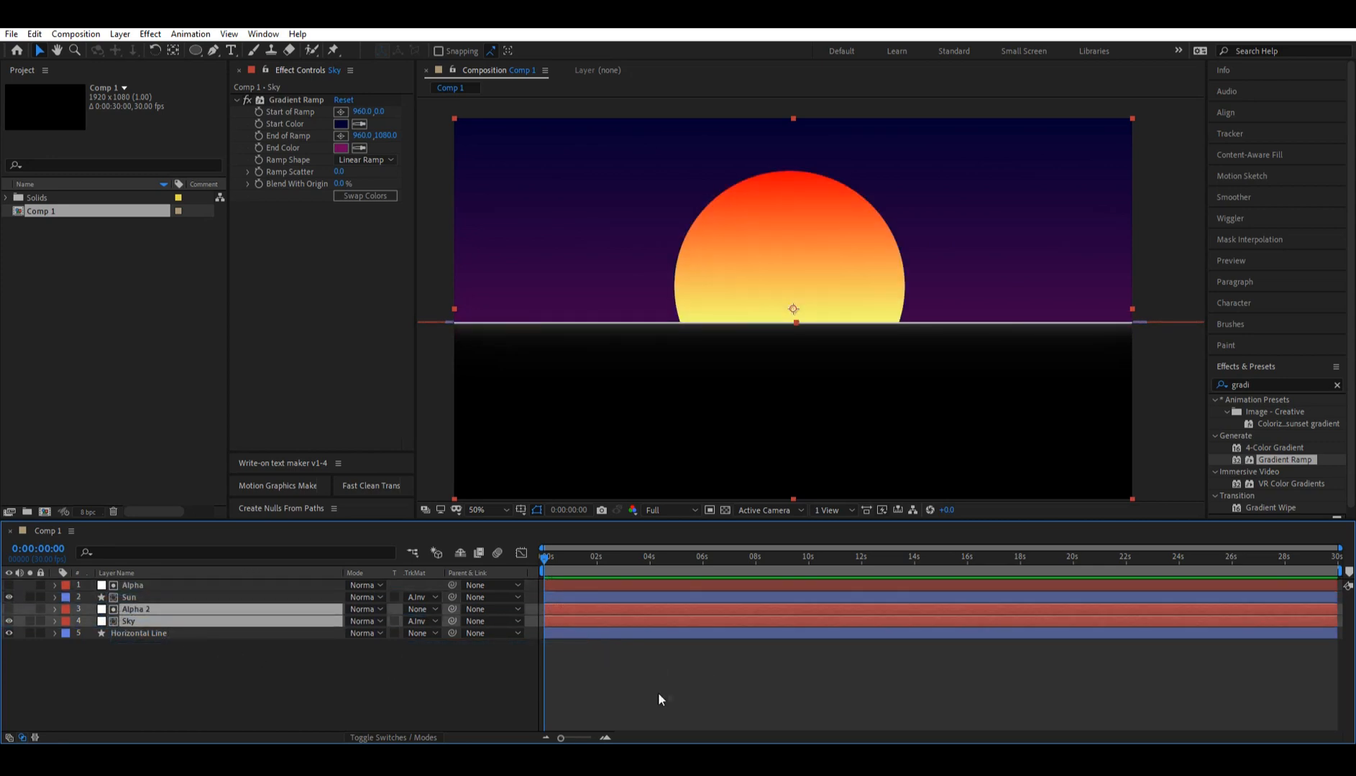
scroll(891, 436, "down", 2)
scroll(864, 419, "up", 2)
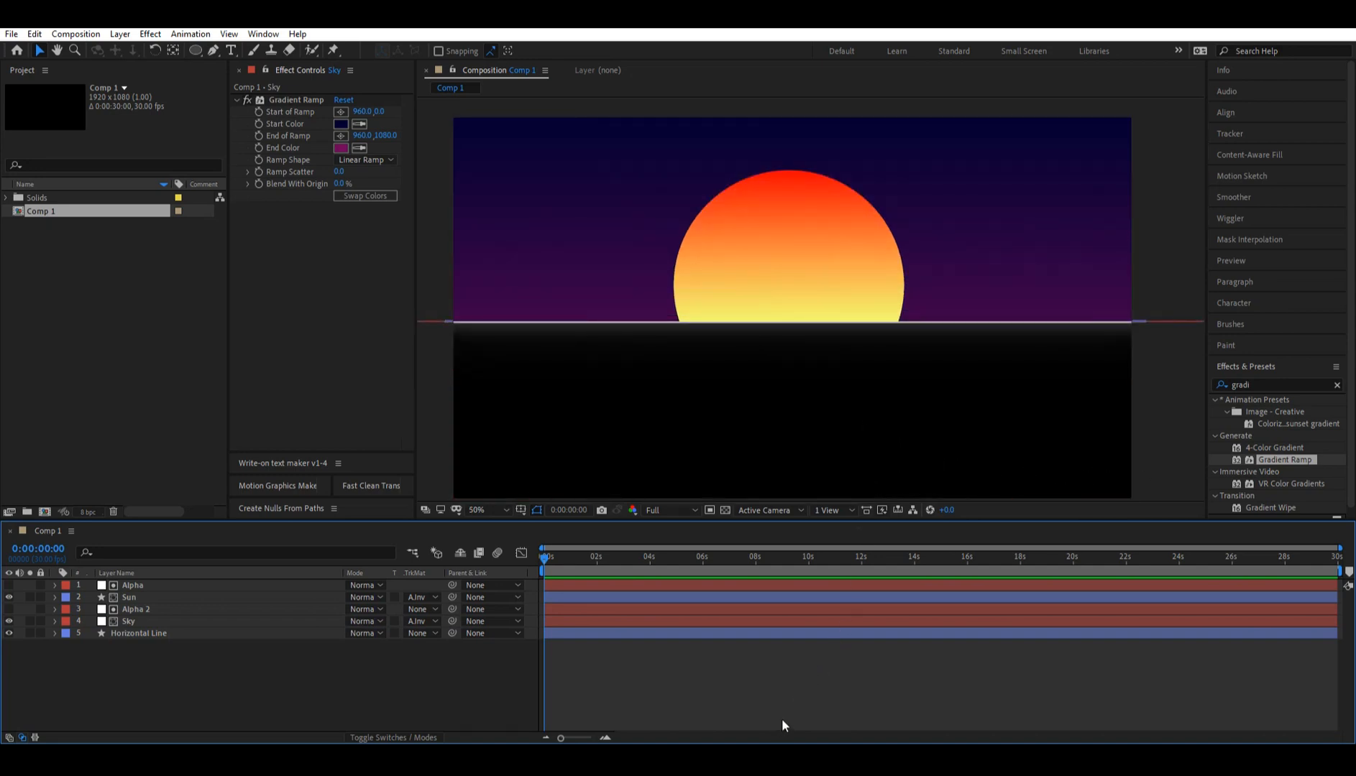
- Create a new white solid named Stars 1
right_click(687, 680)
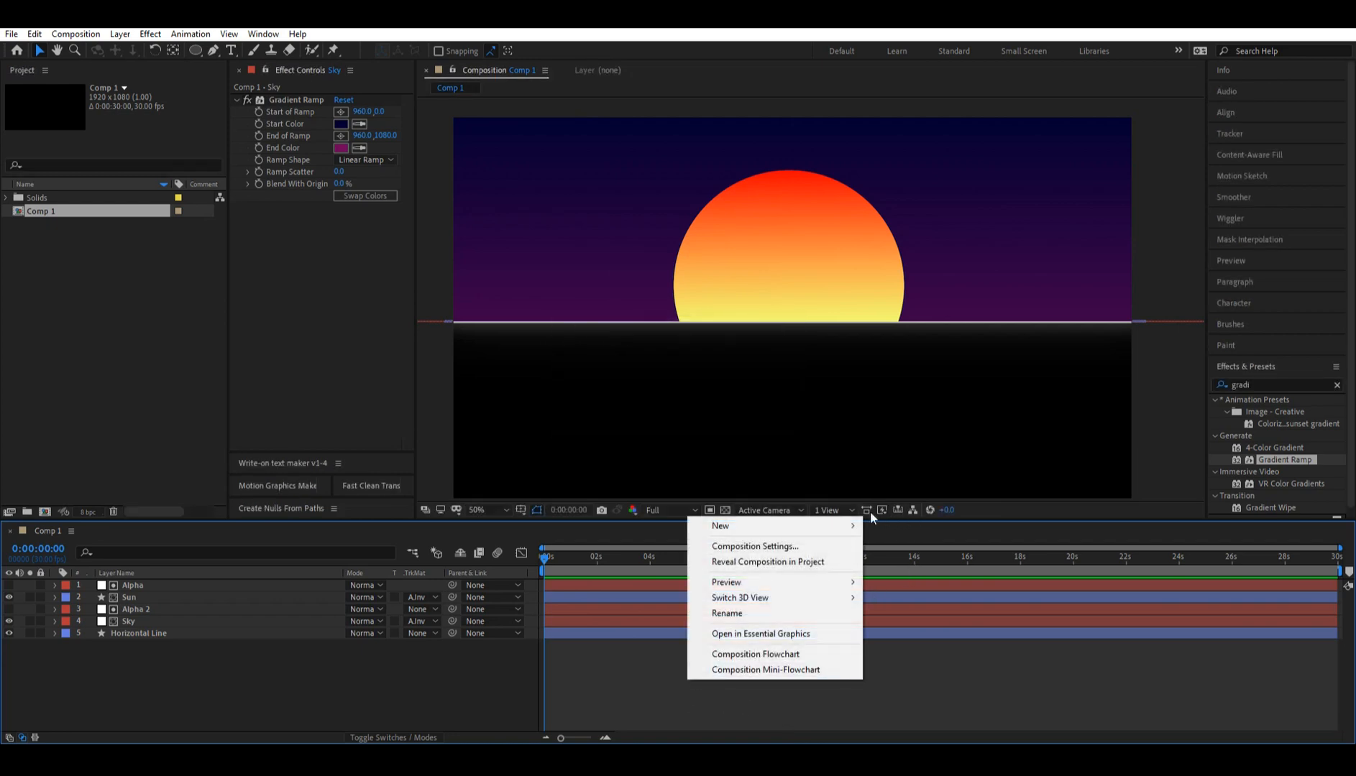
mouse_move(841, 523)
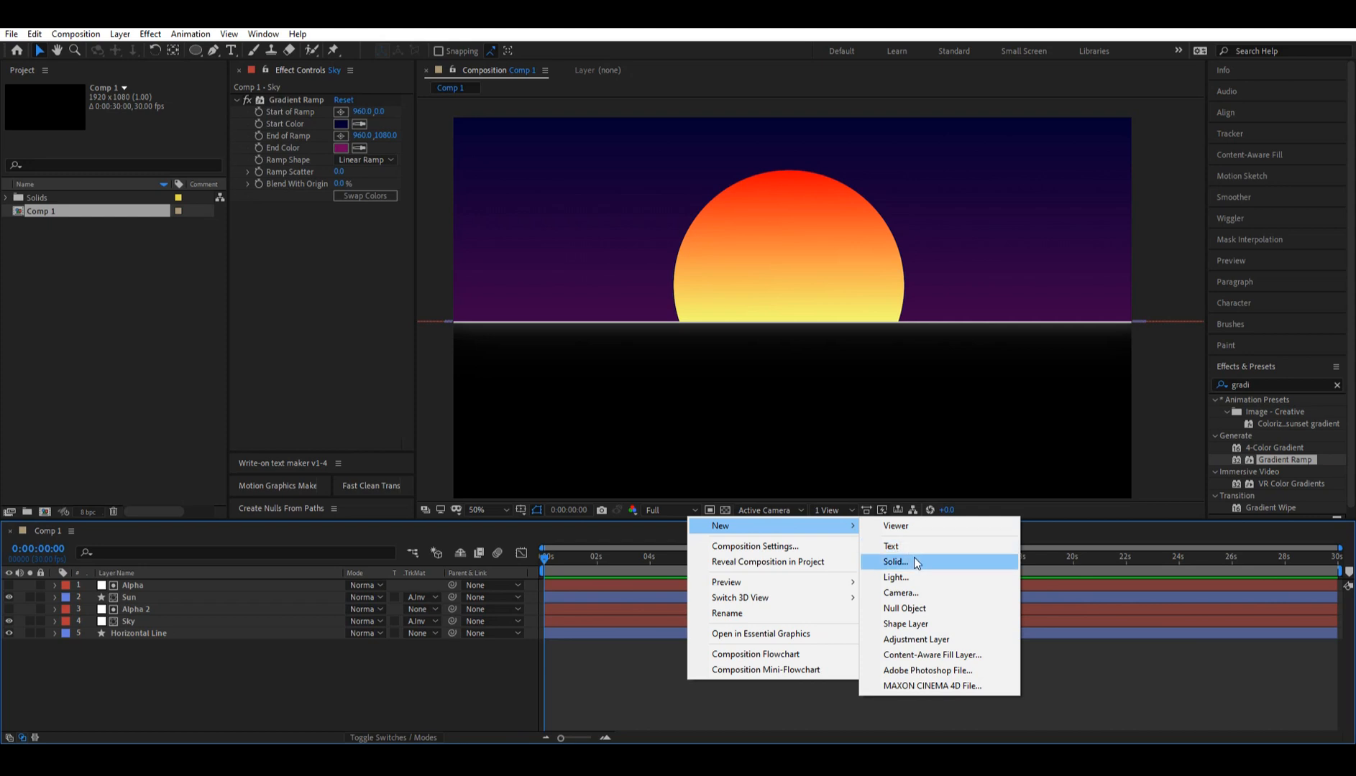
left_click(915, 561)
type("Stars 1")
left_click(733, 510)
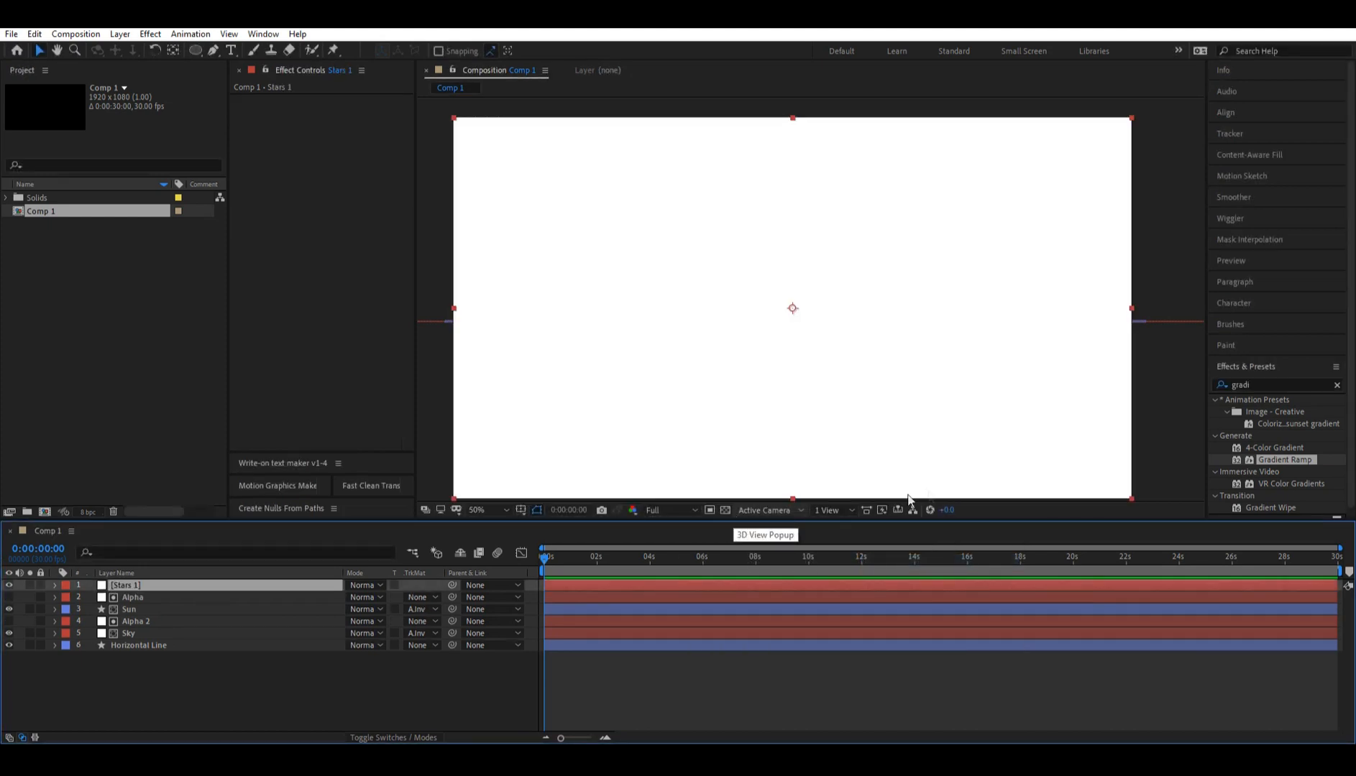
- Find the CC Particle World effect and apply it to the Stars 1 layer
double_click(1229, 385)
type("partic")
type("le")
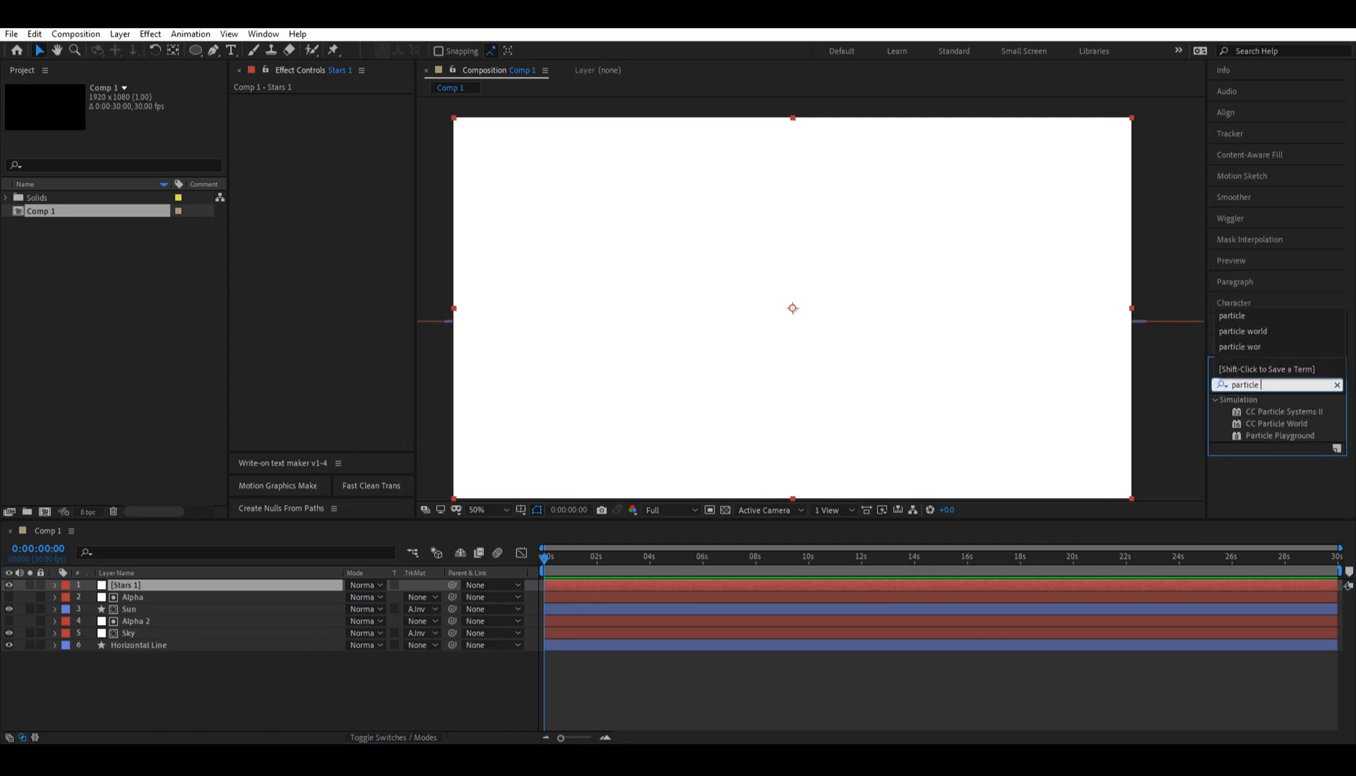
left_click_drag(1303, 421, 212, 587)
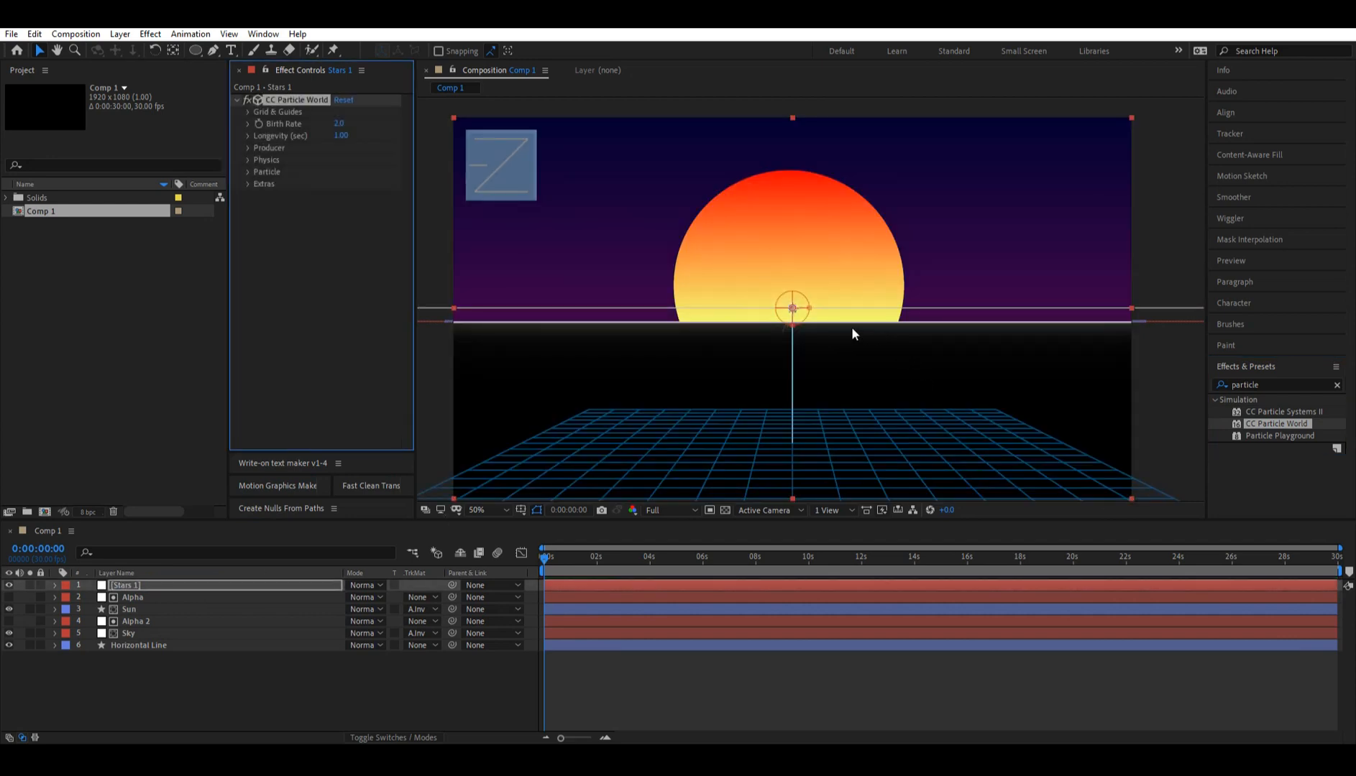
- Set the Particle Type of the Stars 1 particle effect to Star
left_click(248, 172)
left_click(364, 185)
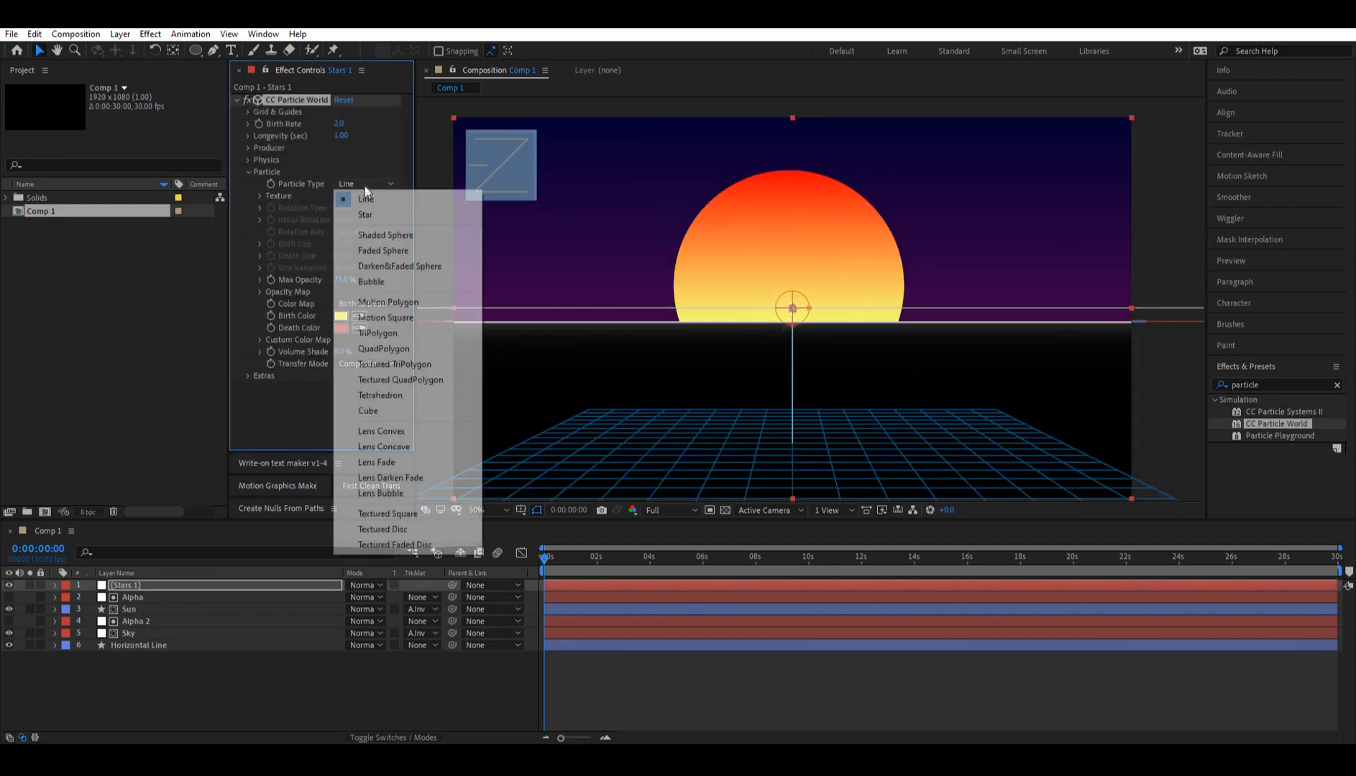
left_click(395, 216)
- Widen the particle producer's radius beyond the frame in all directions and raise its centre above the horizon to cover the sky
left_click(808, 311)
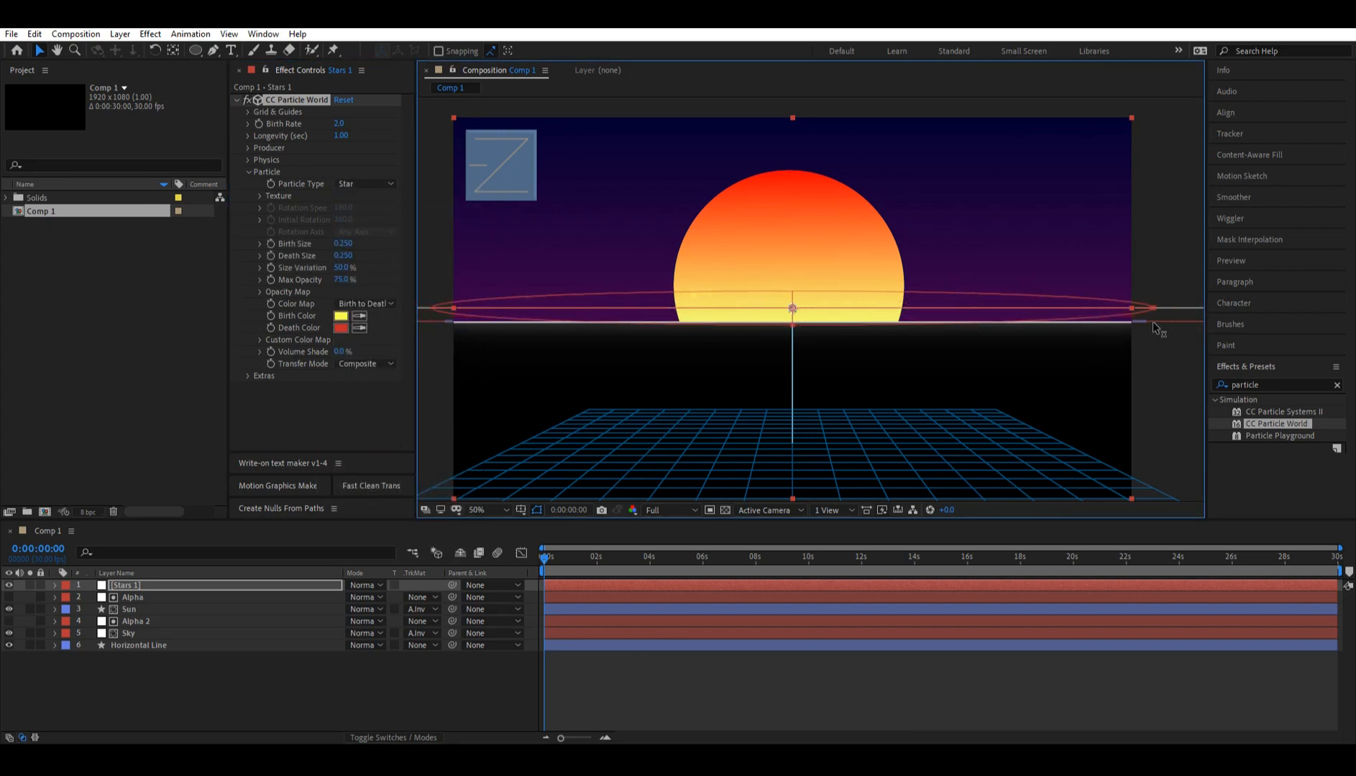
left_click_drag(1134, 323, 1215, 323)
left_click_drag(794, 325, 811, 487)
left_click_drag(793, 310, 795, 228)
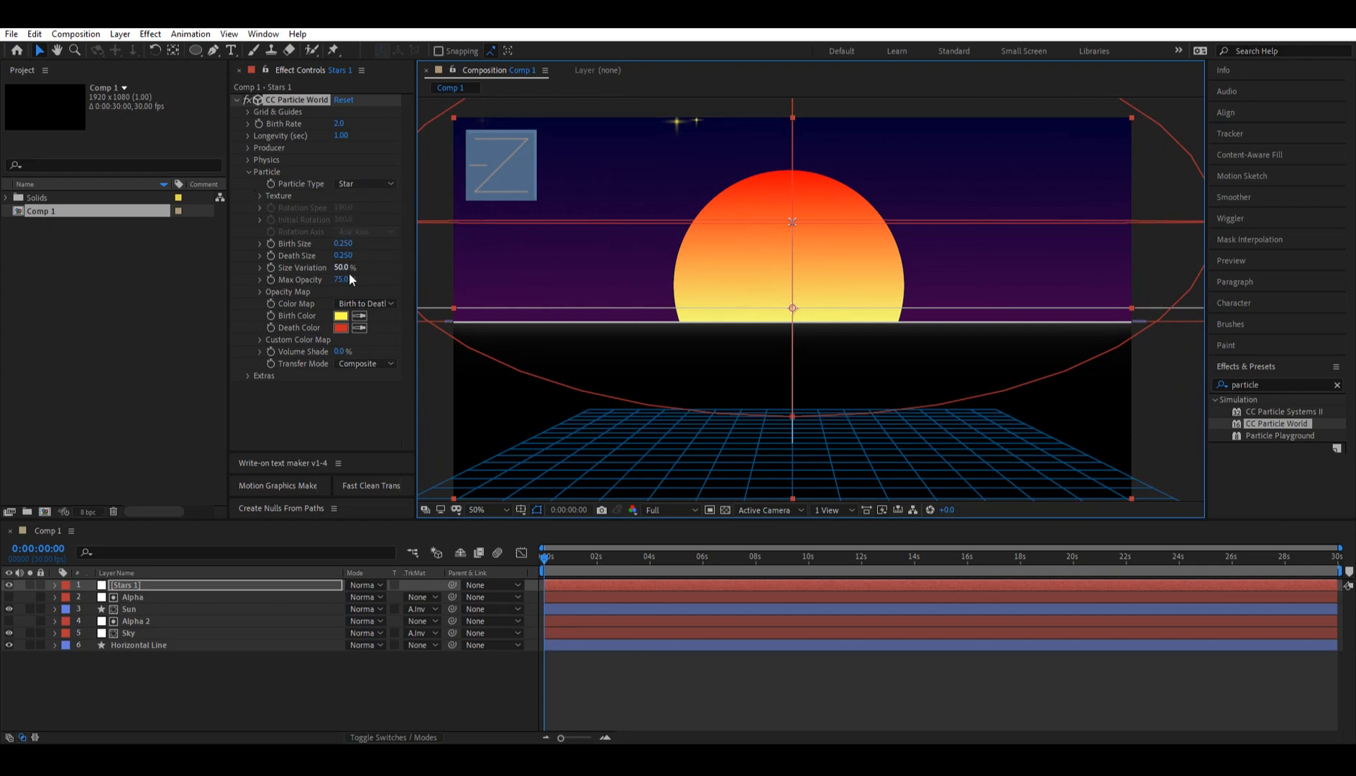
- Set the particles' Size Variation and Max Opacity to 100% and both Birth Size and Death Size to 0.05
left_click_drag(345, 266, 425, 268)
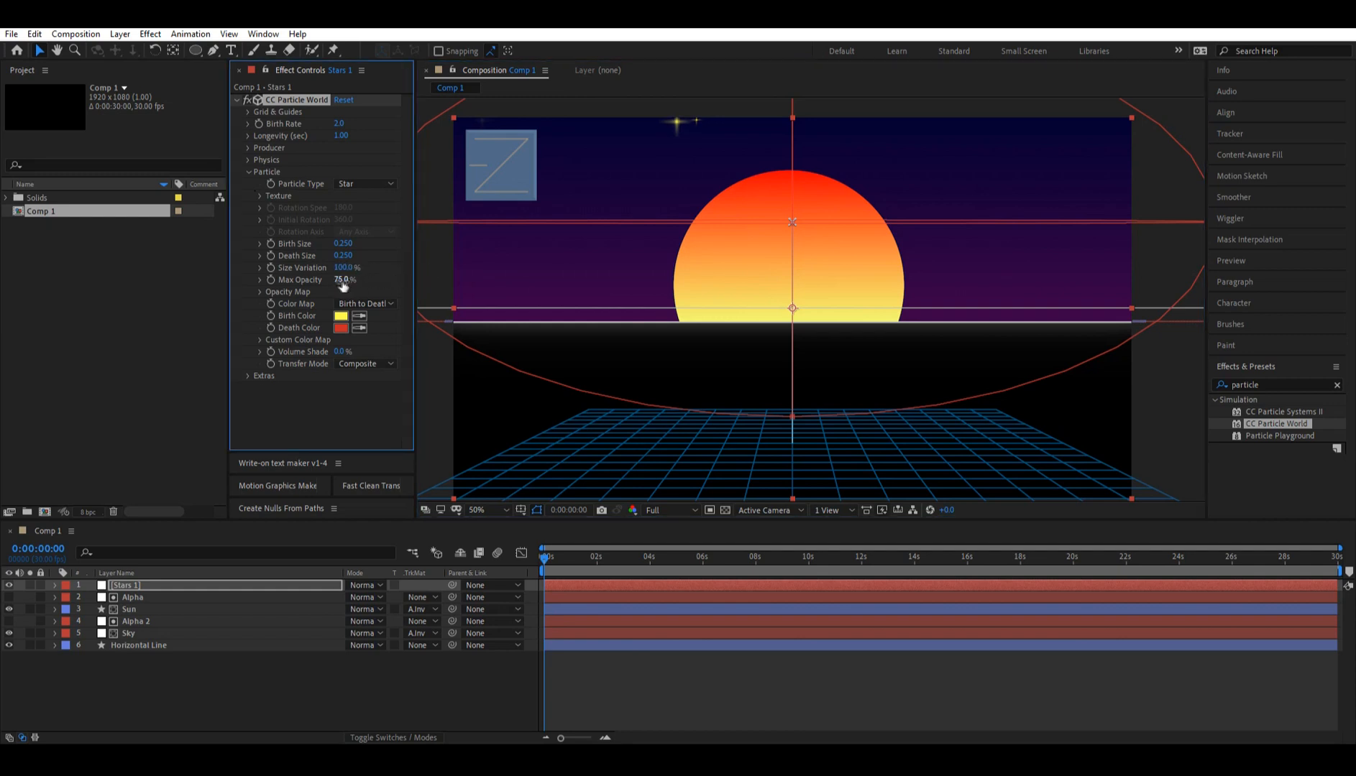
left_click_drag(341, 280, 426, 278)
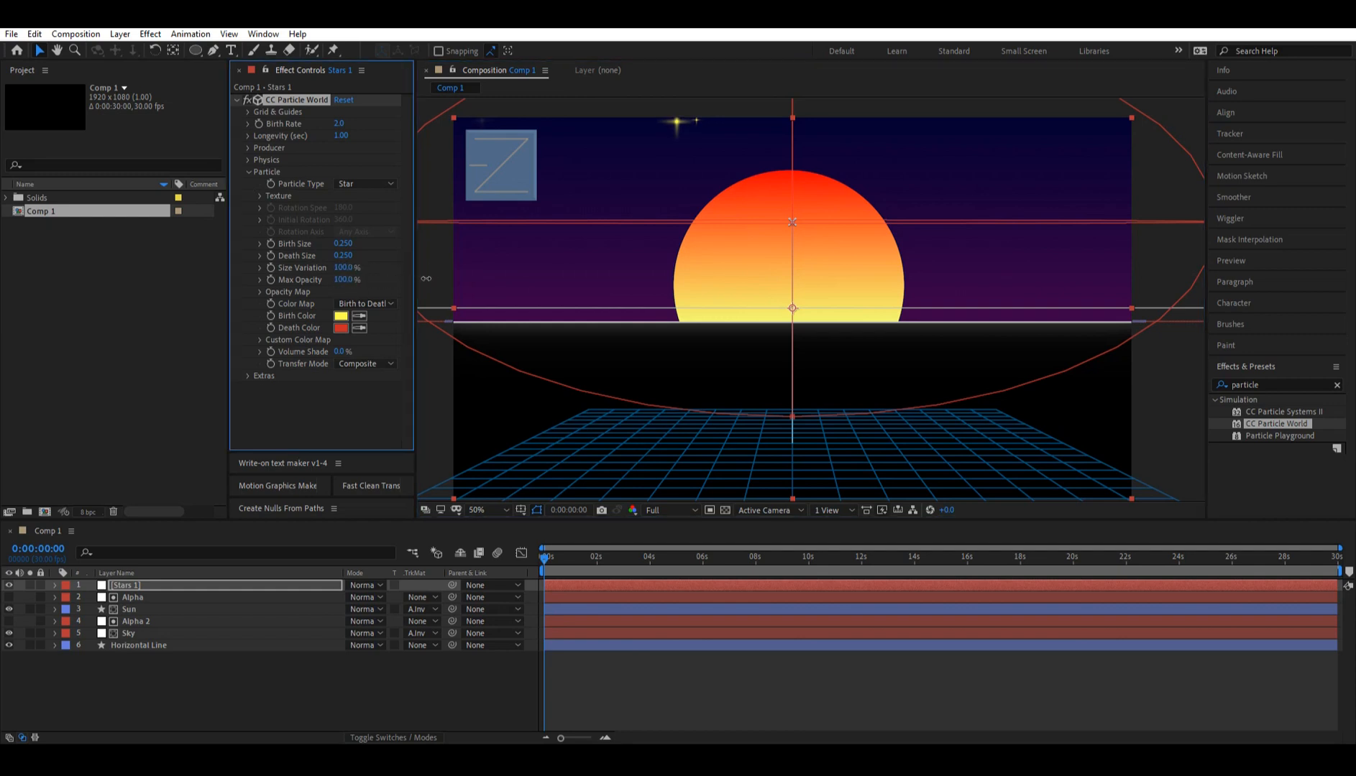
left_click(345, 255)
type("0")
left_click(355, 243)
type("0.05")
left_click(361, 255)
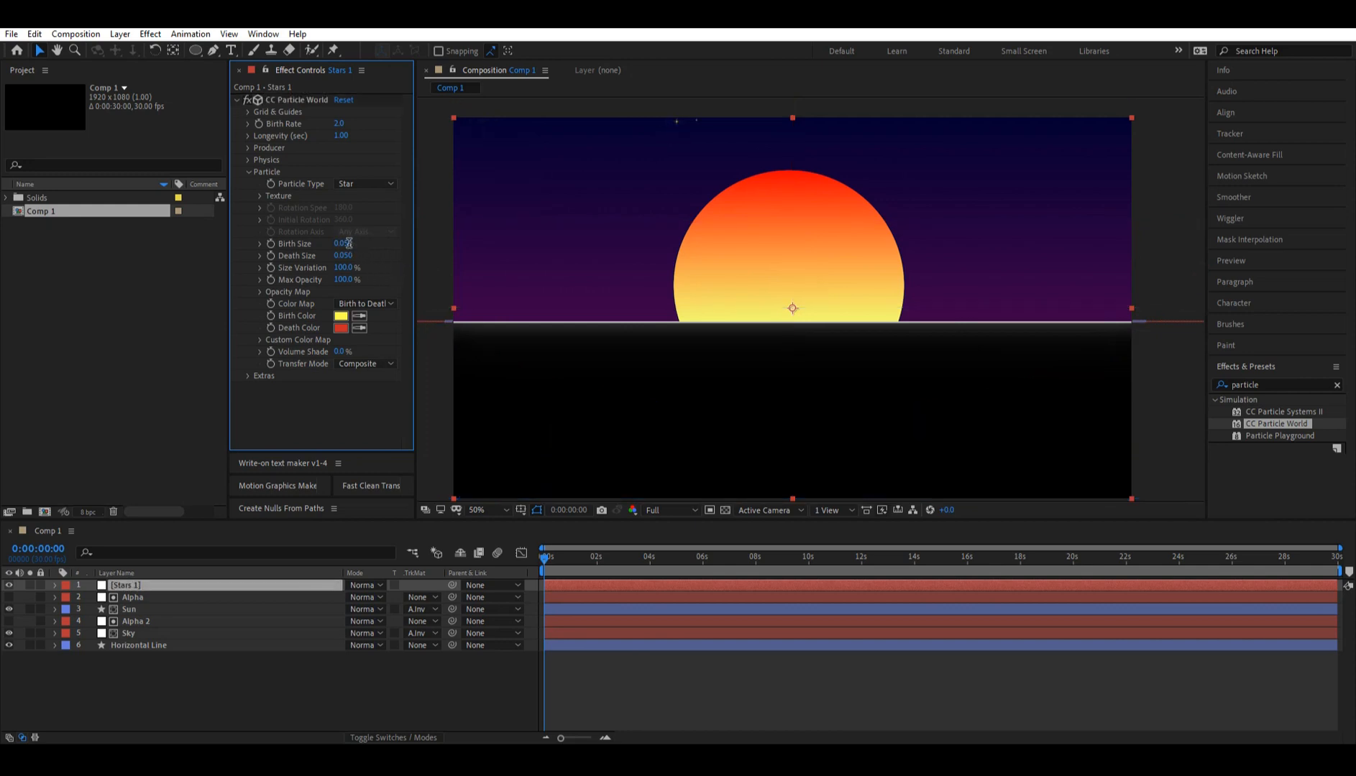
left_click(373, 261)
- Set the particle Gravity and Velocity to 0, working at 0:00:02:05 where the stars are visible
left_click(601, 566)
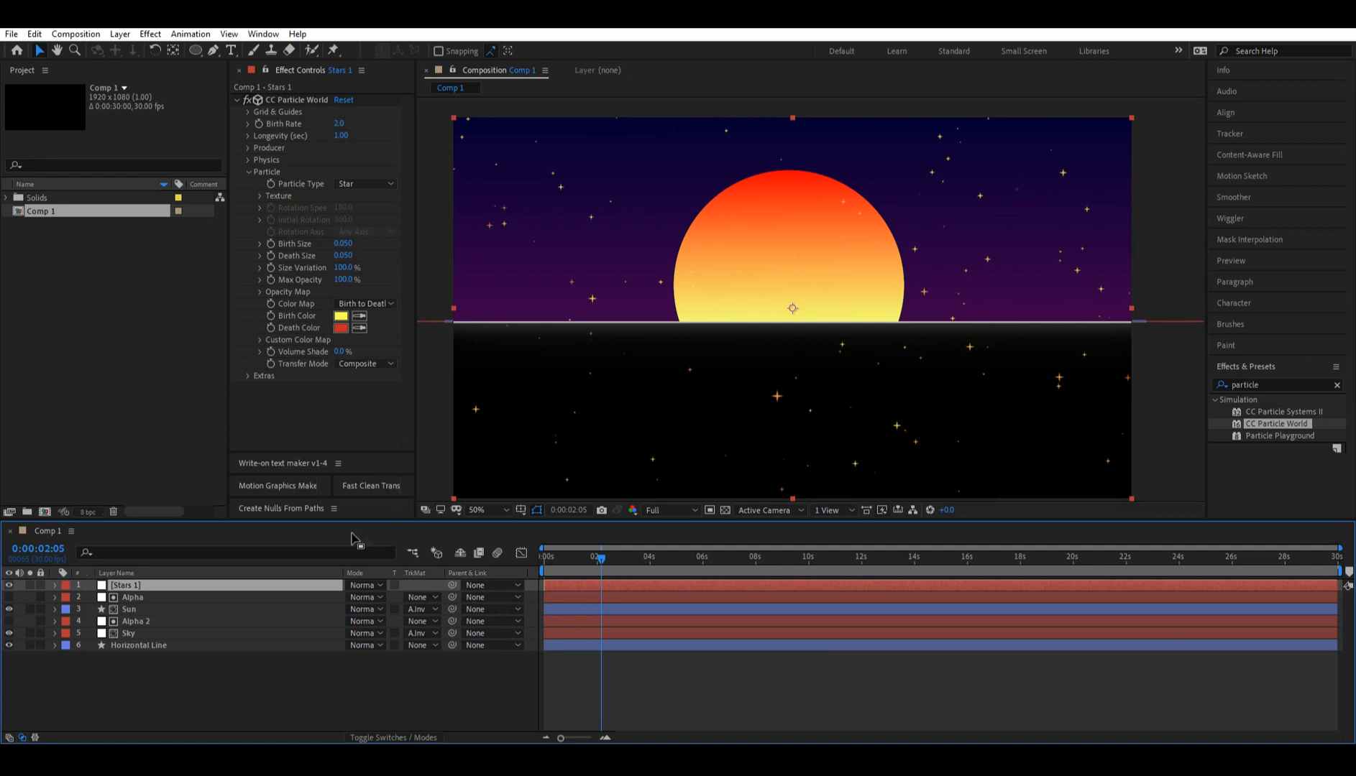
left_click(246, 161)
left_click(339, 208)
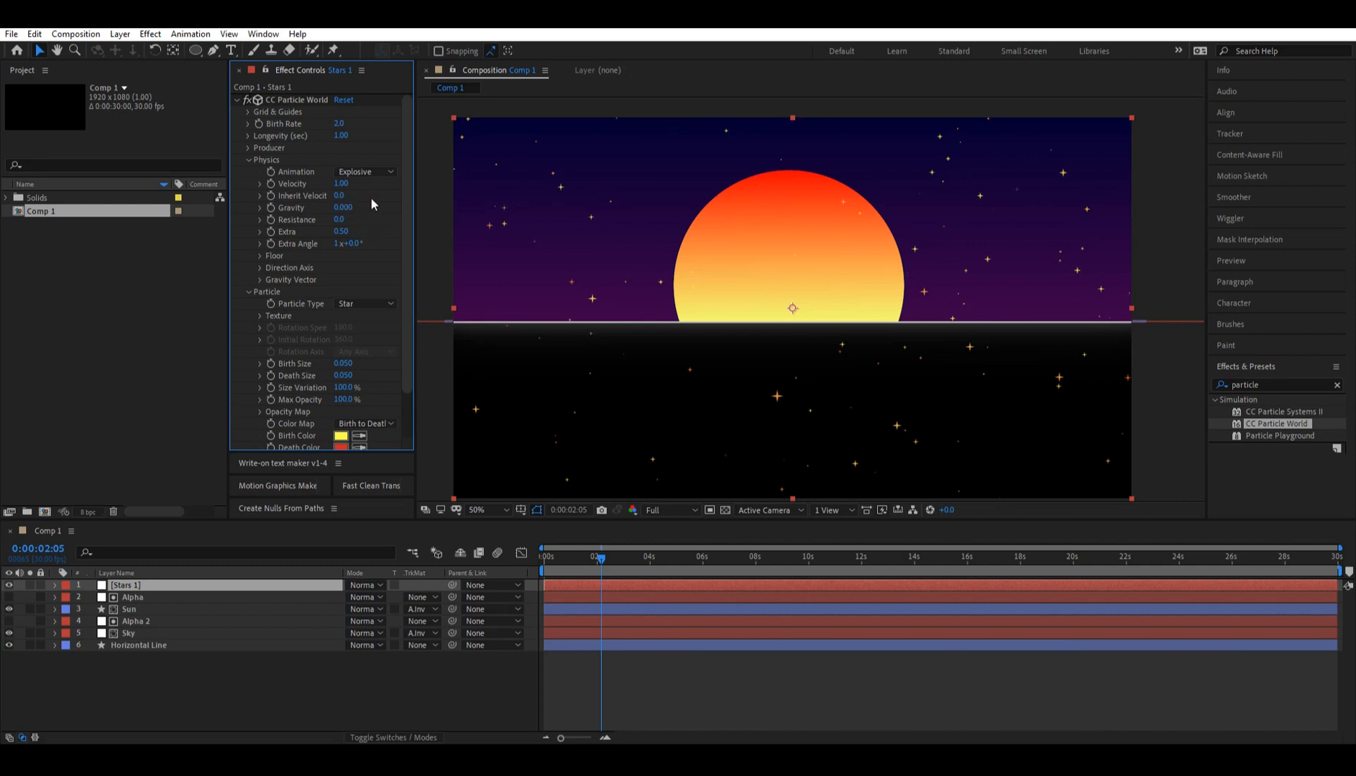
type("0")
key("Return")
- Set the particle Longevity to 10 seconds and the Birth Rate to 0.1
type("10")
key("shift+Tab")
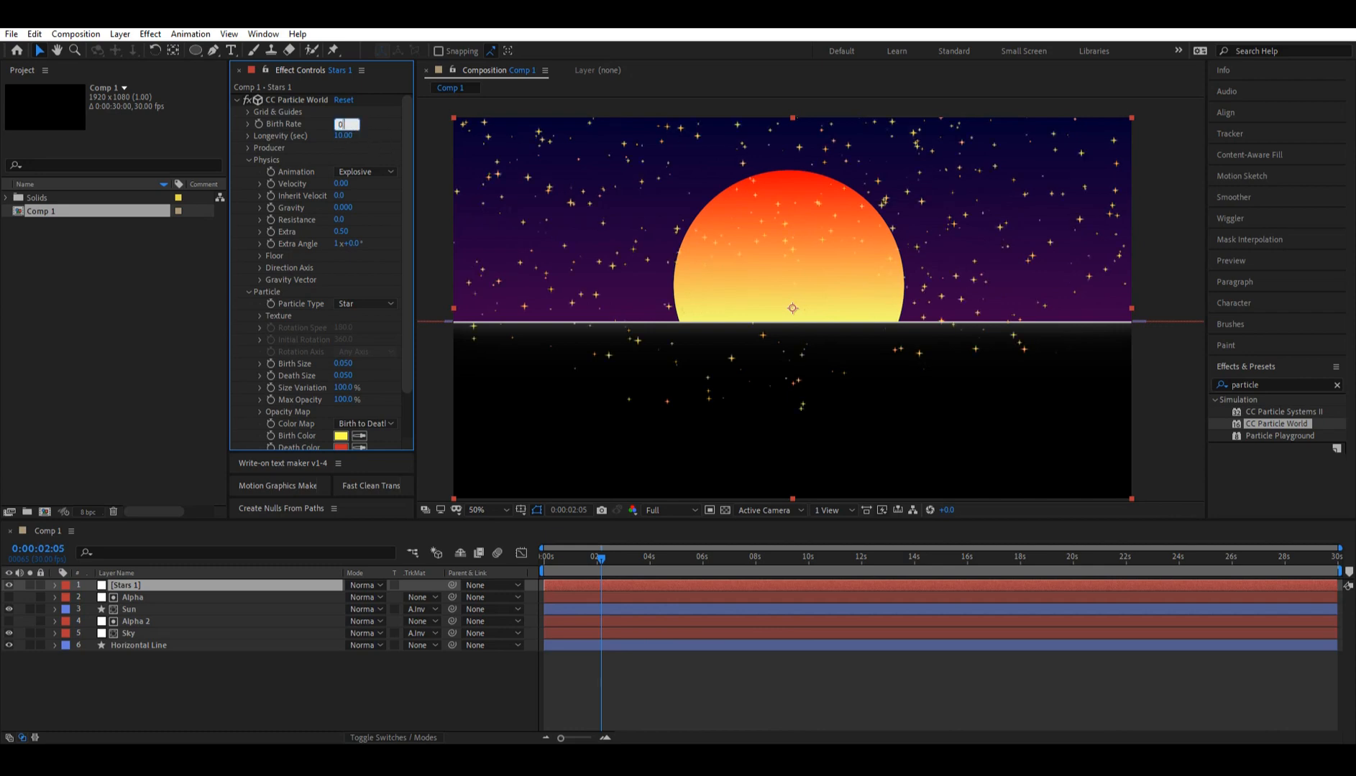
key("Return")
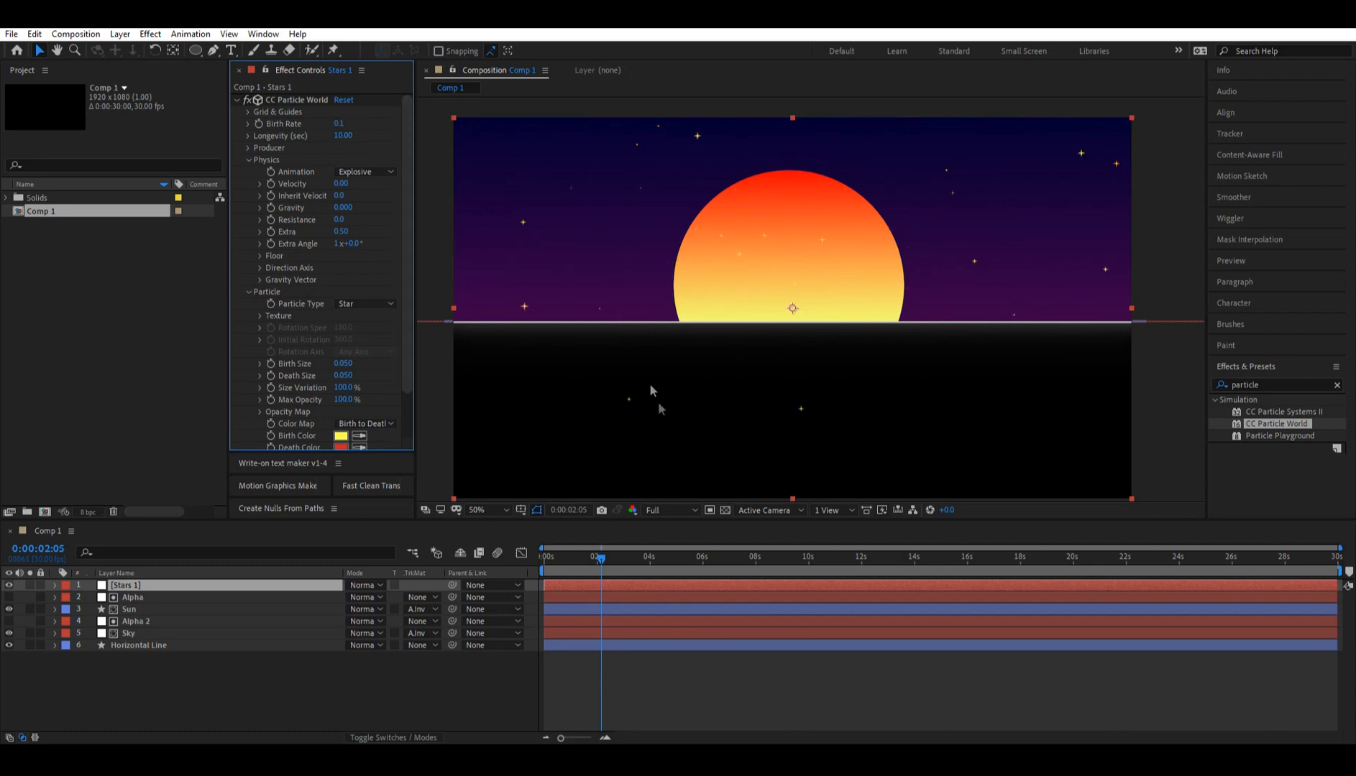
- Duplicate the Alpha layer, place the copy above Stars 1, and set Stars 1's track matte to Alpha Inverted Matte
left_click(176, 598)
key("ctrl+d")
left_click_drag(139, 592, 138, 582)
left_click(144, 597)
left_click(428, 599)
left_click(440, 647)
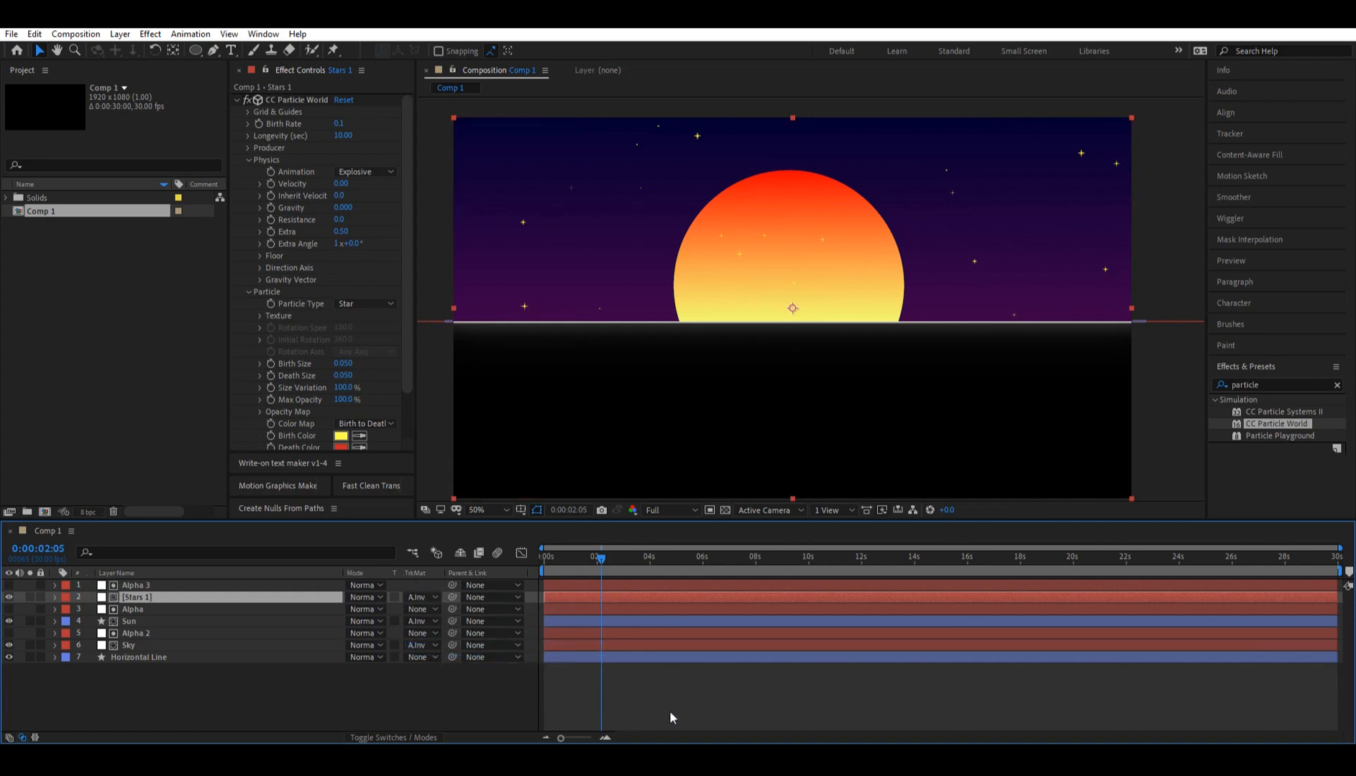
- Move the Stars 1 layer together with its Alpha 3 matte below the Sun layer, above Alpha 2
left_click(135, 600)
left_click(139, 585, "shift")
left_click_drag(149, 594, 163, 642)
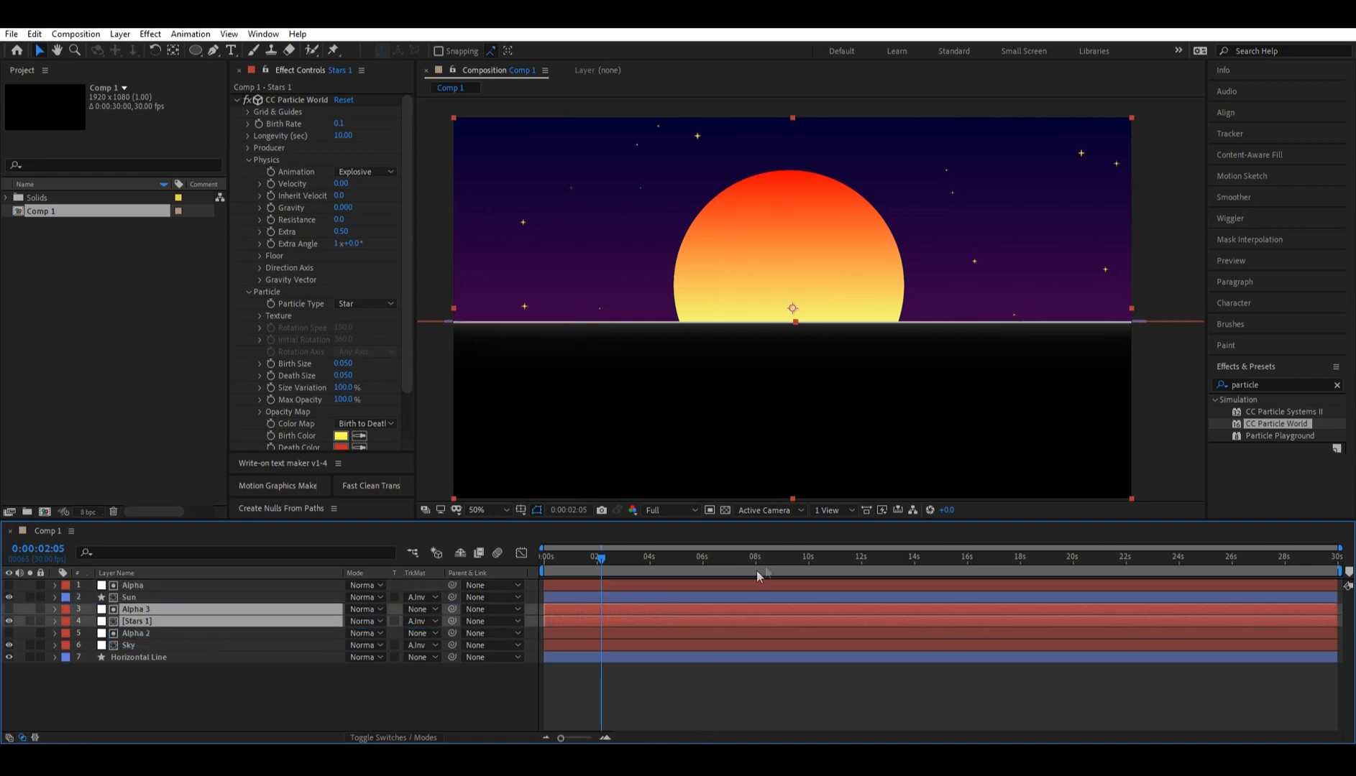
left_click(672, 716)
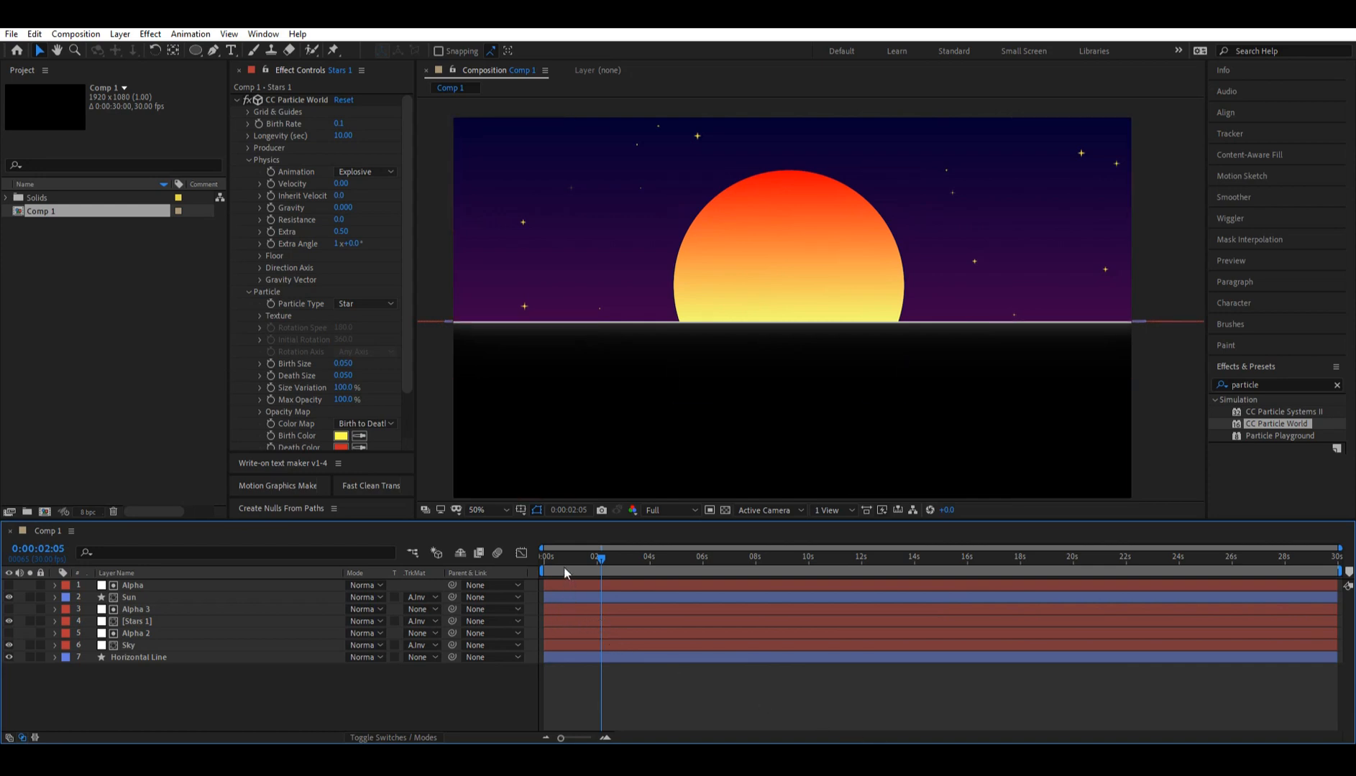
- Check the stars at 0:00:14:23 and set the particles' Death Color to a dark yellow
left_click_drag(551, 559, 934, 617)
left_click(344, 446)
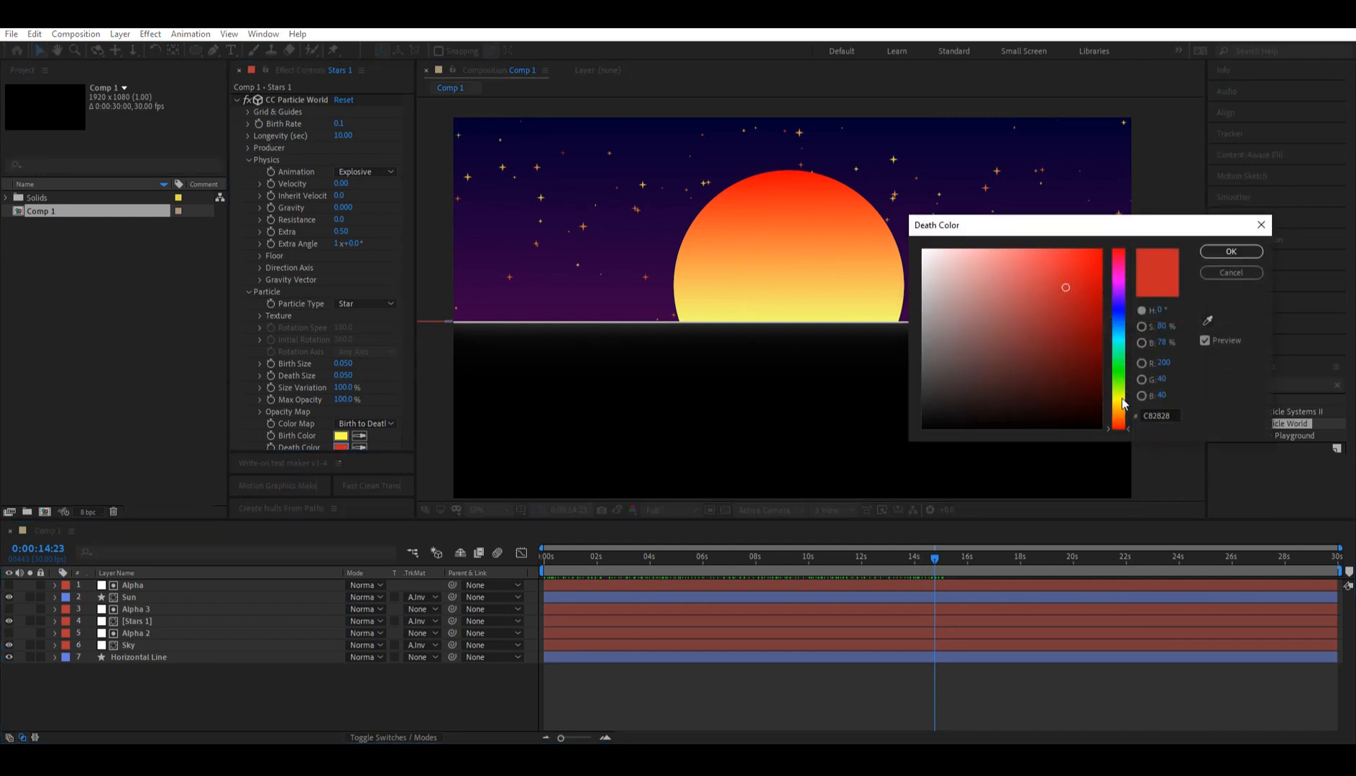
left_click(1120, 396)
left_click(1230, 251)
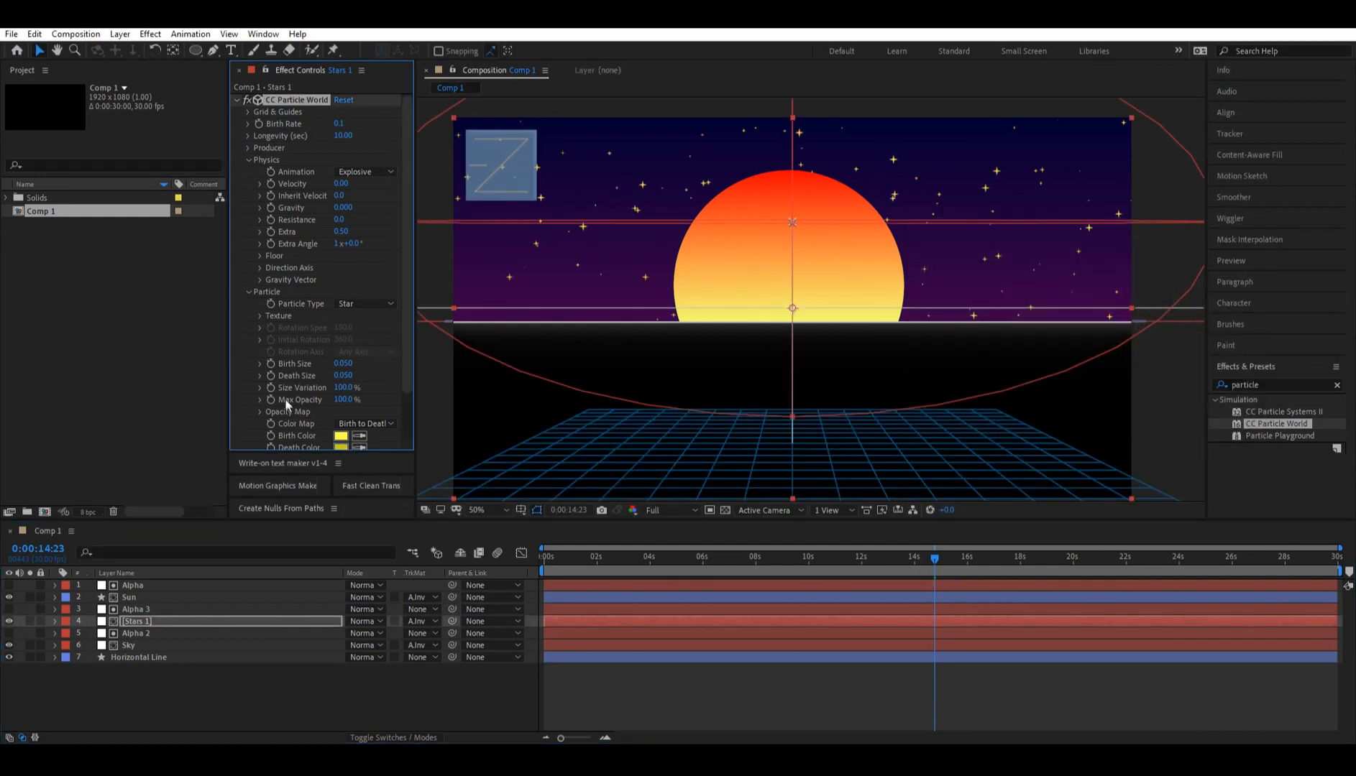
- Set the Stars 1 particle Longevity to 7 seconds
scroll(351, 327, "down", 2)
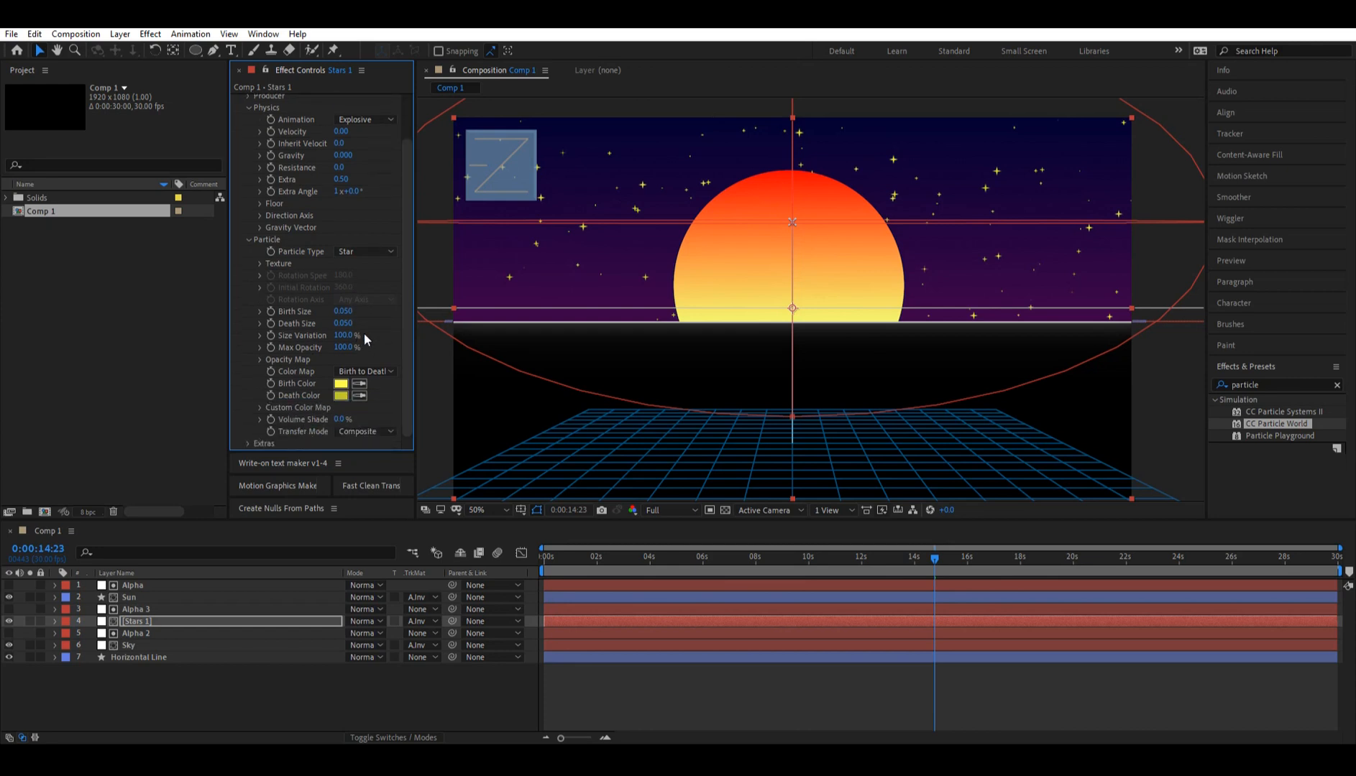
scroll(360, 330, "up", 3)
left_click(343, 135)
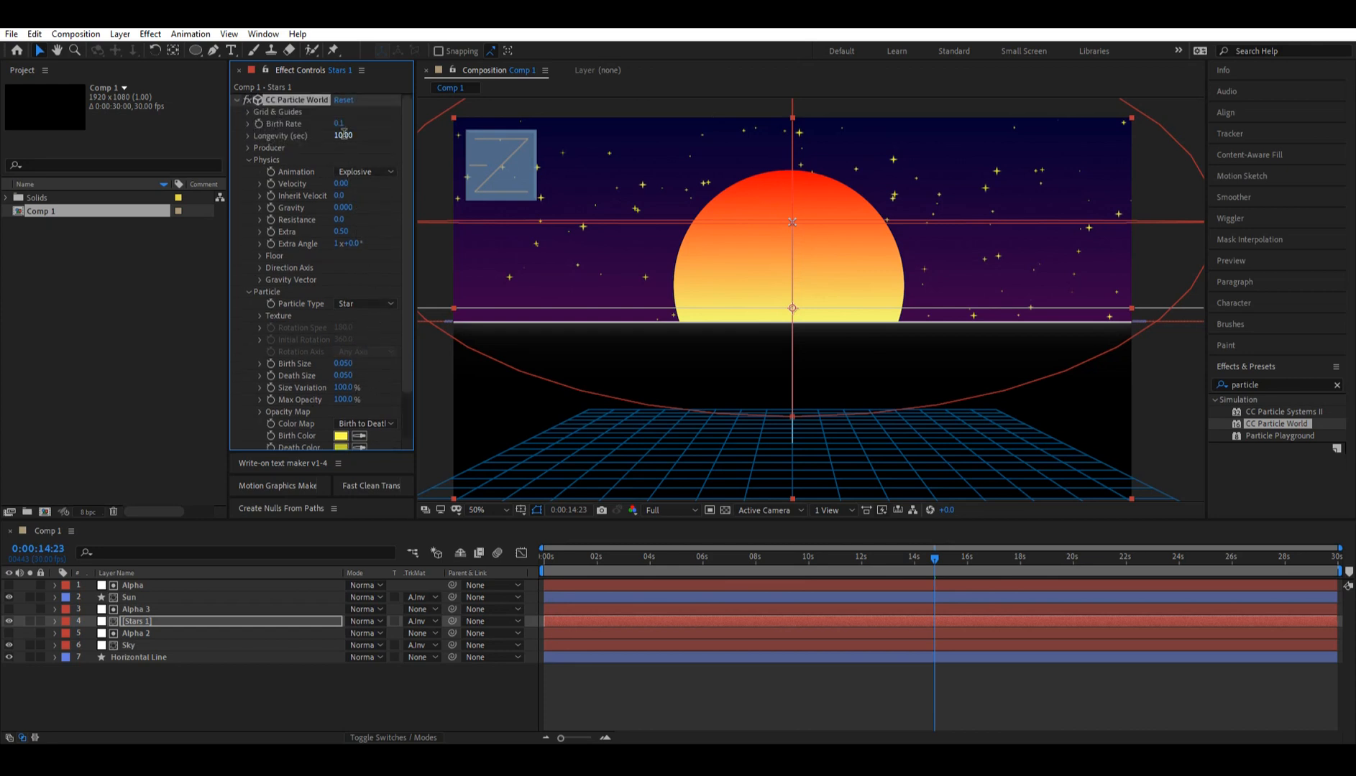
type("7")
key("Return")
left_click(696, 698)
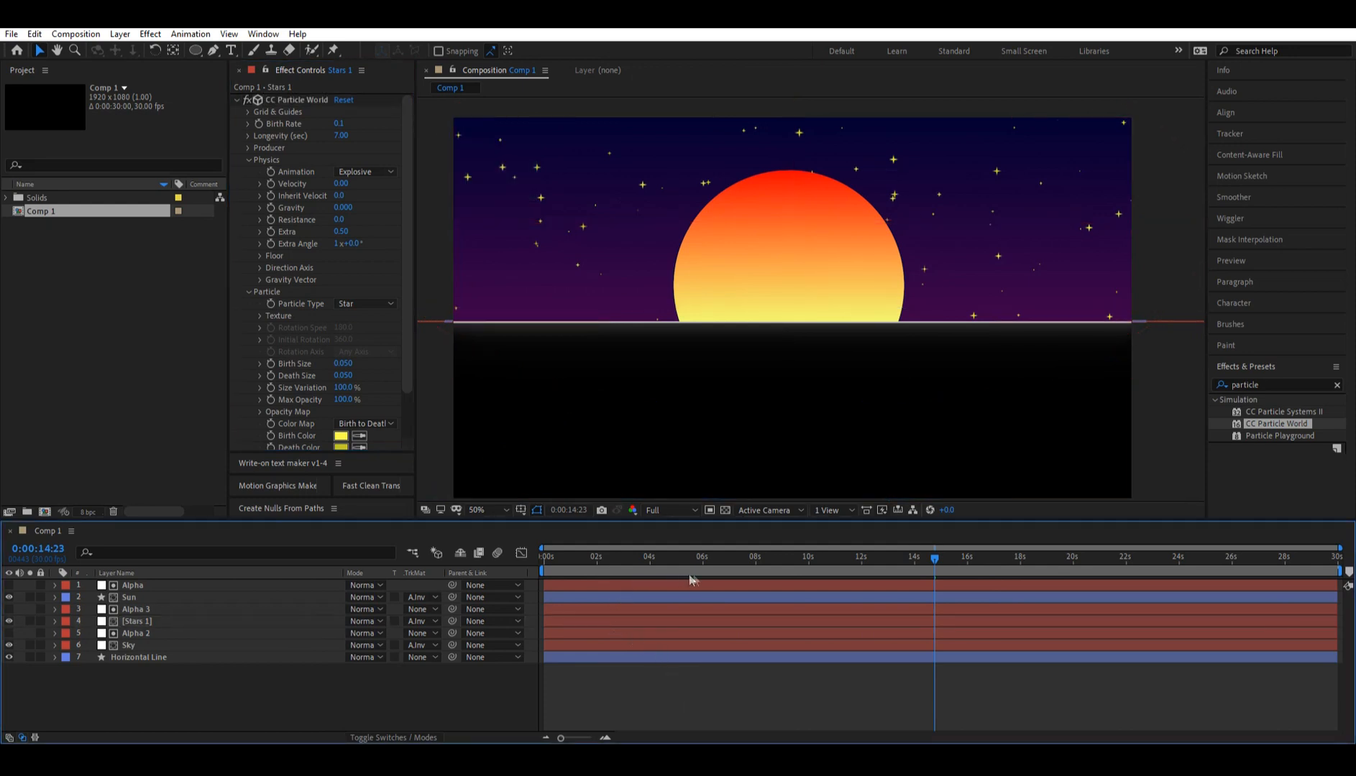
- Add Birth Rate keyframes of 0.1 on Stars 1 at 0:00:03:29 and at the composition start
left_click(650, 567)
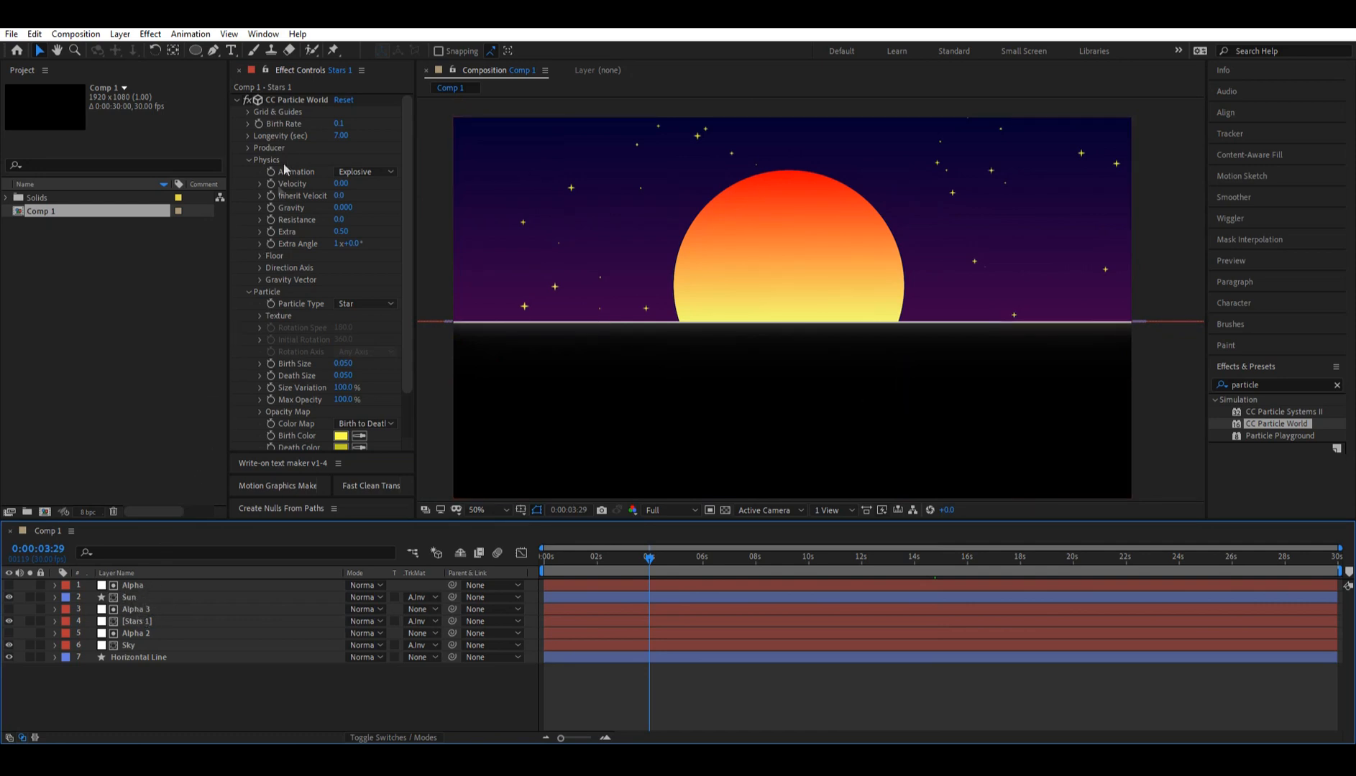
left_click(258, 124)
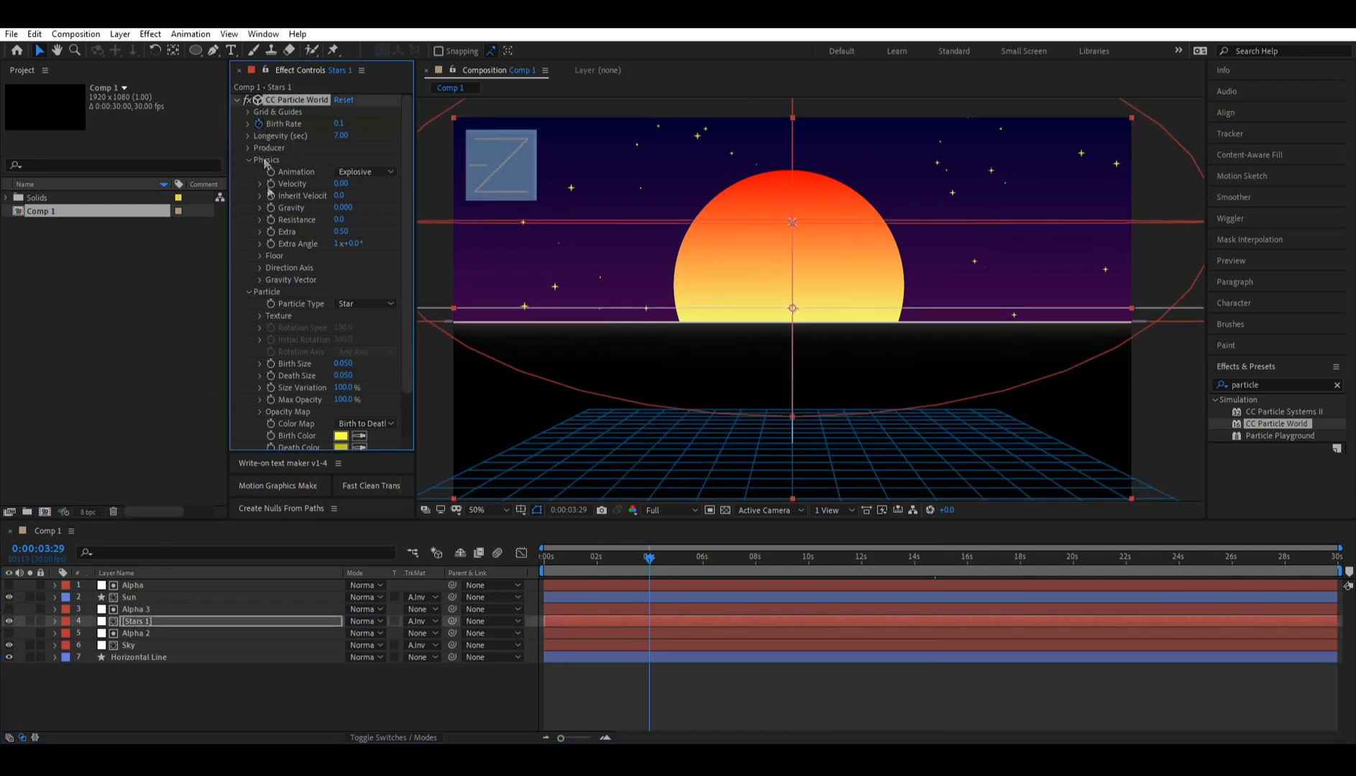
left_click(179, 620)
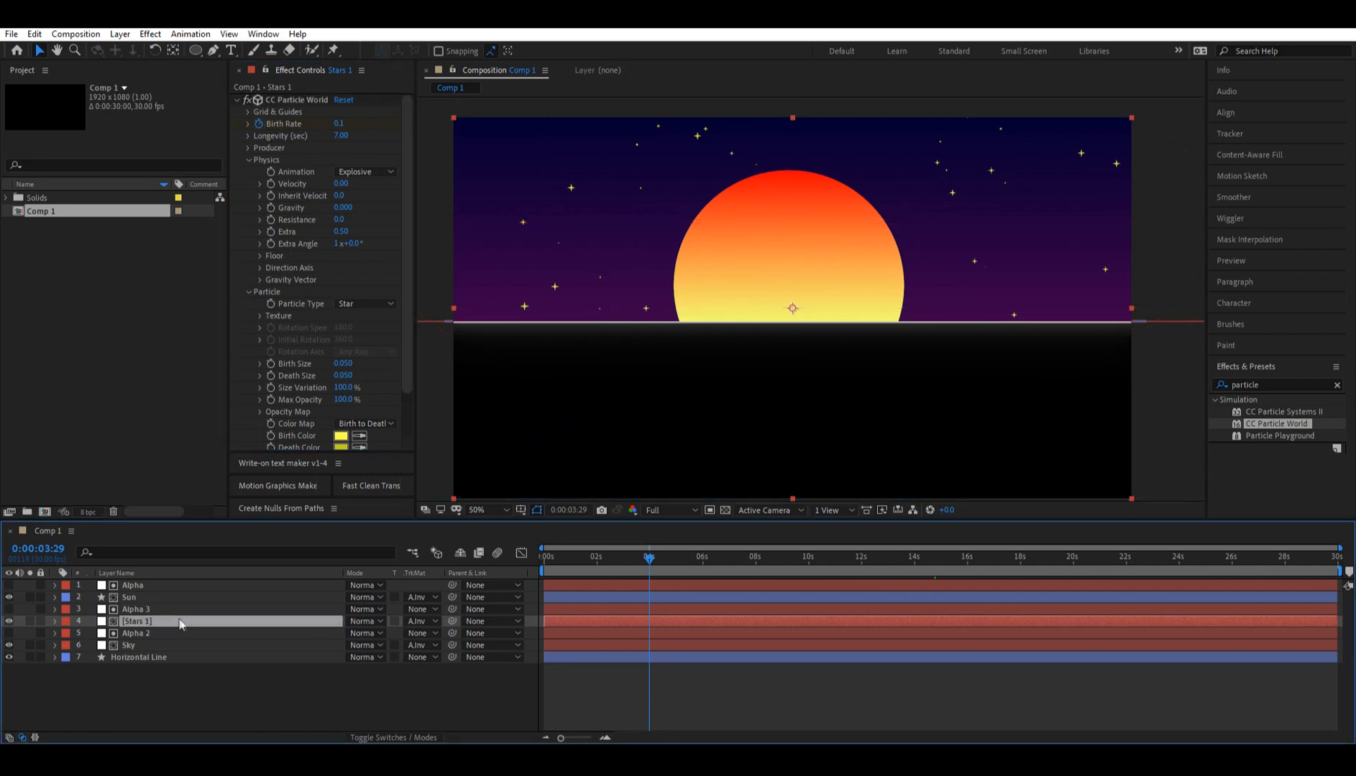
key("u")
left_click(538, 559)
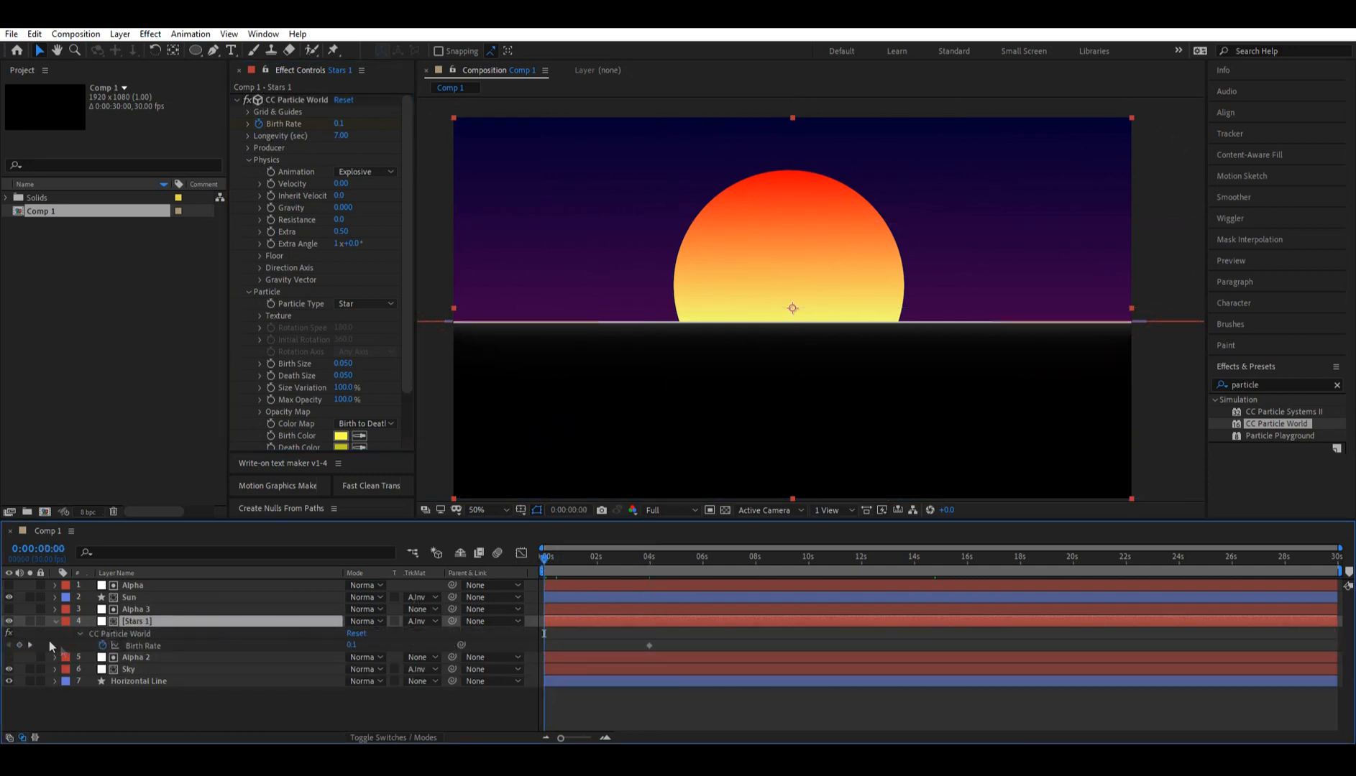
left_click(20, 644)
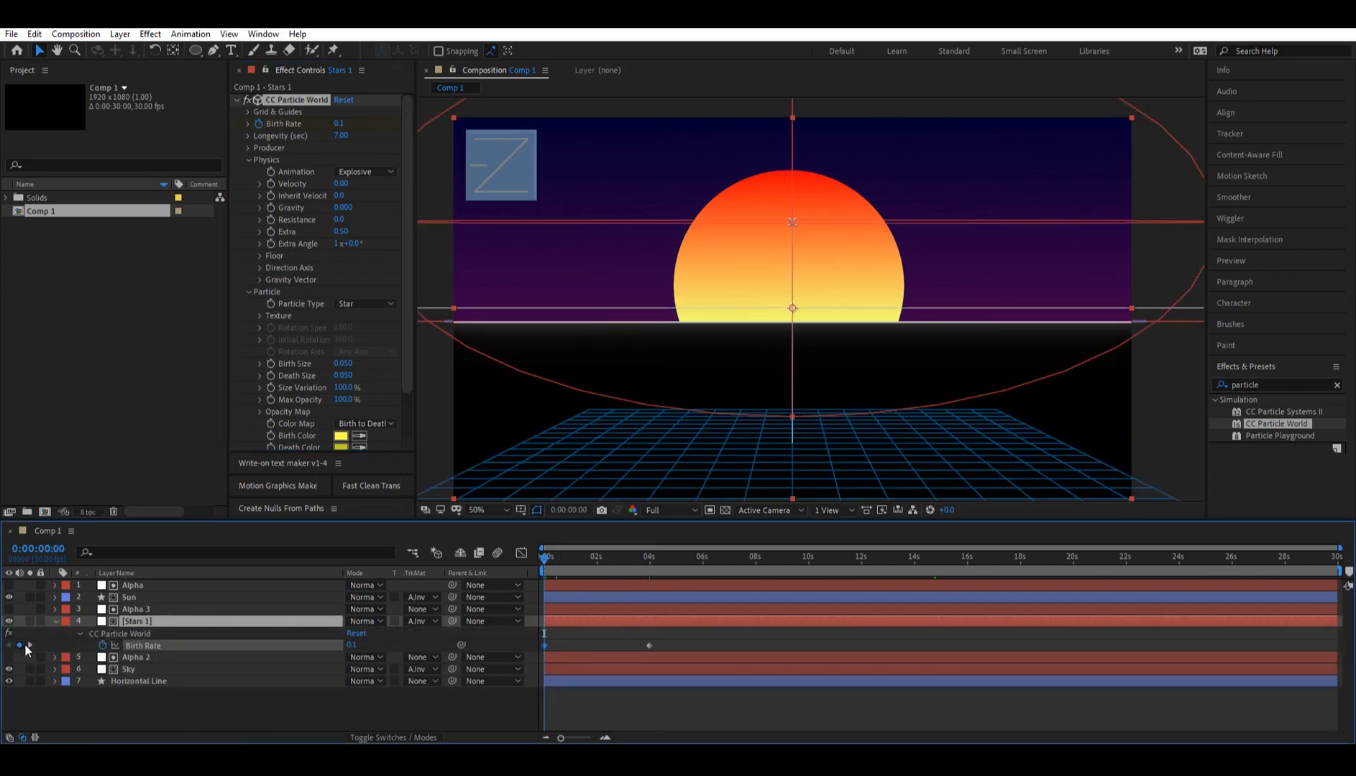
left_click(29, 645)
left_click(682, 639)
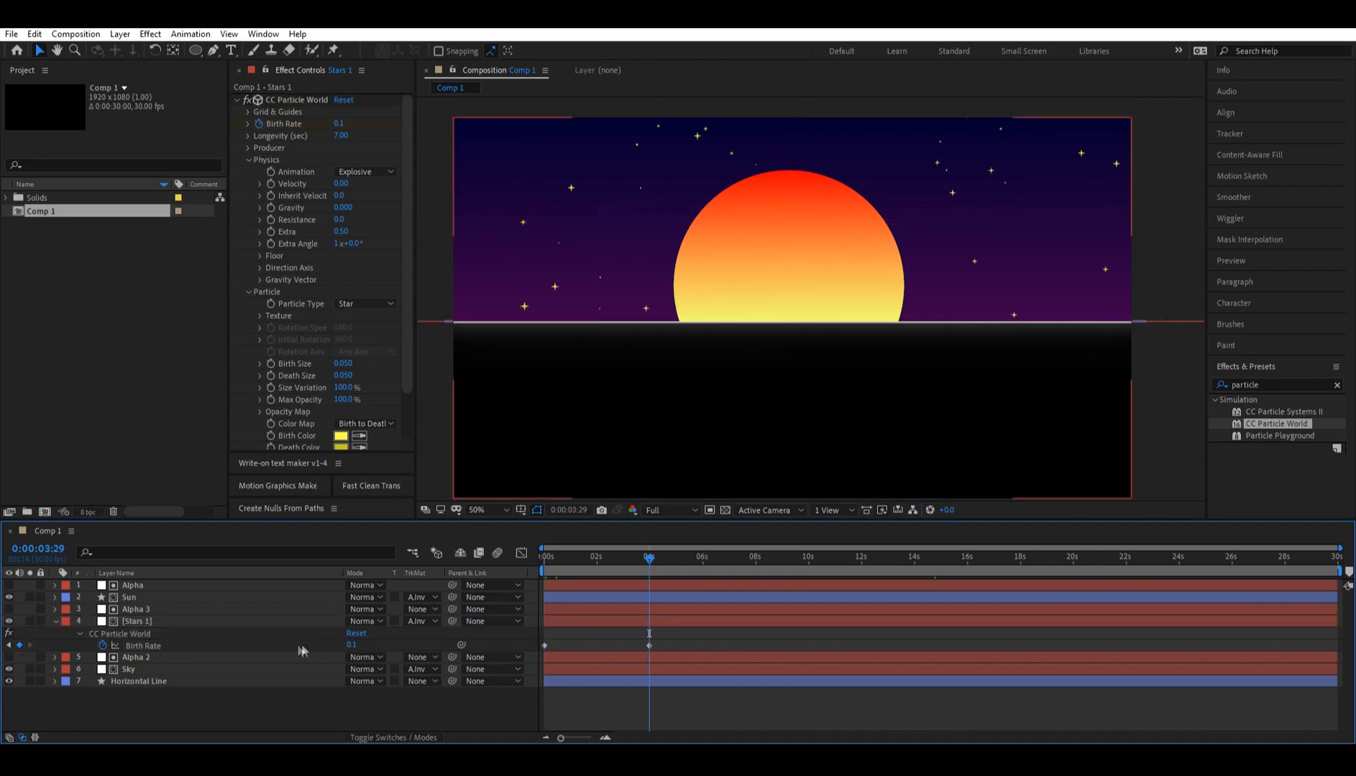
- Set the Birth Rate keyframe at 0:00:03:29 to 0 and convert both Birth Rate keyframes to hold keyframes
left_click(351, 645)
type("0")
key("Return")
left_click_drag(669, 630, 544, 651)
left_click(545, 645, "ctrl+alt")
left_click(604, 644)
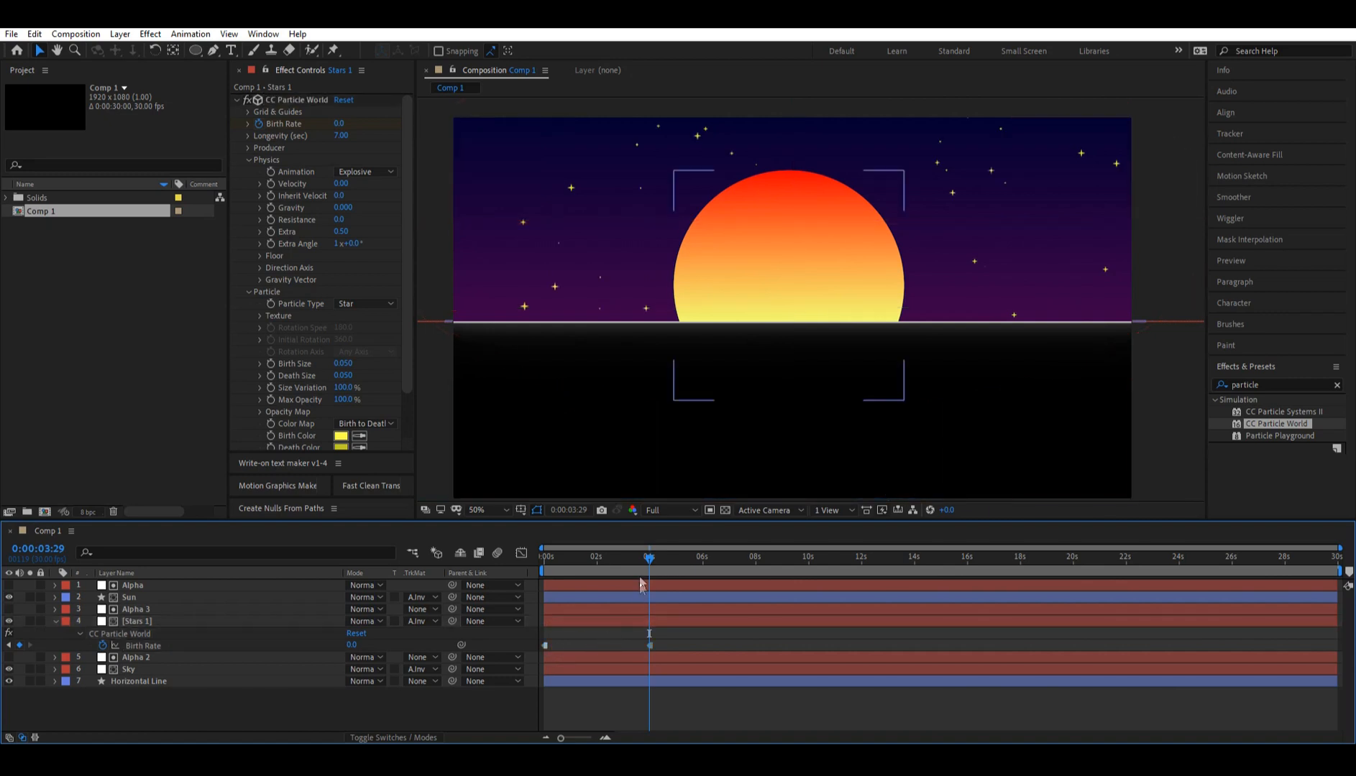
- Find where the last stars disappear and trim the end of the Stars 1 layer to 0:00:11:00
left_click(649, 558)
left_click_drag(659, 565, 836, 592)
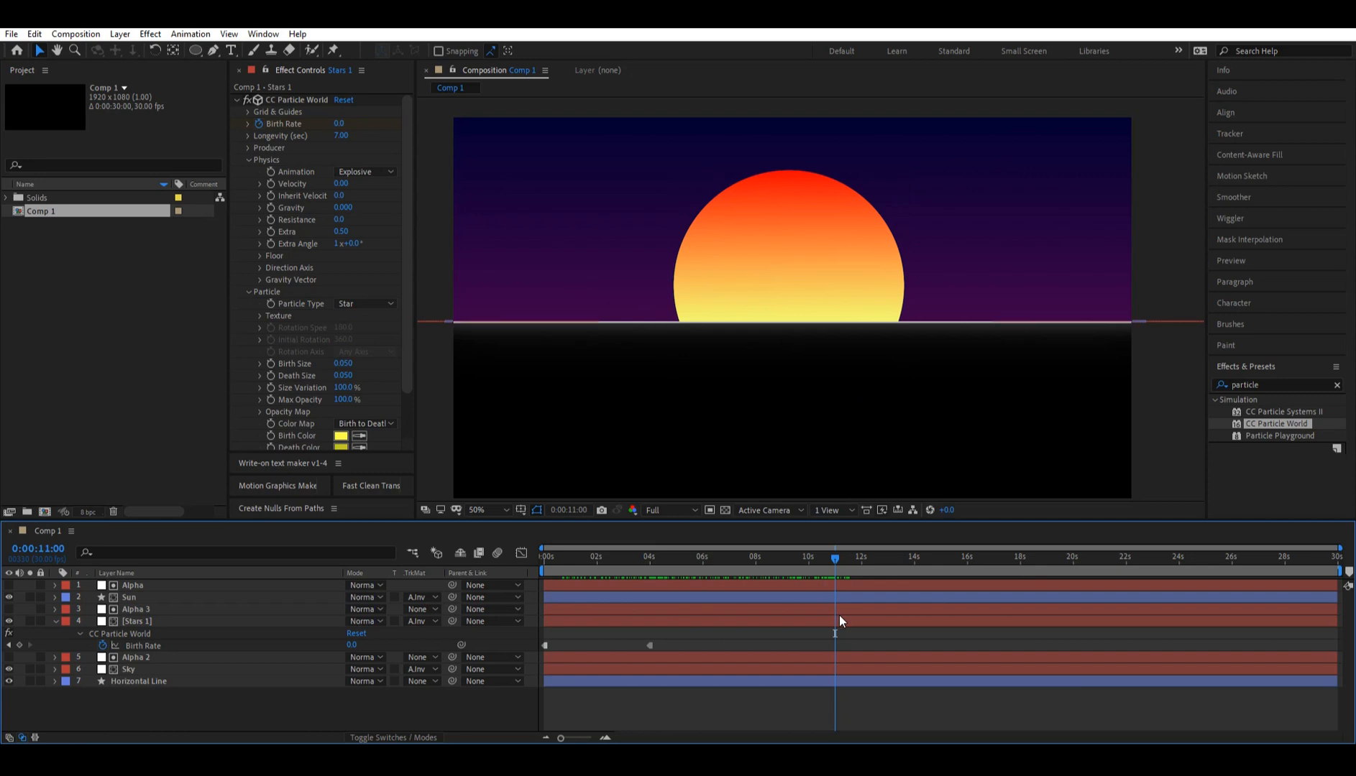
left_click(845, 621)
key("alt+bracketright")
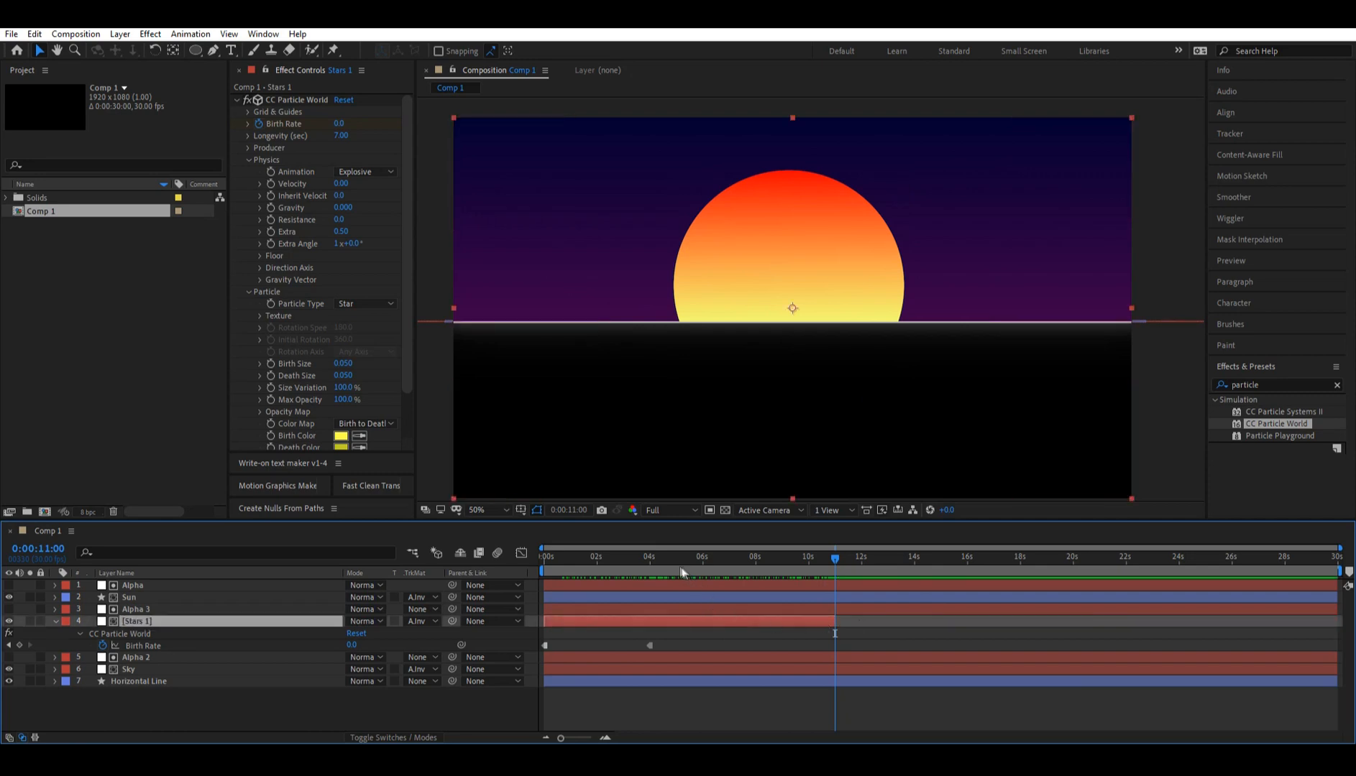
- Trim the end of the Alpha 3 matte layer to 0:00:11:00, matching the end of Stars 1
left_click(682, 560)
left_click_drag(683, 560, 832, 586)
left_click(837, 608)
key("alt+bracketright")
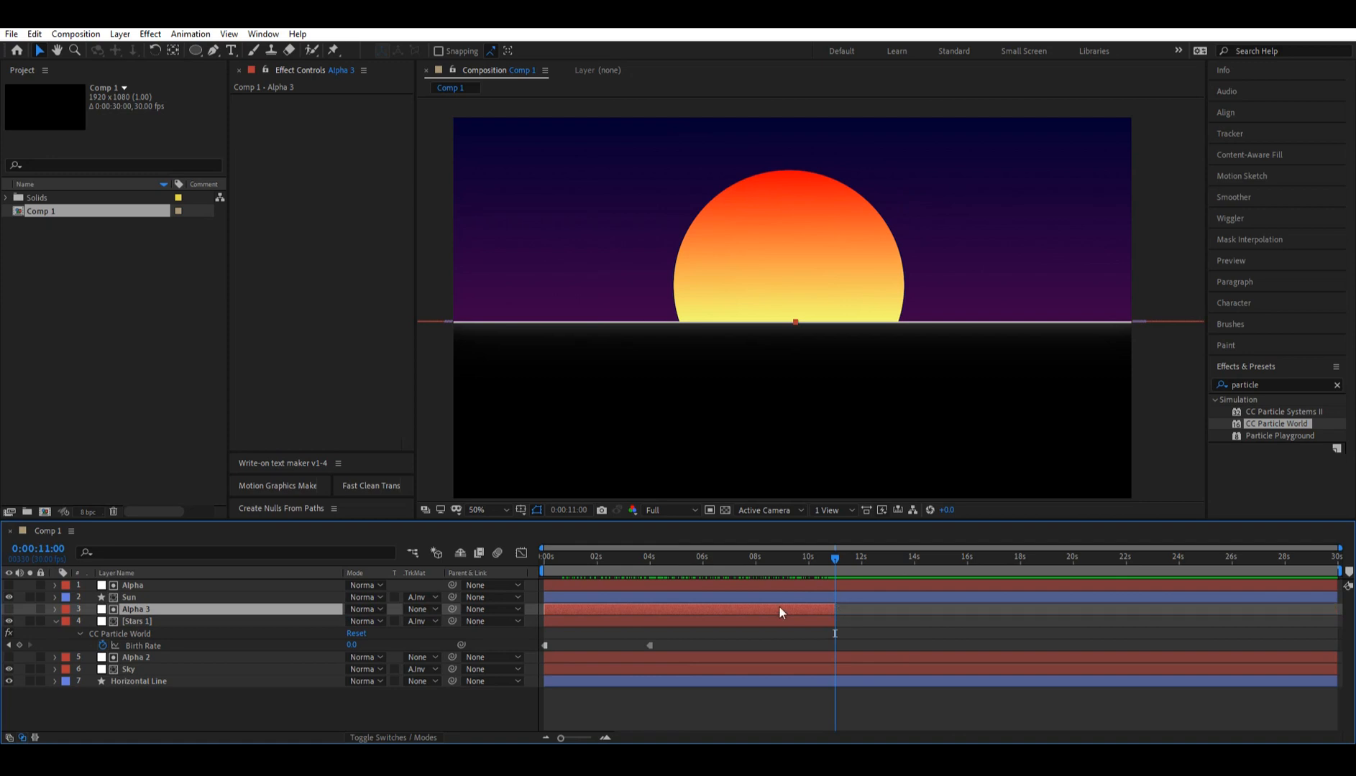
left_click_drag(560, 738, 591, 738)
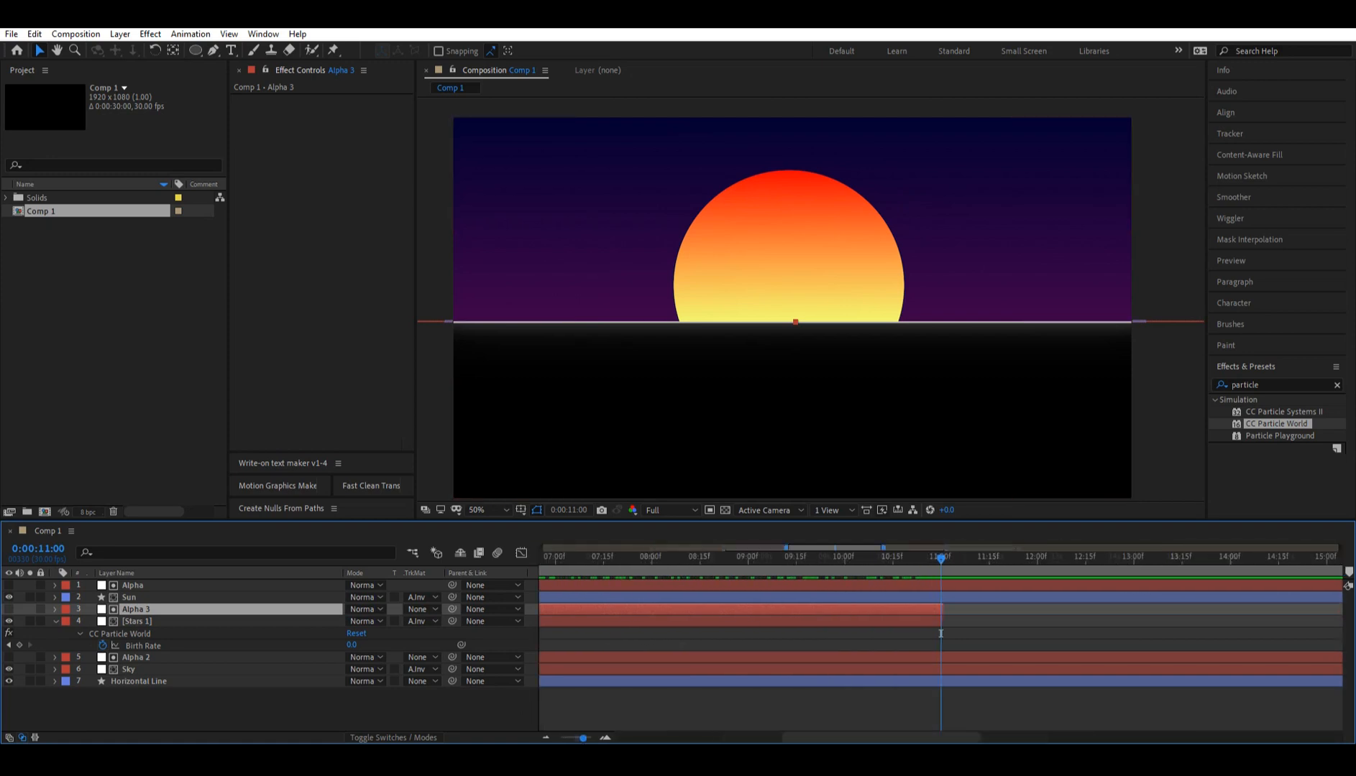
left_click_drag(975, 610, 940, 623)
left_click_drag(590, 738, 563, 739)
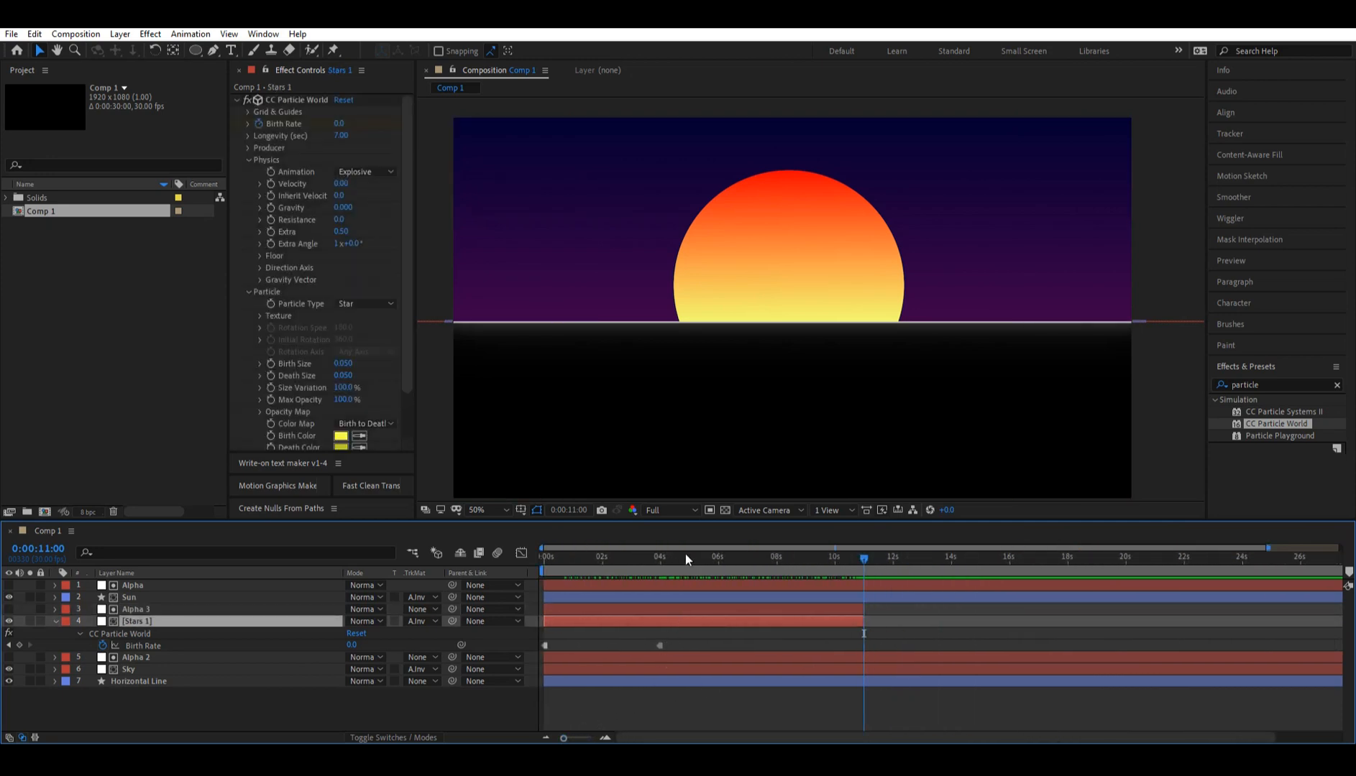
- Split the Stars 1 and Alpha 3 layers at 0:00:05:10 and collapse the Stars 1 keyframe properties
left_click_drag(686, 555, 698, 560)
left_click(139, 614, "shift")
key("ctrl+shift+d")
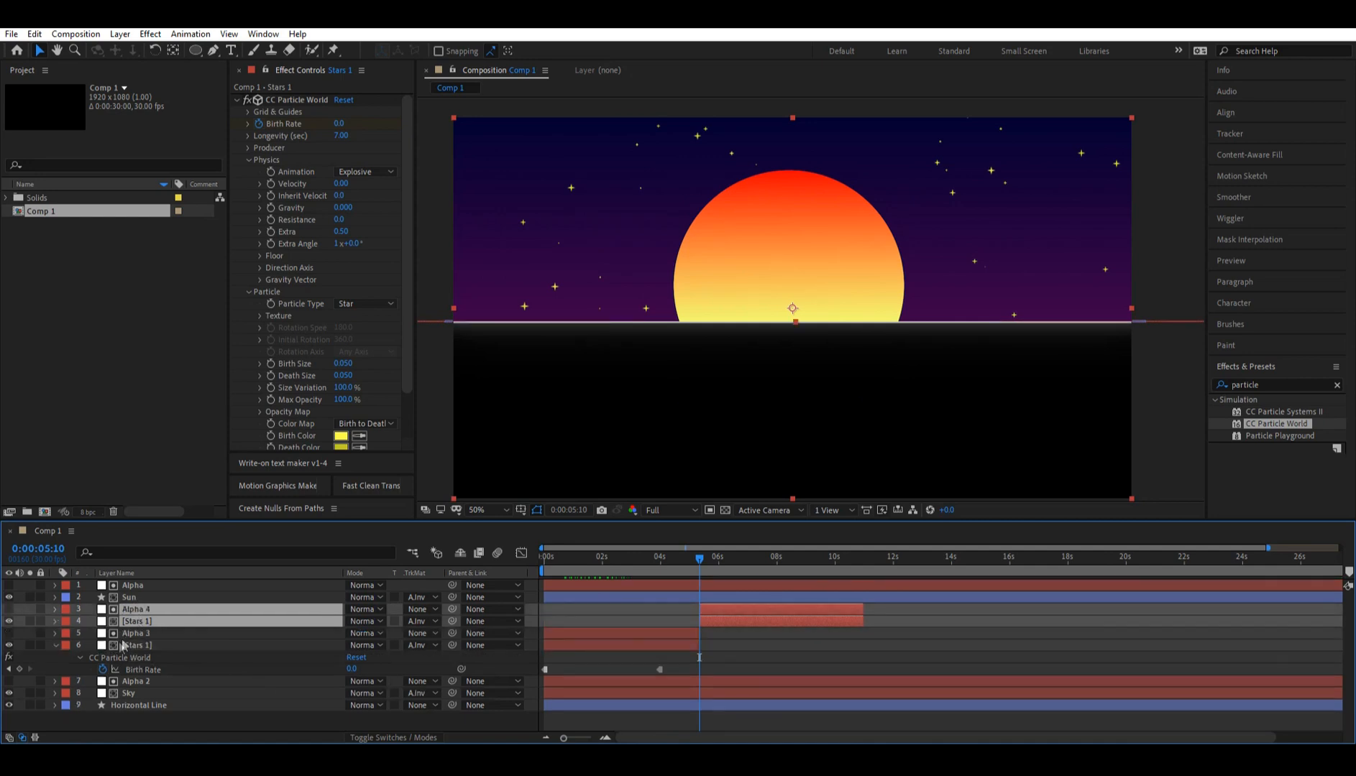
left_click(57, 644)
- Shift the first-half Alpha 3 and Stars 1 segments in time so they start at about 3 seconds
left_click(647, 634)
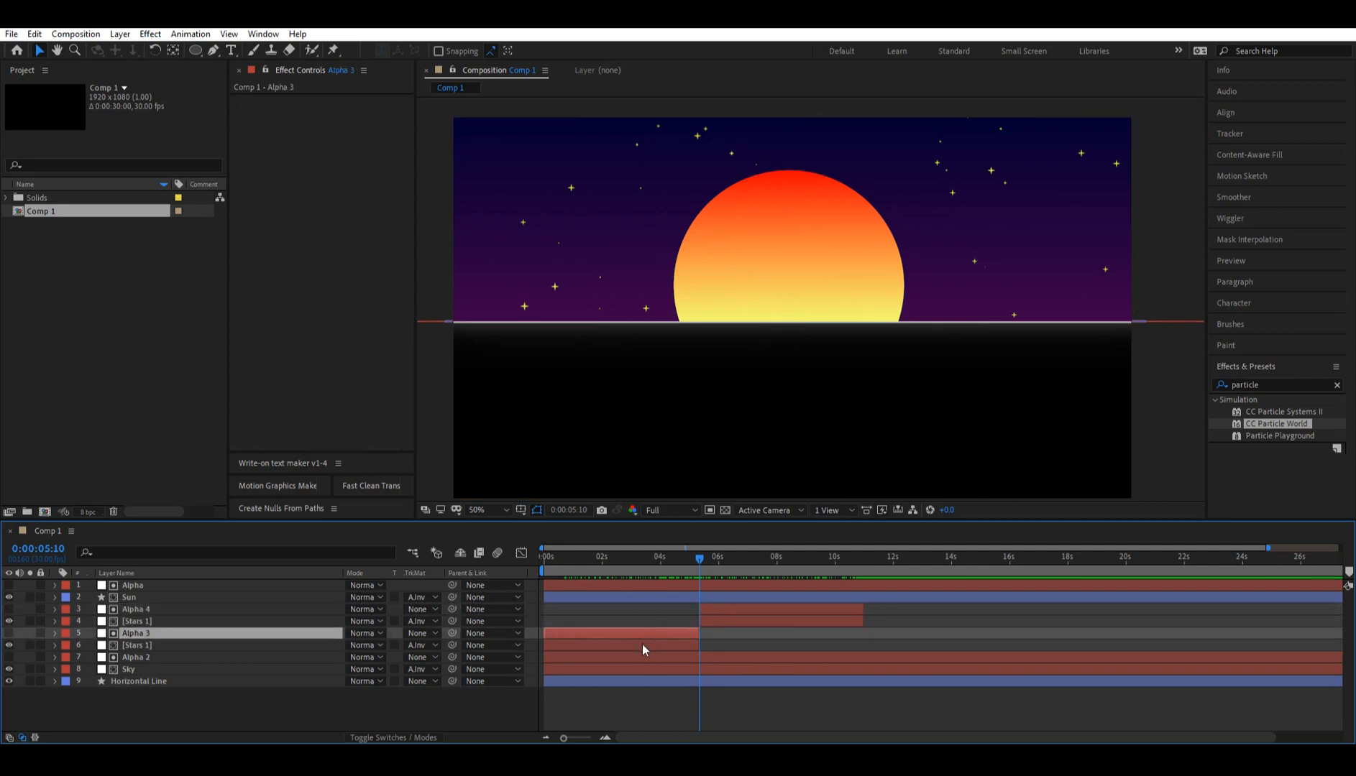
left_click(642, 644, "shift")
left_click_drag(656, 637, 577, 613)
- Shift the second-half Alpha 4 and Stars 1 segments to the composition start and preview the overlapping stars up to 0:00:08:15
left_click(722, 611)
left_click(731, 620, "shift")
key("Home")
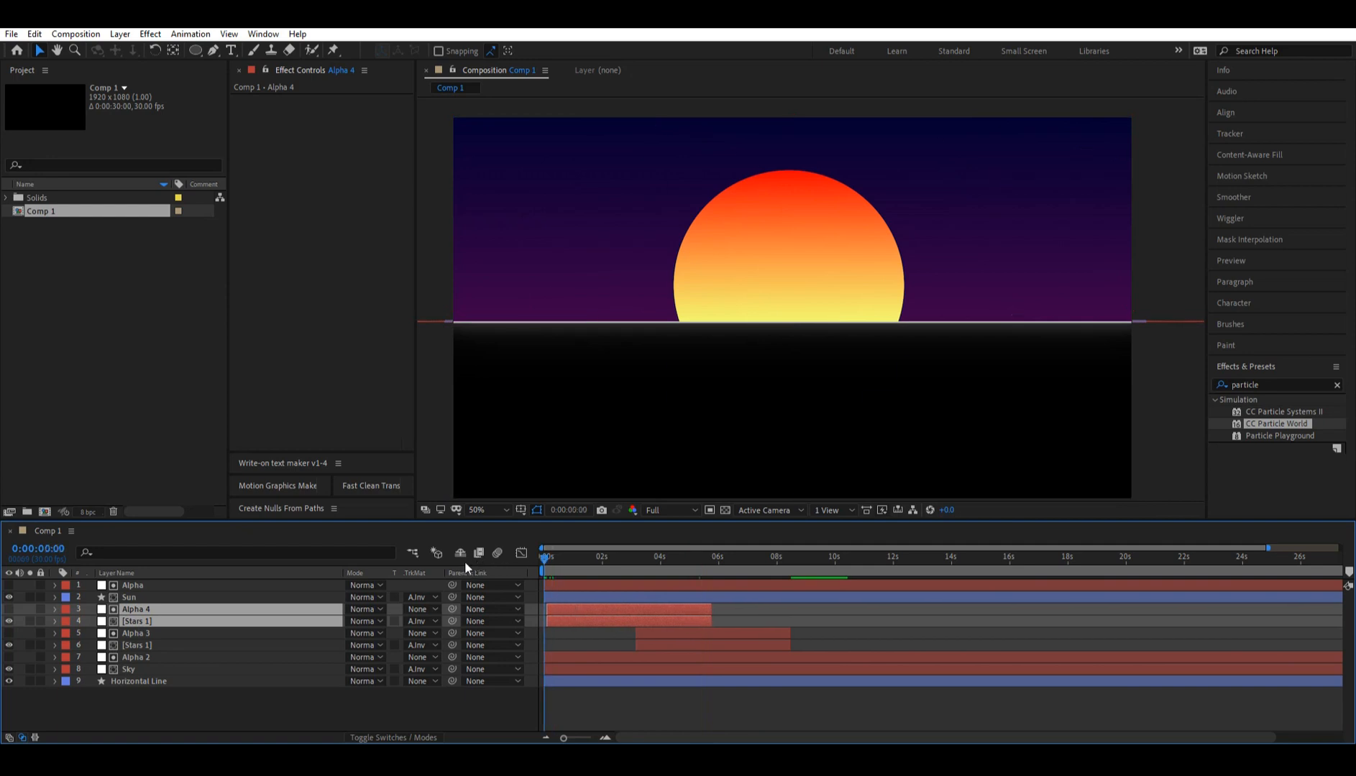
key("space")
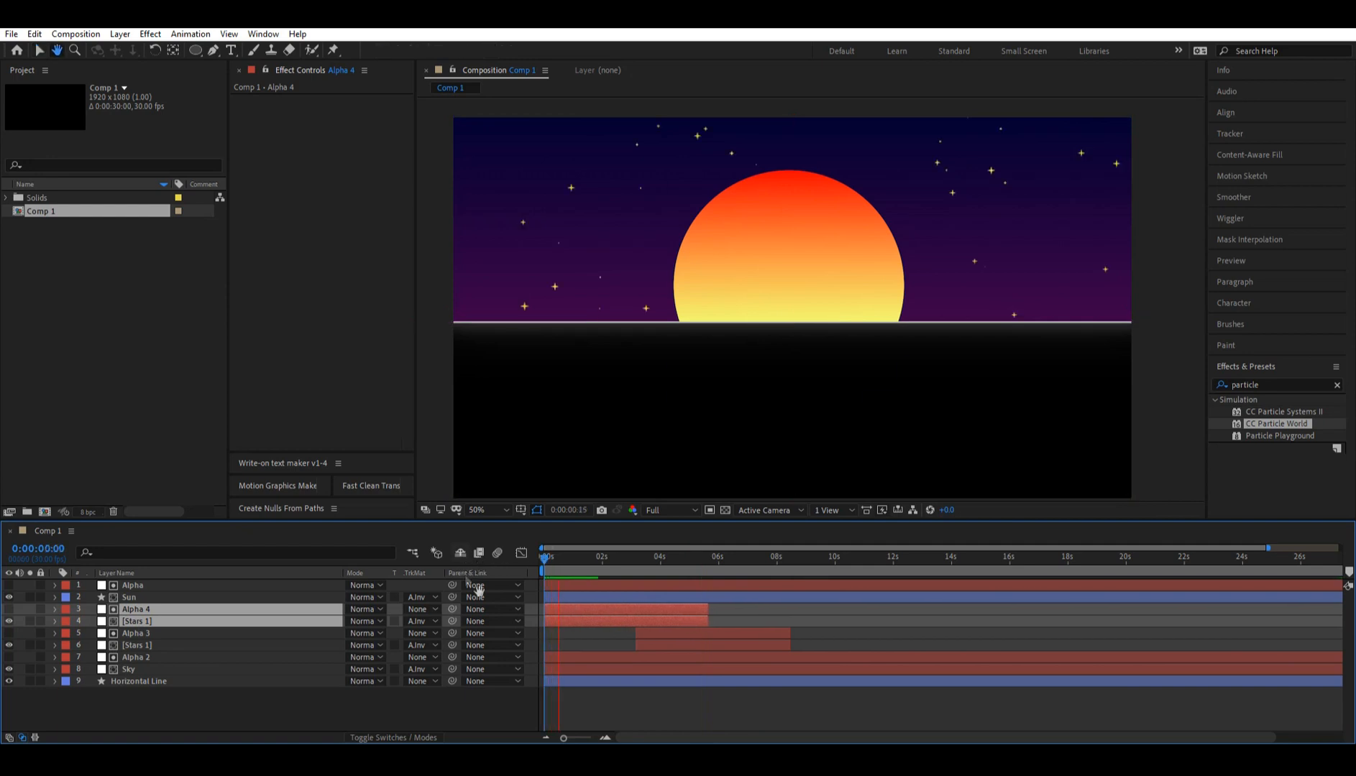
left_click(790, 560)
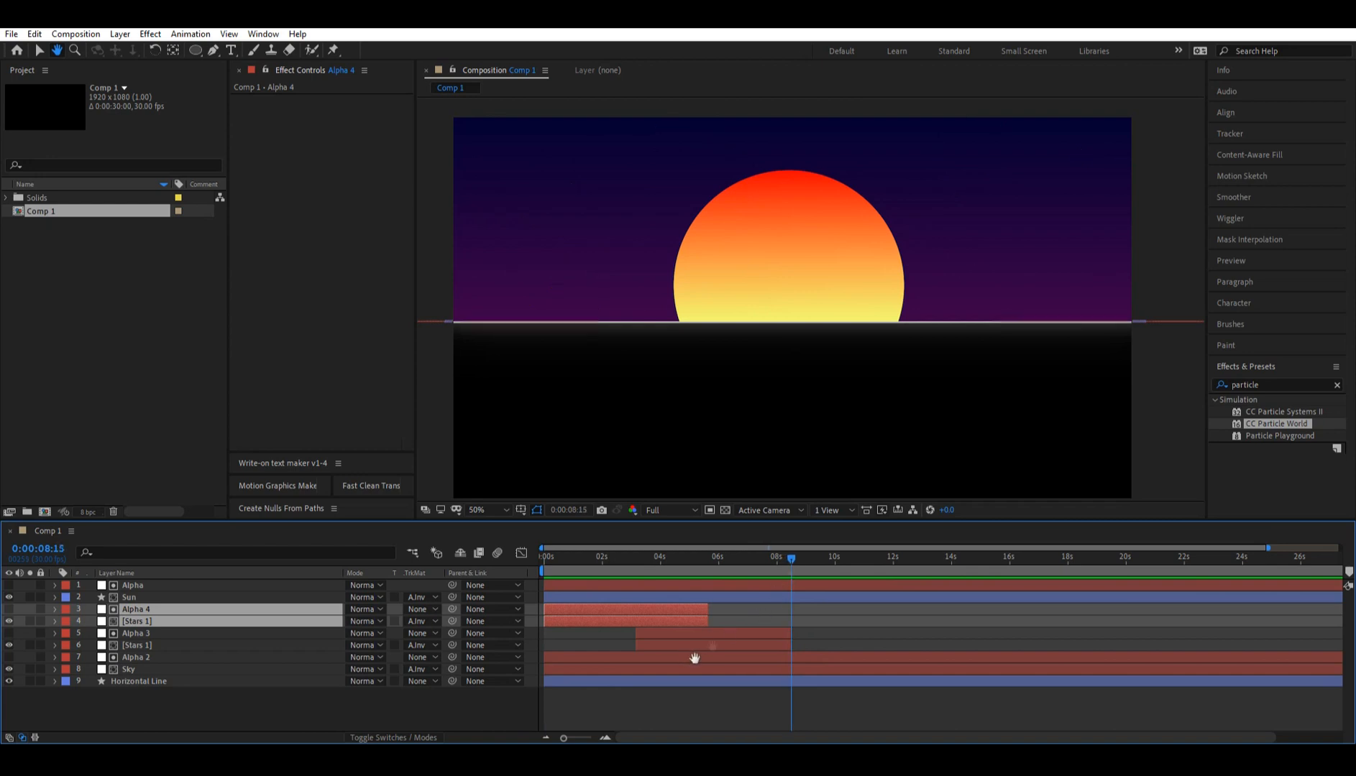
- Shorten the work area to end at about 0:00:08:16, near the end of the later Stars 1 segment, and preview the star loop
left_click(788, 561)
left_click_drag(564, 738, 560, 738)
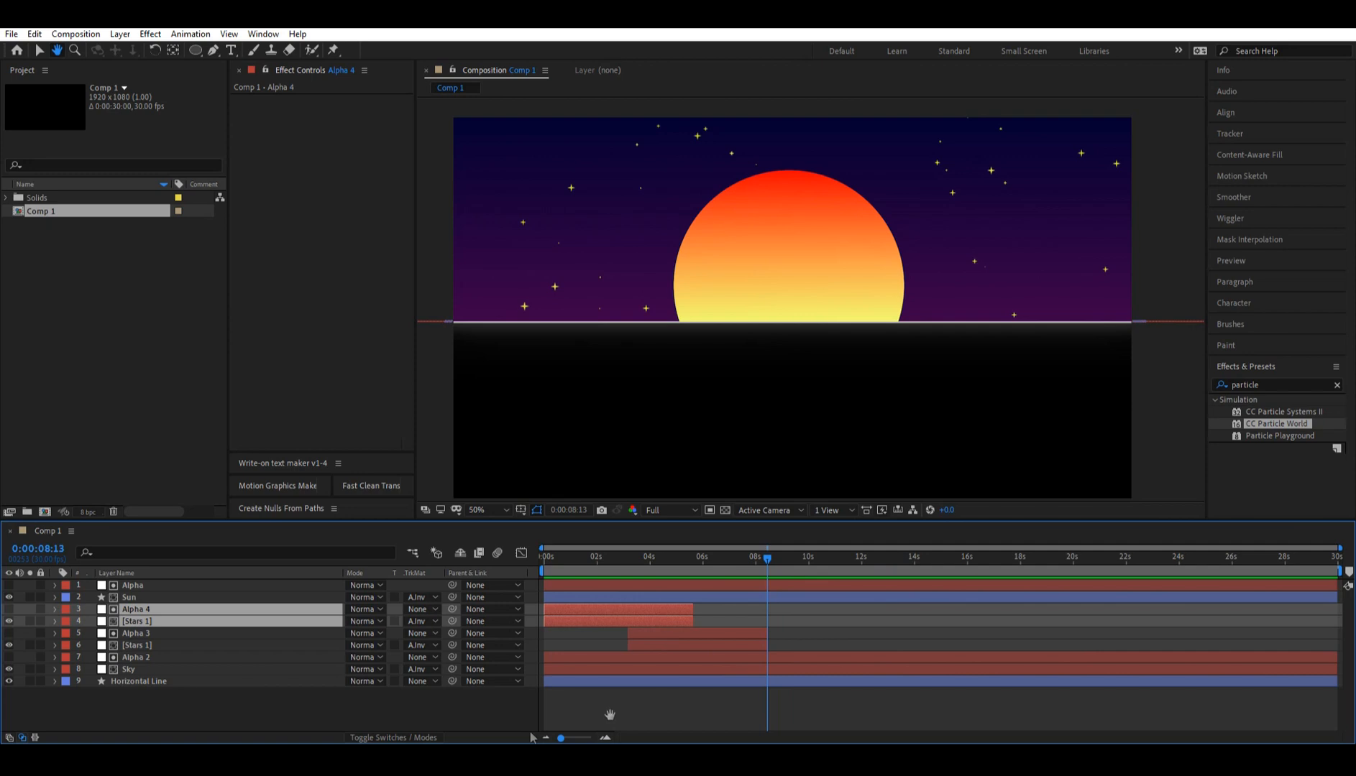
left_click_drag(1339, 571, 768, 571)
left_click_drag(690, 564, 1057, 655)
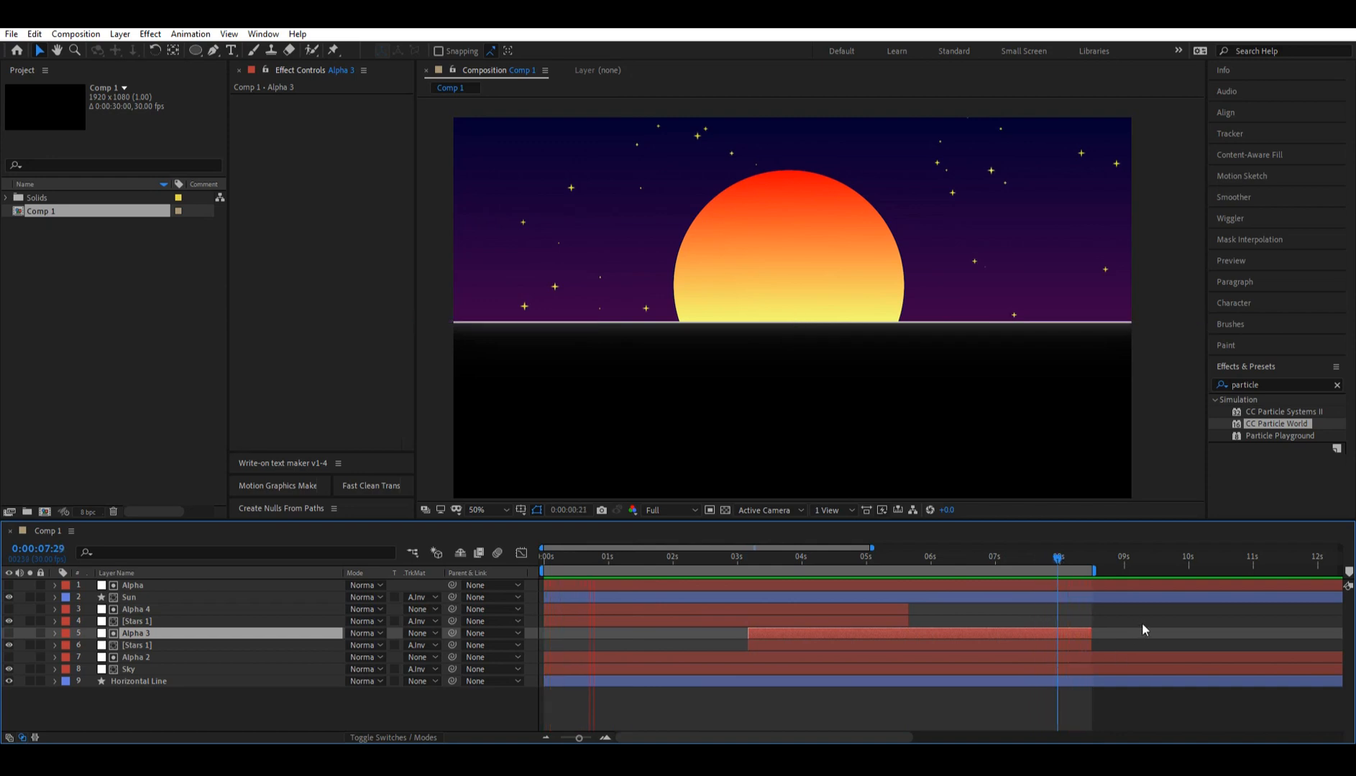
left_click(738, 564)
left_click(723, 691)
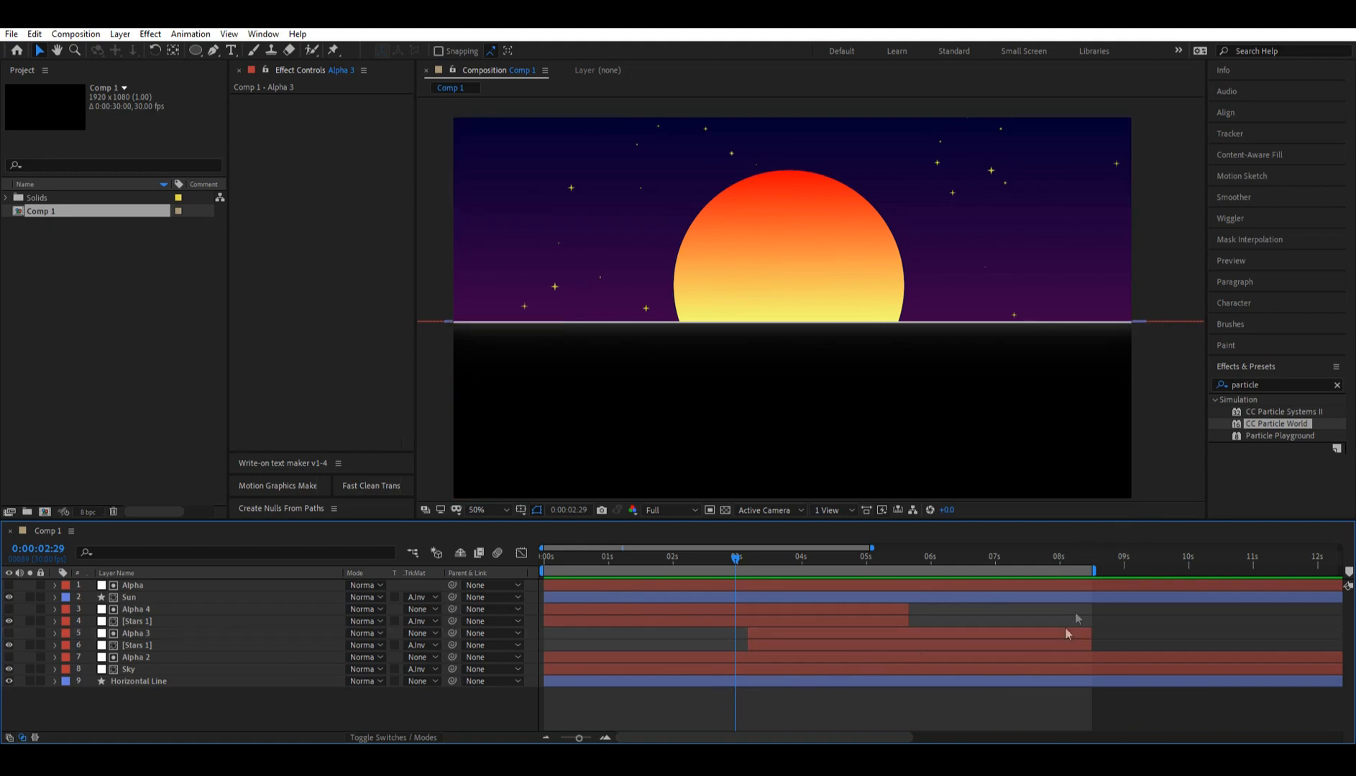
- Add a white 1920 x 1080 px solid above all layers, rename it "Starts 2" and collapse its properties
right_click(949, 697)
mouse_move(1057, 552)
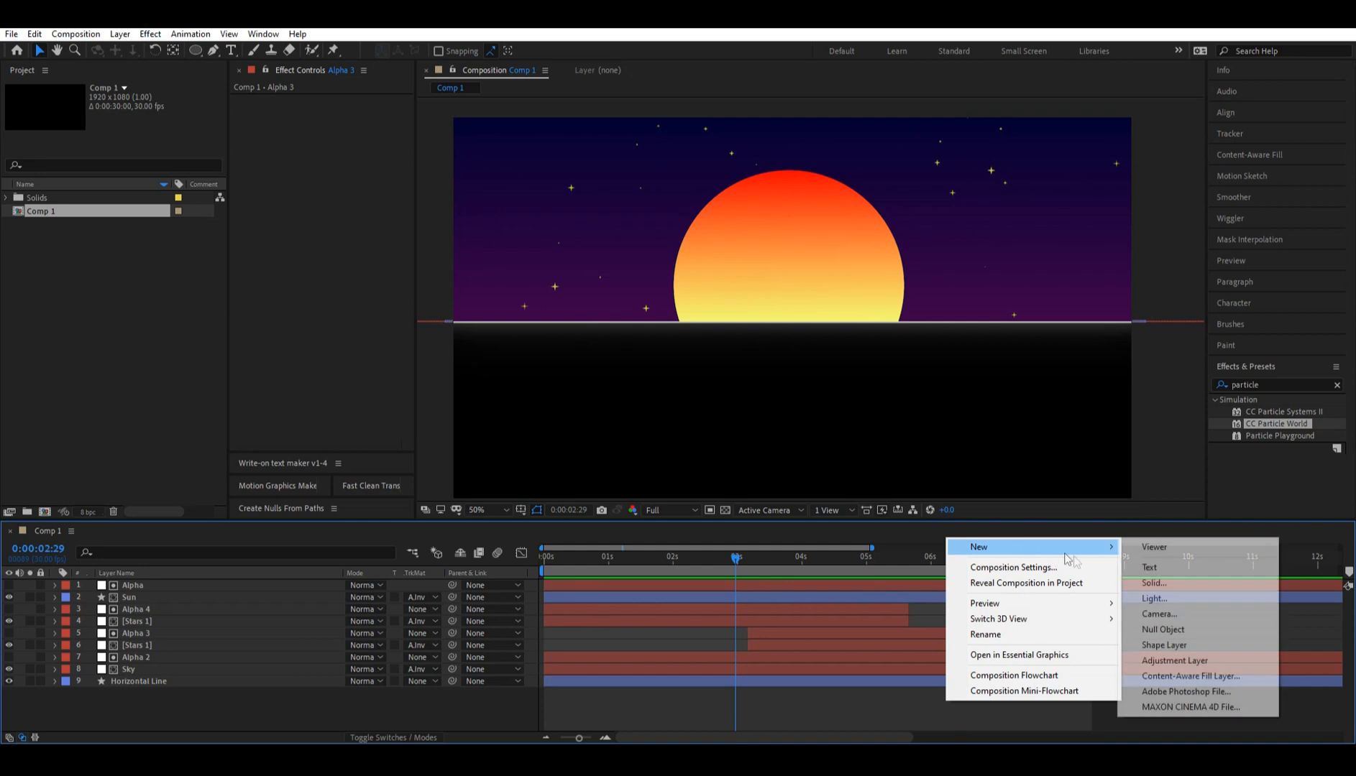
left_click(1158, 584)
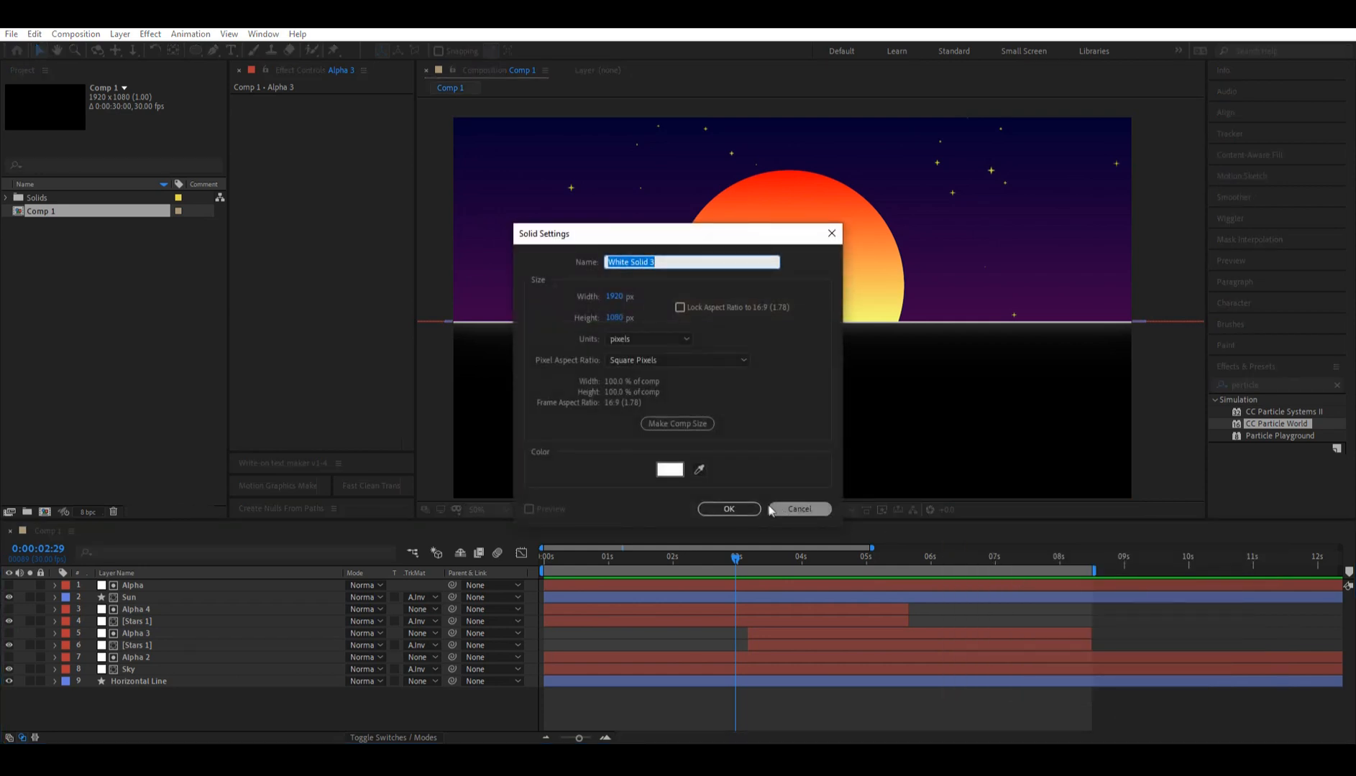
left_click(729, 509)
key("s")
right_click(243, 586)
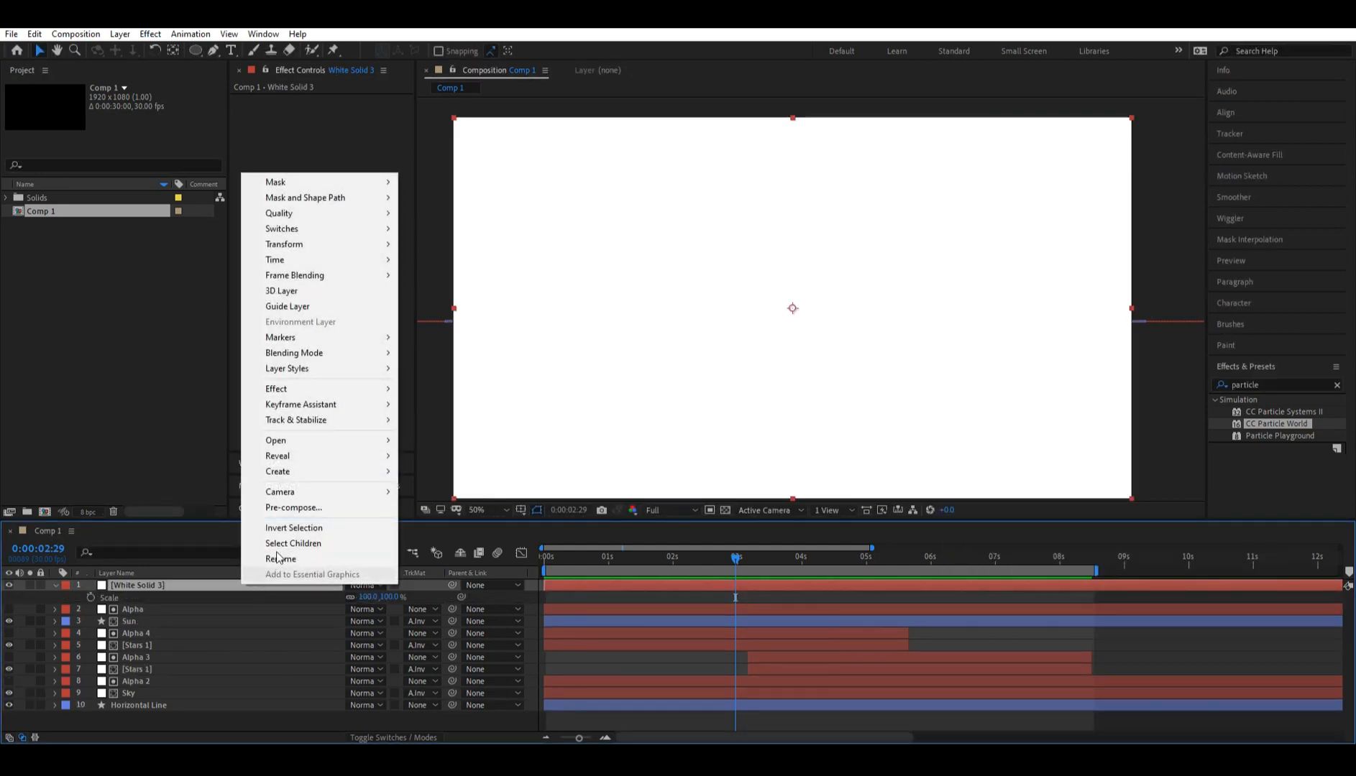
left_click(279, 559)
type("Starts 2")
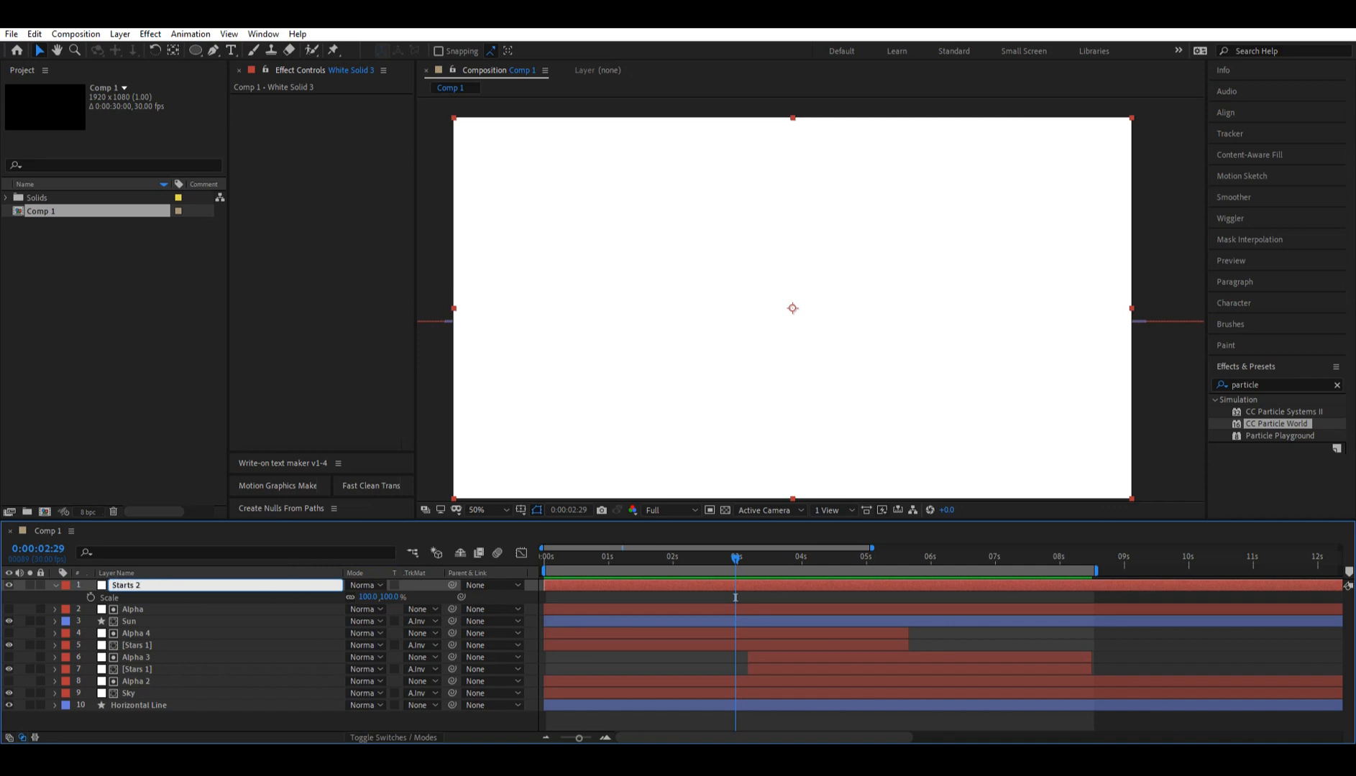
key("Return")
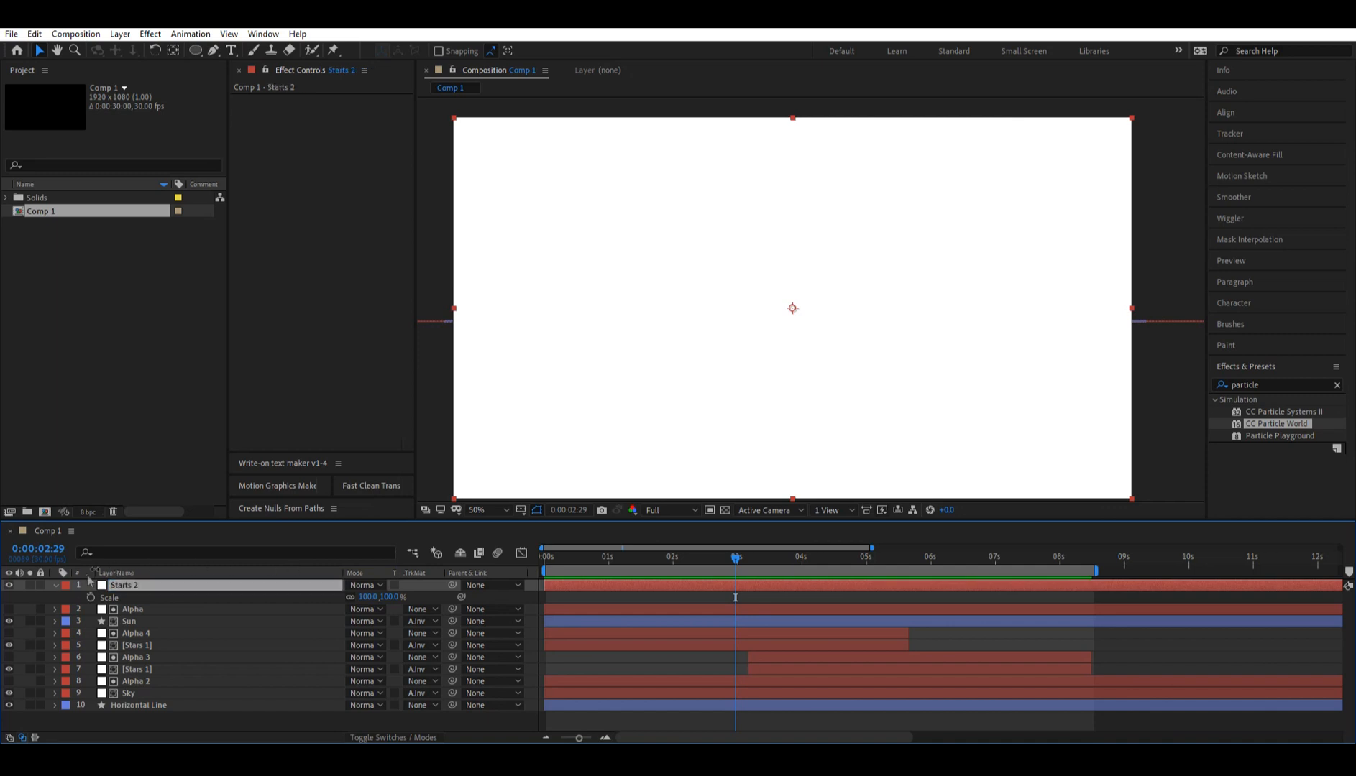
left_click(62, 587)
left_click(56, 585)
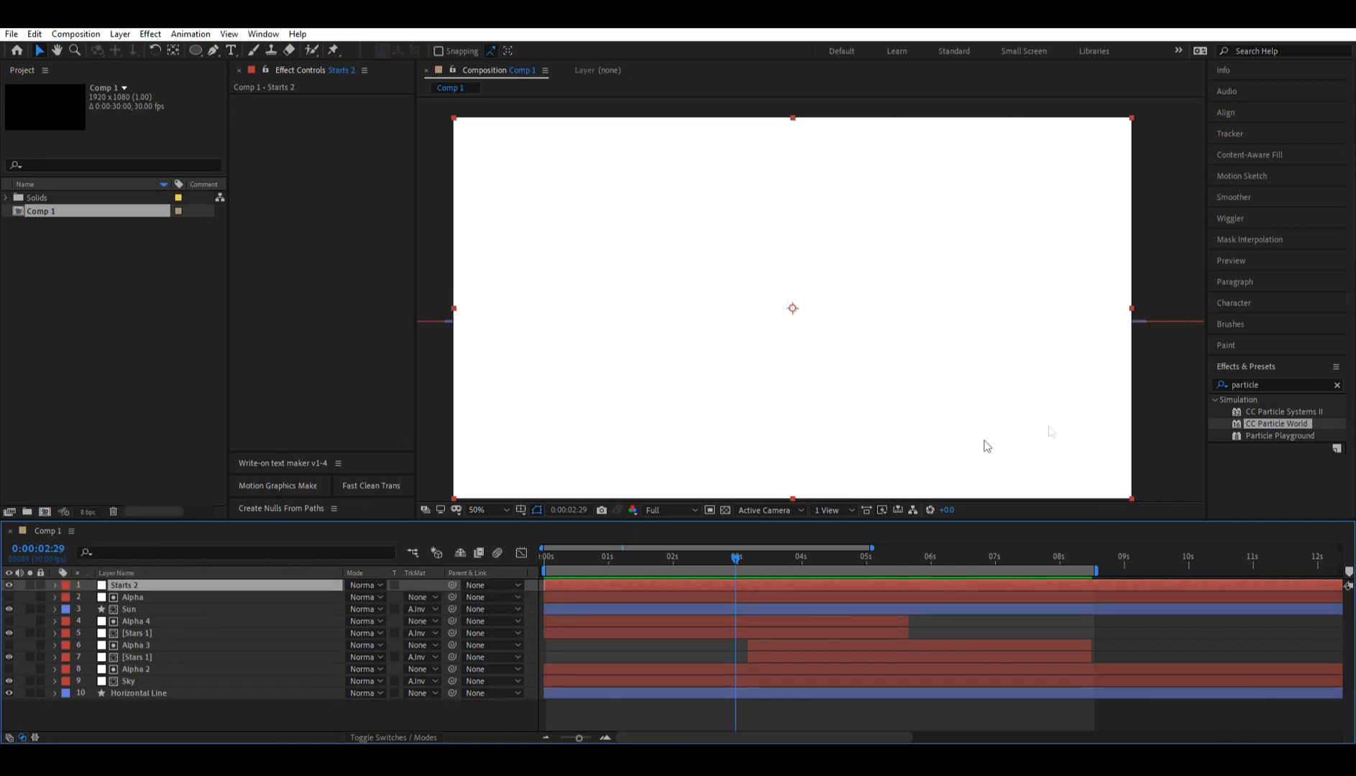
- Search the effects for "star" and apply CC Star Burst to the Starts 2 layer
left_click_drag(1279, 383, 1115, 379)
type("start")
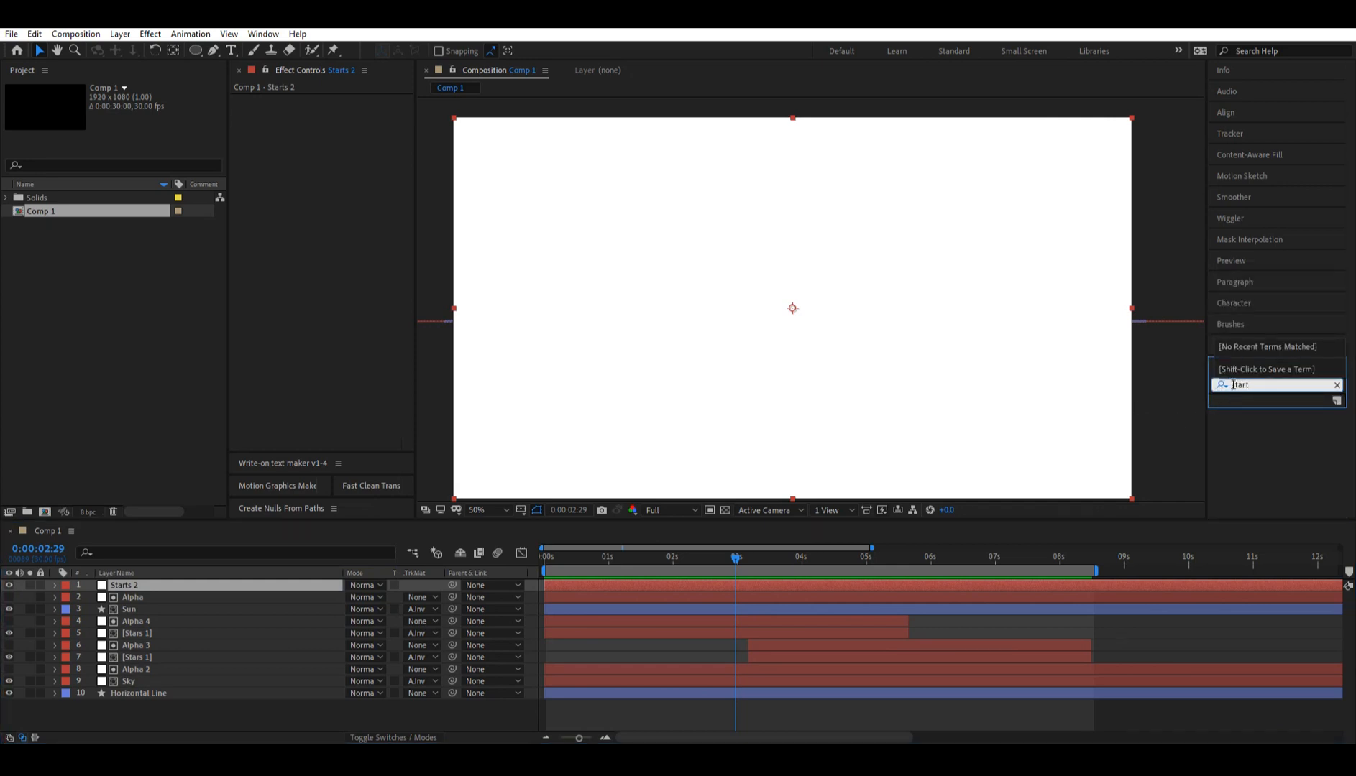
key("BackSpace")
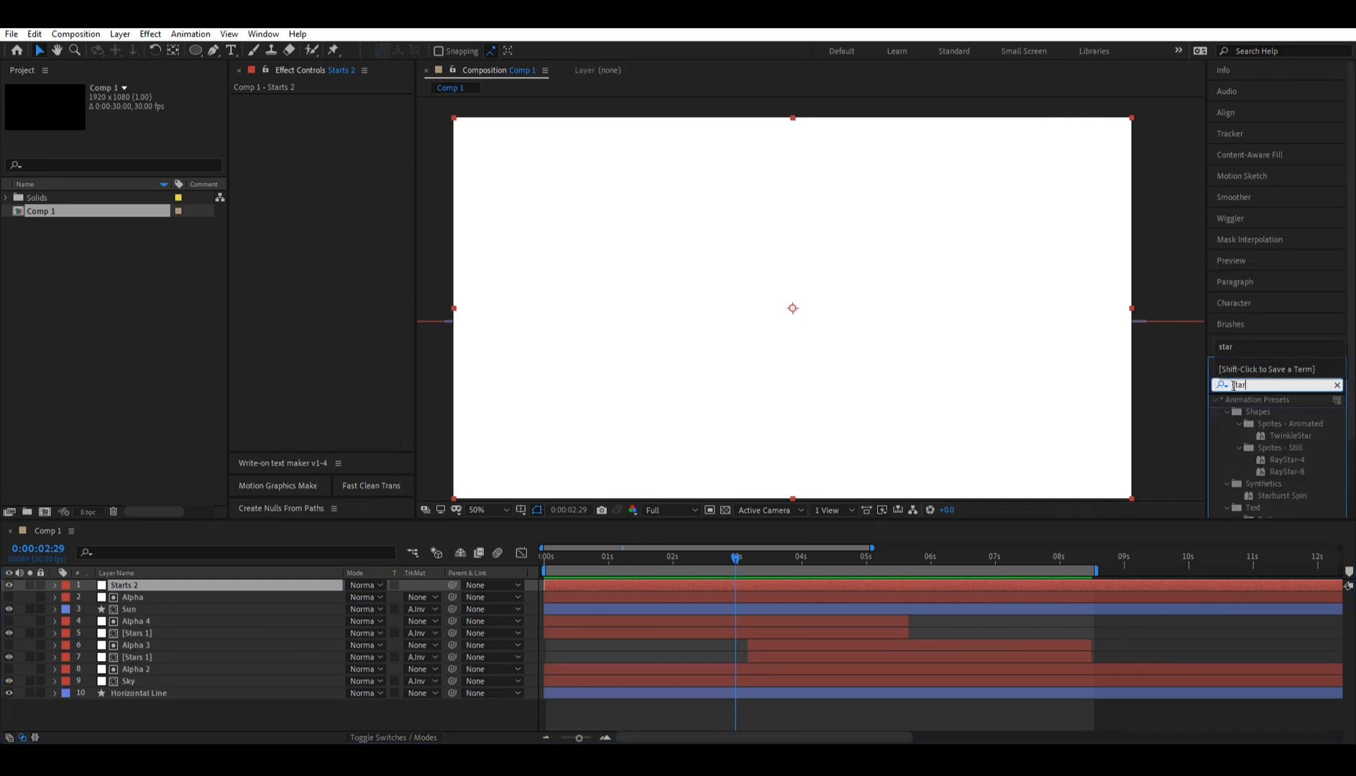
scroll(1244, 438, "down", 3)
left_click_drag(1287, 501, 847, 586)
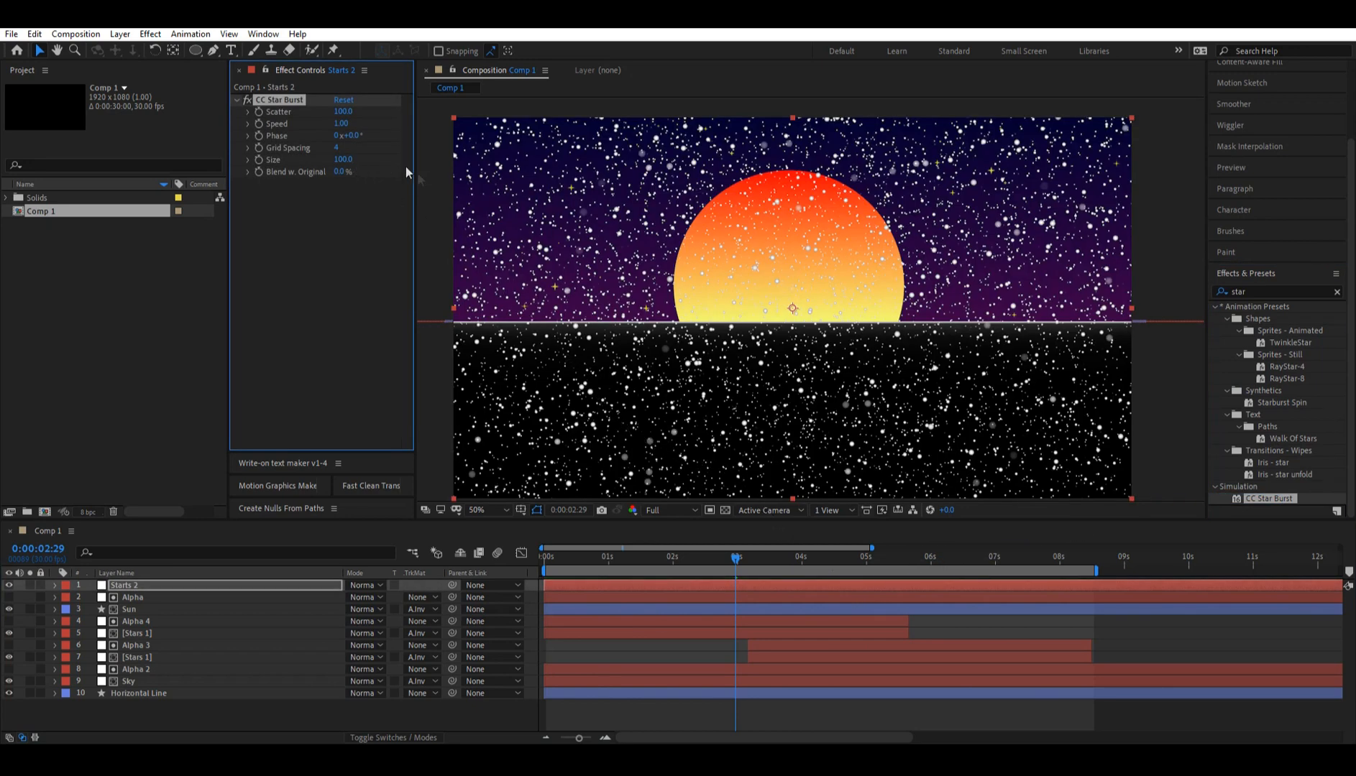
- Set the CC Star Burst Scatter to 500, Speed to 0 and Size to 30
left_click(351, 116)
type("500")
key("Return")
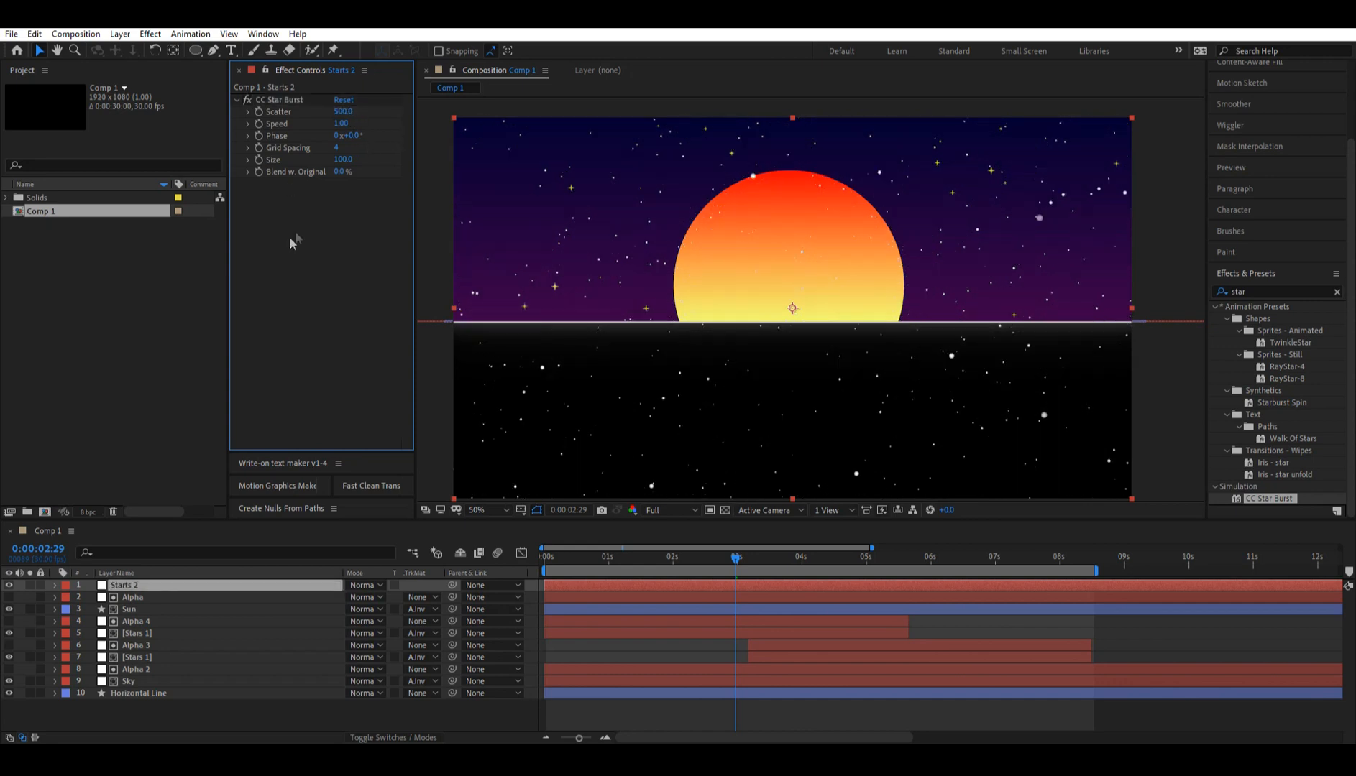
type("0")
key("Return")
type("30")
key("Return")
- Keyframe the CC Star Burst Phase from 0 at 0:00:00:00 to one full revolution at 0:00:08:15 and preview the animation
left_click(532, 560)
key("Home")
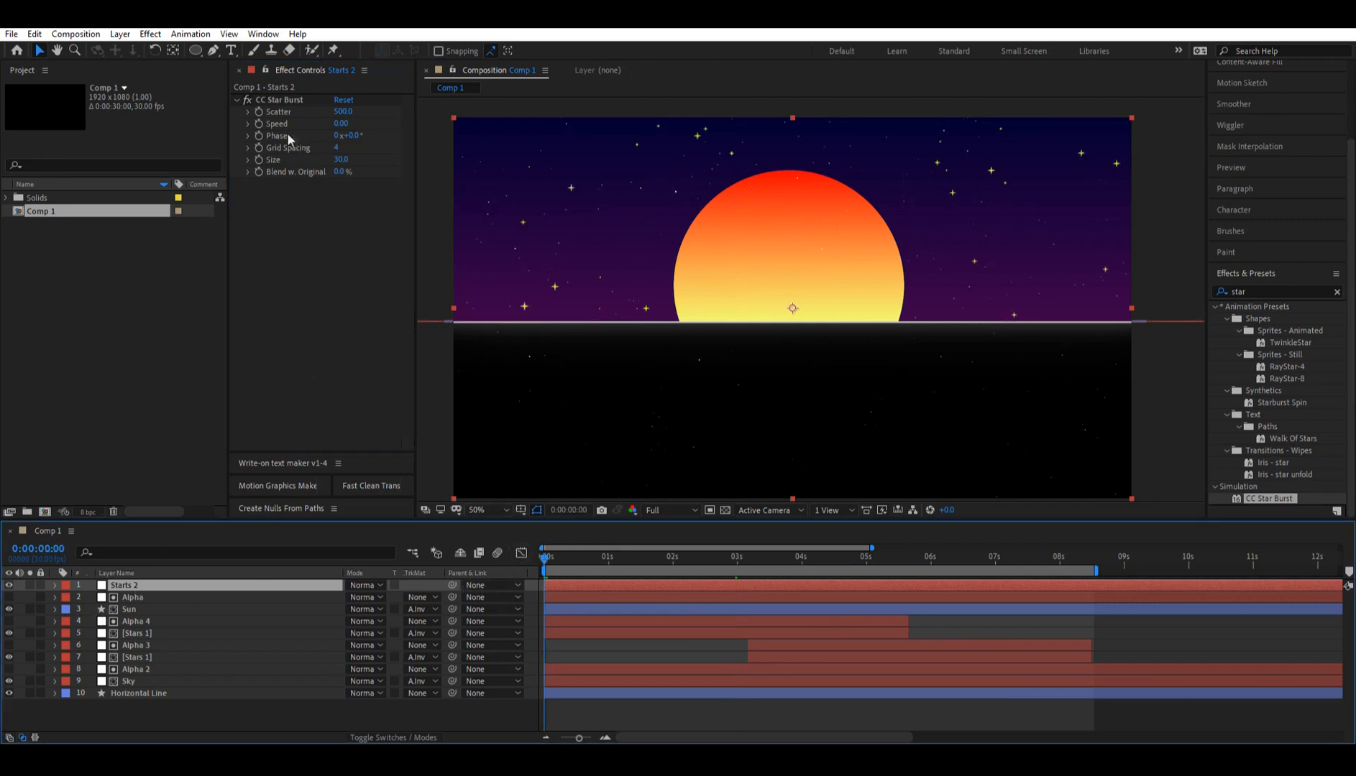
left_click(259, 136)
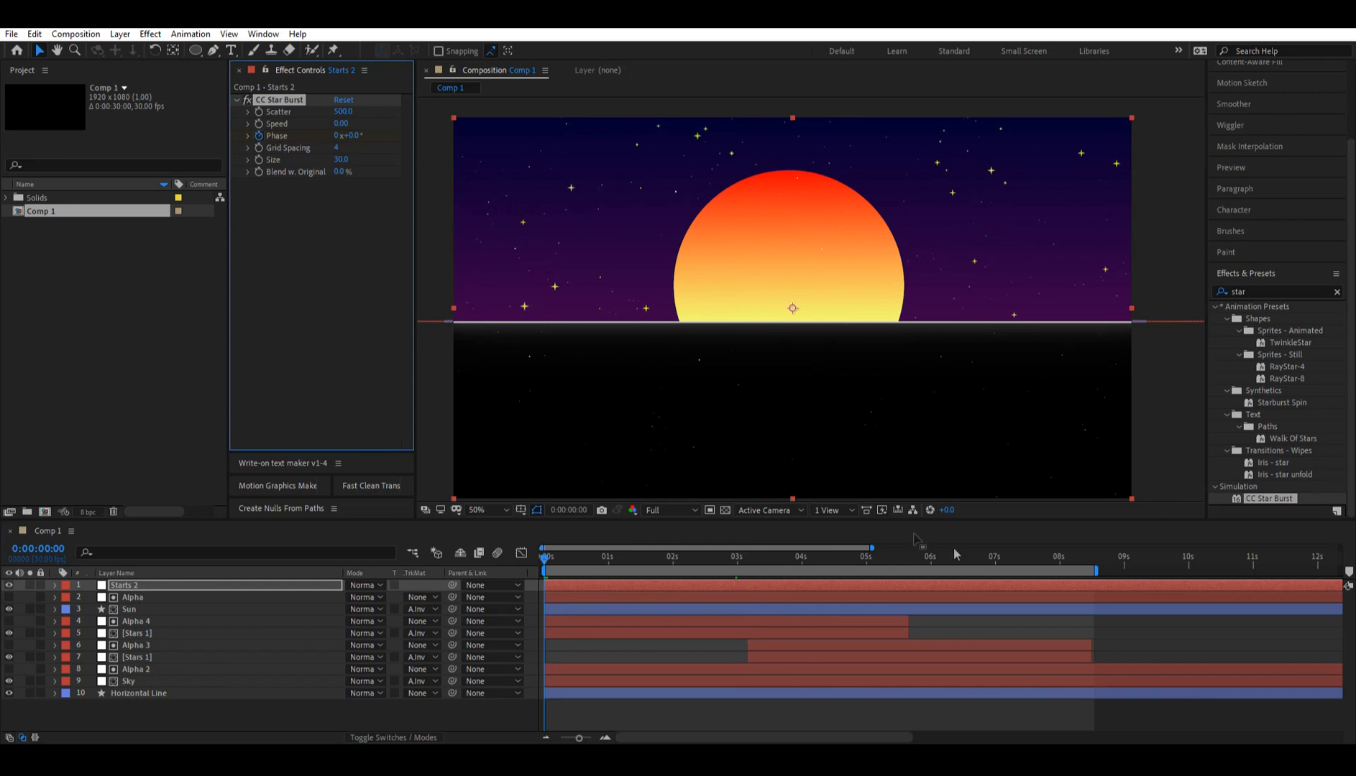
left_click(1095, 566)
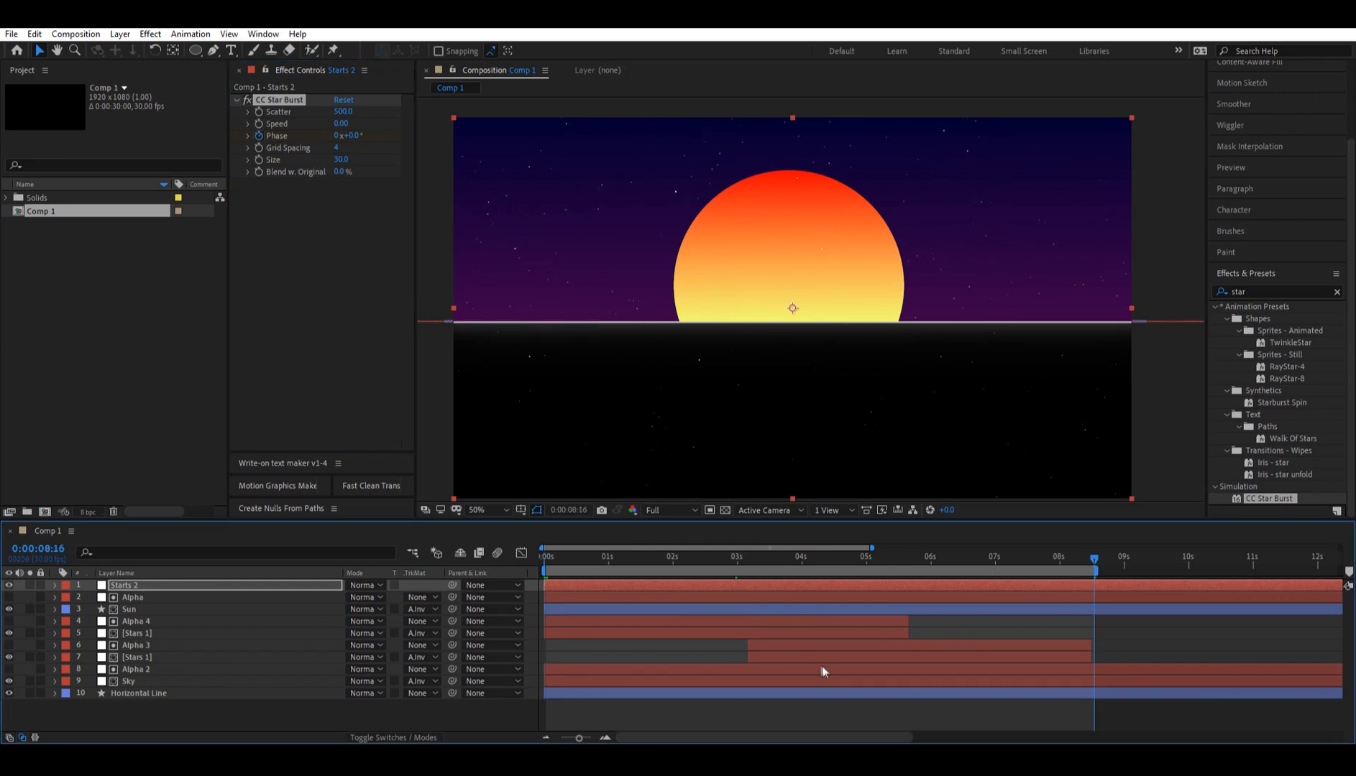
left_click_drag(580, 739, 586, 739)
left_click_drag(934, 559, 937, 561)
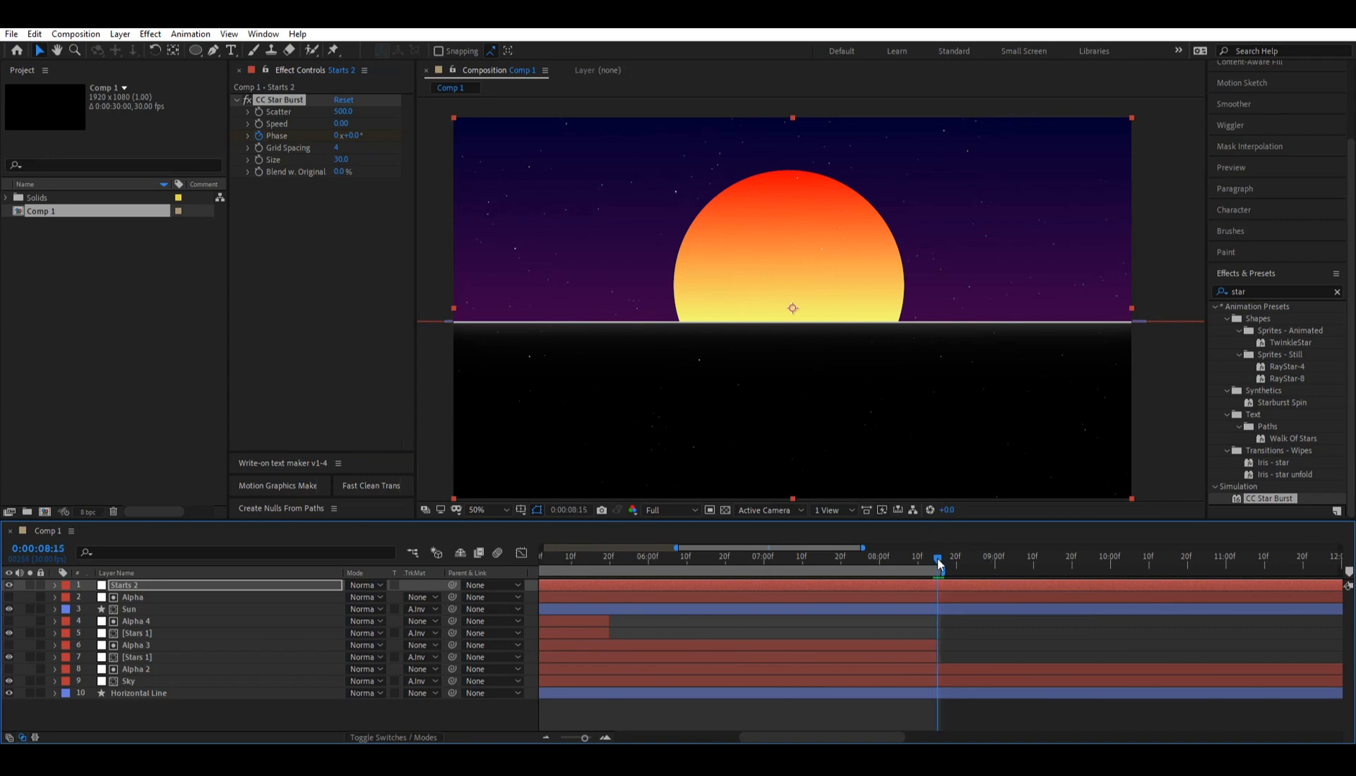
left_click(339, 134)
left_click(349, 214)
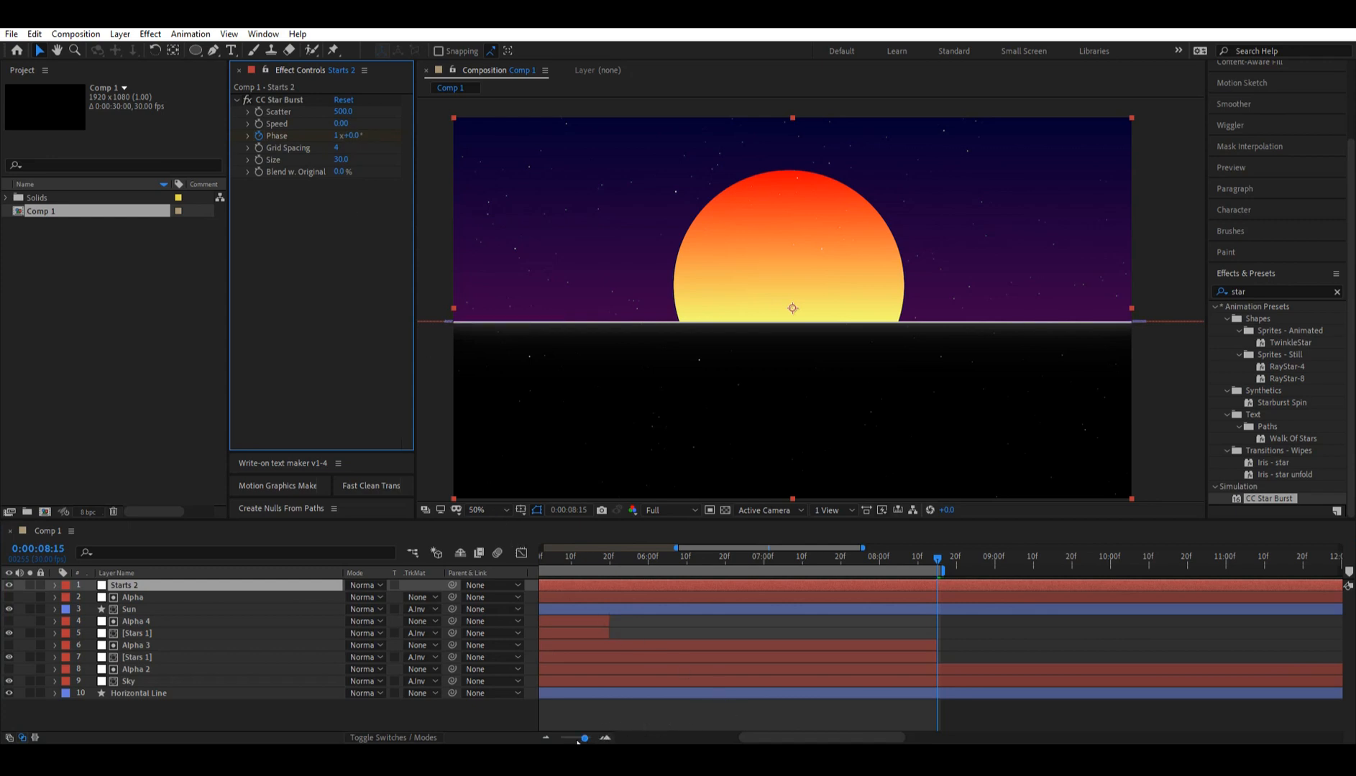
left_click_drag(578, 739, 560, 738)
left_click(541, 565)
key("space")
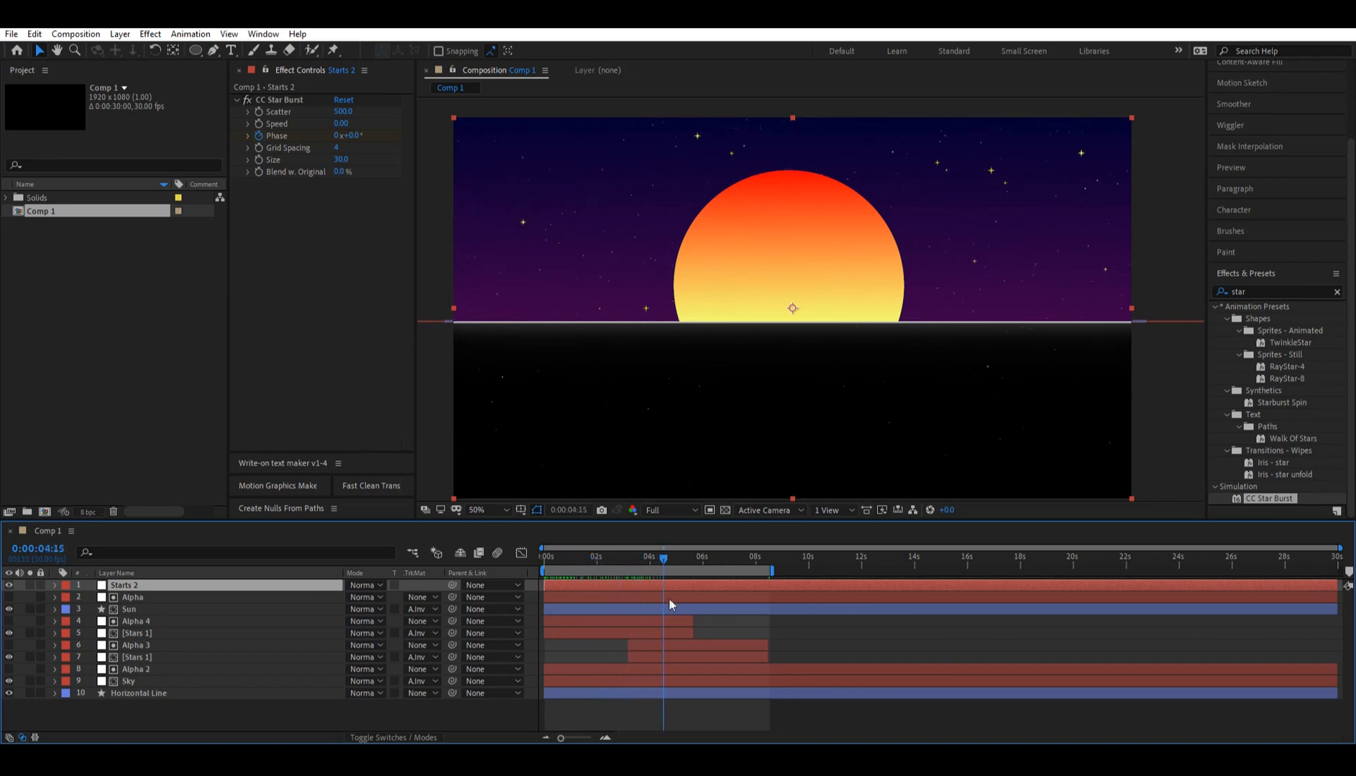
key("space")
key("space")
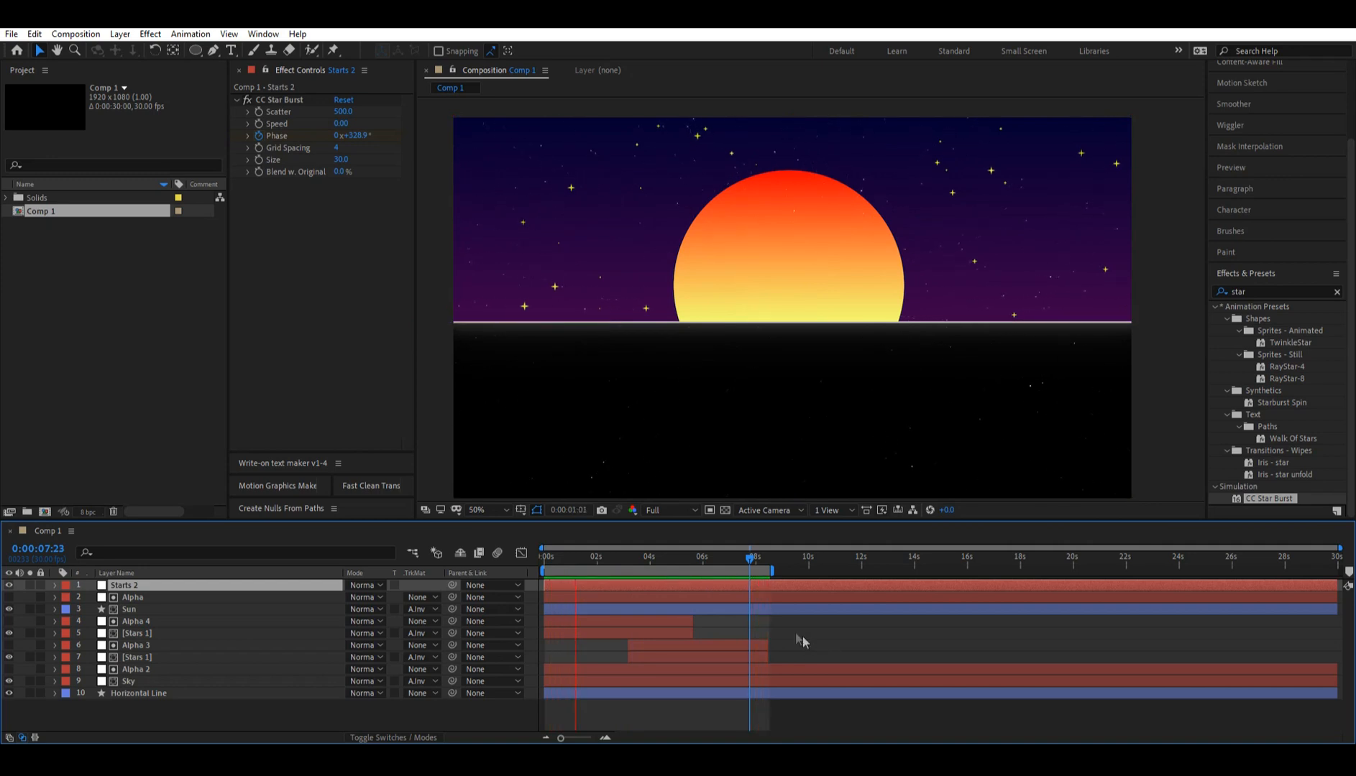
- Move the work area end back to 0:00:08:15, trim the composition to the work area and preview the loop
left_click(763, 559)
left_click_drag(560, 738, 595, 740)
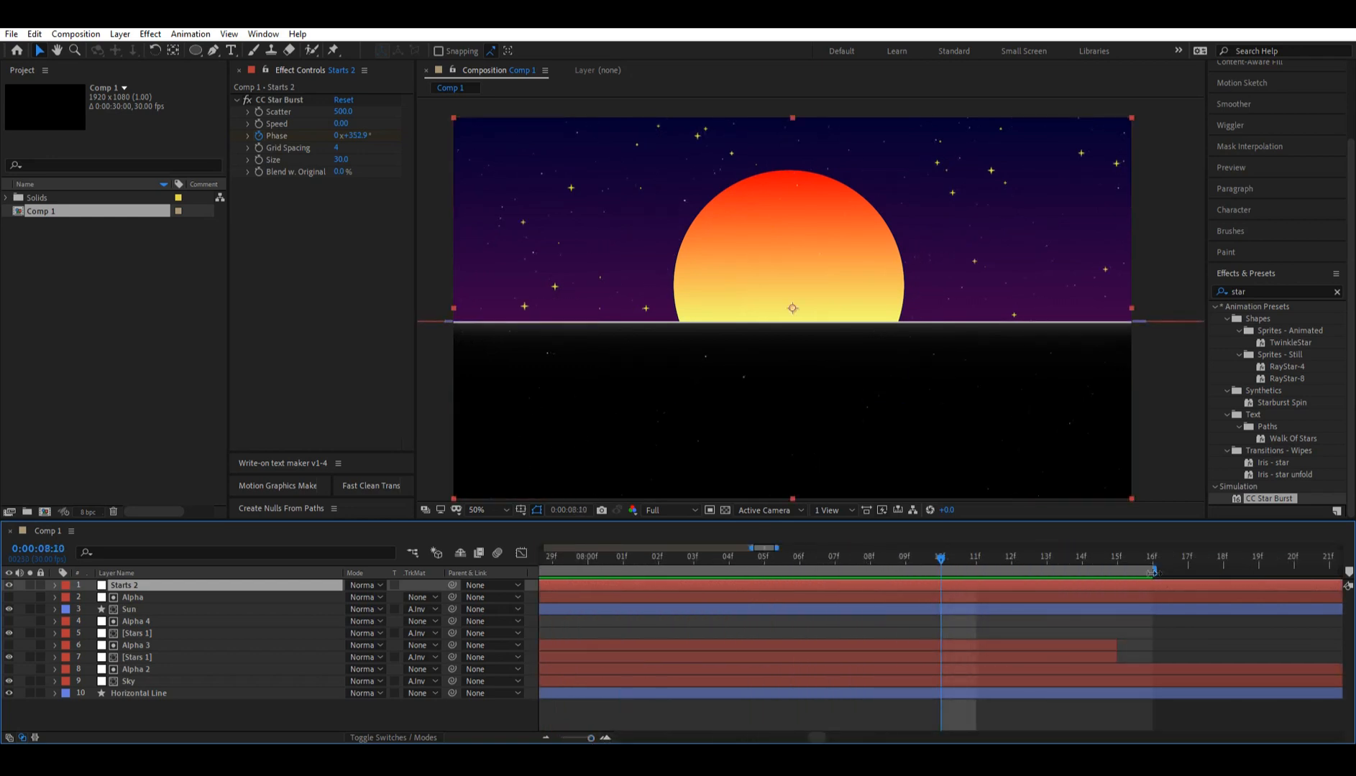
left_click_drag(1153, 571, 1118, 571)
right_click(1107, 570)
left_click(1215, 610)
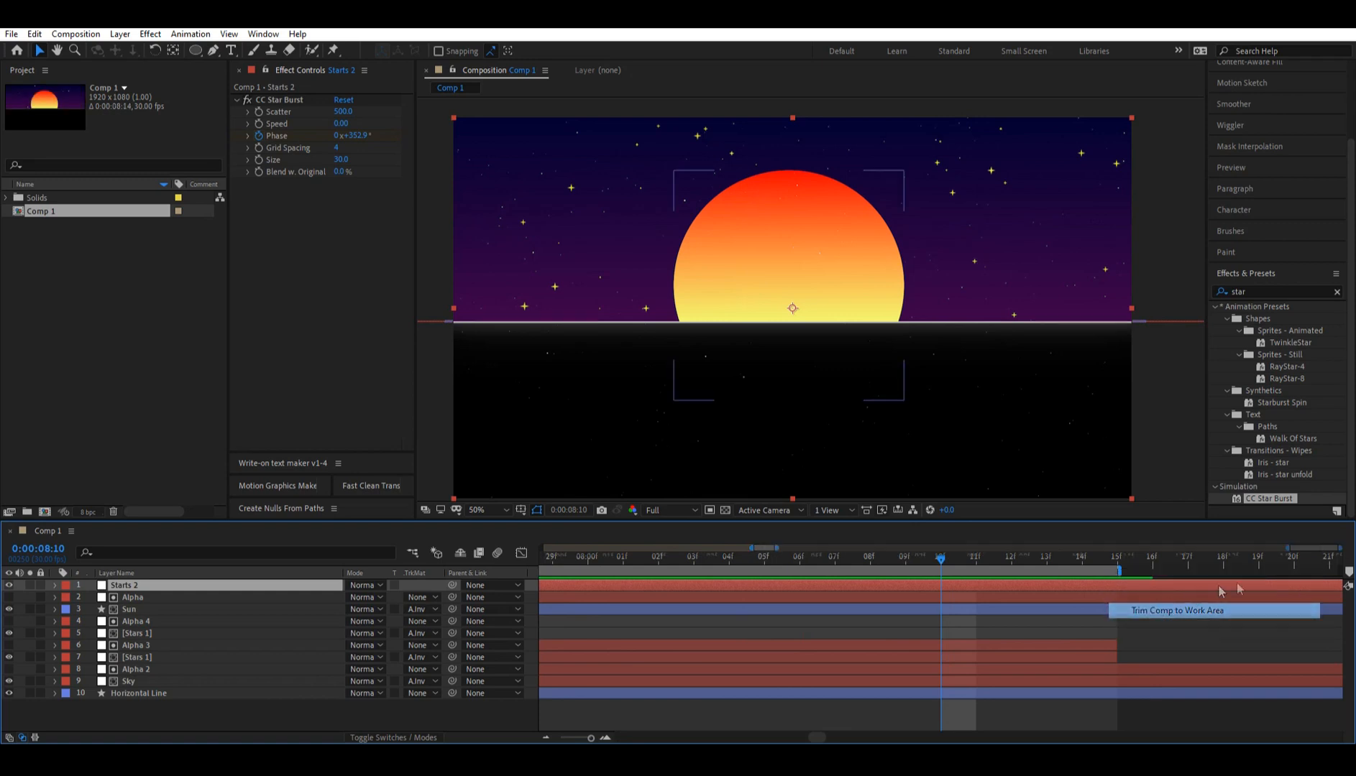
left_click(1324, 560)
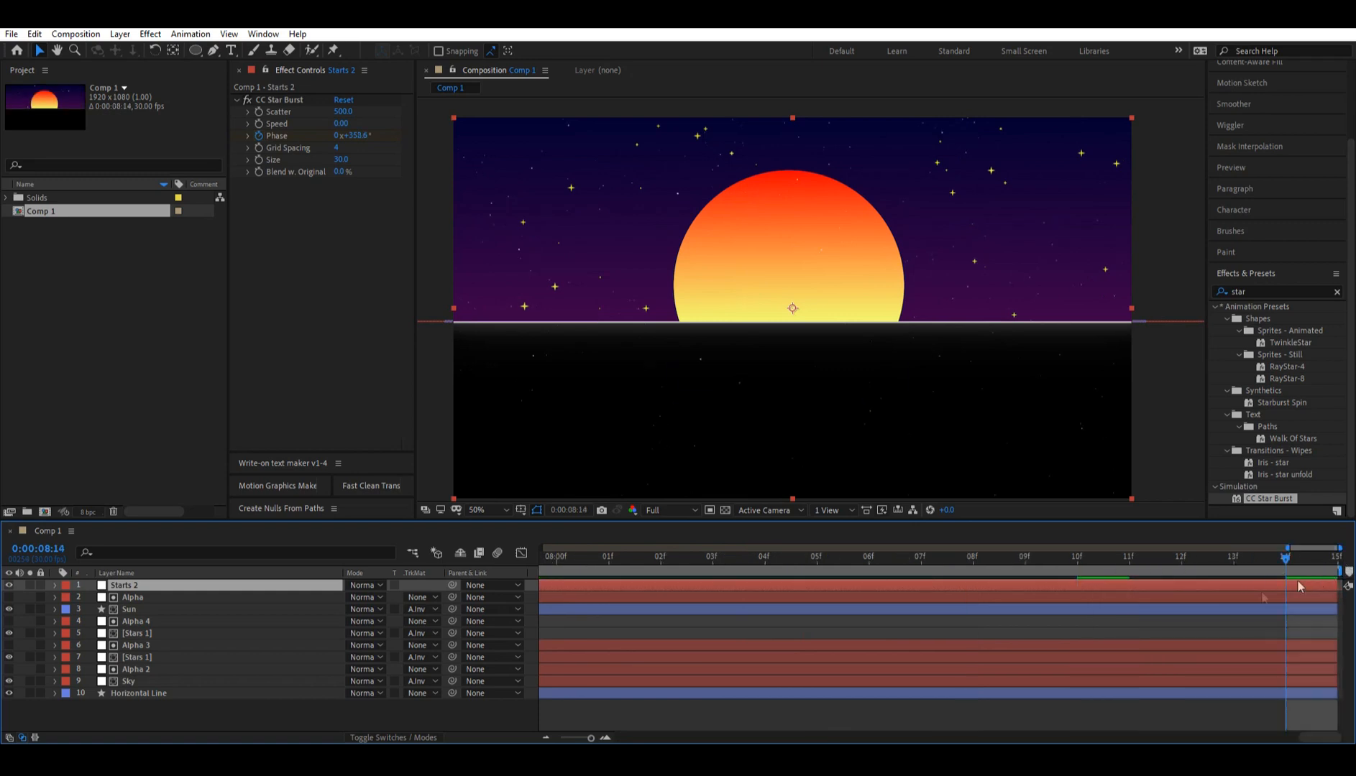
left_click_drag(588, 738, 535, 738)
key("space")
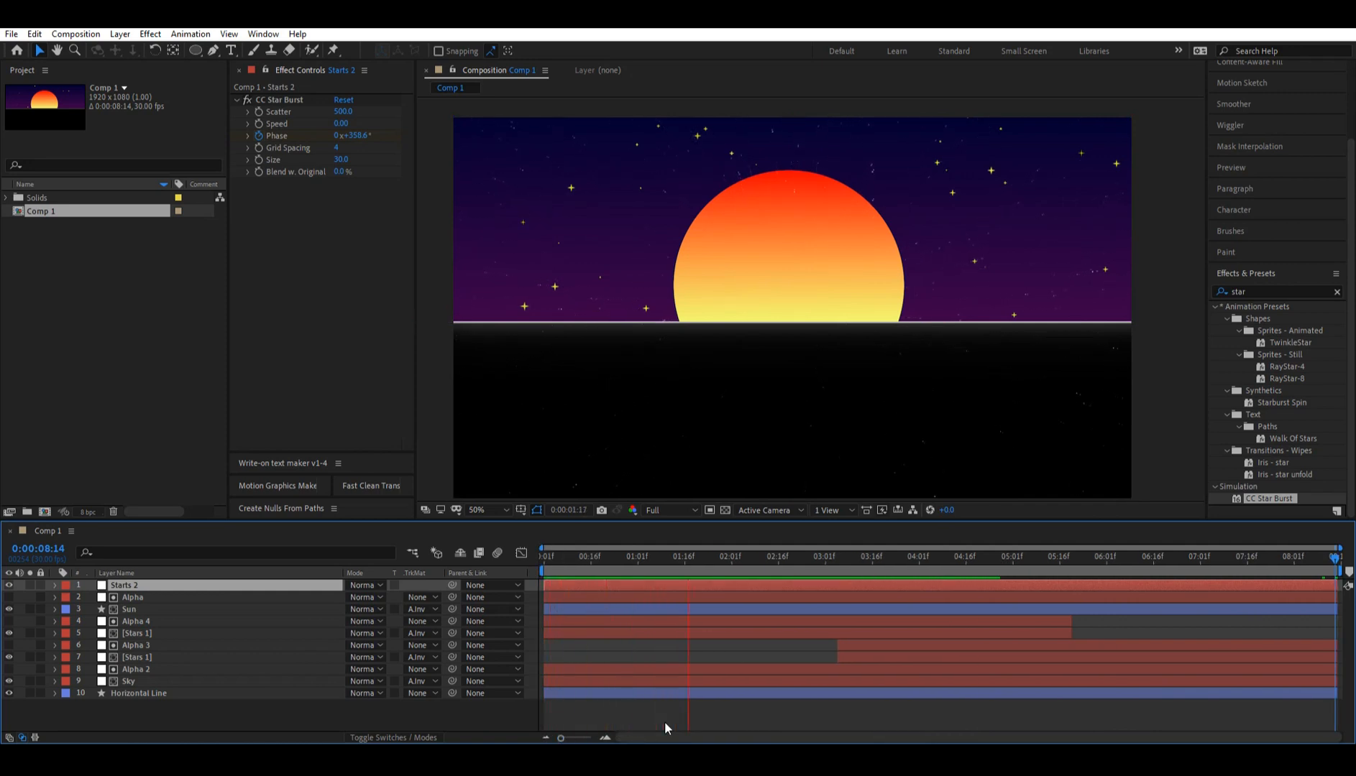
left_click(663, 557)
left_click(636, 714)
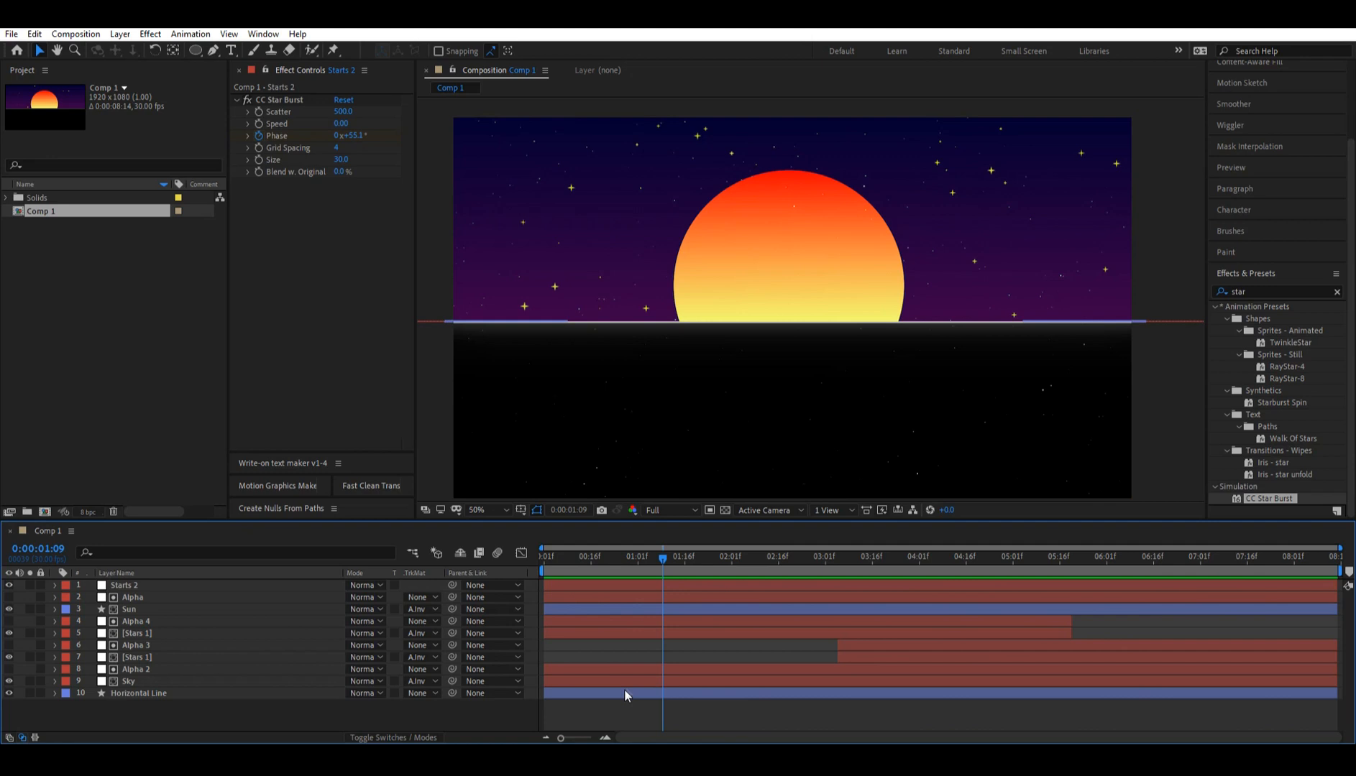
- Duplicate the Alpha layer above Starts 2 and use the copy as its alpha inverted matte to hide stars below the horizon
left_click(142, 598)
key("ctrl+d")
left_click_drag(136, 598, 138, 581)
left_click(123, 597)
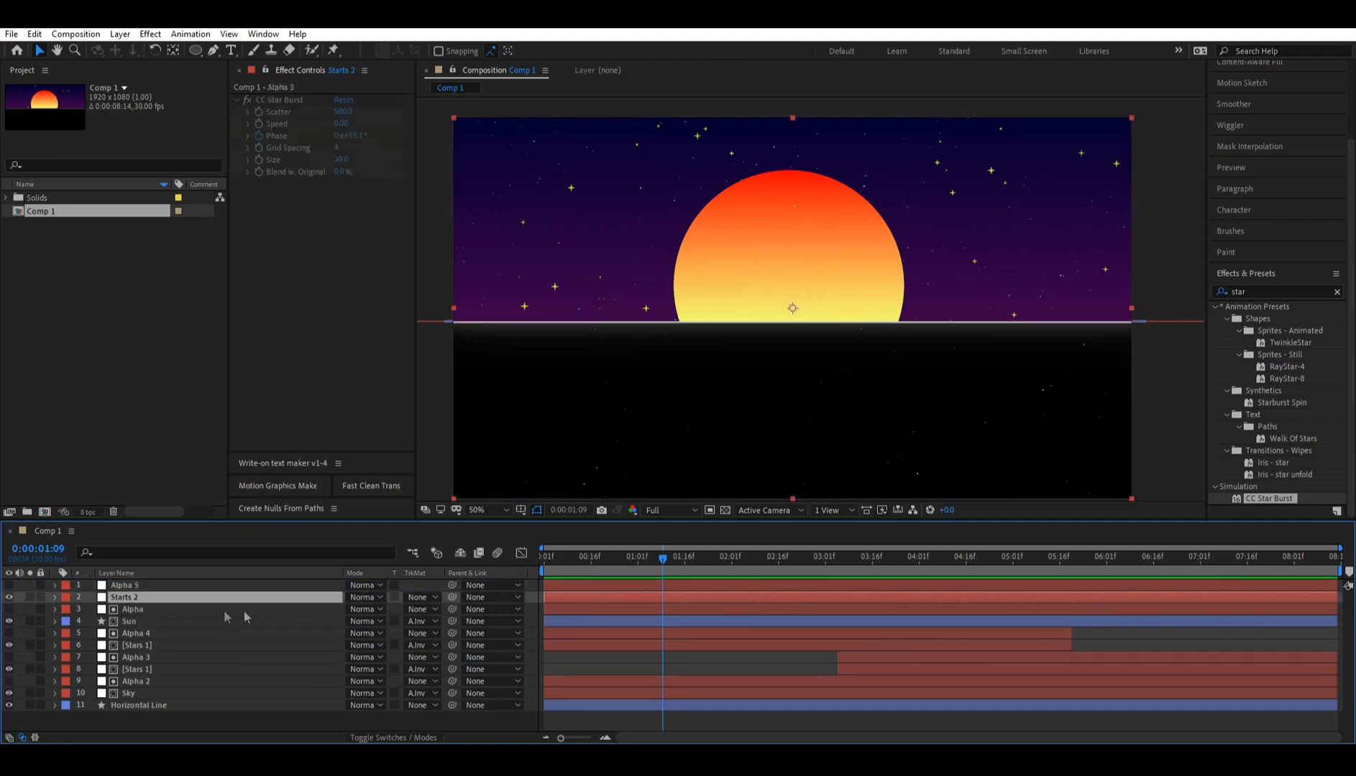
left_click(421, 597)
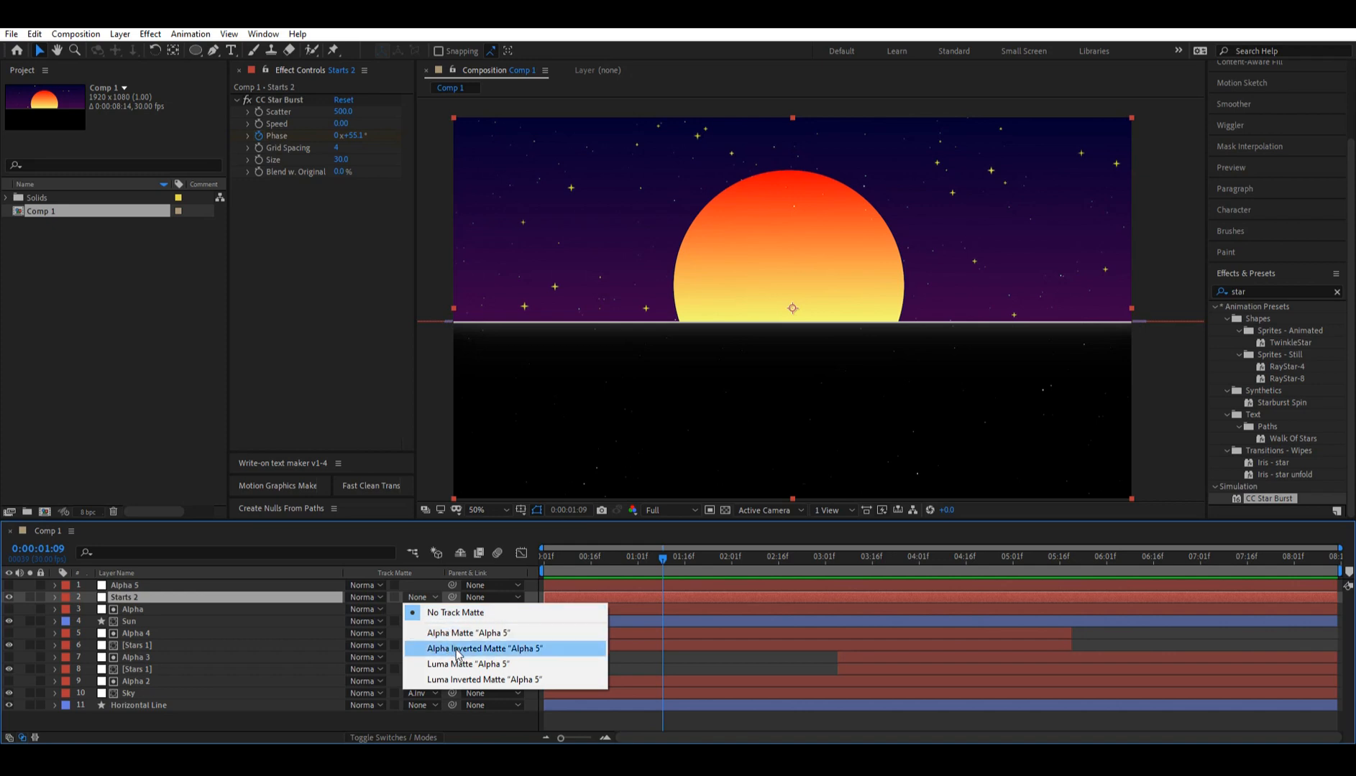
left_click(457, 651)
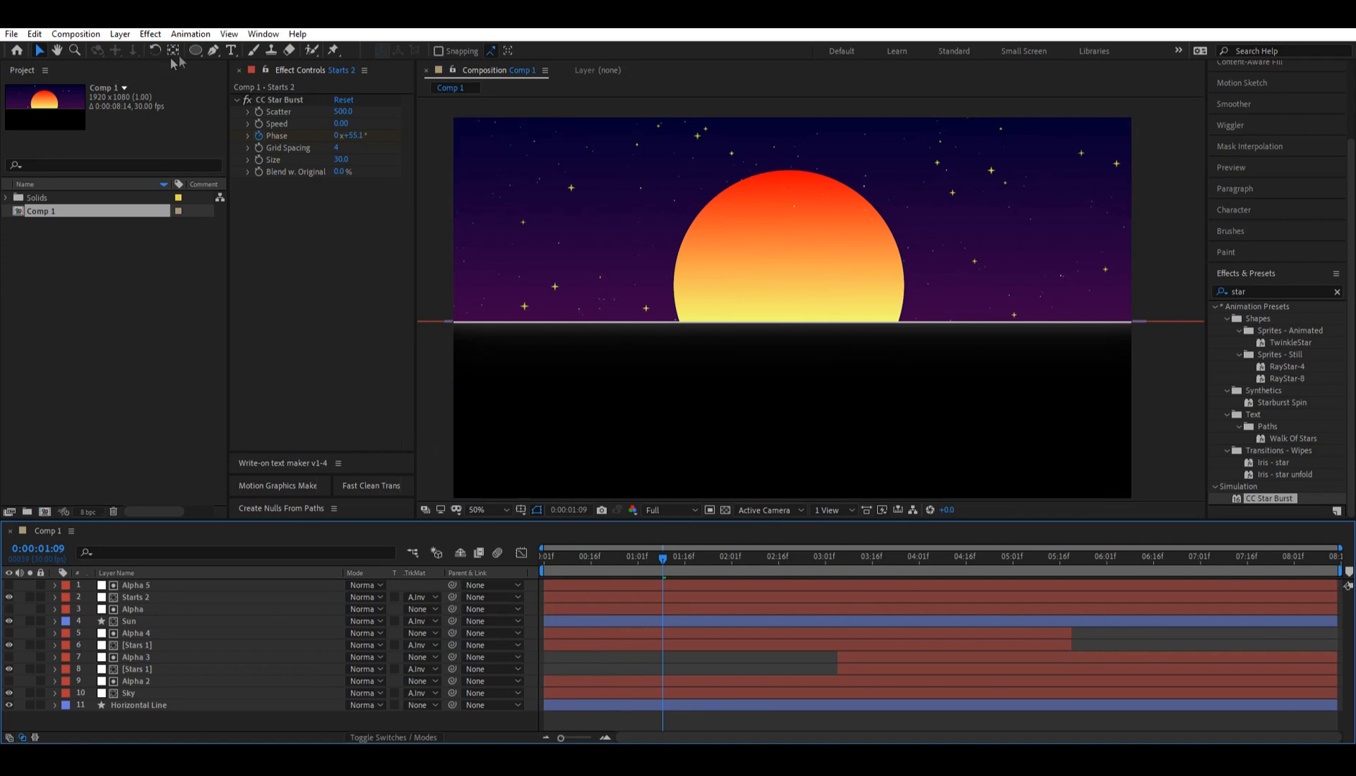
- Draw a jagged mountain range with the Pen tool along the horizon, from beyond the frame's left edge to beyond its right edge
left_click(213, 49)
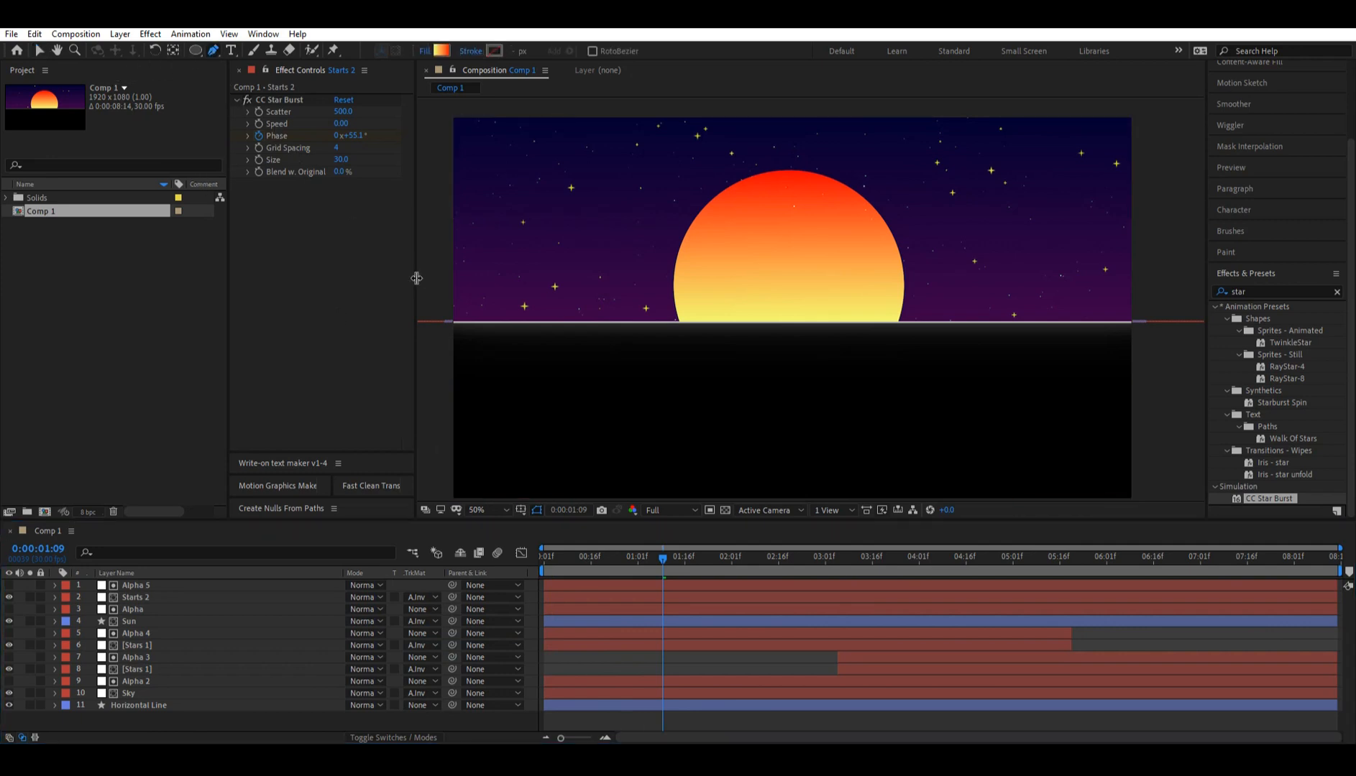
left_click(425, 320)
left_click(464, 263)
left_click(469, 301)
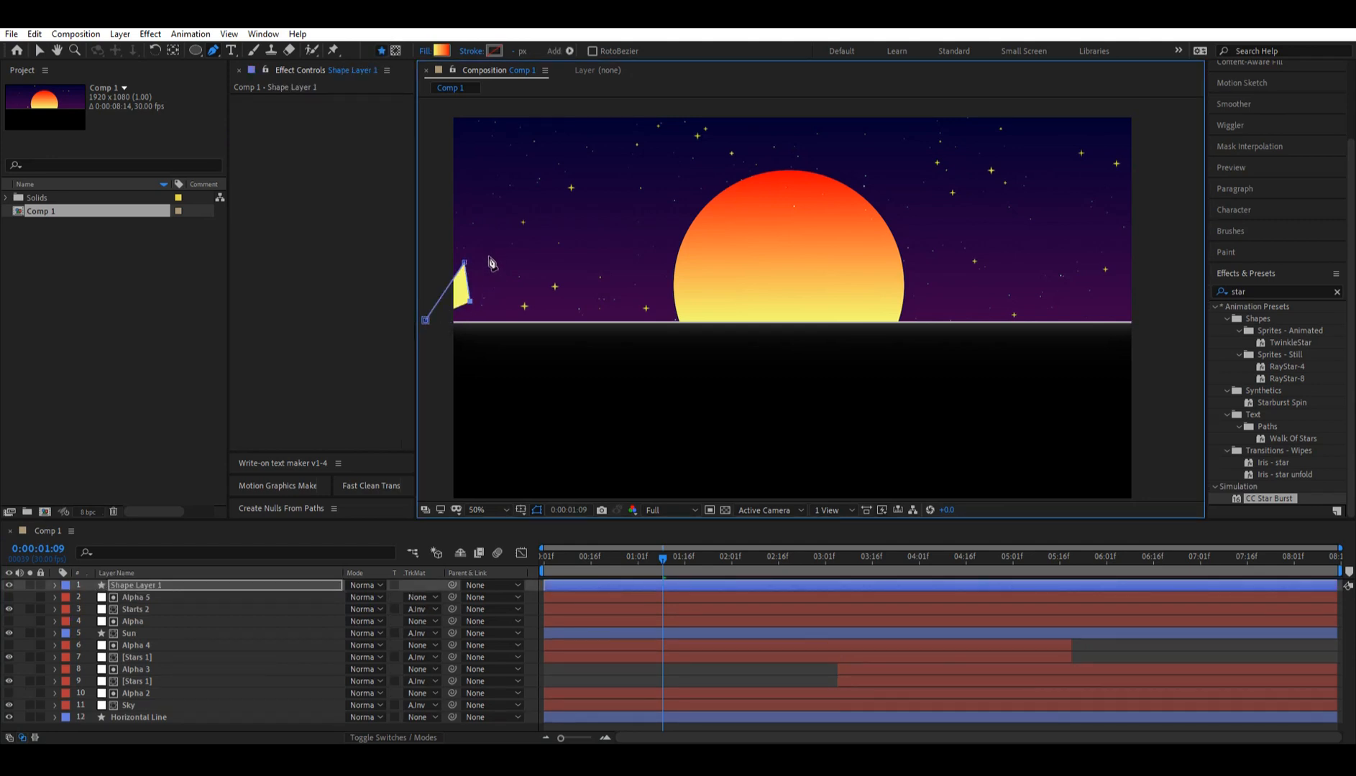
left_click(519, 257)
left_click_drag(465, 264, 512, 258)
left_click(527, 310)
left_click(552, 287)
left_click(577, 290)
left_click(593, 311)
left_click(612, 310)
left_click(640, 274)
left_click(653, 307)
left_click(670, 301)
left_click(687, 315)
left_click(716, 276)
left_click(726, 310)
left_click(761, 308)
left_click(774, 260)
left_click(792, 288)
left_click(805, 242)
left_click(803, 298)
left_click(822, 311)
left_click(832, 285)
left_click(856, 310)
left_click(901, 270)
left_click(914, 310)
left_click(933, 286)
left_click(957, 310)
left_click(987, 278)
left_click(1010, 310)
left_click(1031, 251)
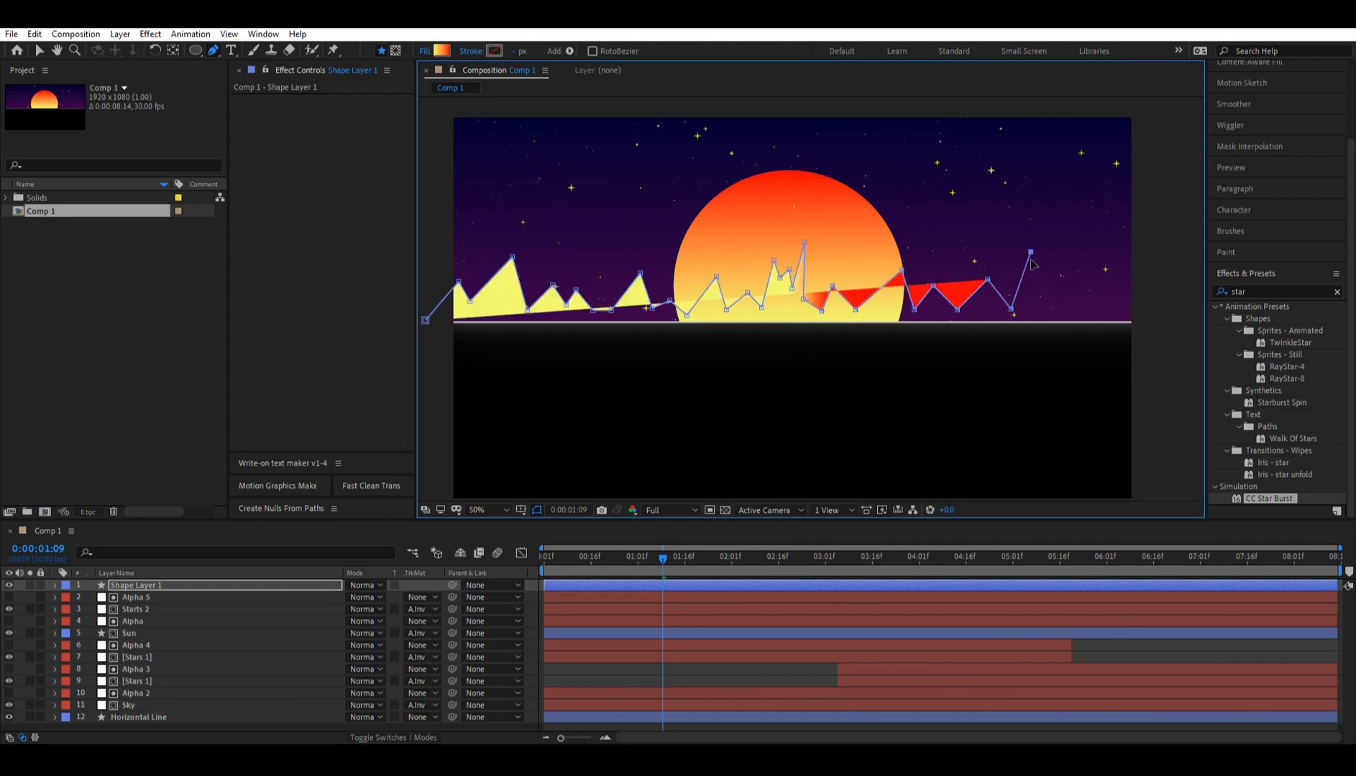
left_click(1049, 299)
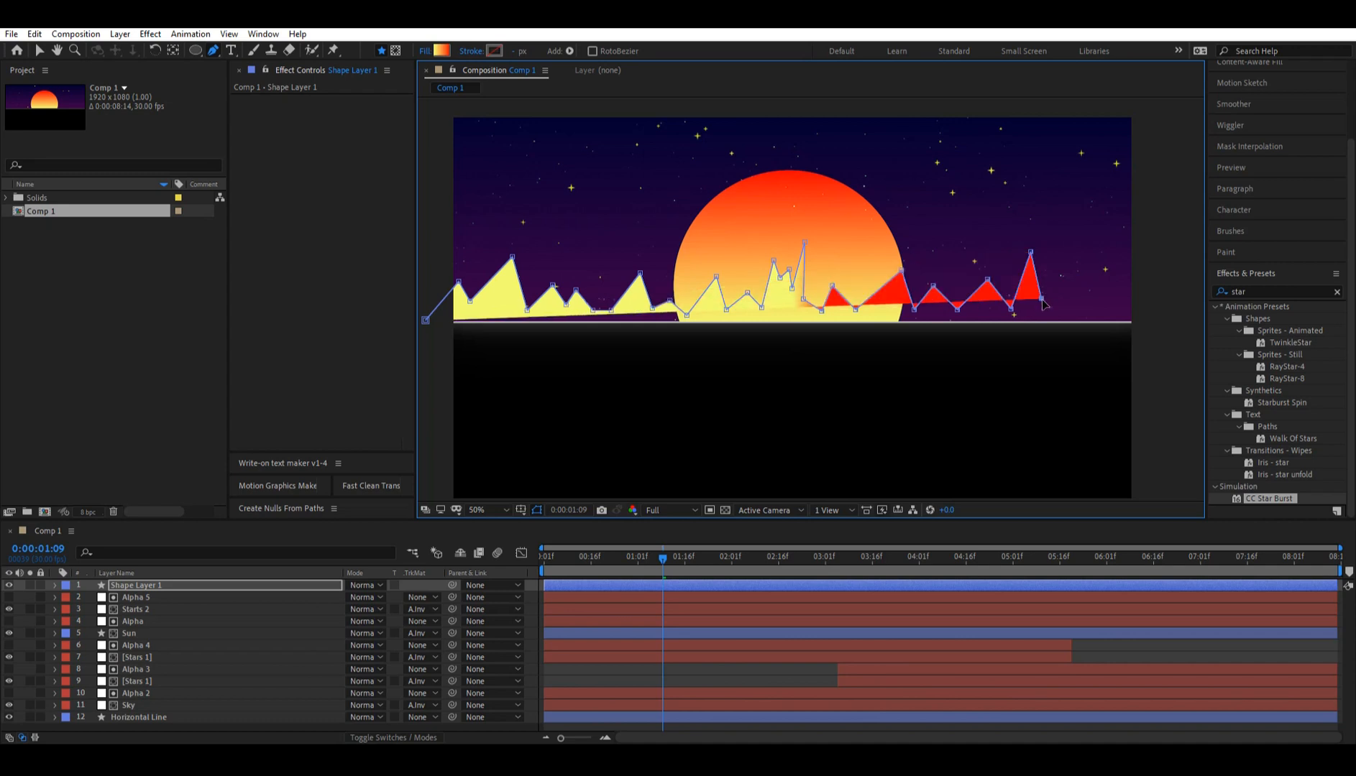
left_click(1055, 285)
left_click(1082, 310)
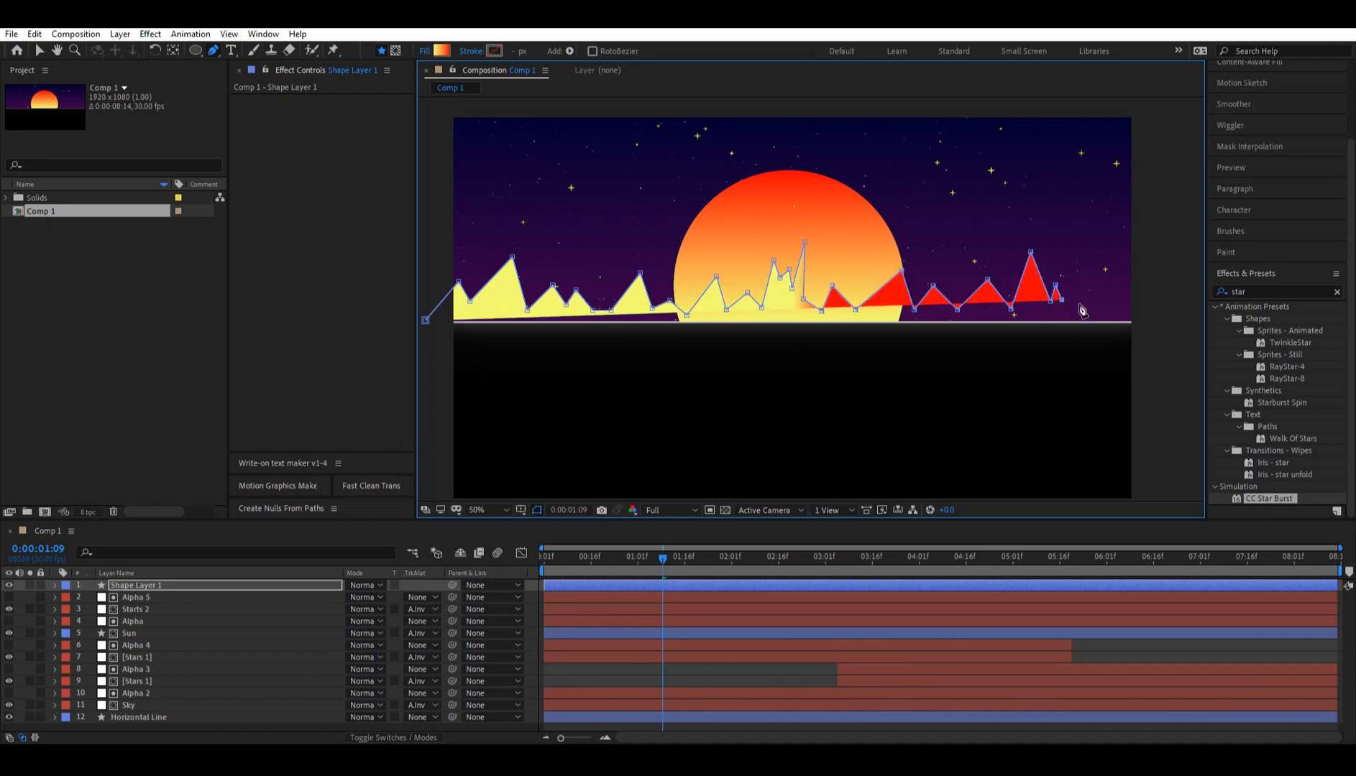
left_click(1097, 291)
left_click(1124, 314)
left_click(1148, 321)
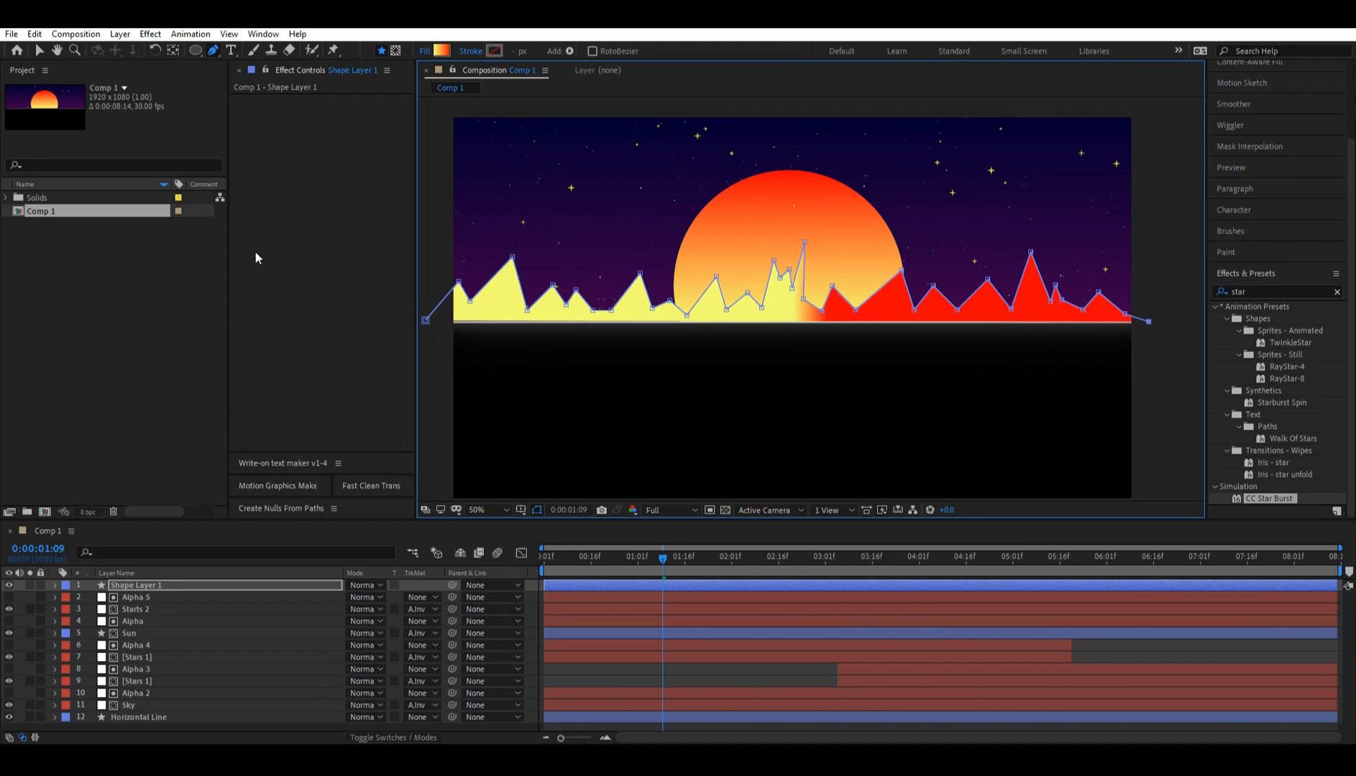
key("v")
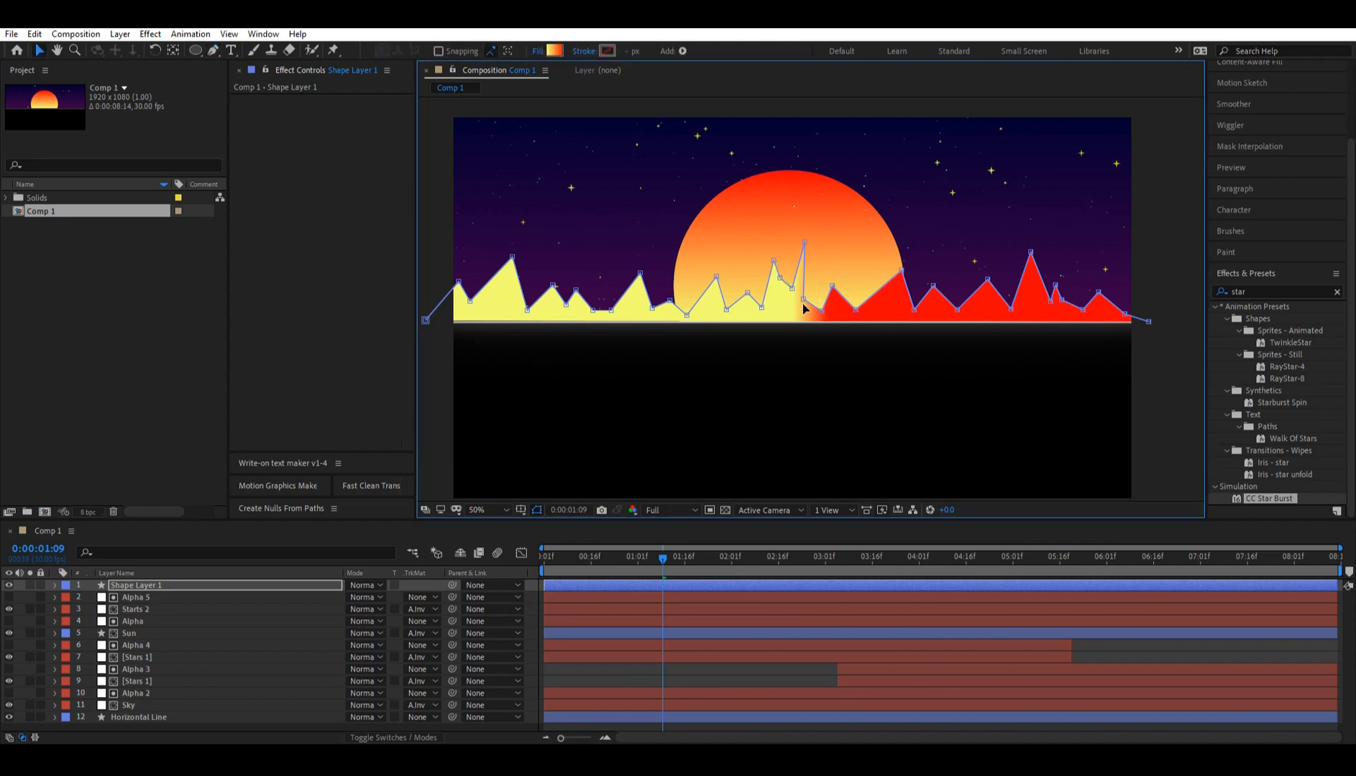
- Remove the stray vertex by the tallest central peak, smooth the neighbouring slopes, and fill the mountains with black (000000)
key("Delete")
left_click_drag(780, 278, 842, 286)
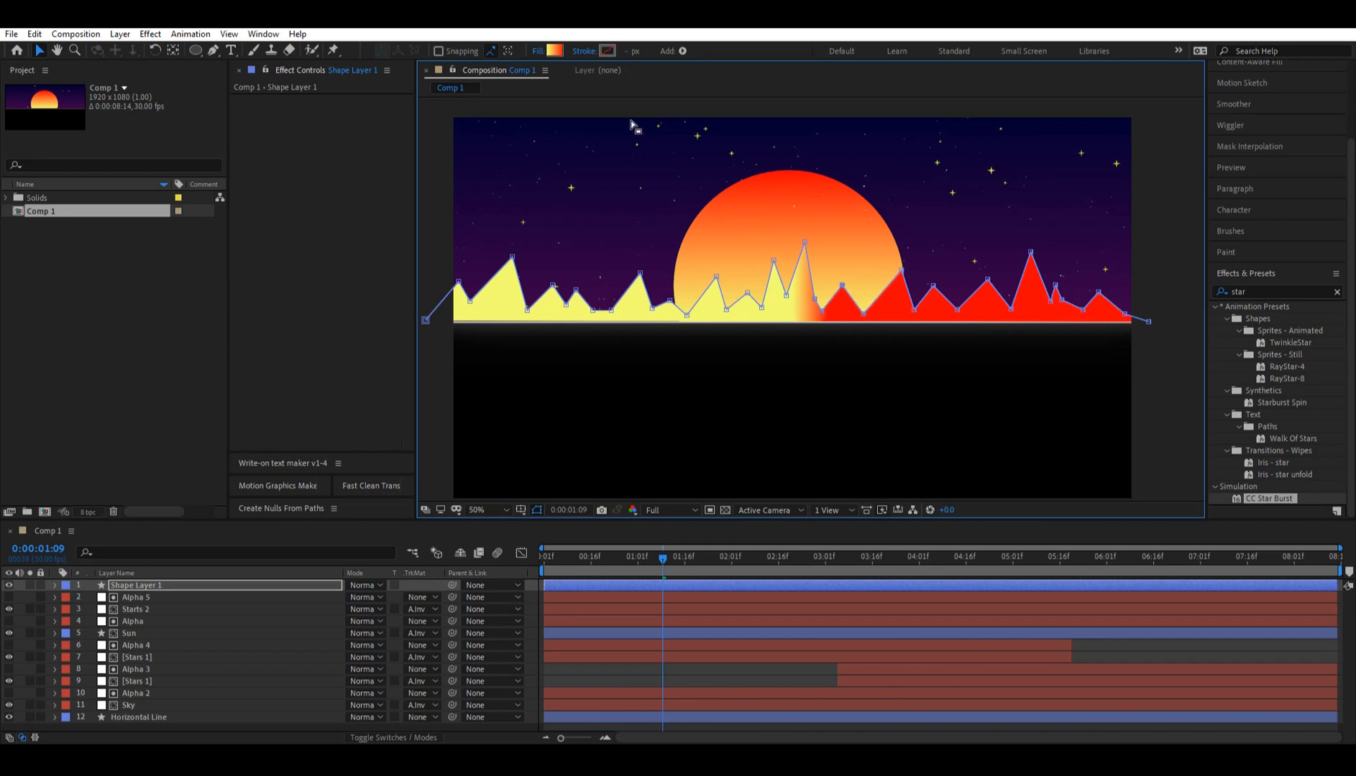
left_click(555, 50)
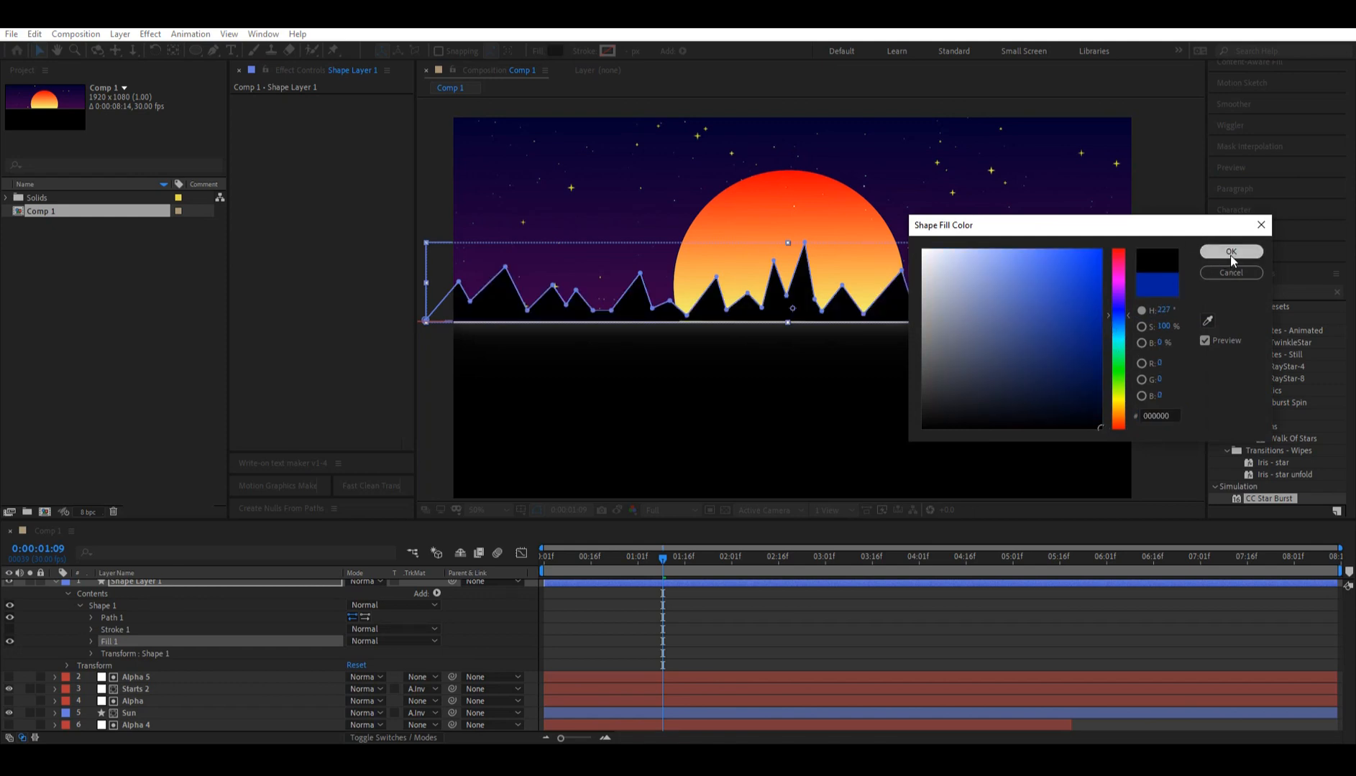
left_click(1230, 253)
left_click(689, 629)
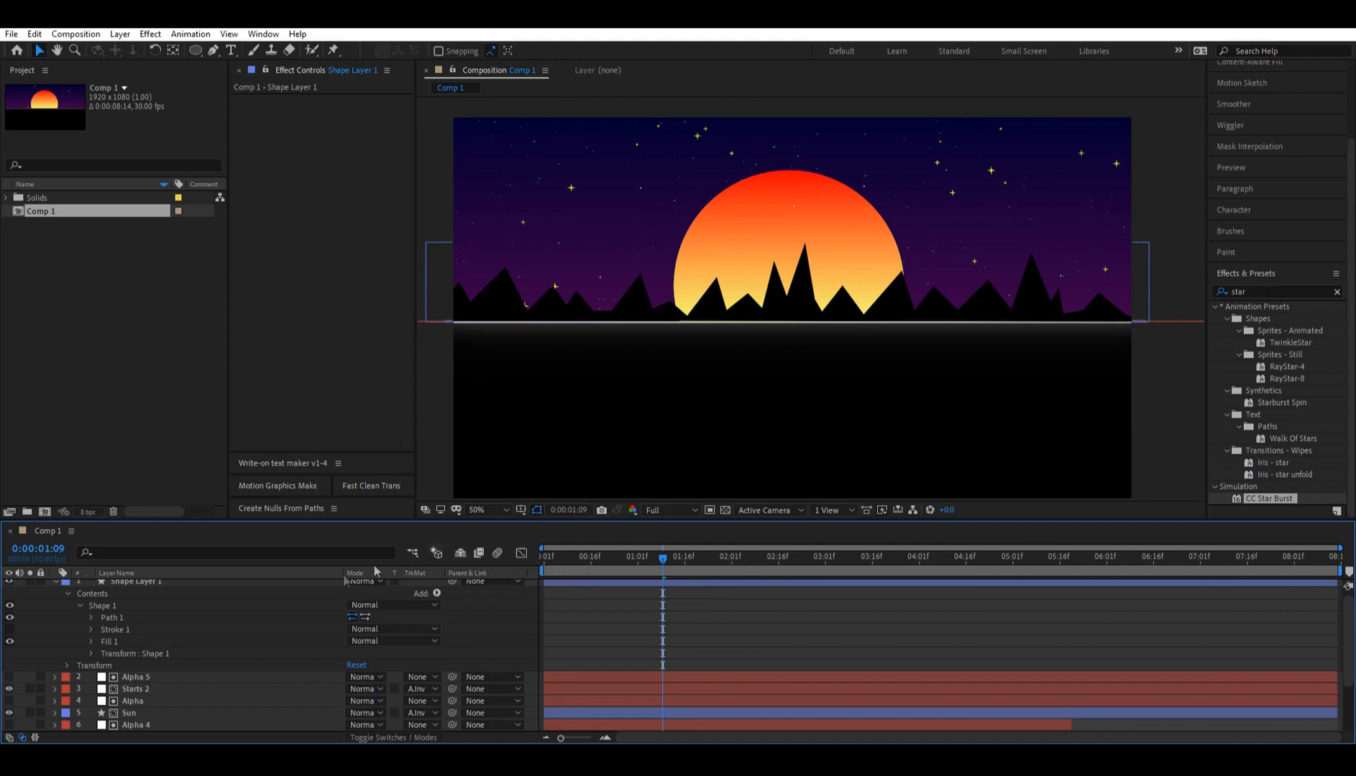
- Rename the mountain shape layer to Mountains
right_click(123, 586)
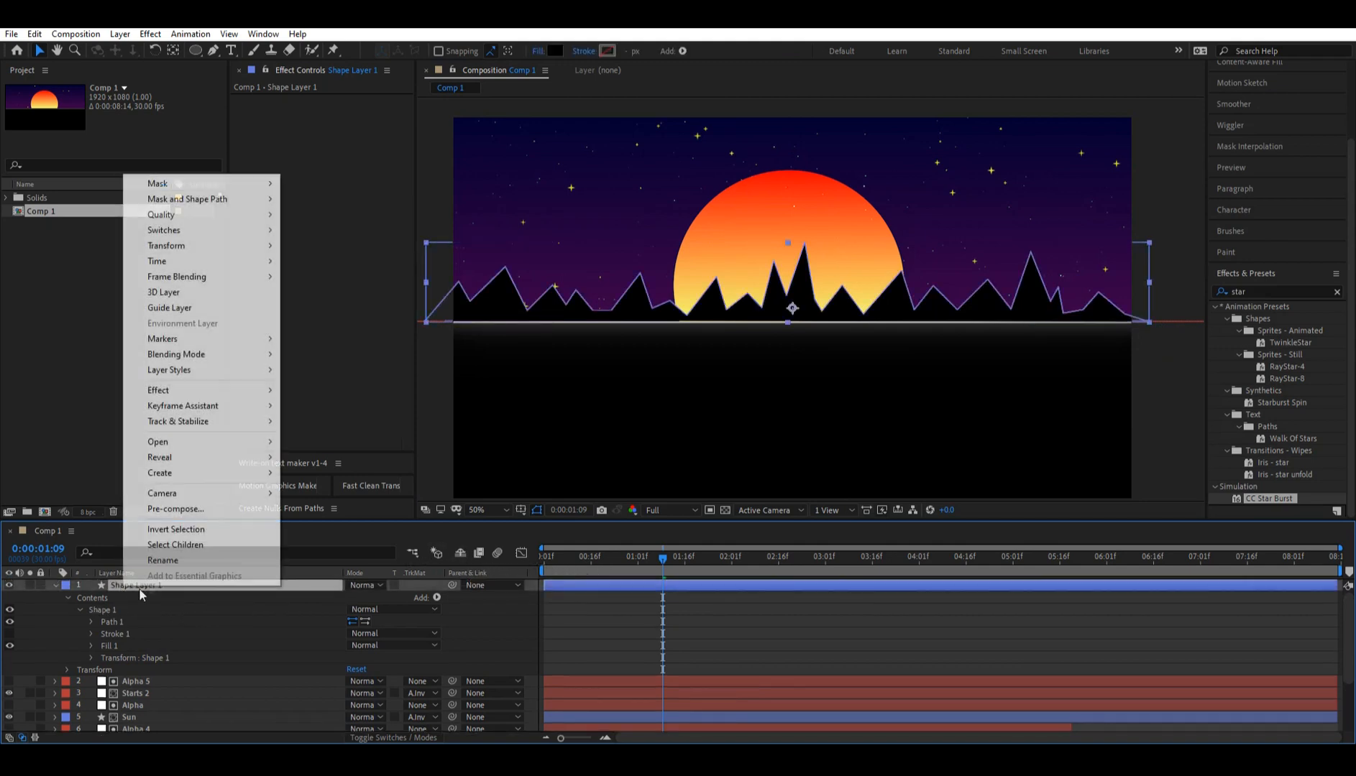
left_click(166, 562)
type("Mountains")
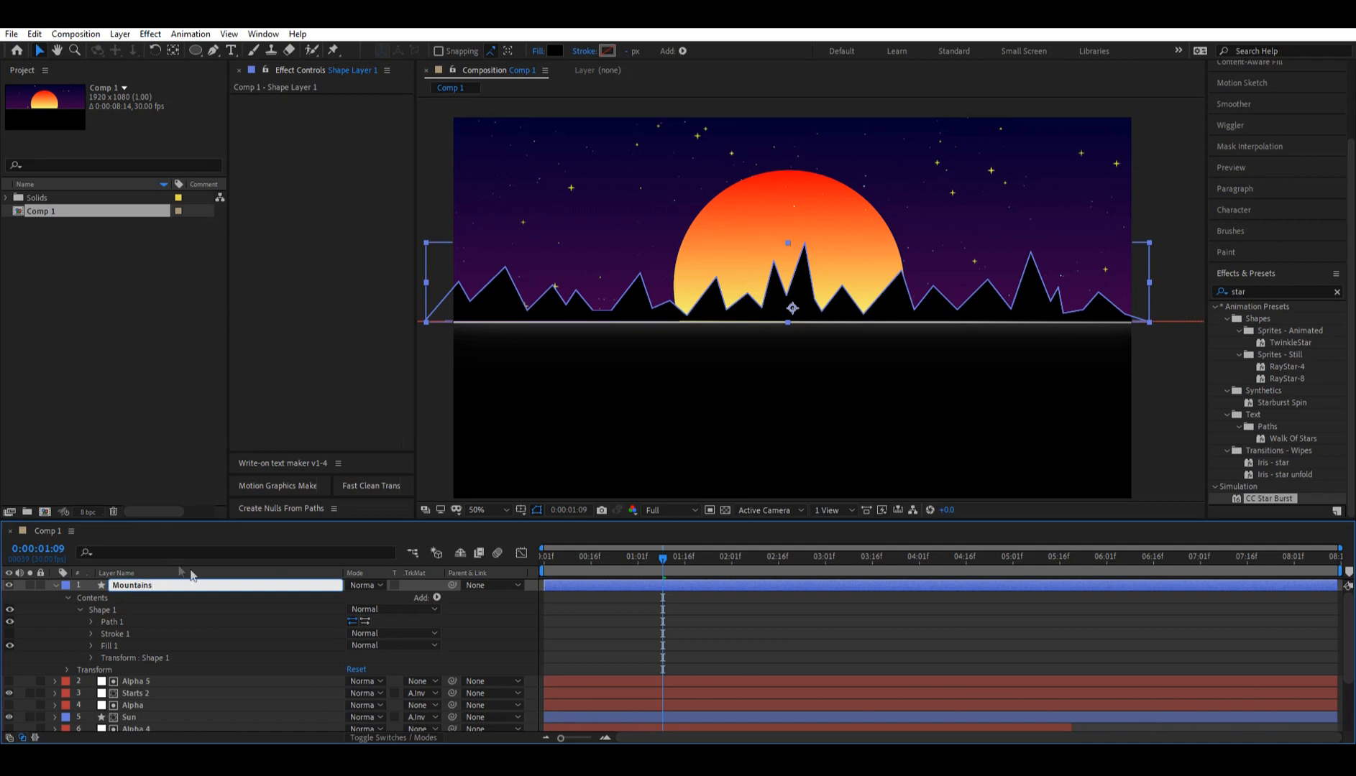
key("Return")
left_click(594, 628)
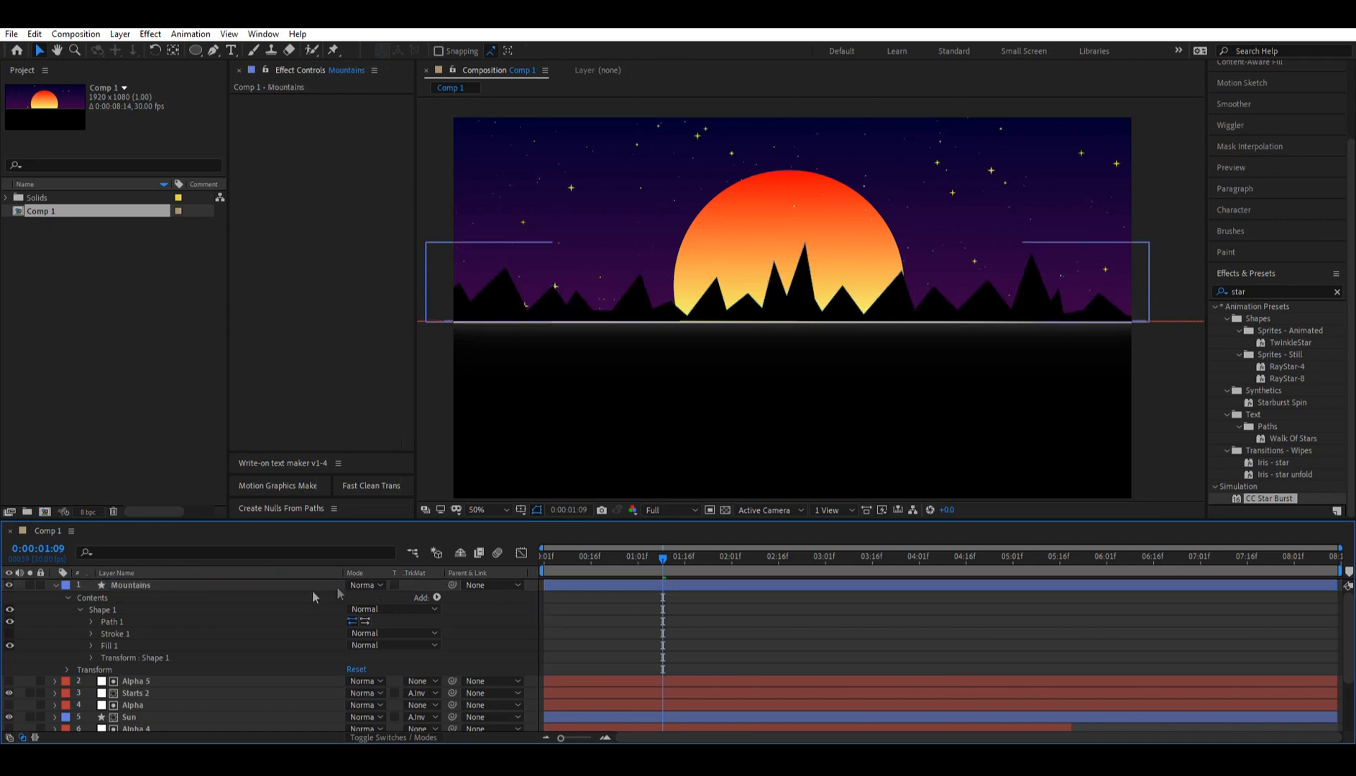
- Collapse the Mountains layer's properties and duplicate the layer
left_click(109, 583)
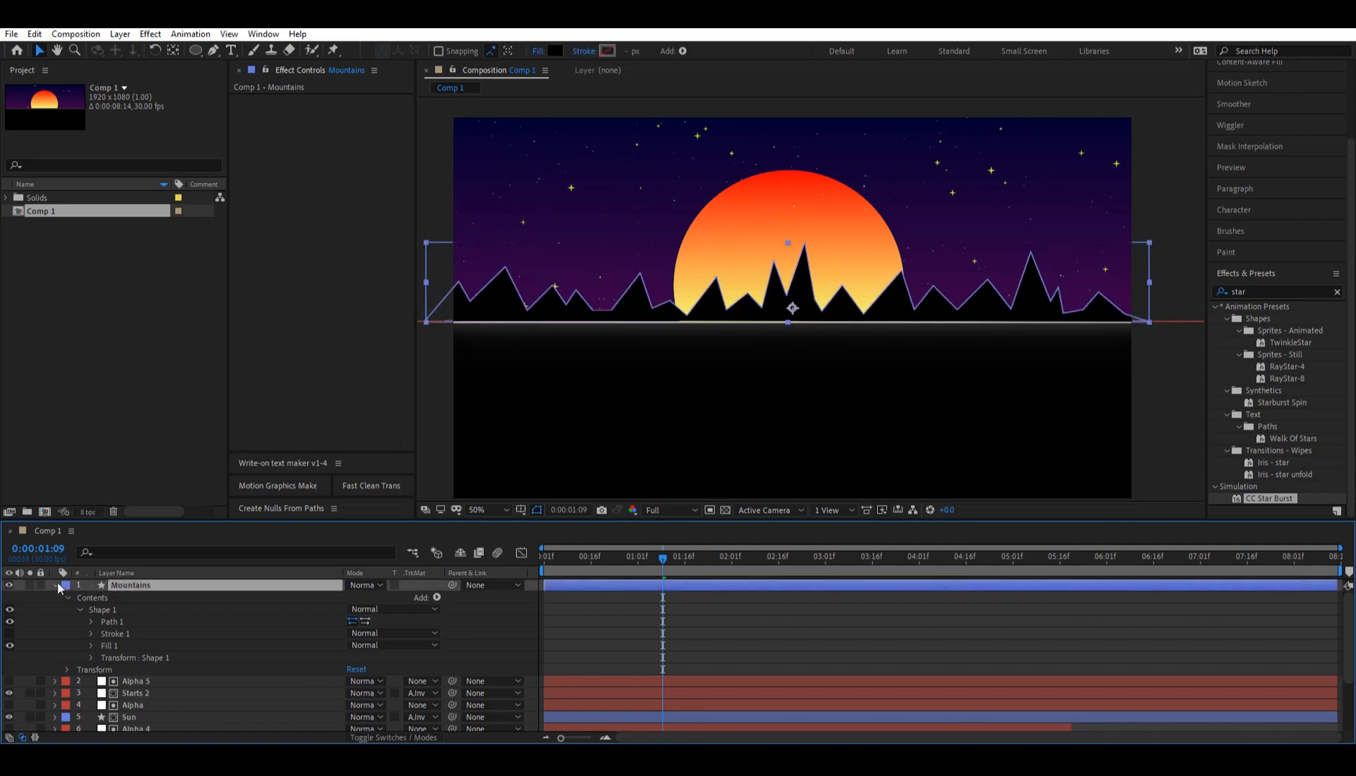
left_click(53, 584)
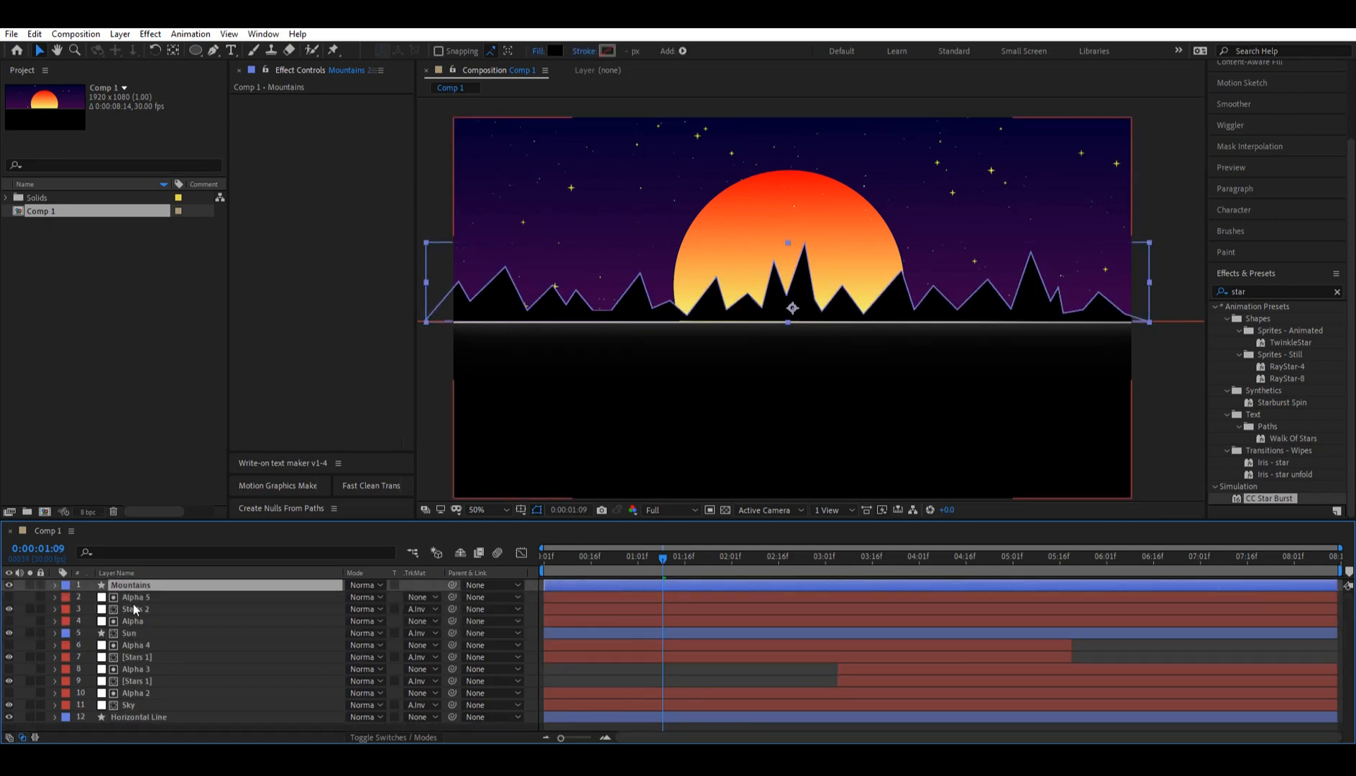
key("ctrl+d")
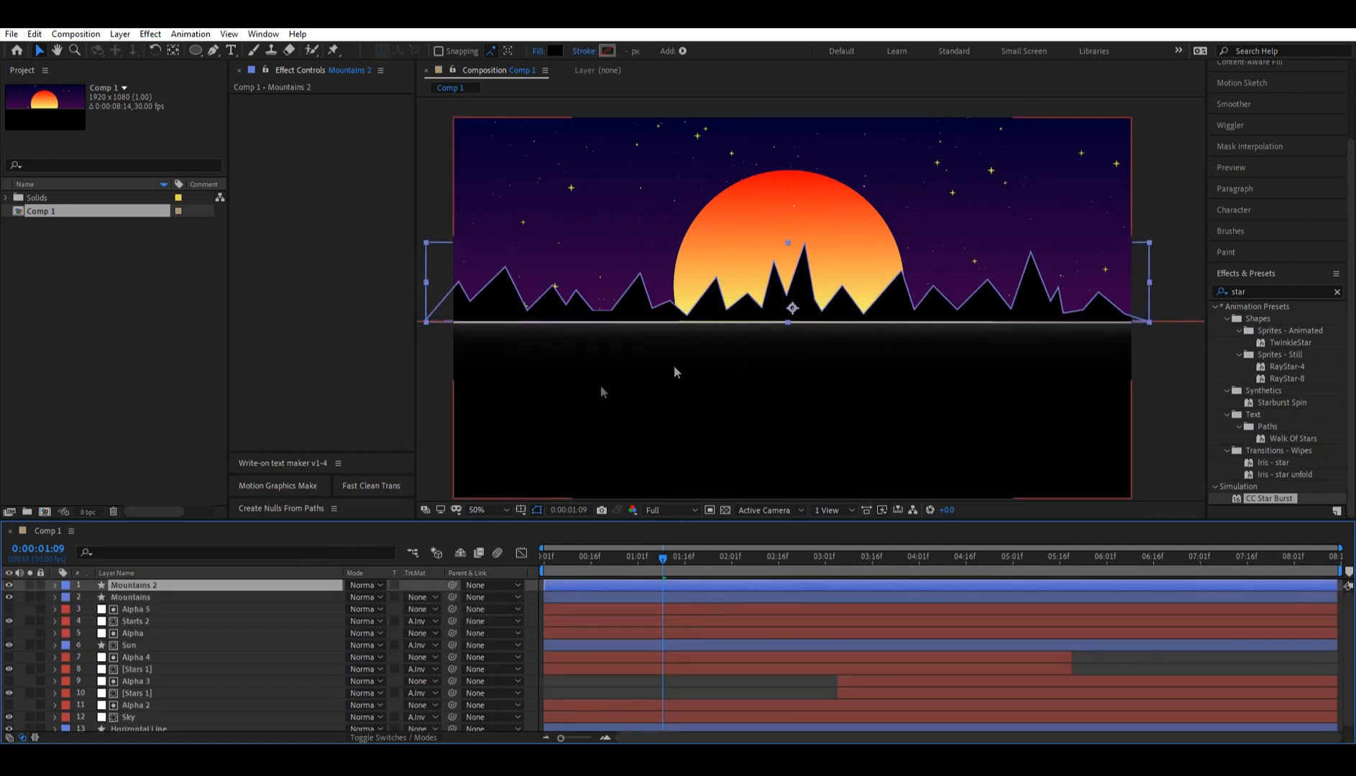
- Set the fill of the duplicated mountains to dark purple 25002F
left_click(53, 586)
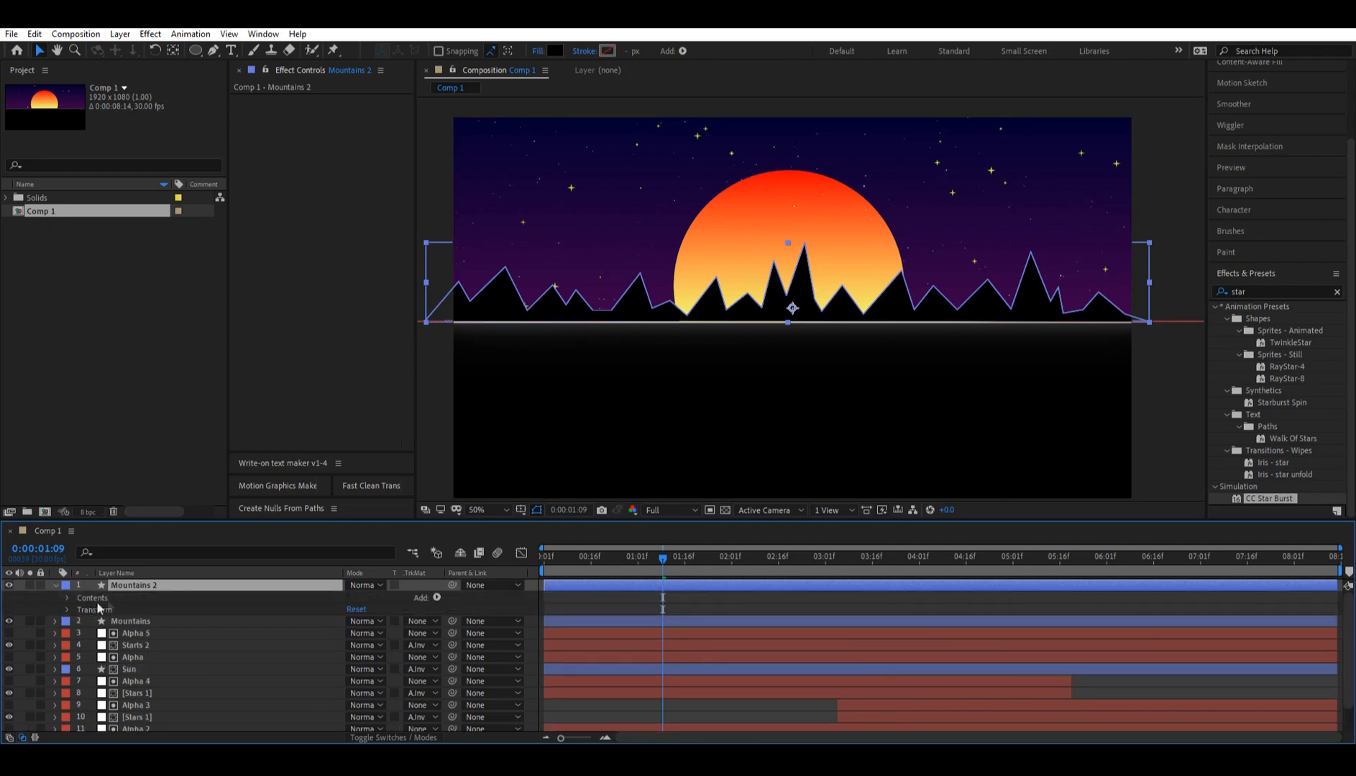
left_click(558, 51)
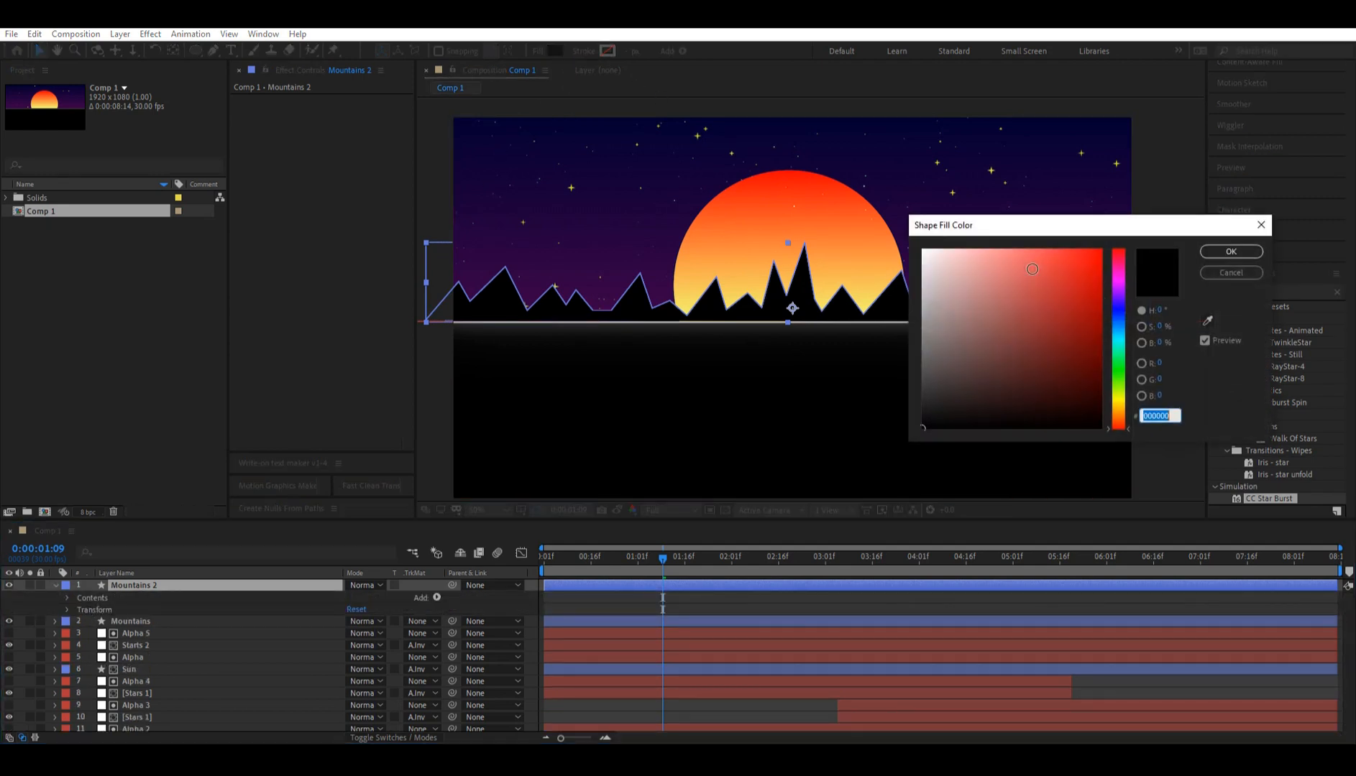
left_click(1120, 275)
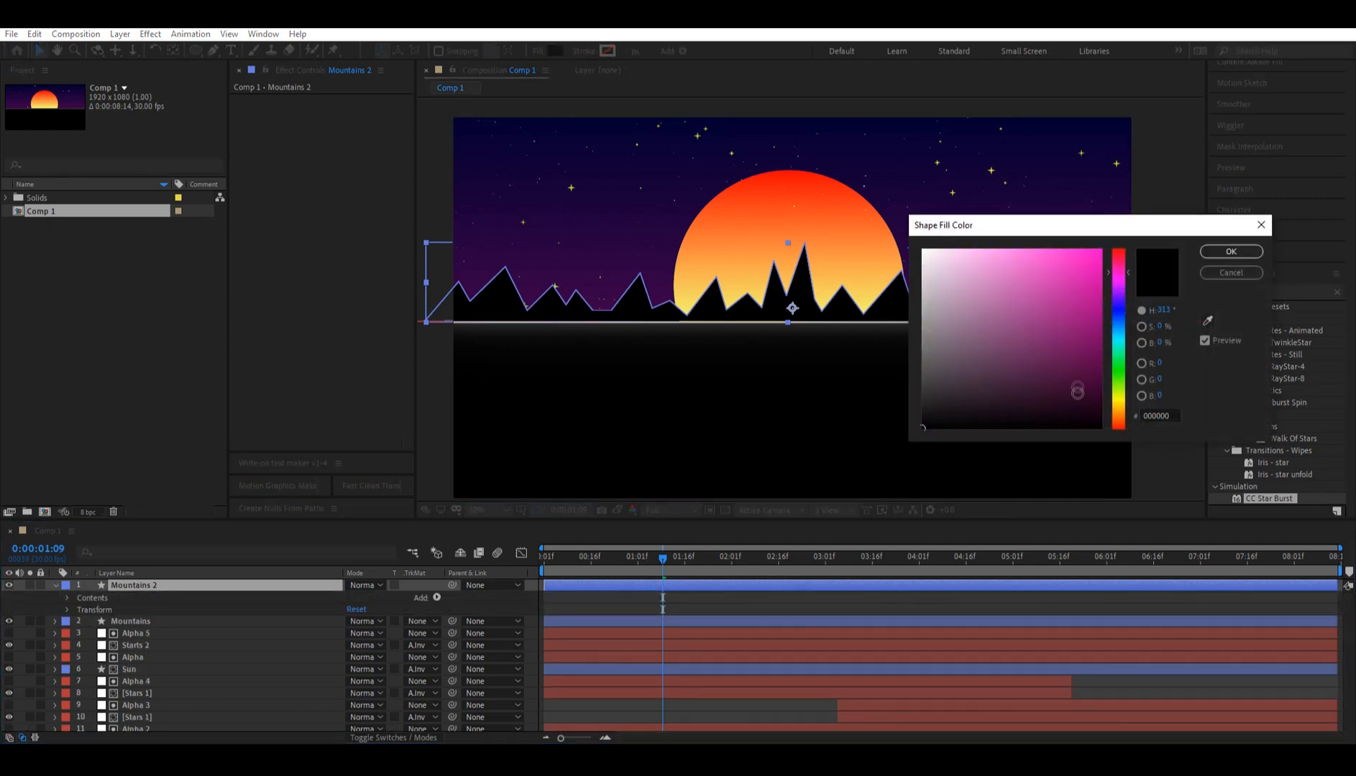
left_click(1120, 286)
left_click_drag(1082, 387, 1100, 395)
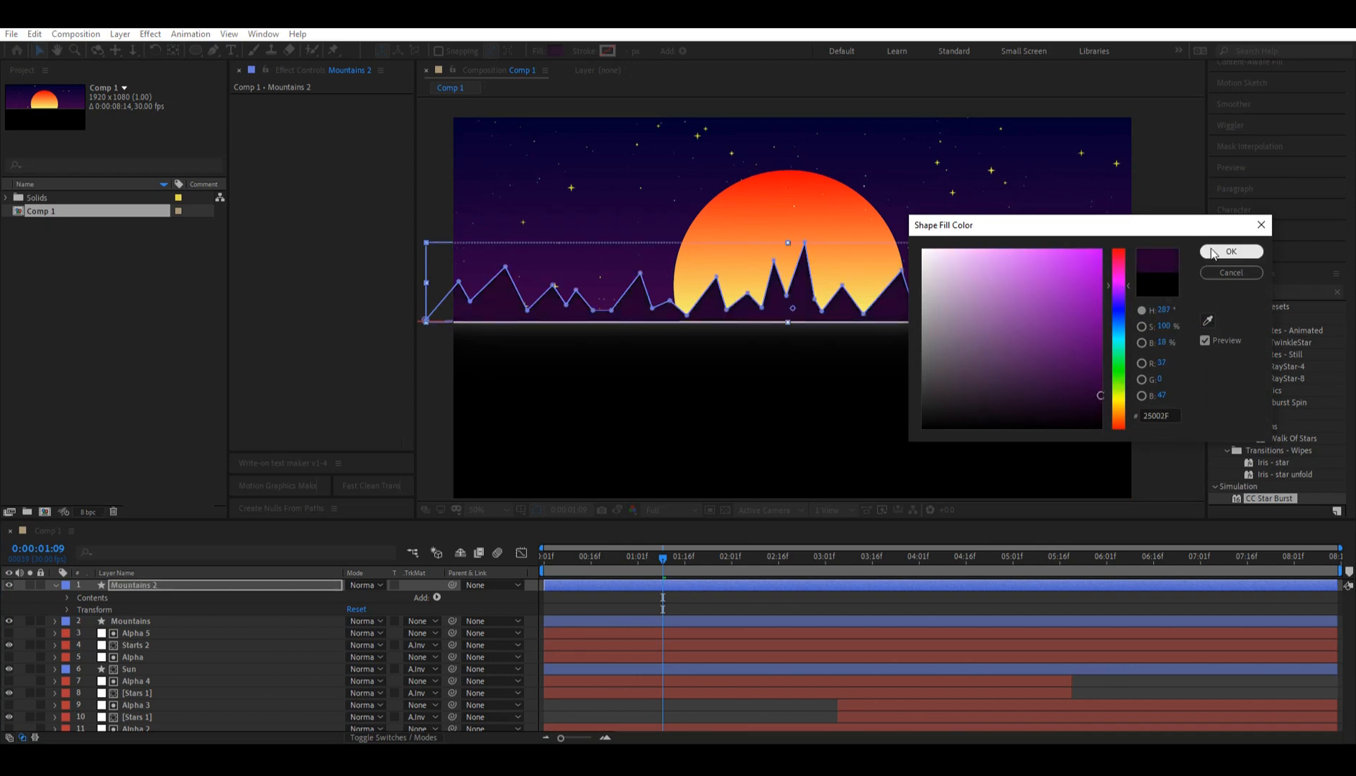
left_click(1230, 252)
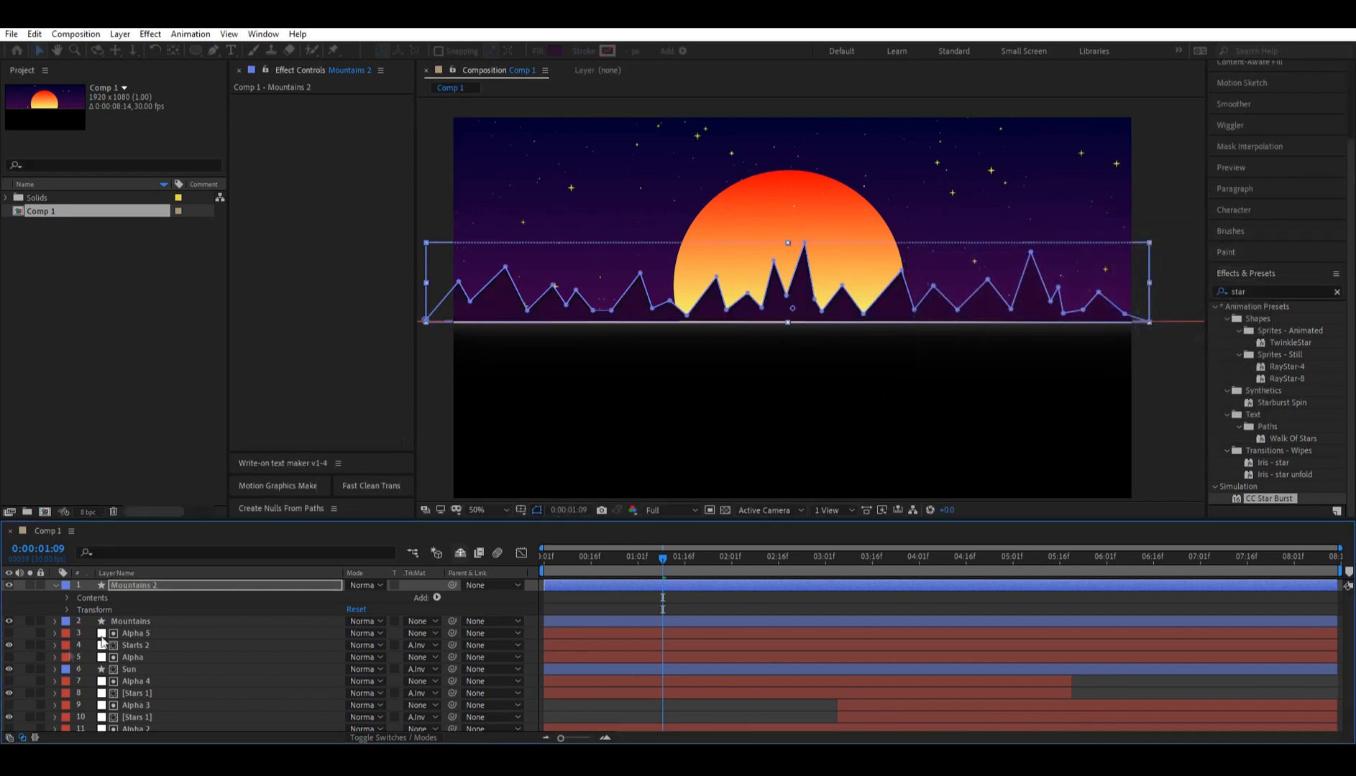
- Place Mountains 2 directly beneath Mountains and raise the vertices of its Path 1 at the left end to form a distinct back ridge
left_click(55, 584)
left_click_drag(126, 584, 129, 603)
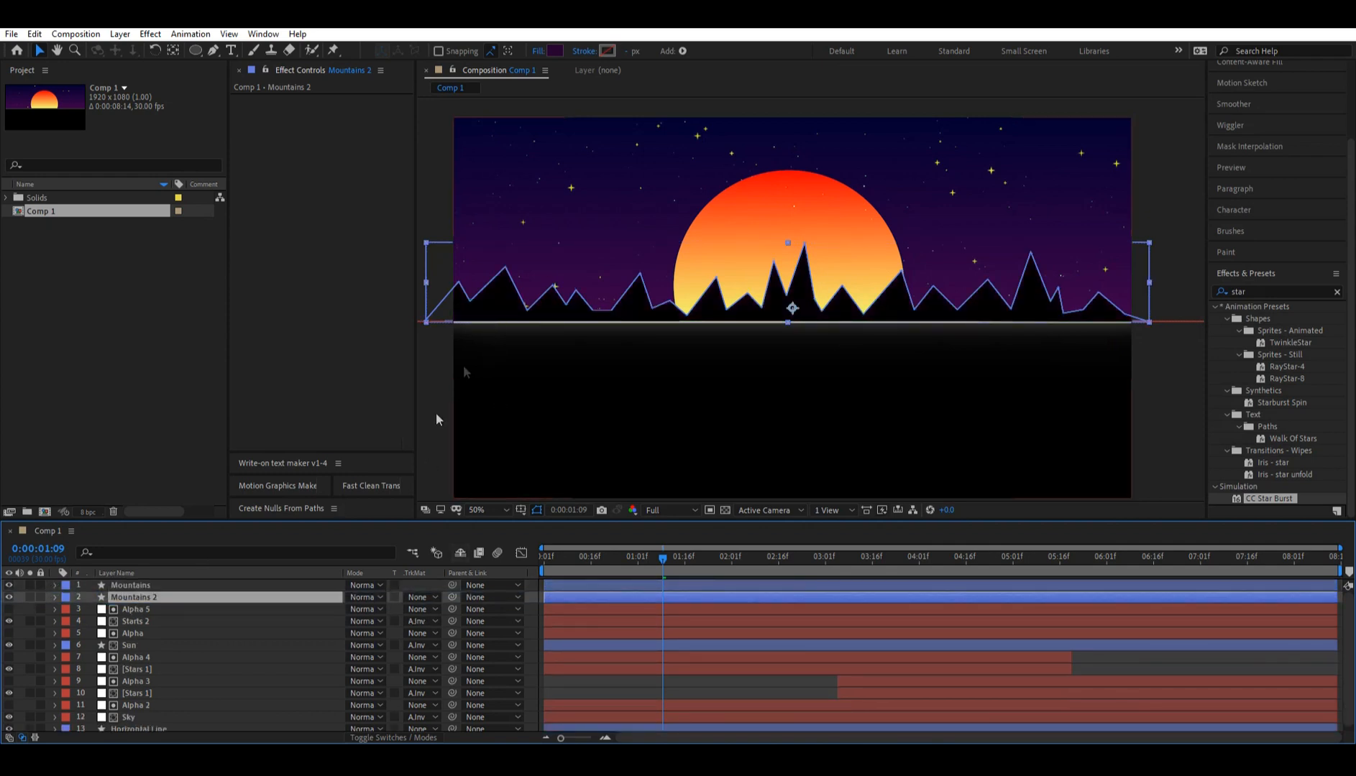
left_click(55, 596)
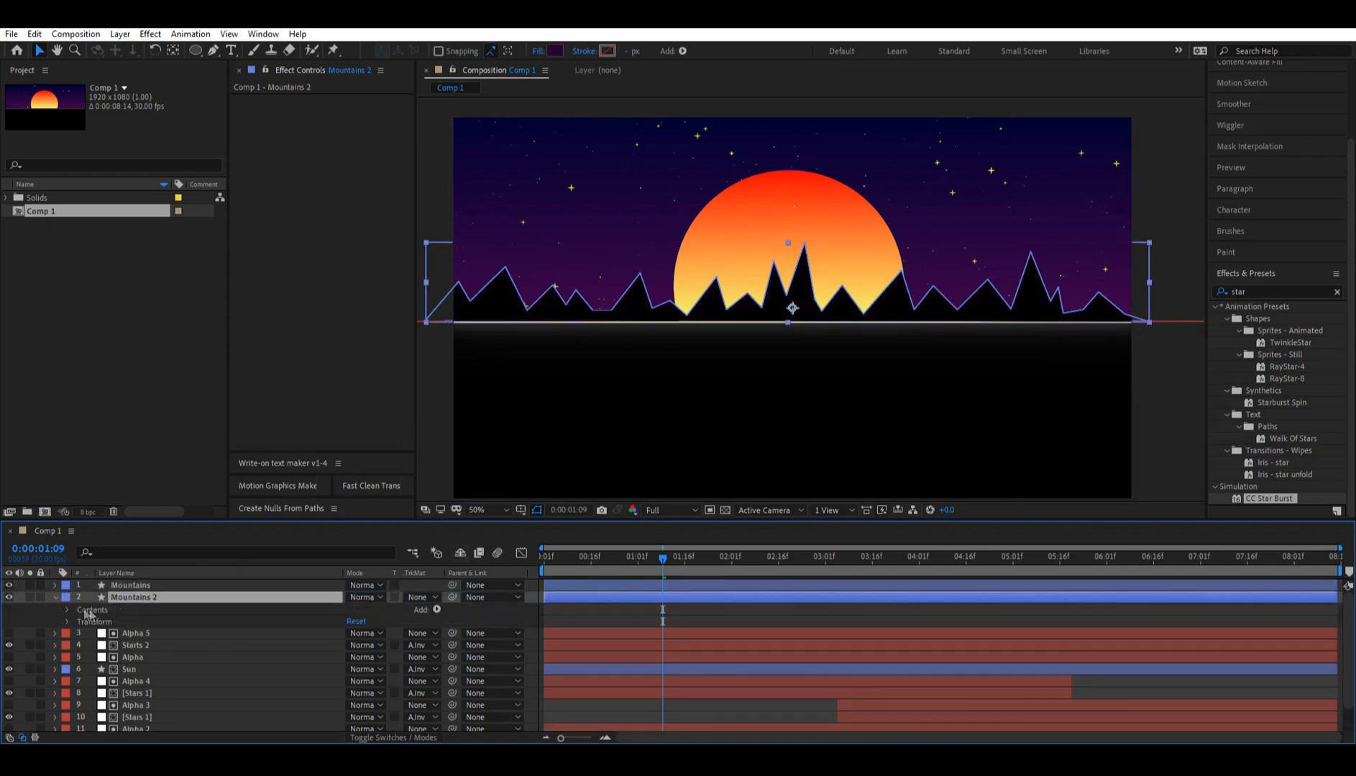
left_click(67, 609)
left_click(98, 622)
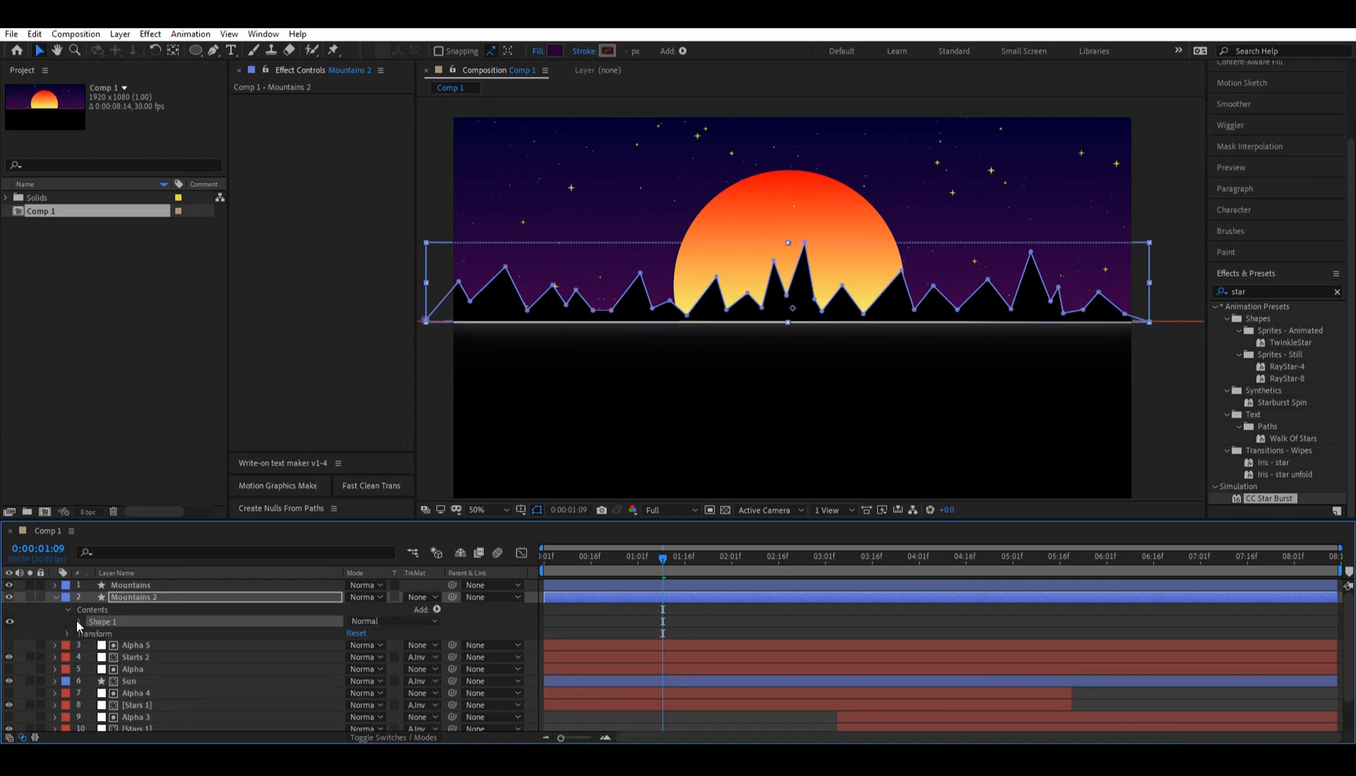
left_click(120, 634)
mouse_move(441, 256)
left_mouse_down()
mouse_move(476, 302)
mouse_move(460, 264)
mouse_move(529, 291)
mouse_move(556, 269)
left_mouse_up()
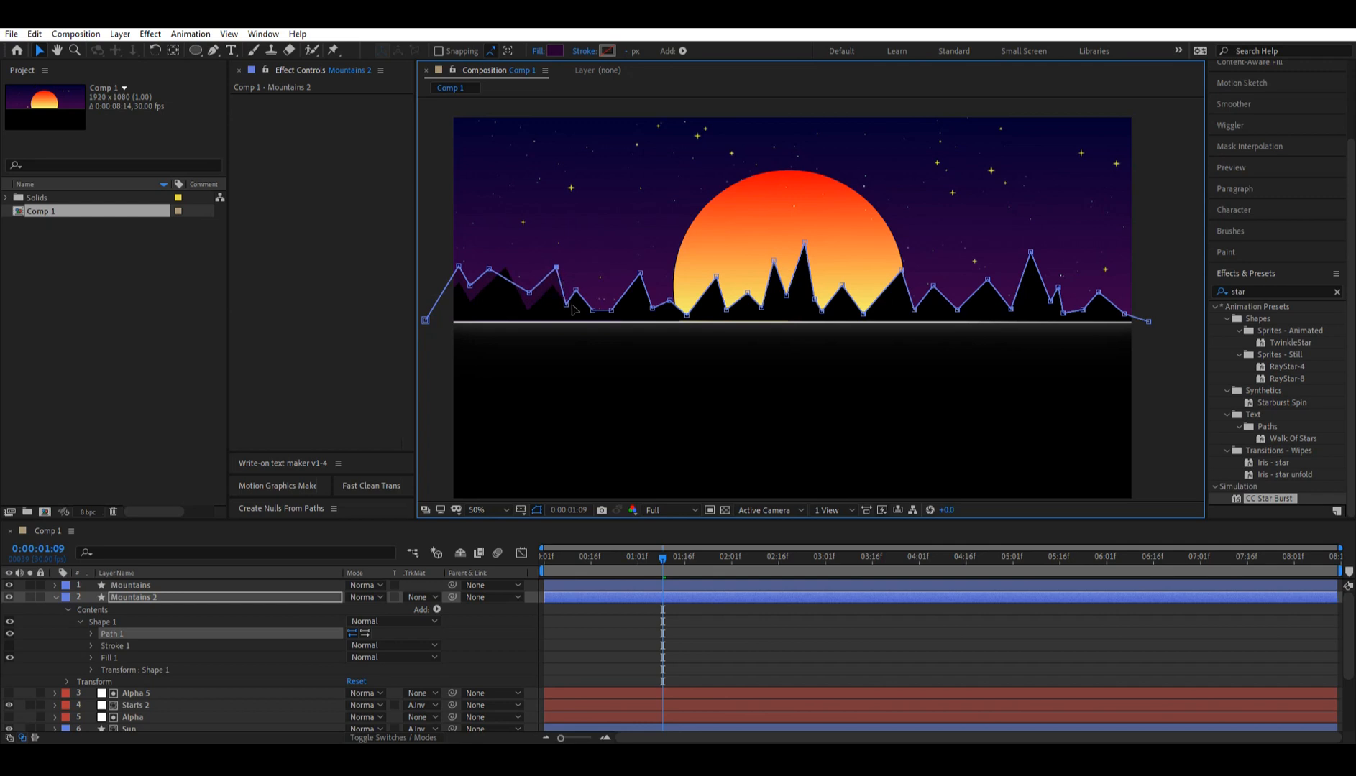
- Set the back ridge's fill to dark plum 4A0A39
left_click(555, 50)
left_click(1078, 377)
left_click(1231, 253)
- Reshape the rest of the Mountains 2 path, raising vertices across the sun and out to the right frame edge, and inspect the ridge
left_click_drag(594, 293, 724, 263)
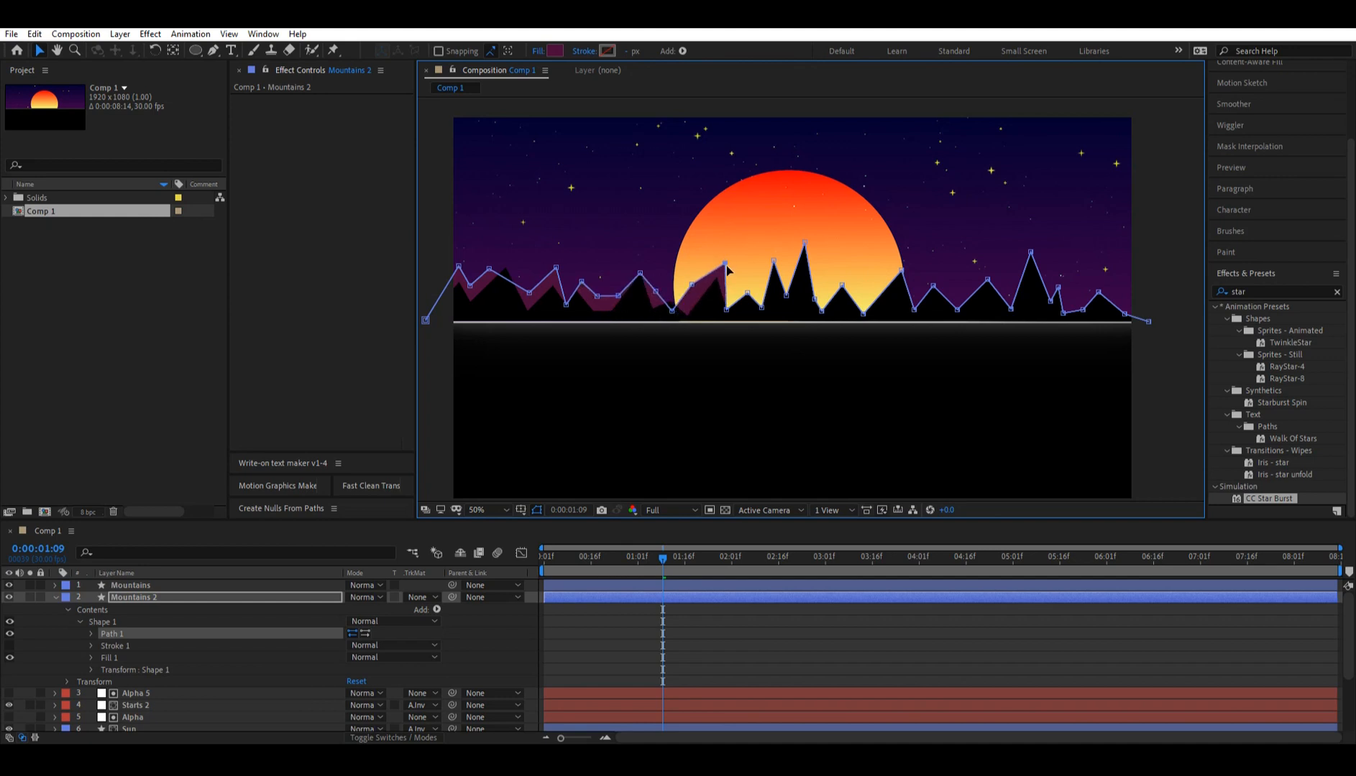
left_click_drag(726, 310, 865, 293)
left_click_drag(958, 310, 982, 271)
left_click_drag(913, 310, 915, 289)
left_click_drag(1010, 310, 1010, 257)
left_click_drag(1049, 301, 1139, 309)
scroll(826, 339, "up", 1)
scroll(823, 346, "down", 1)
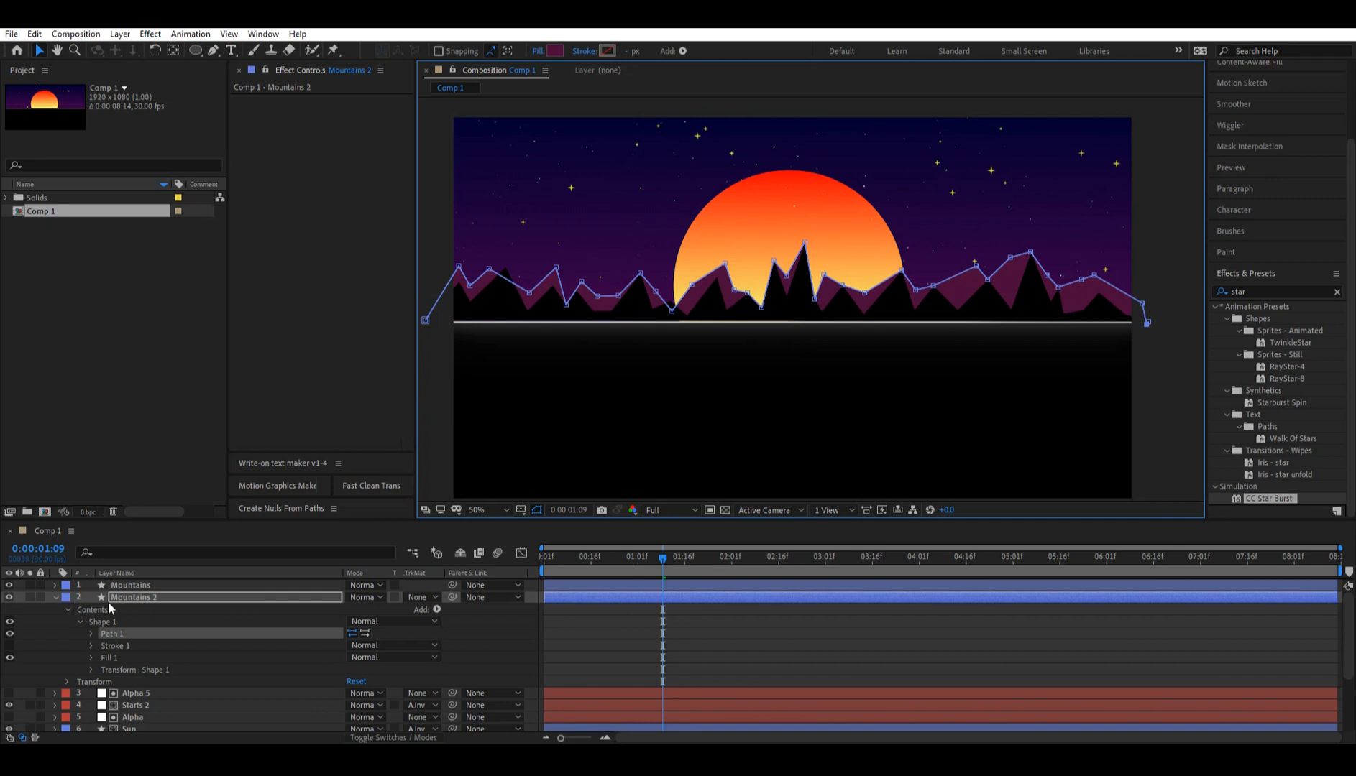
left_click(55, 598)
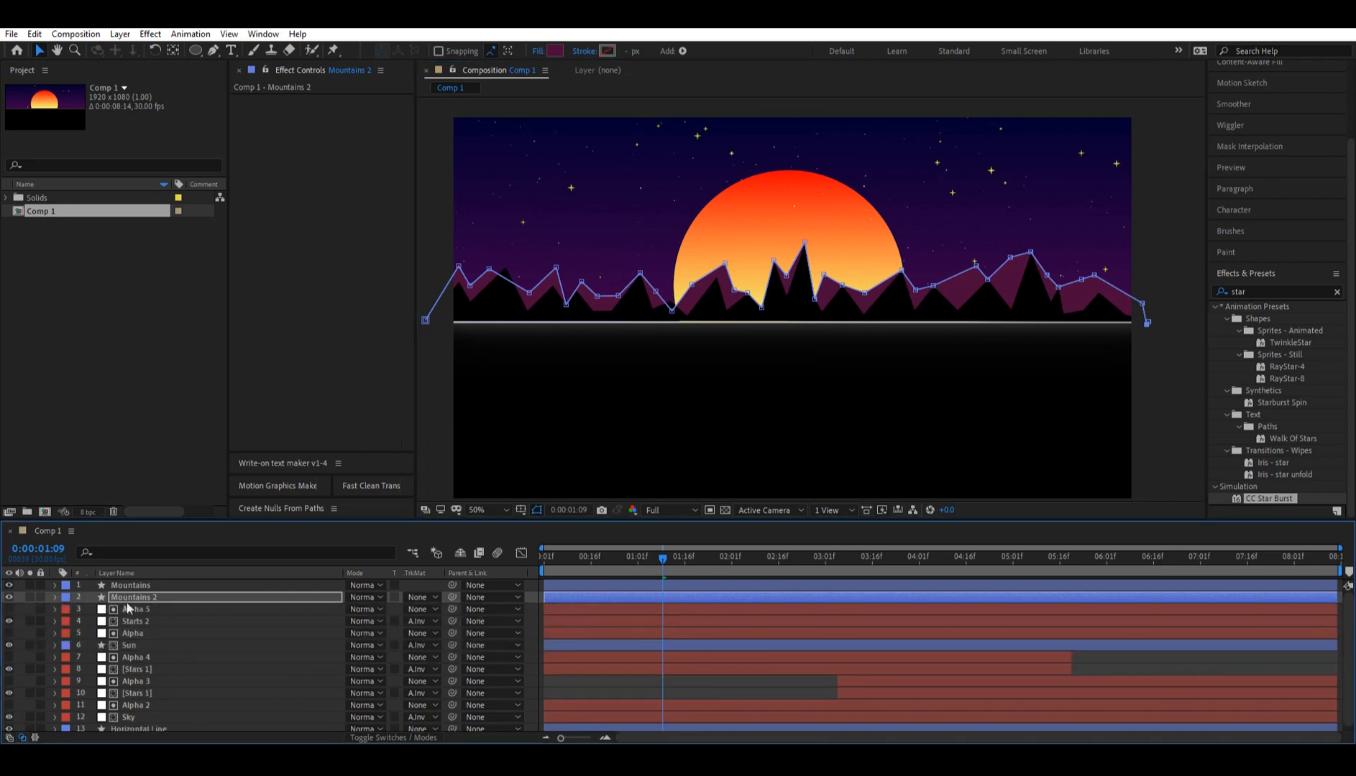
left_click(735, 680)
scroll(844, 348, "down", 1)
scroll(870, 361, "up", 2)
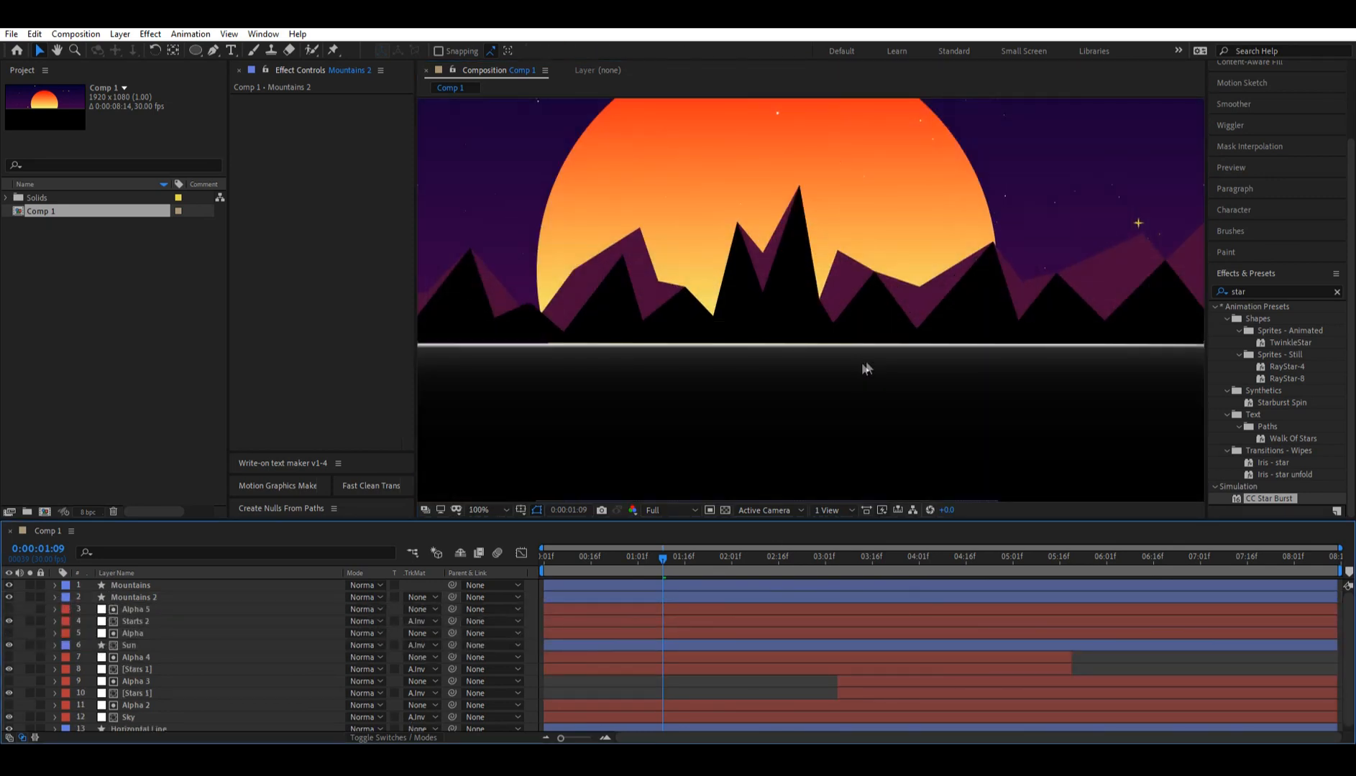
scroll(866, 368, "down", 1)
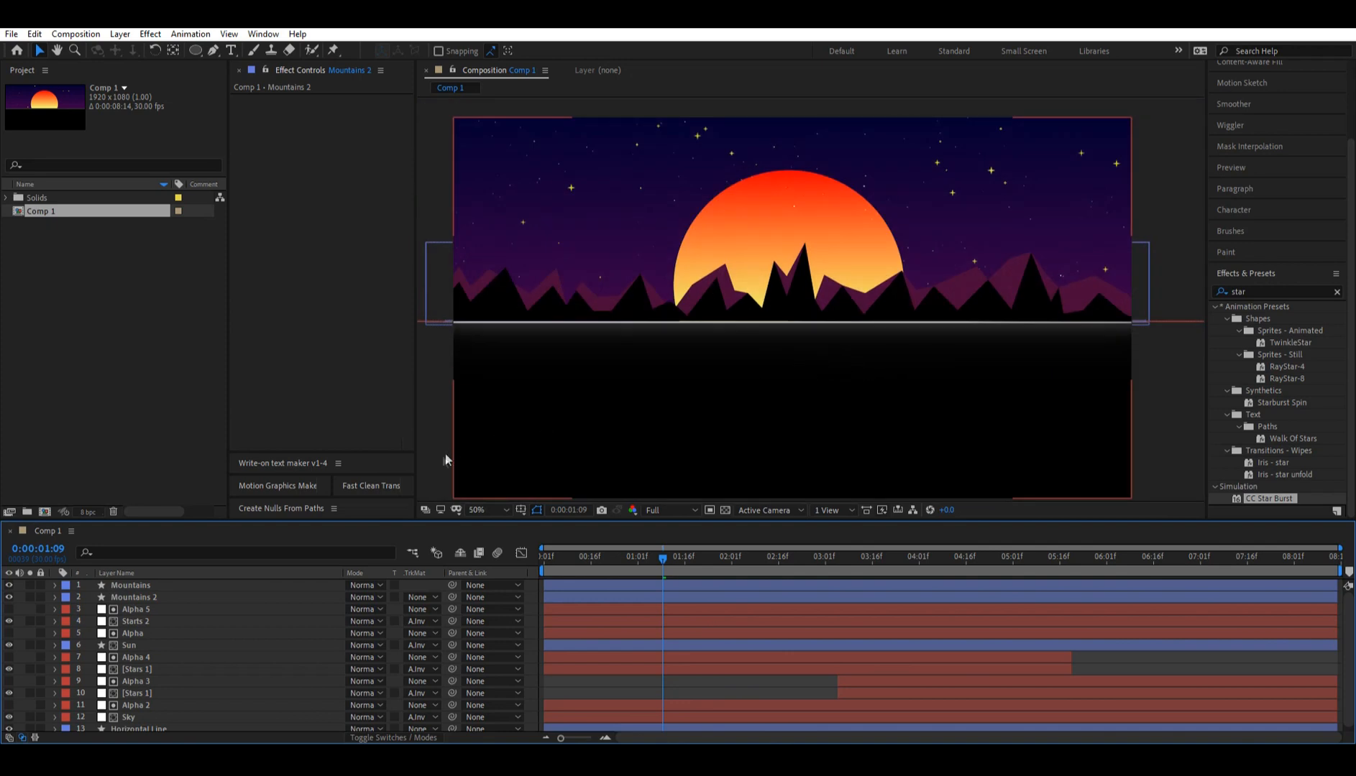
- Brighten the End Color of the Sky layer's Gradient Ramp to a vivid magenta
scroll(138, 674, "down", 1)
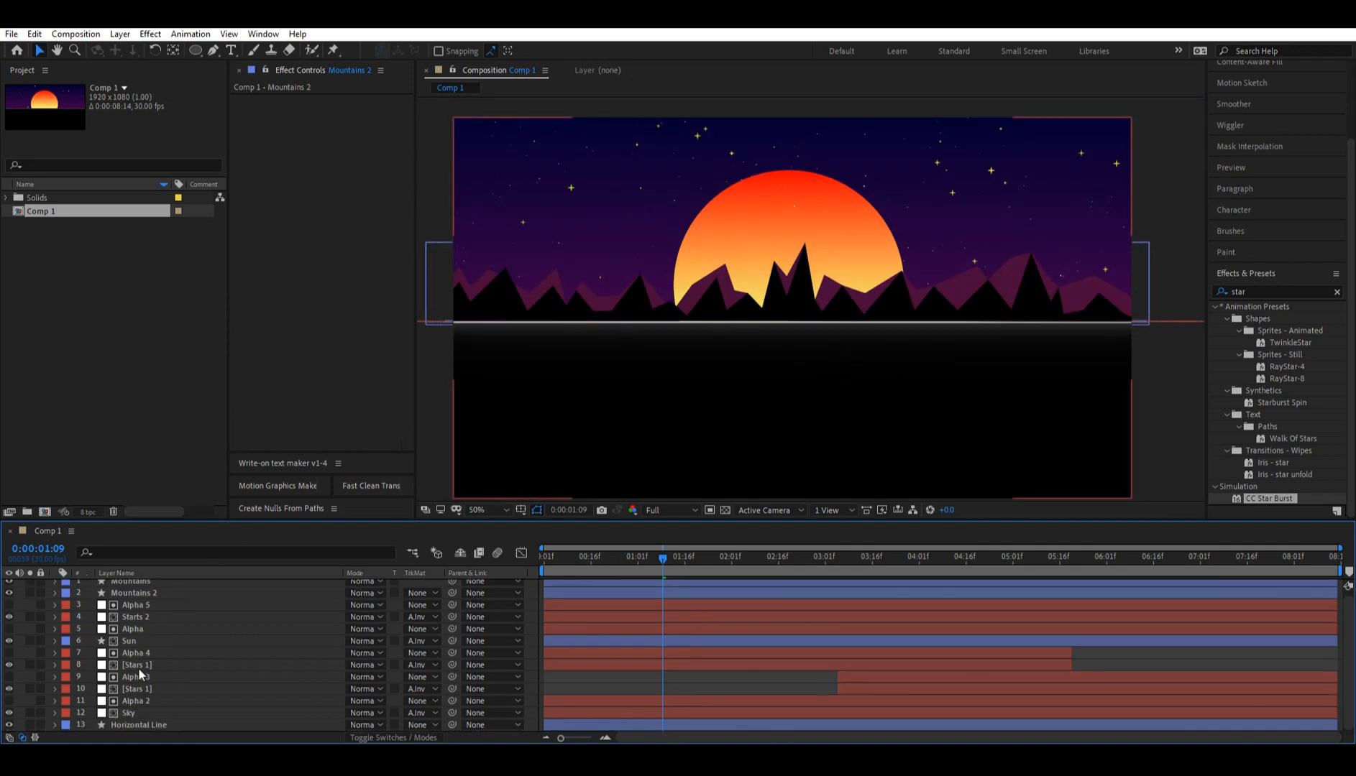
left_click(150, 714)
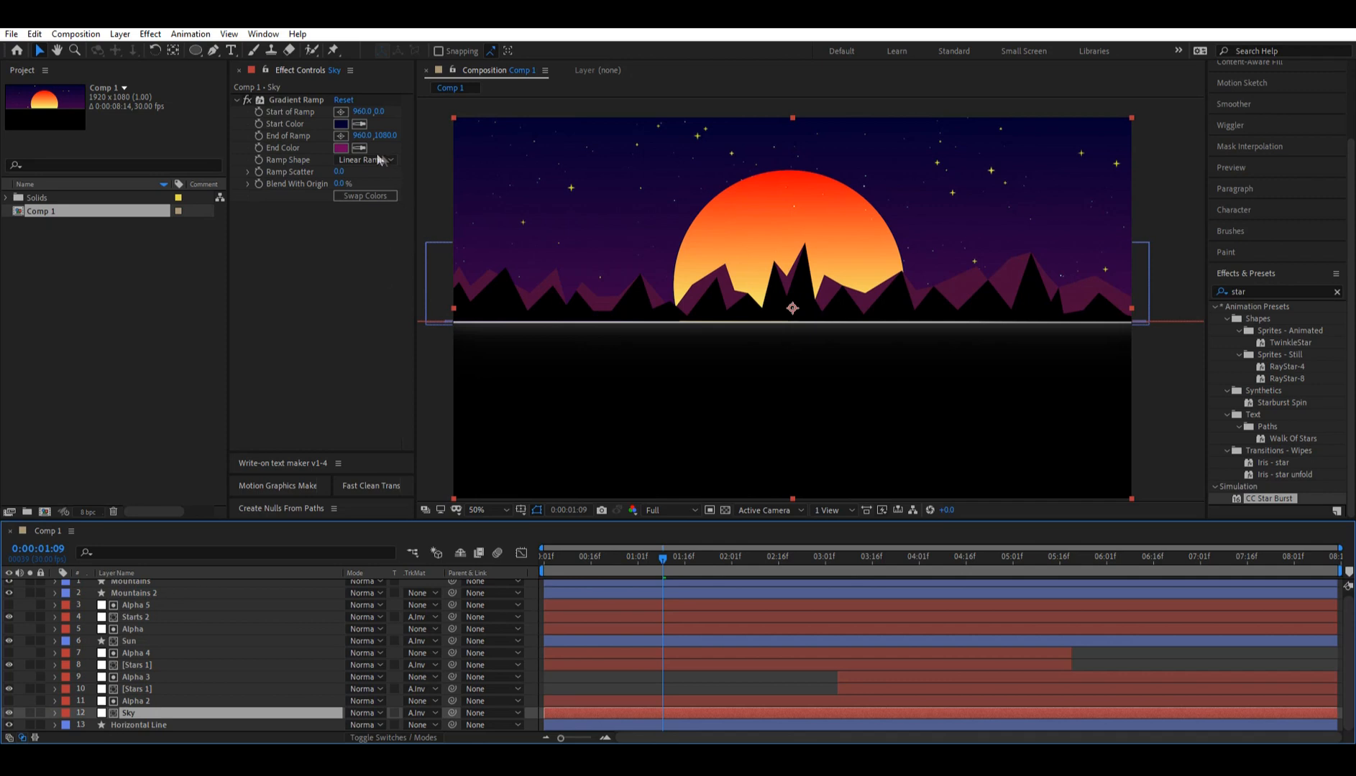
left_click(341, 148)
left_click_drag(1107, 349, 1102, 301)
left_click(1231, 251)
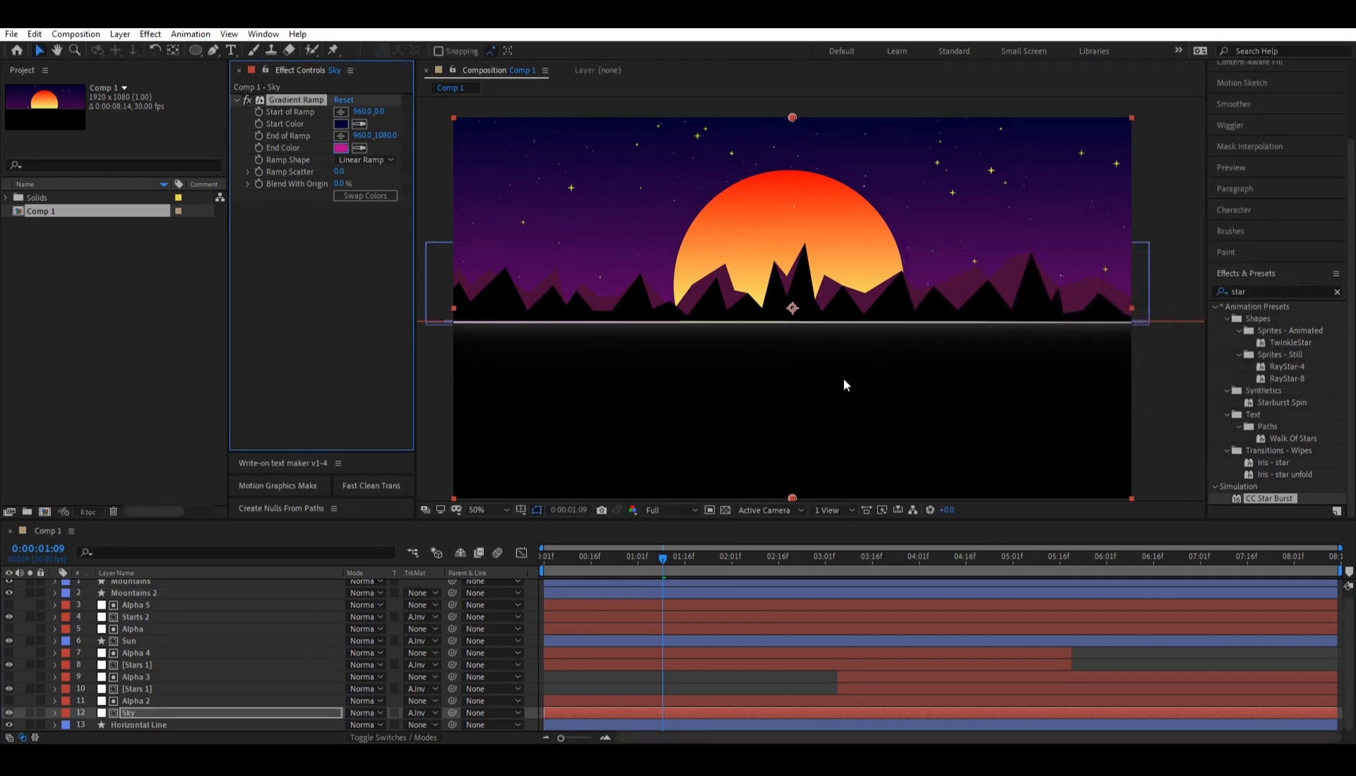
left_click(340, 148)
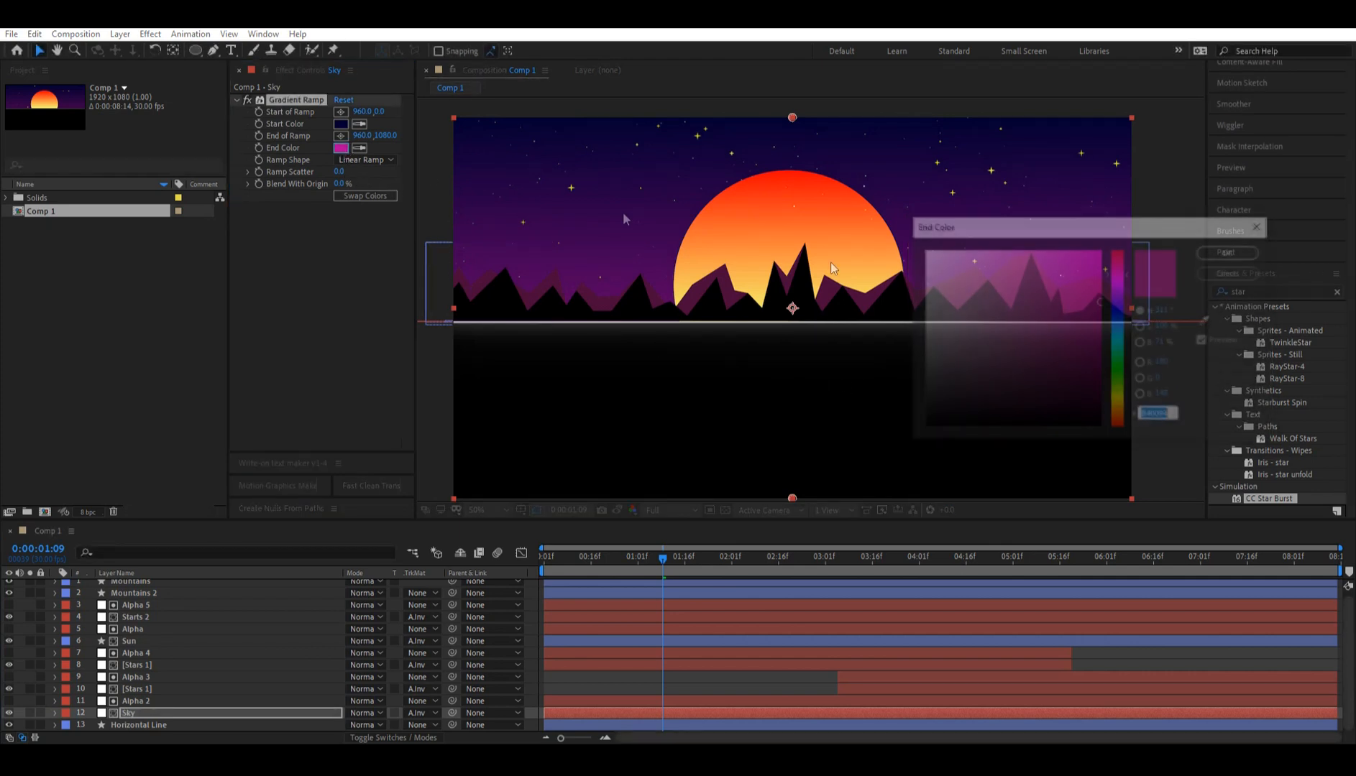
left_click_drag(1095, 302, 1109, 271)
left_click(1222, 252)
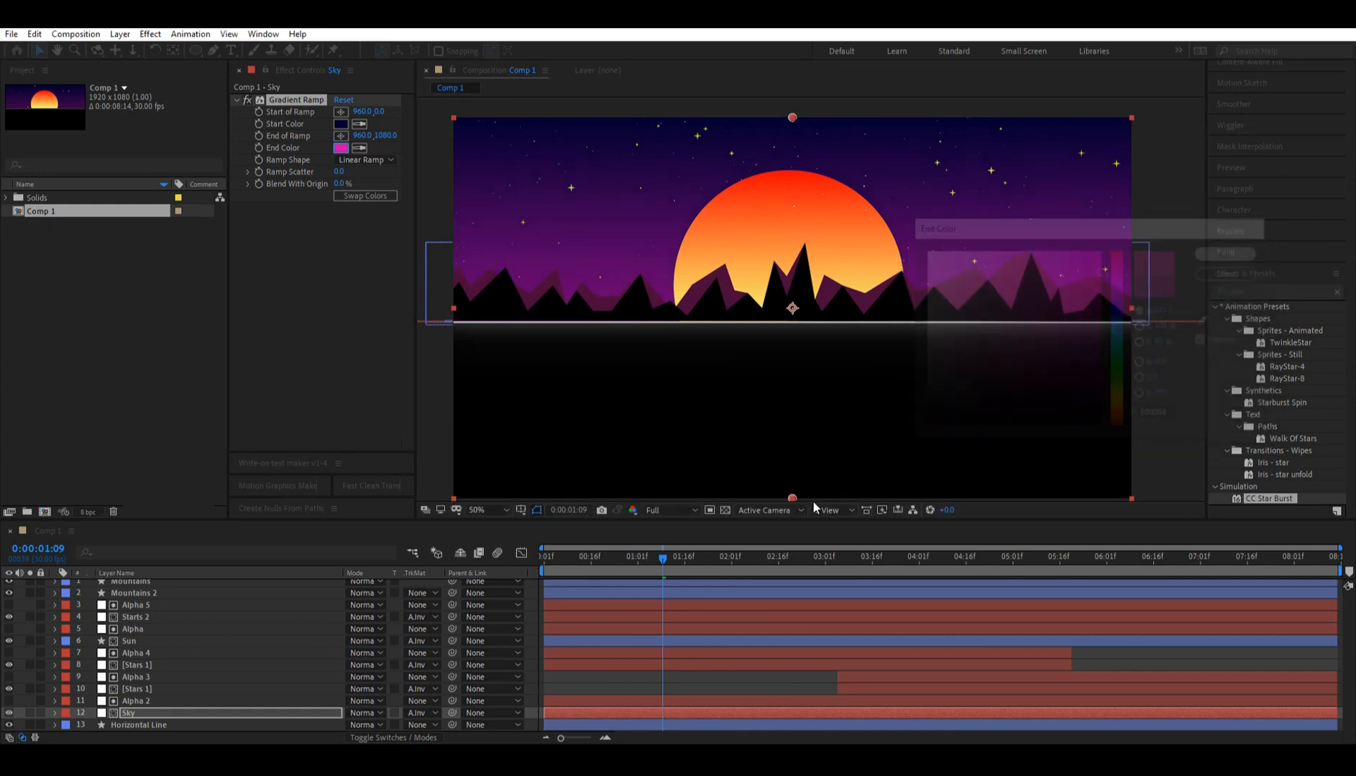
left_click(759, 689)
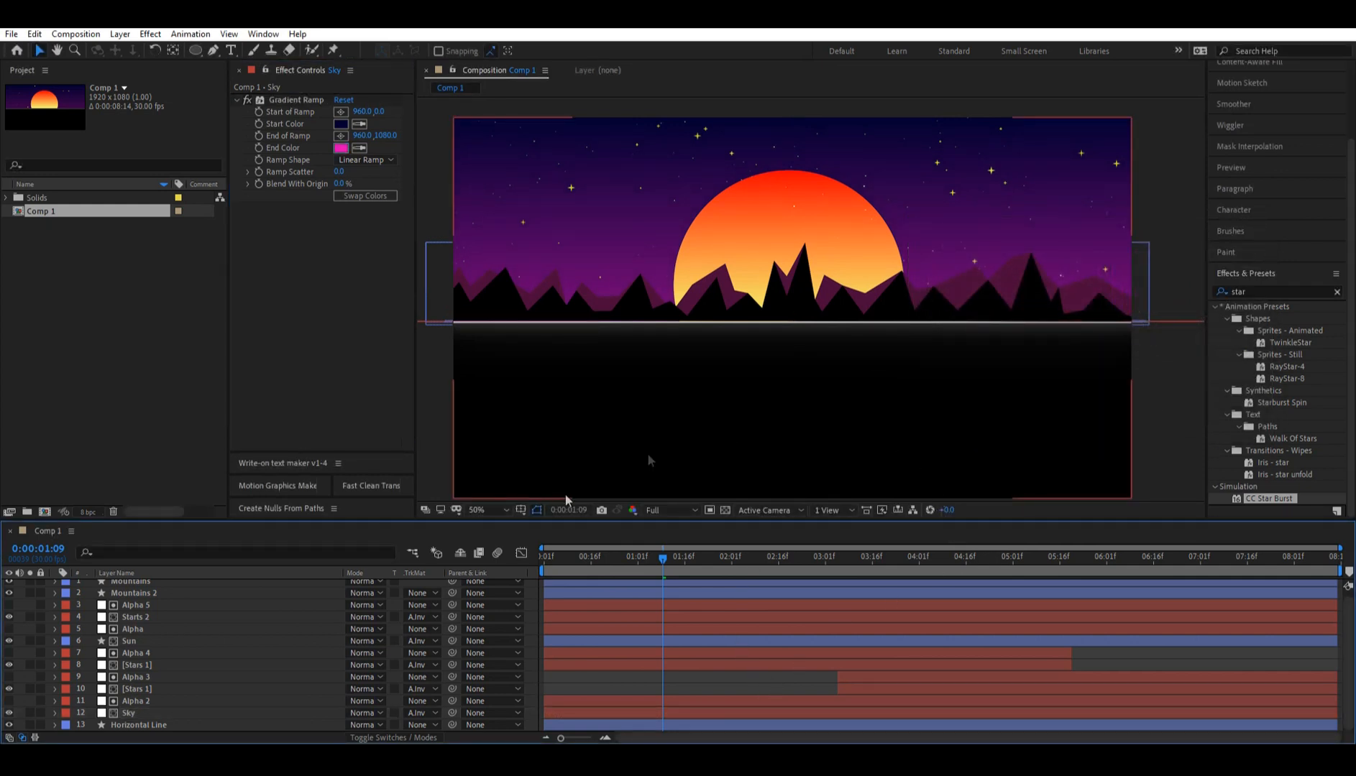
- Lighten the Mountains 2 fill to plum 681752
scroll(144, 596, "up", 1)
left_click(144, 596)
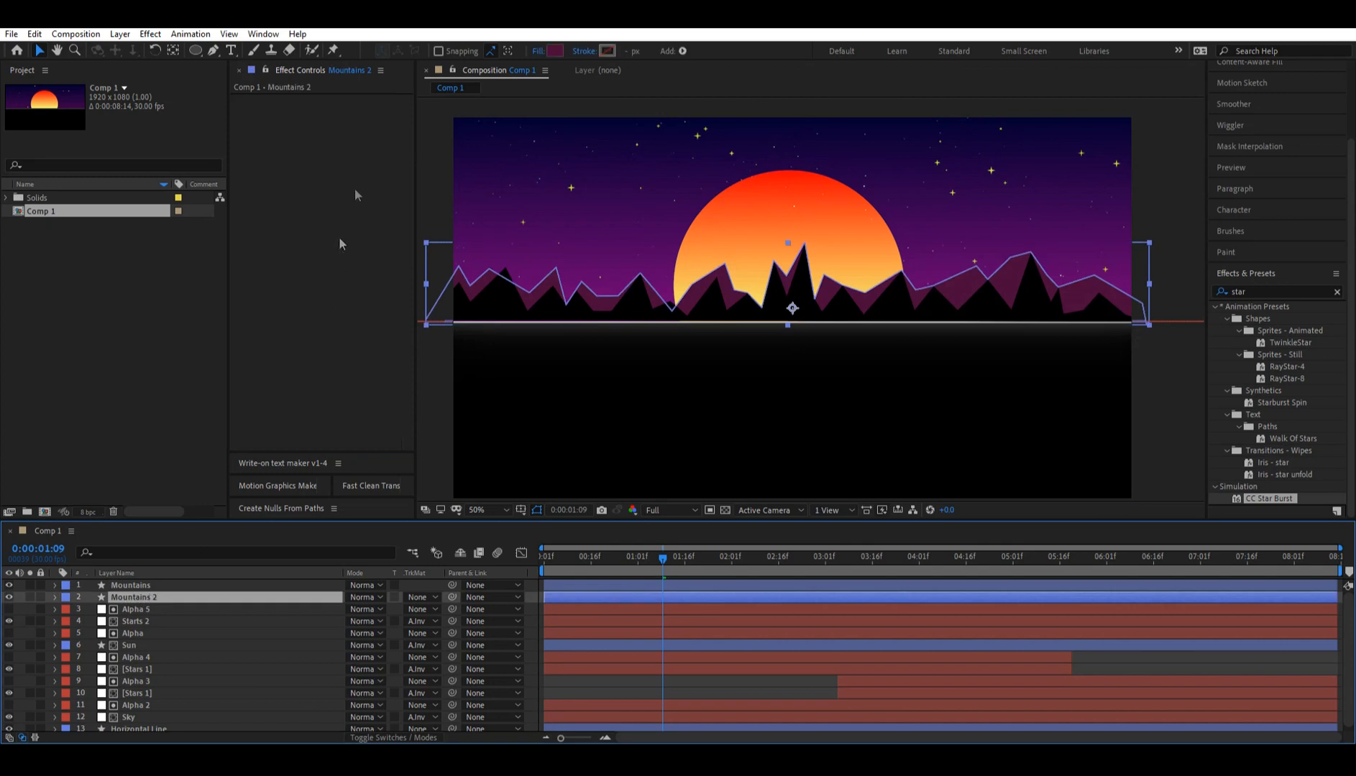
left_click(557, 50)
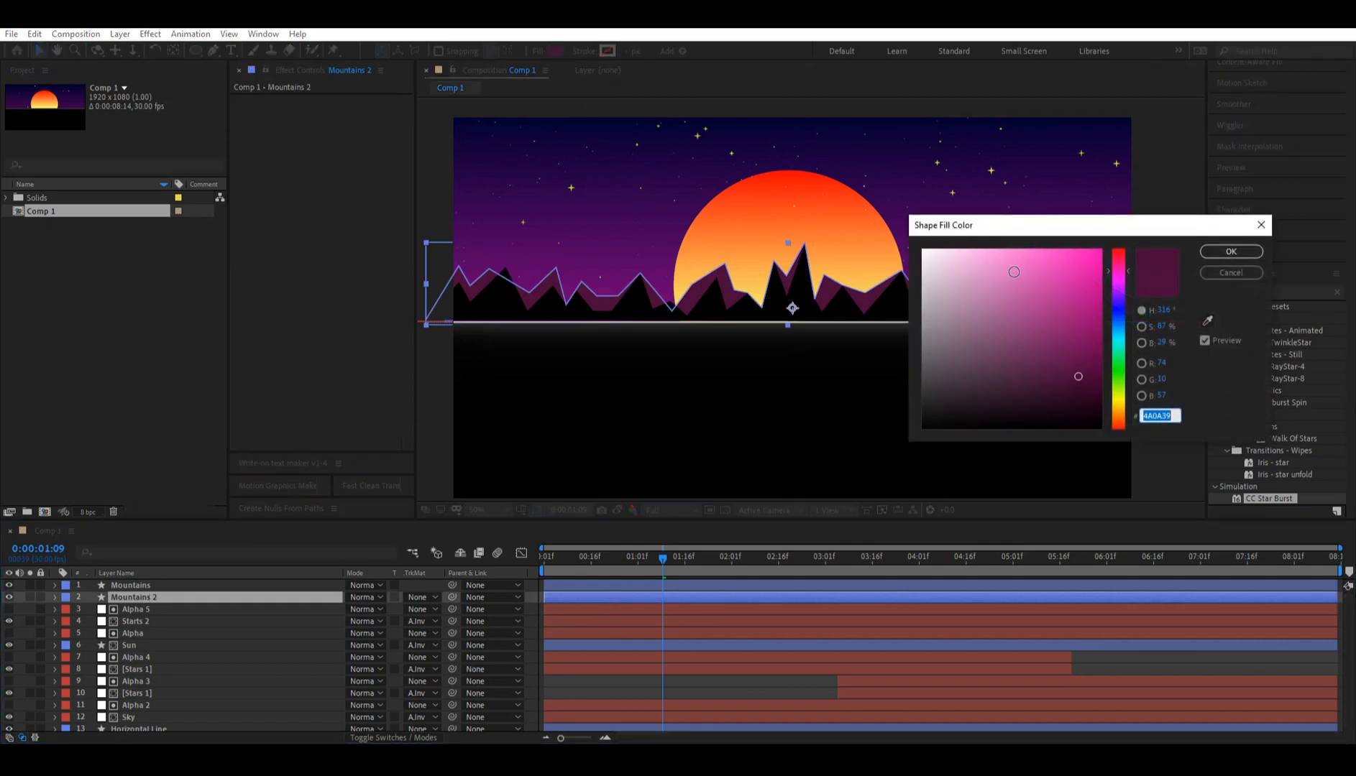
left_click_drag(1079, 367, 1062, 355)
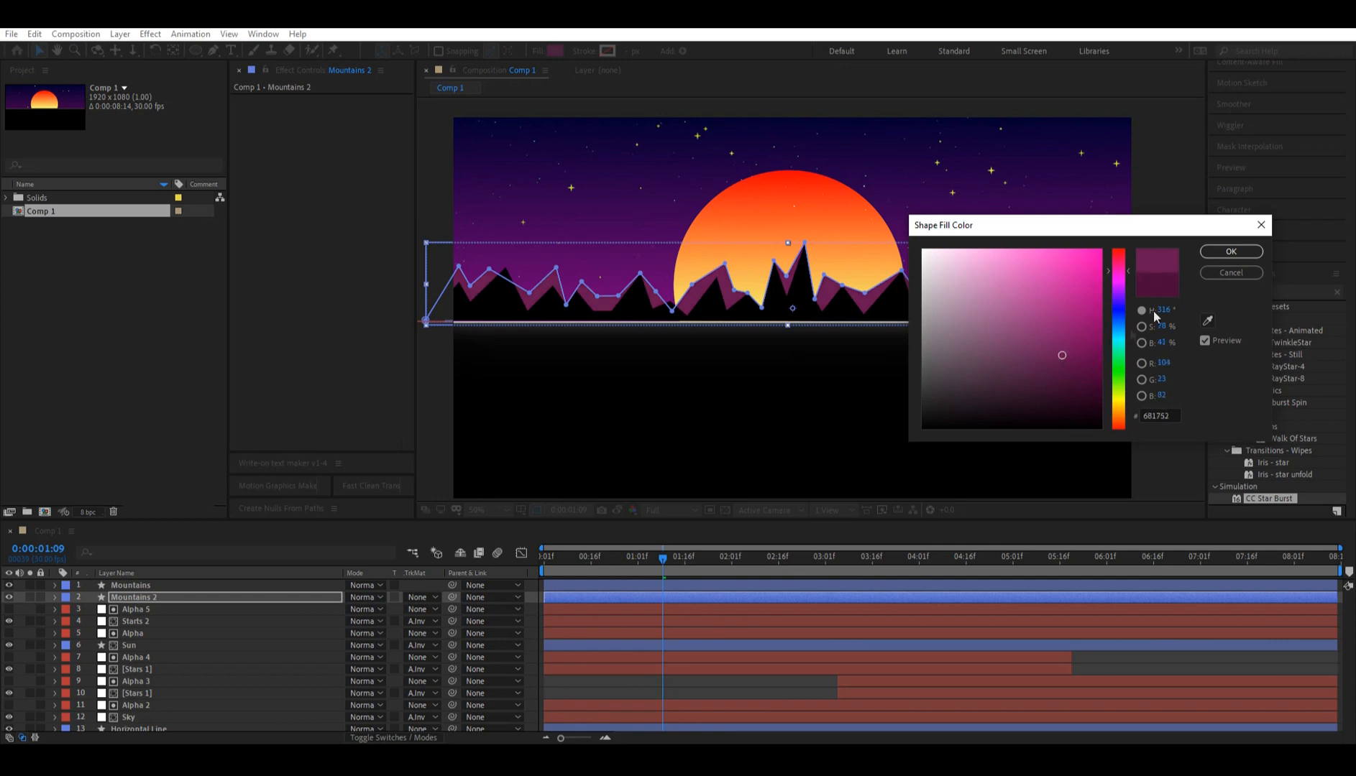
left_click(1231, 251)
- Reverse the Sun layer's gradient fill so it runs from yellow at the top to red at the horizon
scroll(133, 717, "down", 1)
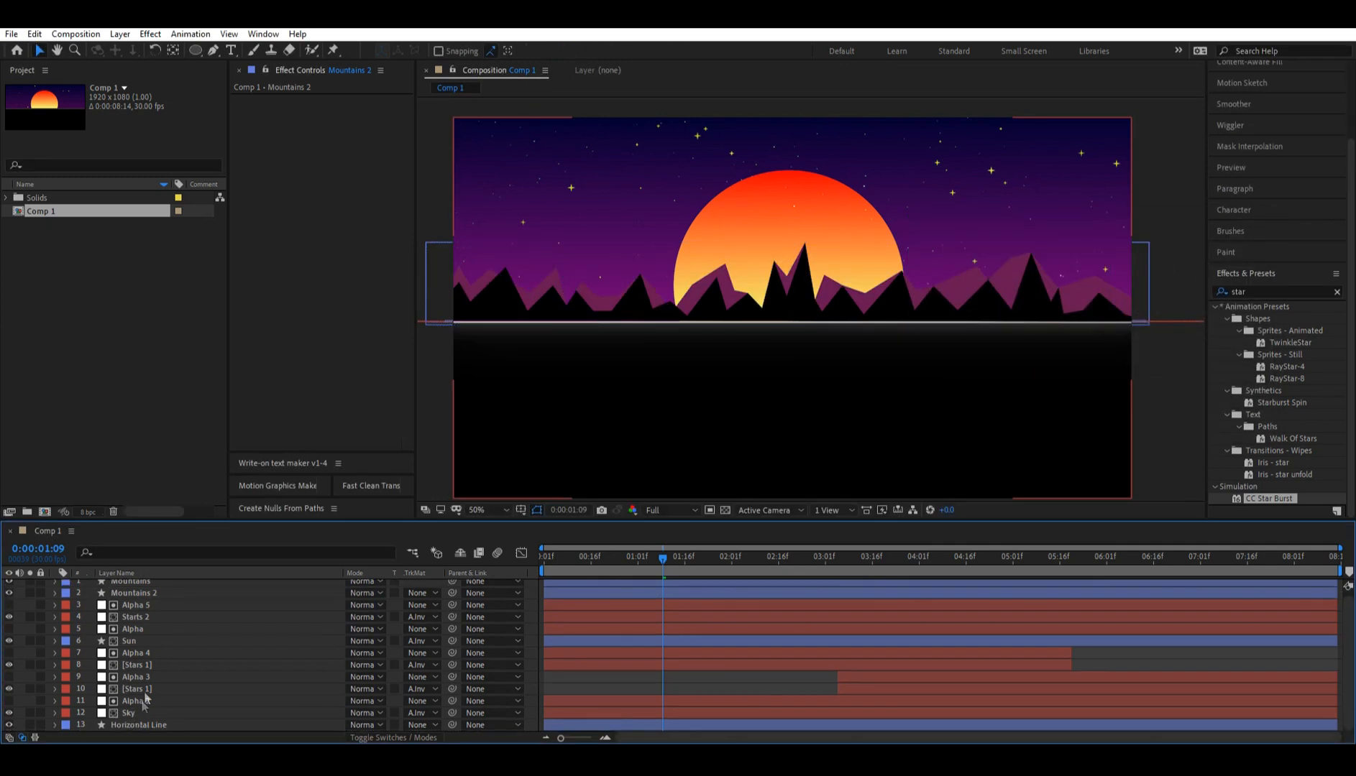
left_click(141, 638)
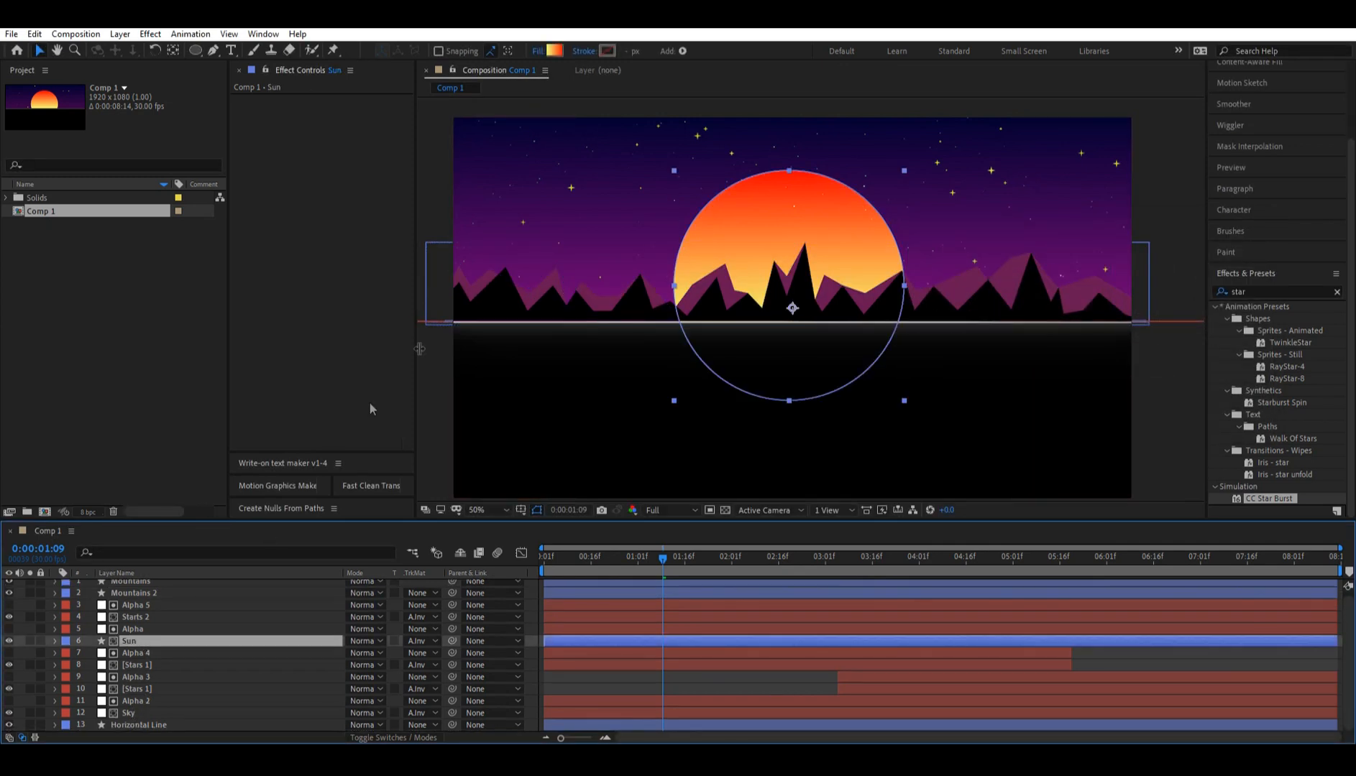
left_click(554, 50)
left_click_drag(447, 334, 276, 335)
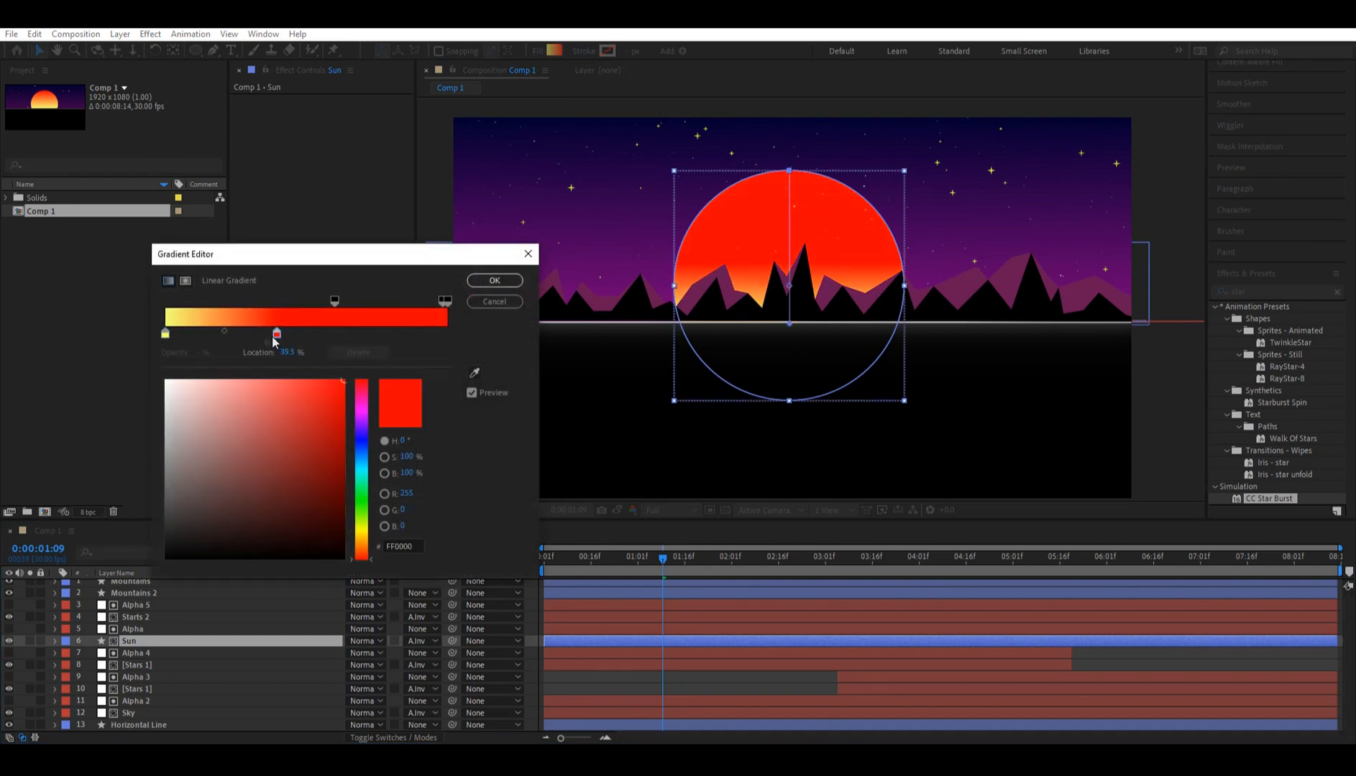
left_click_drag(166, 334, 447, 335)
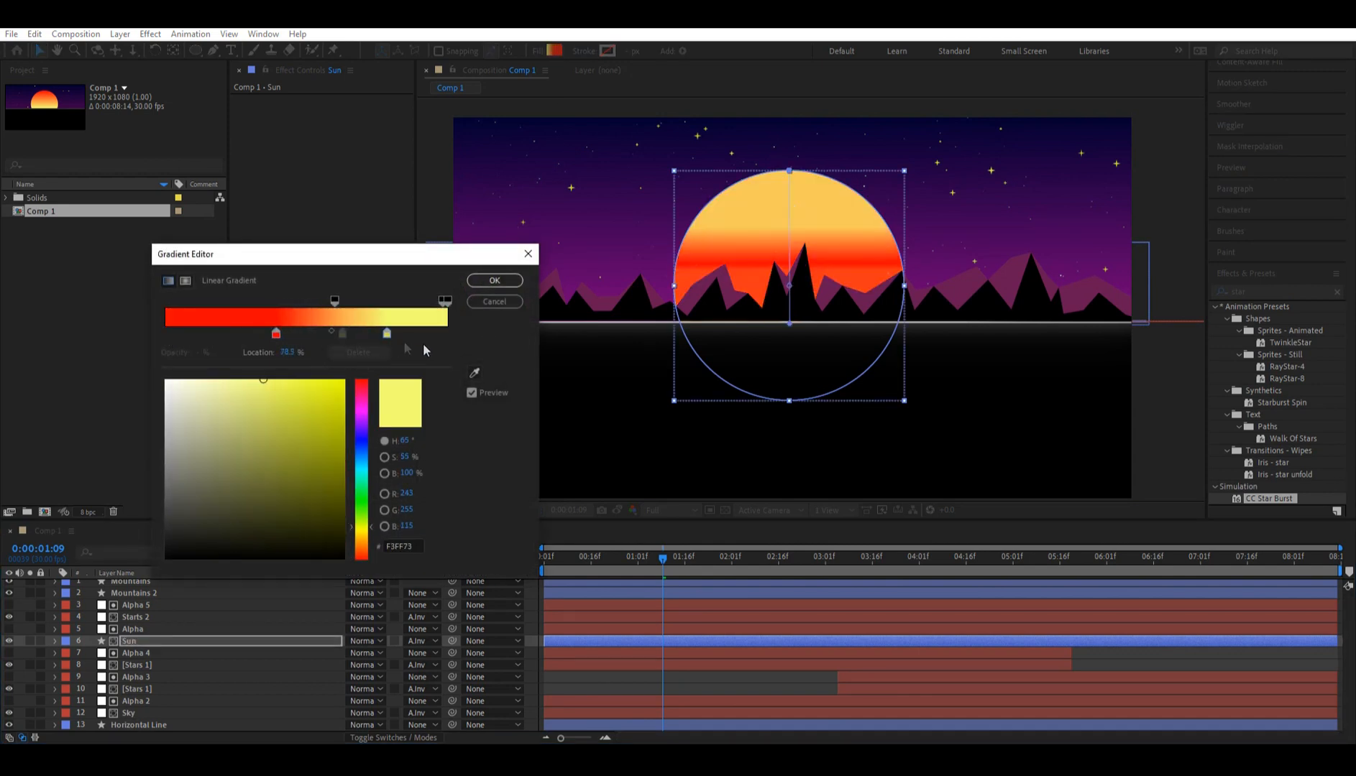
left_click_drag(276, 334, 166, 334)
left_click(495, 280)
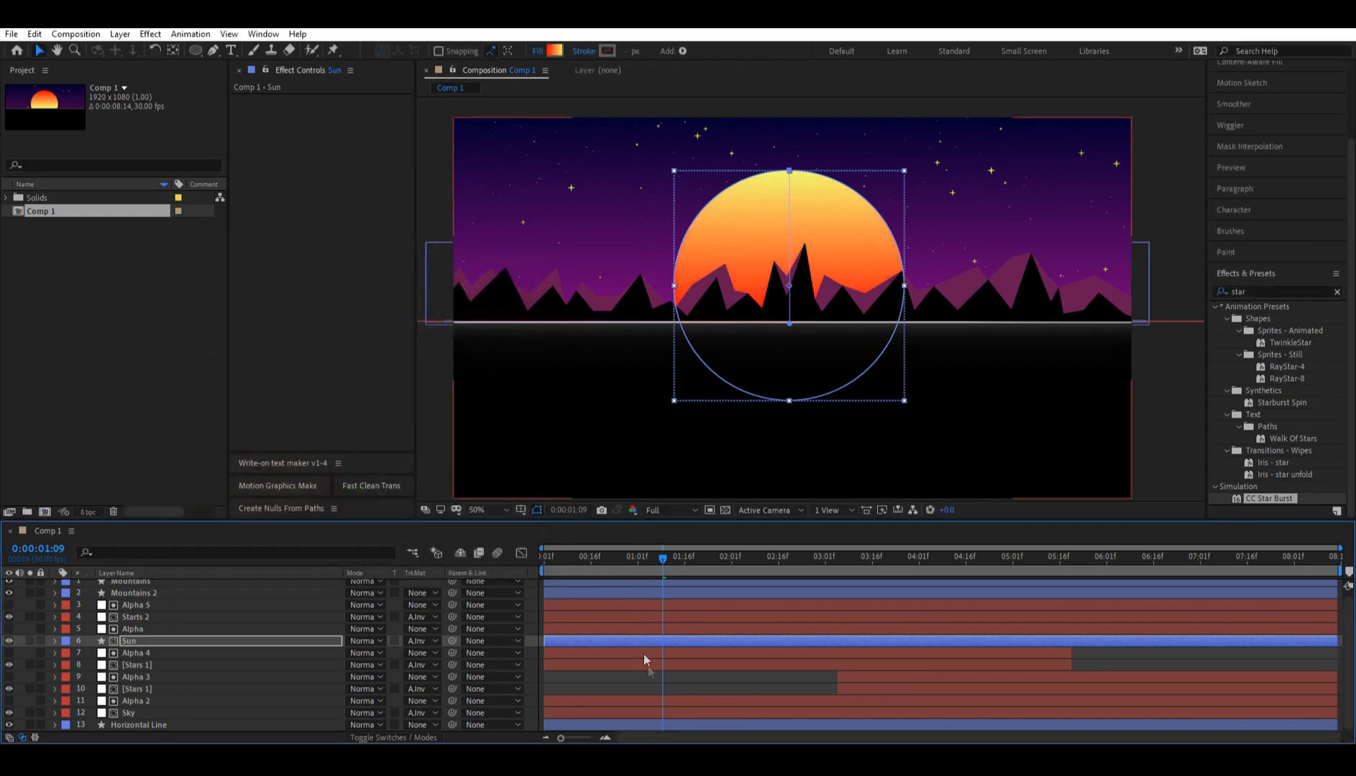
left_click(651, 701)
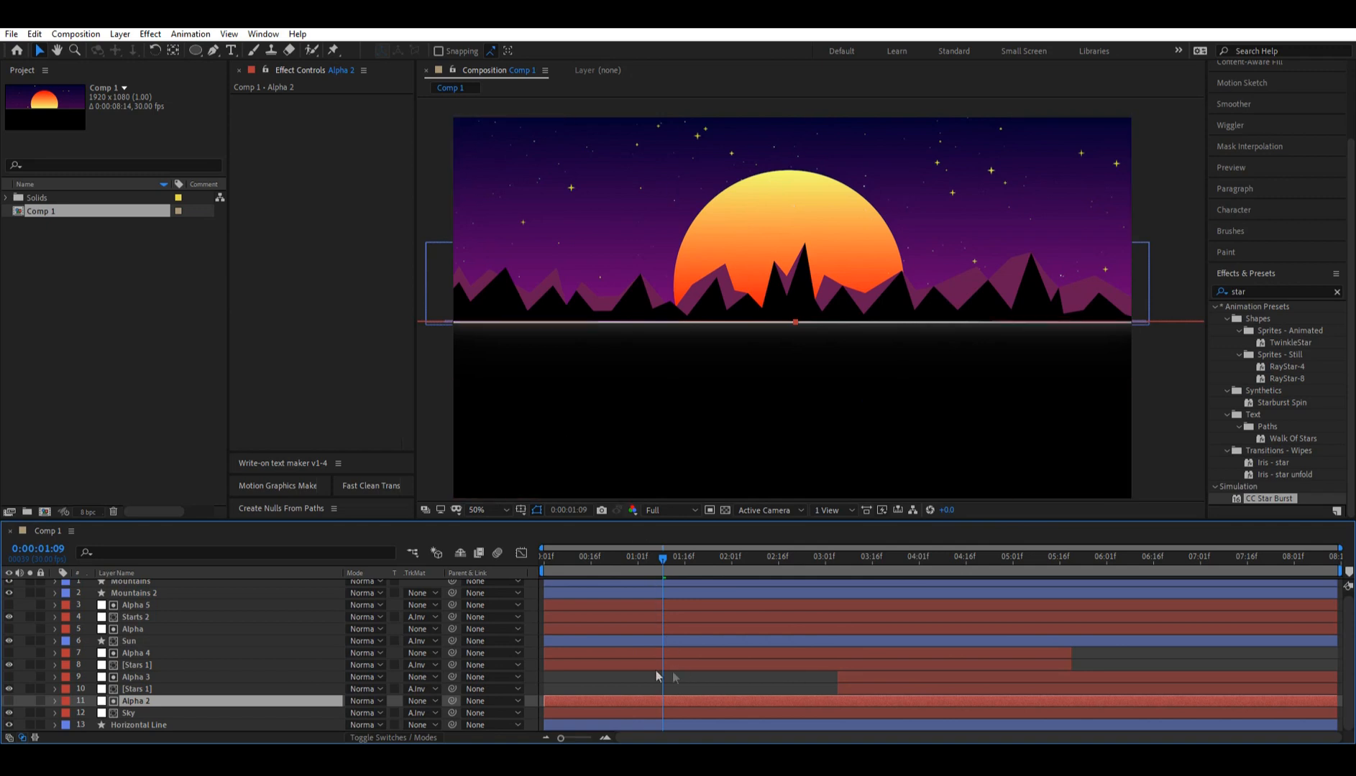
left_click(692, 690)
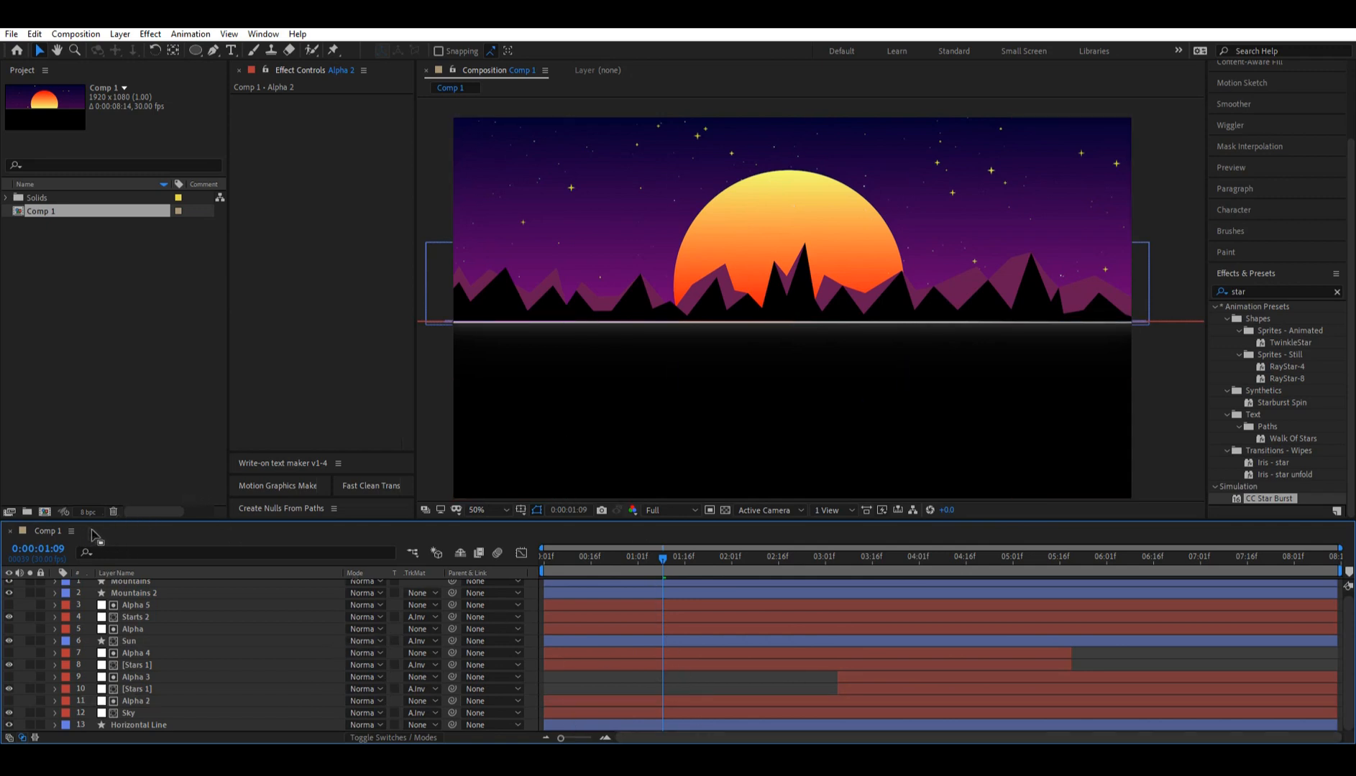
- Create a new composition 2600 px wide and 4200 px high, and fit it in view
left_click(45, 512)
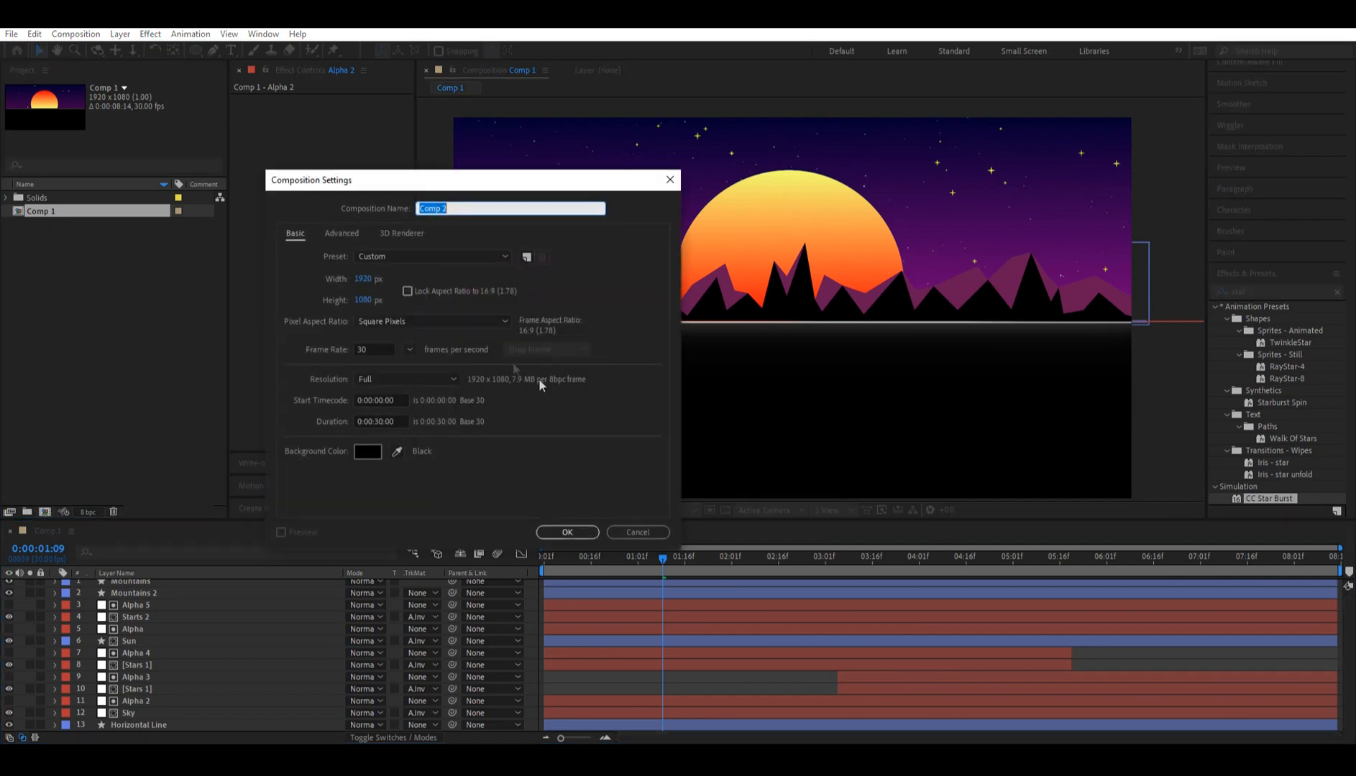
left_click(363, 279)
type("2600")
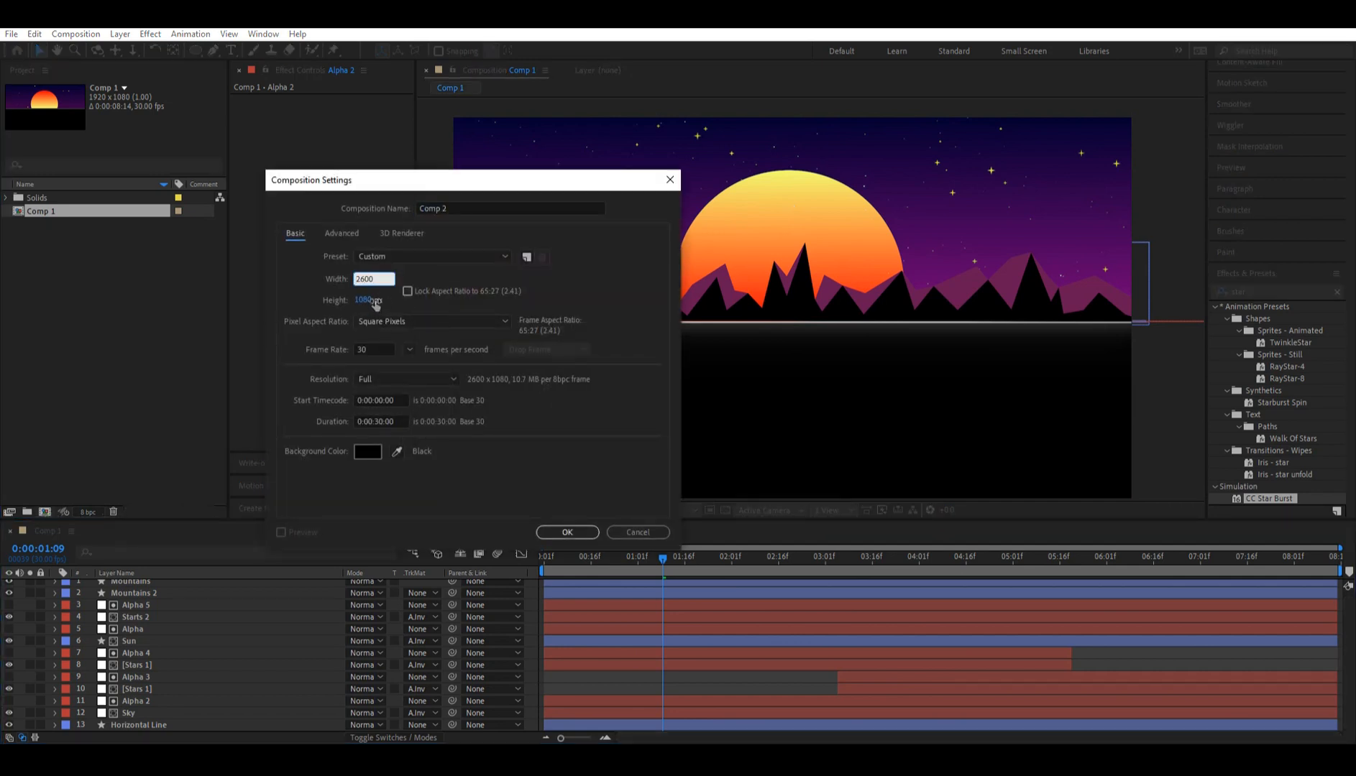
key("Tab")
type("4200")
left_click(540, 533)
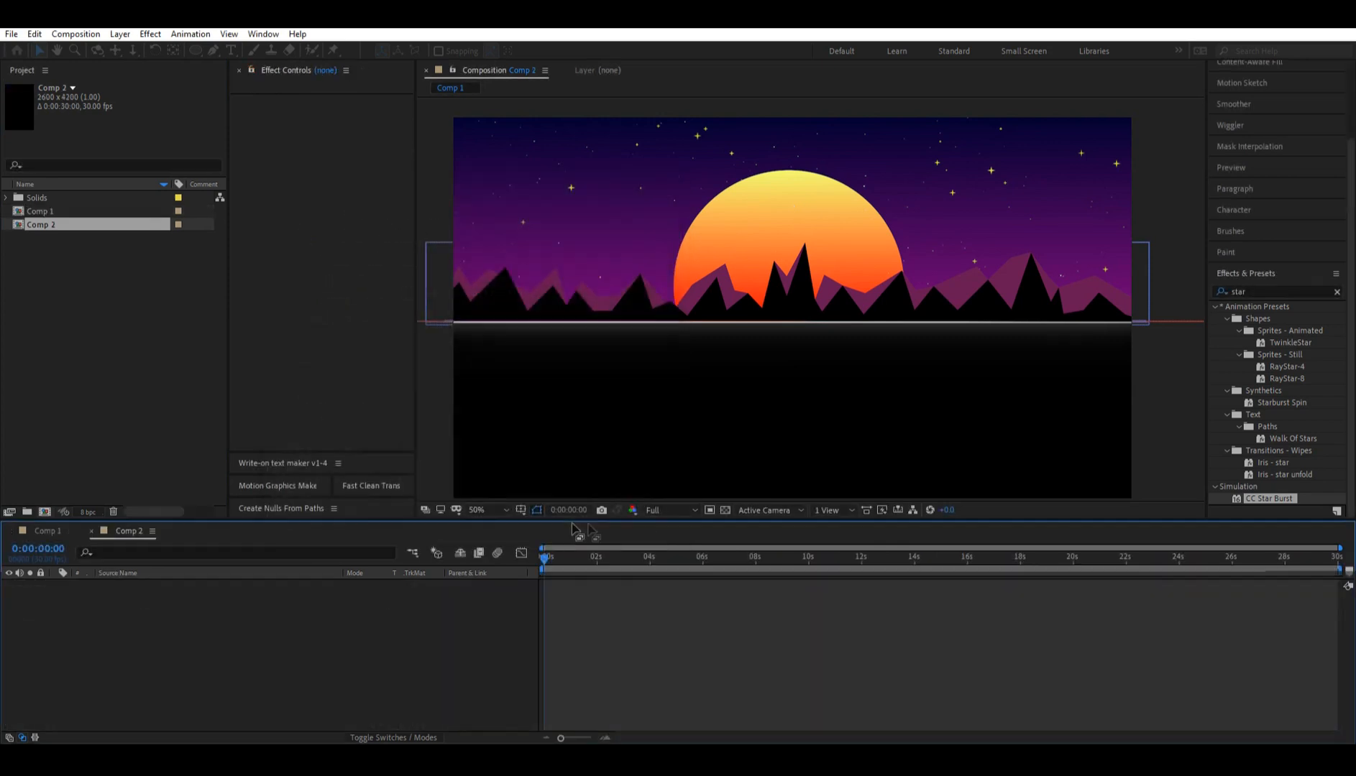
key("comma")
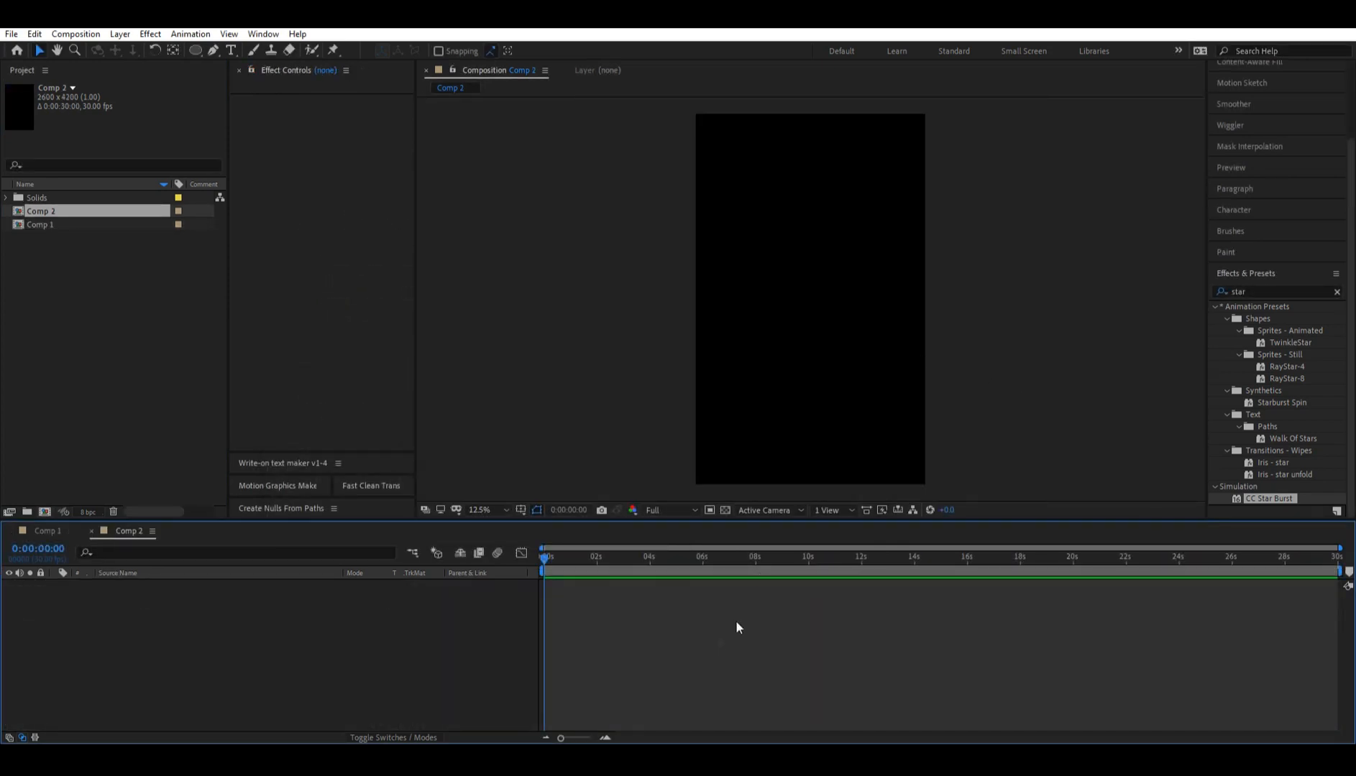
- Add a white solid at the full 2600 x 4200 composition size to Comp 2
right_click(718, 634)
mouse_move(827, 476)
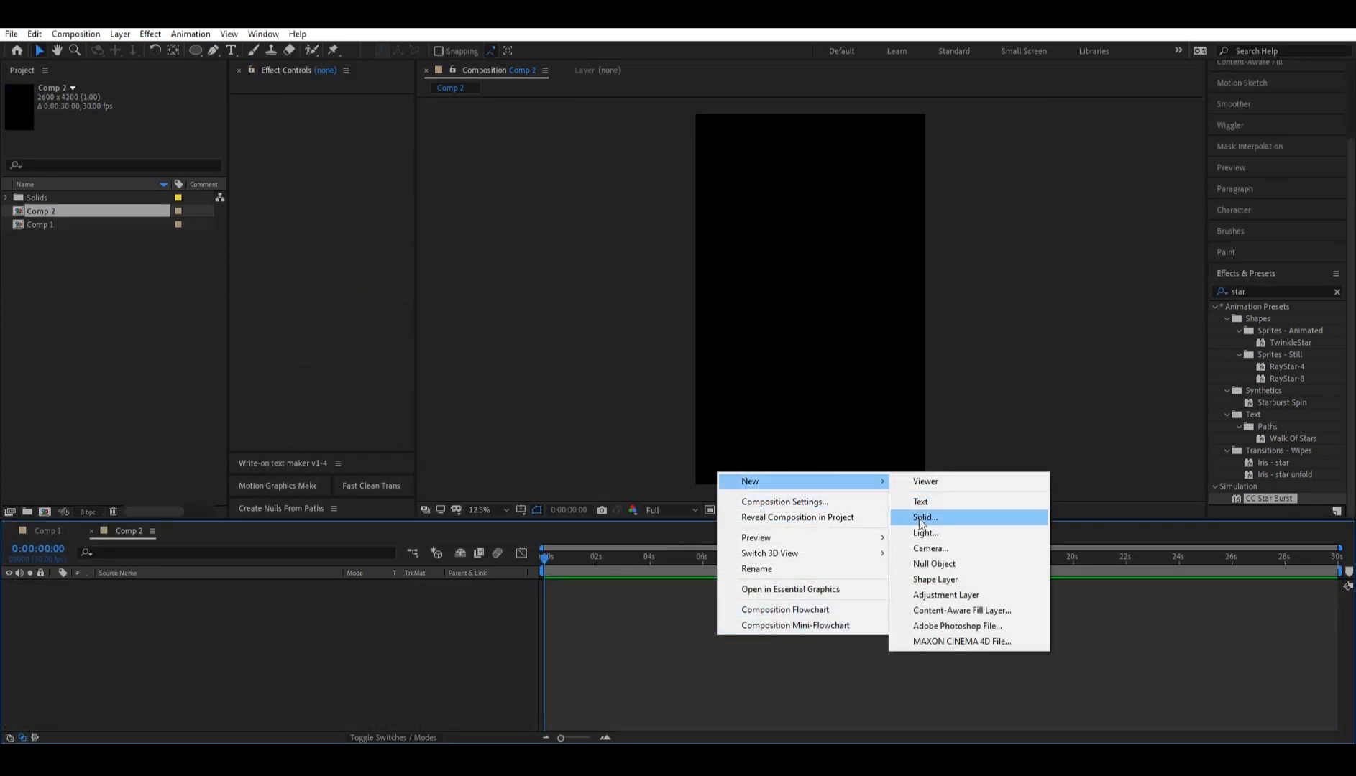
left_click(921, 515)
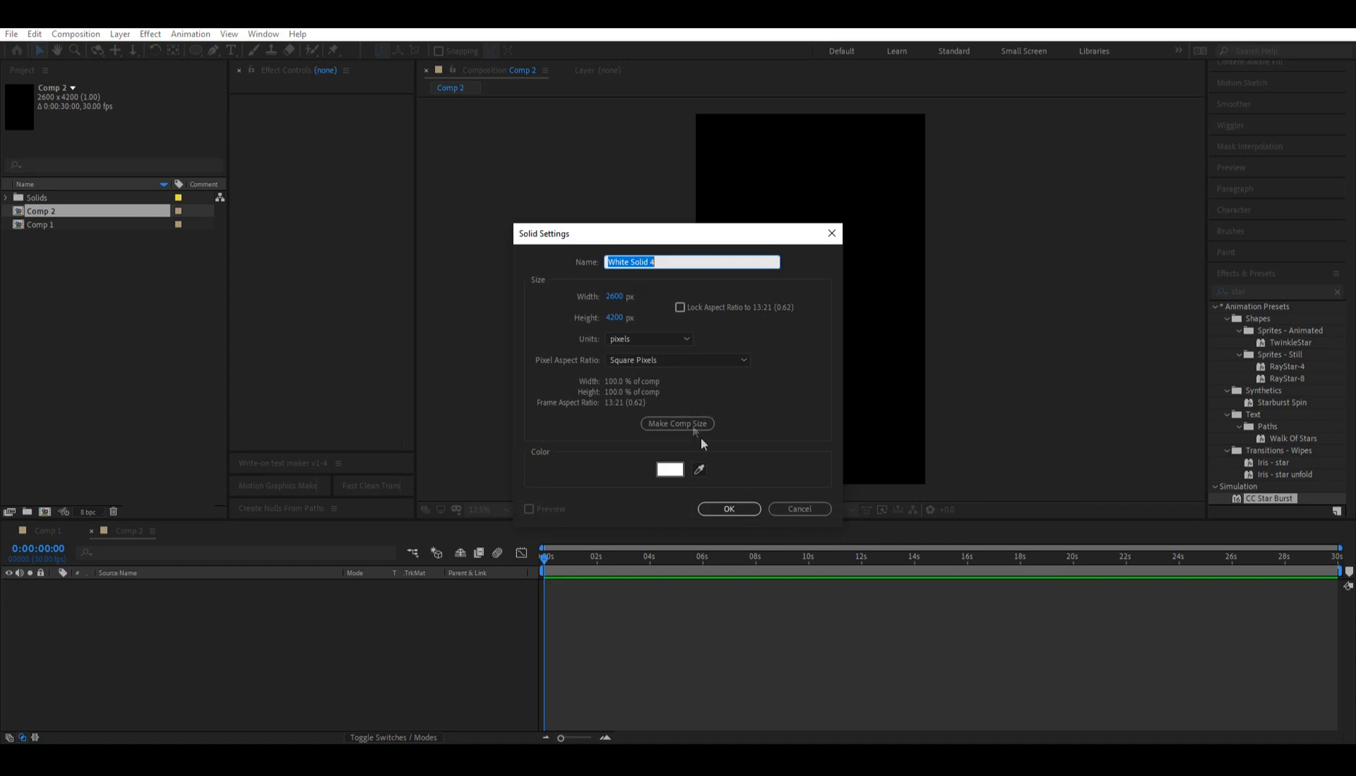
left_click(728, 509)
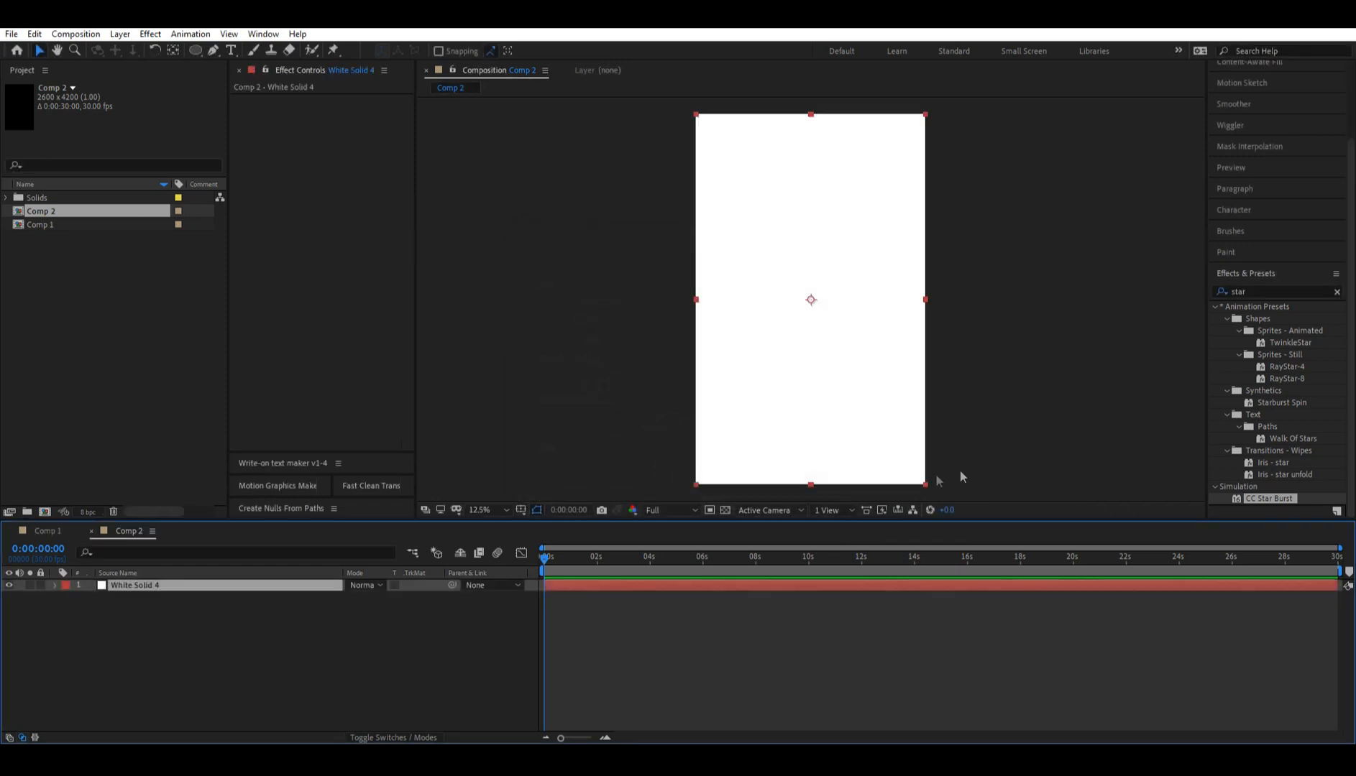
- Find the Grid effect and apply it to the white solid
left_click(1268, 292)
type("grid")
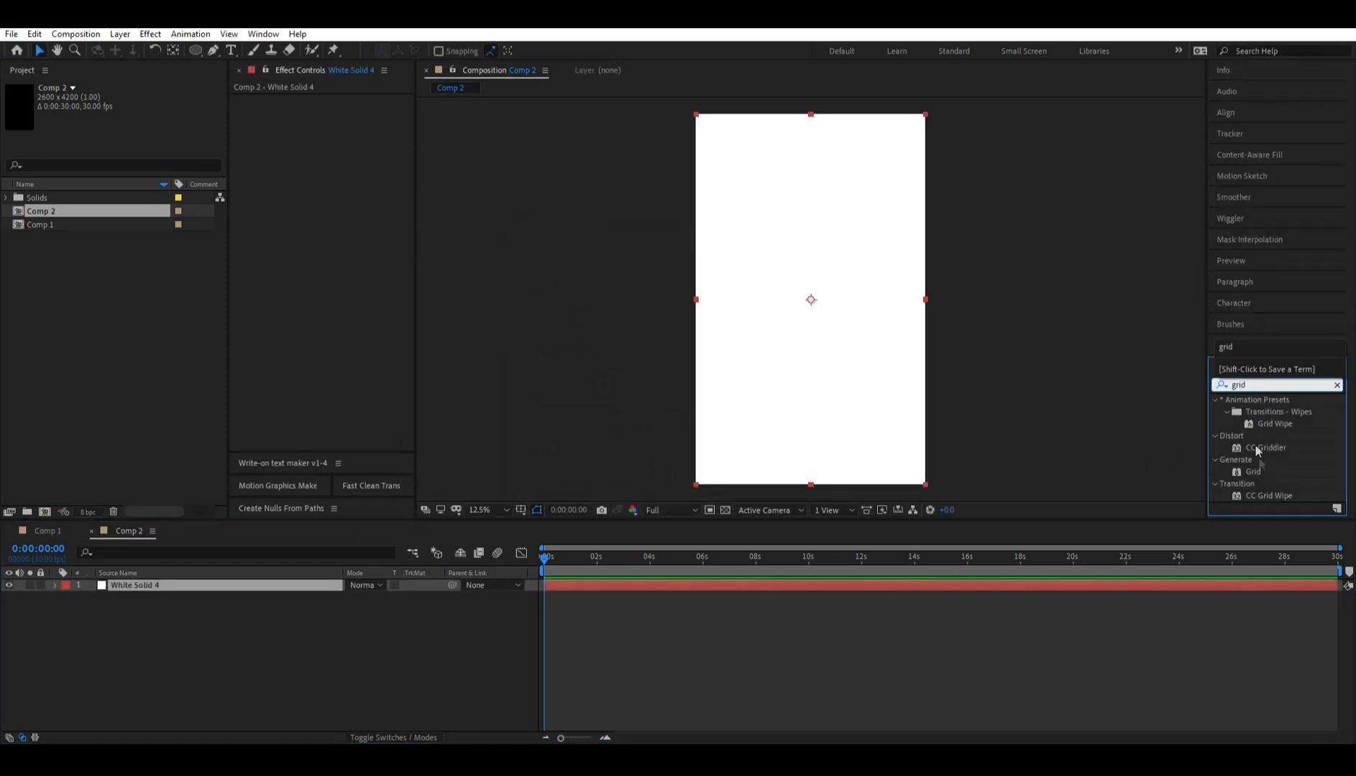
left_click_drag(1252, 471, 806, 343)
scroll(808, 345, "up", 4)
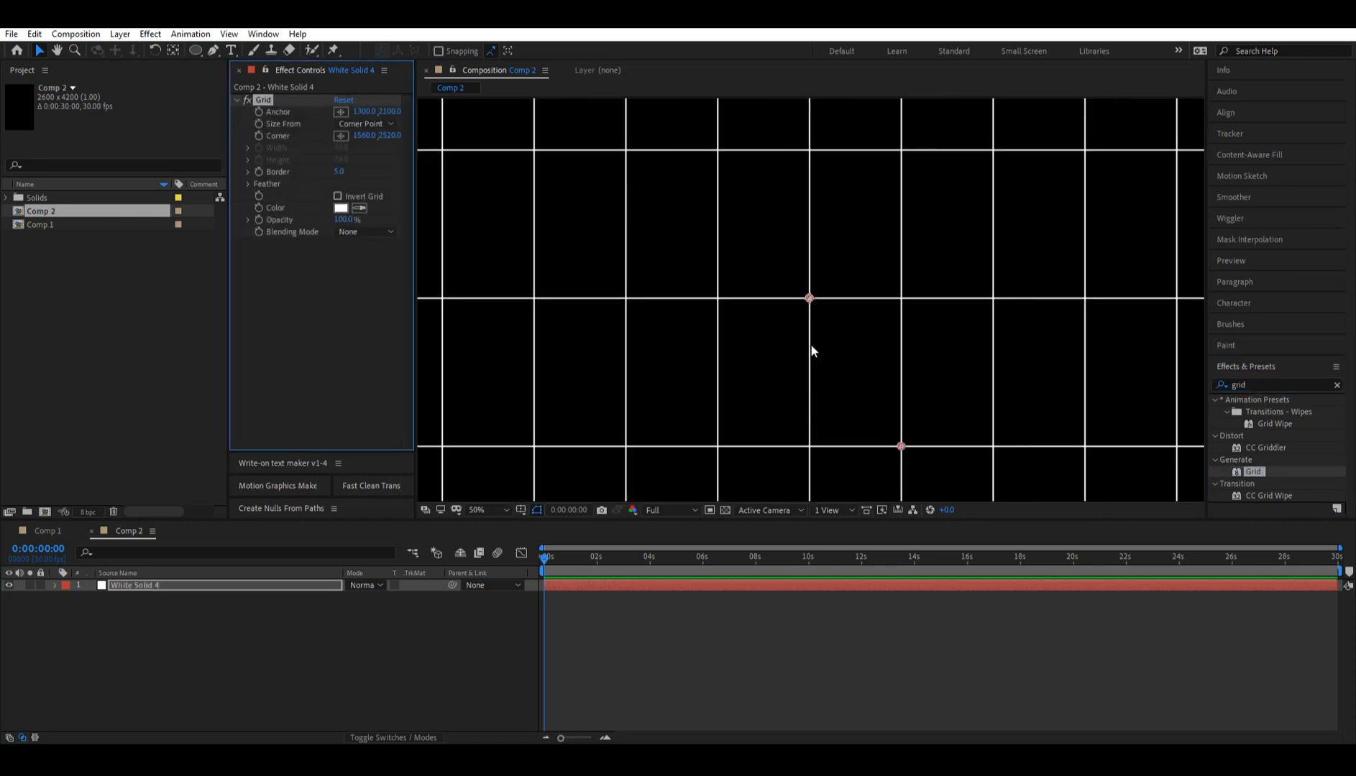
- Resize the grid cells by setting the Grid effect's Corner to 1580, 2280
left_click_drag(901, 448, 909, 390)
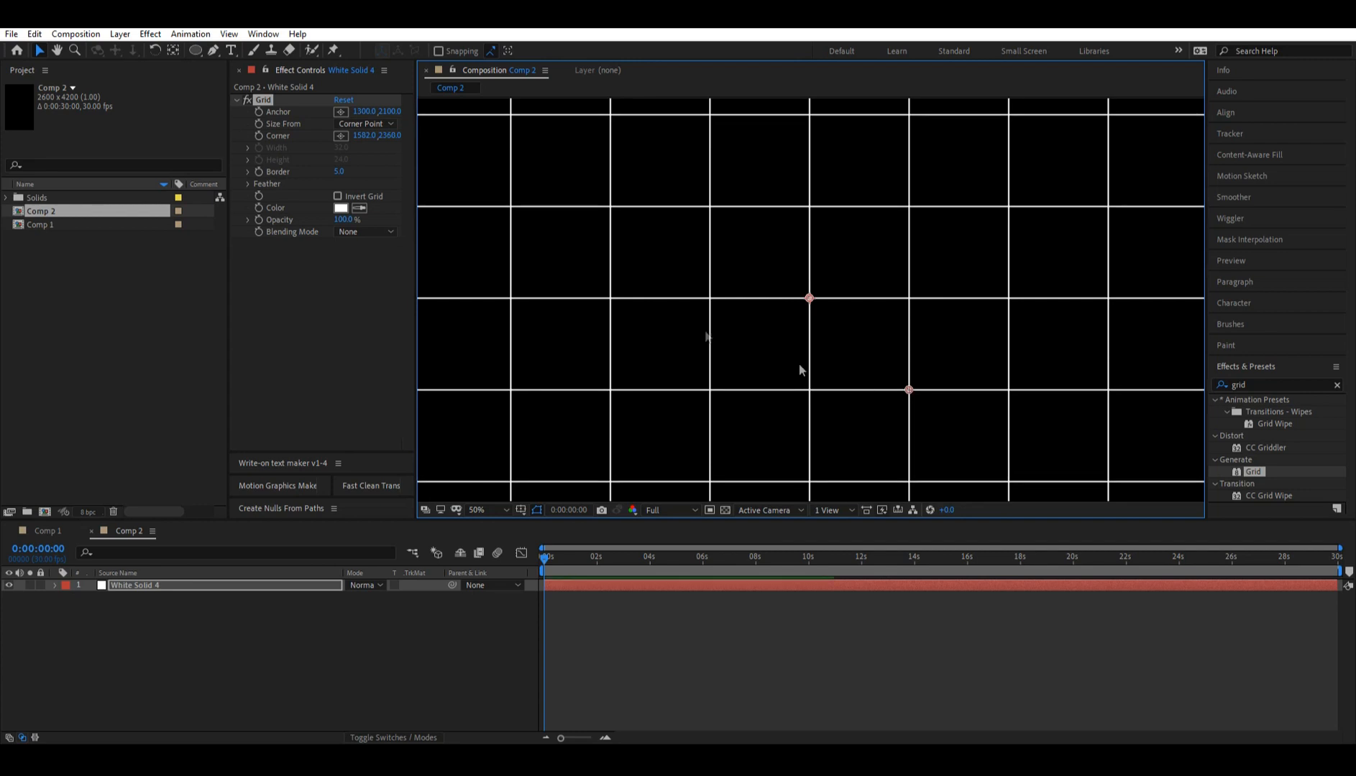
left_click(370, 138)
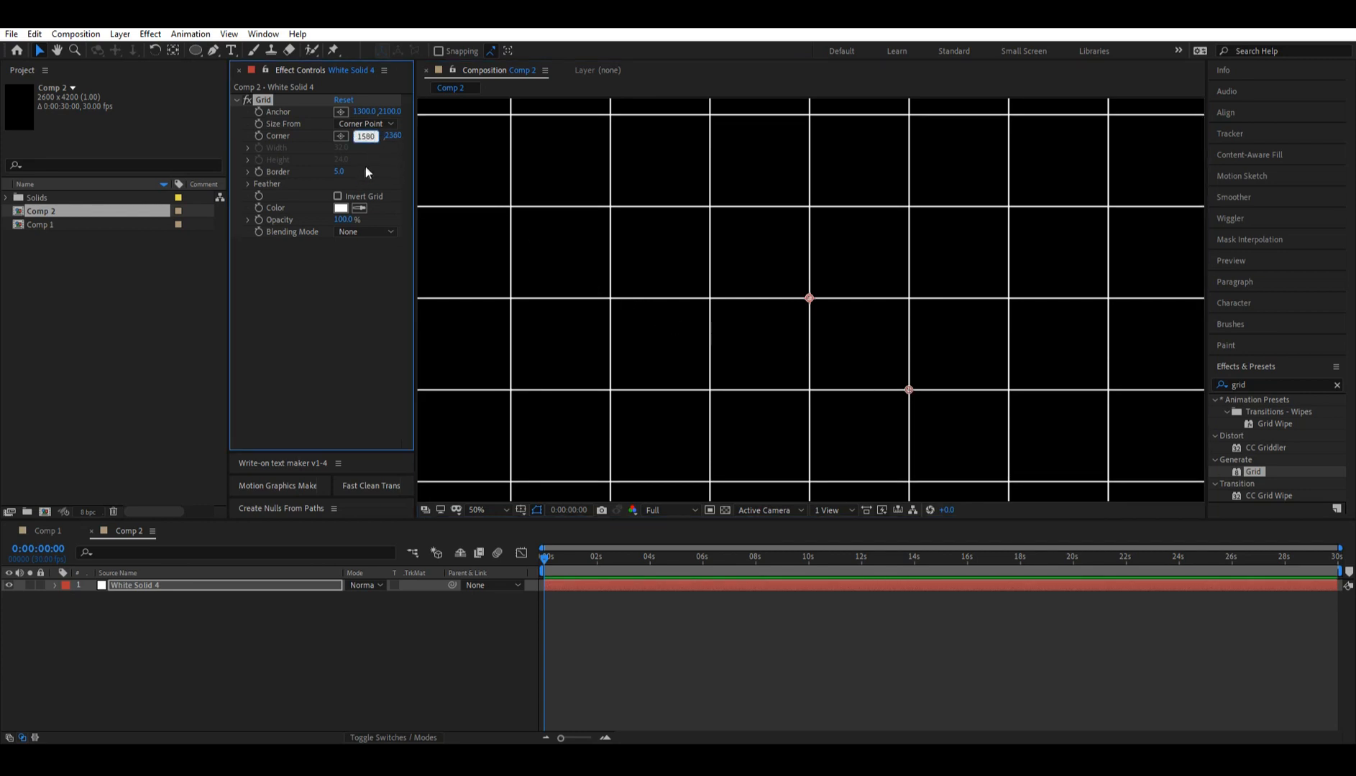
type("1580")
key("Return")
left_click(389, 135)
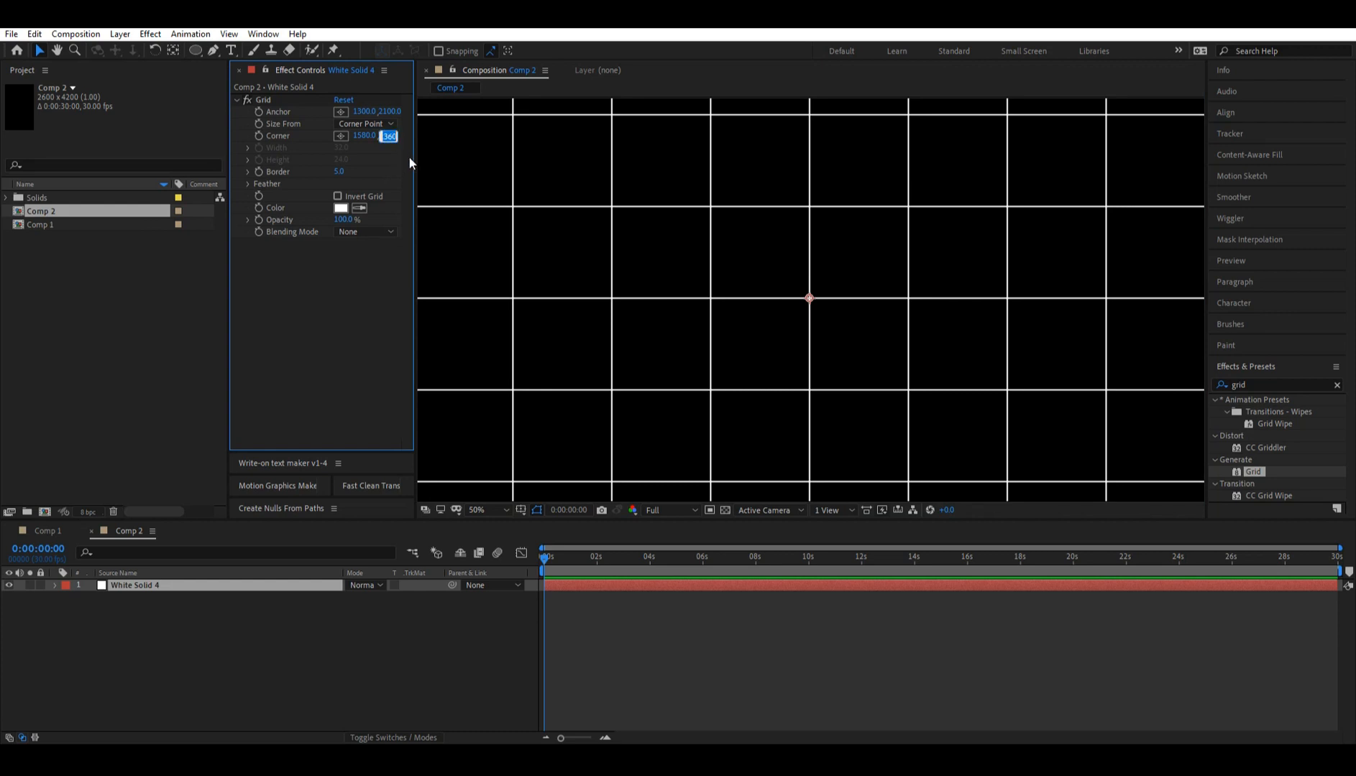
type("280")
key("Return")
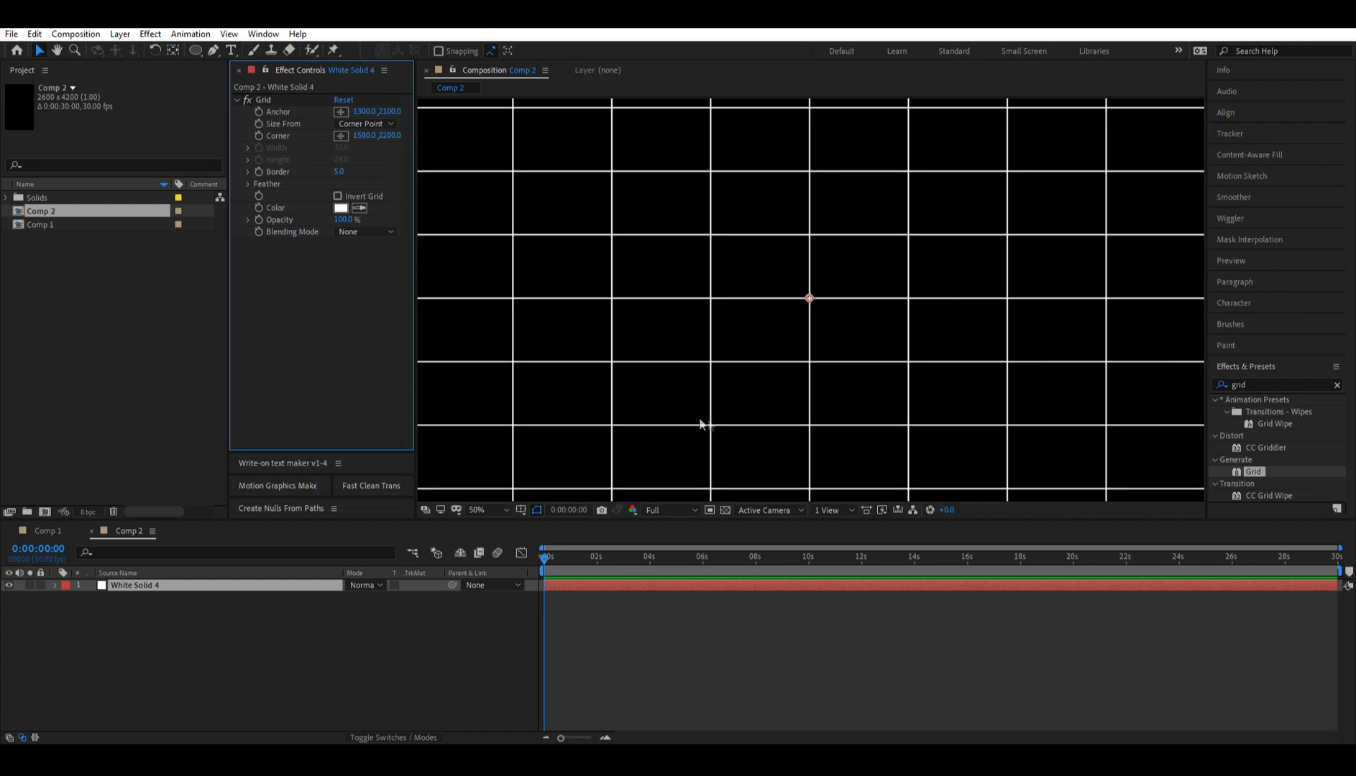
scroll(740, 413, "down", 3)
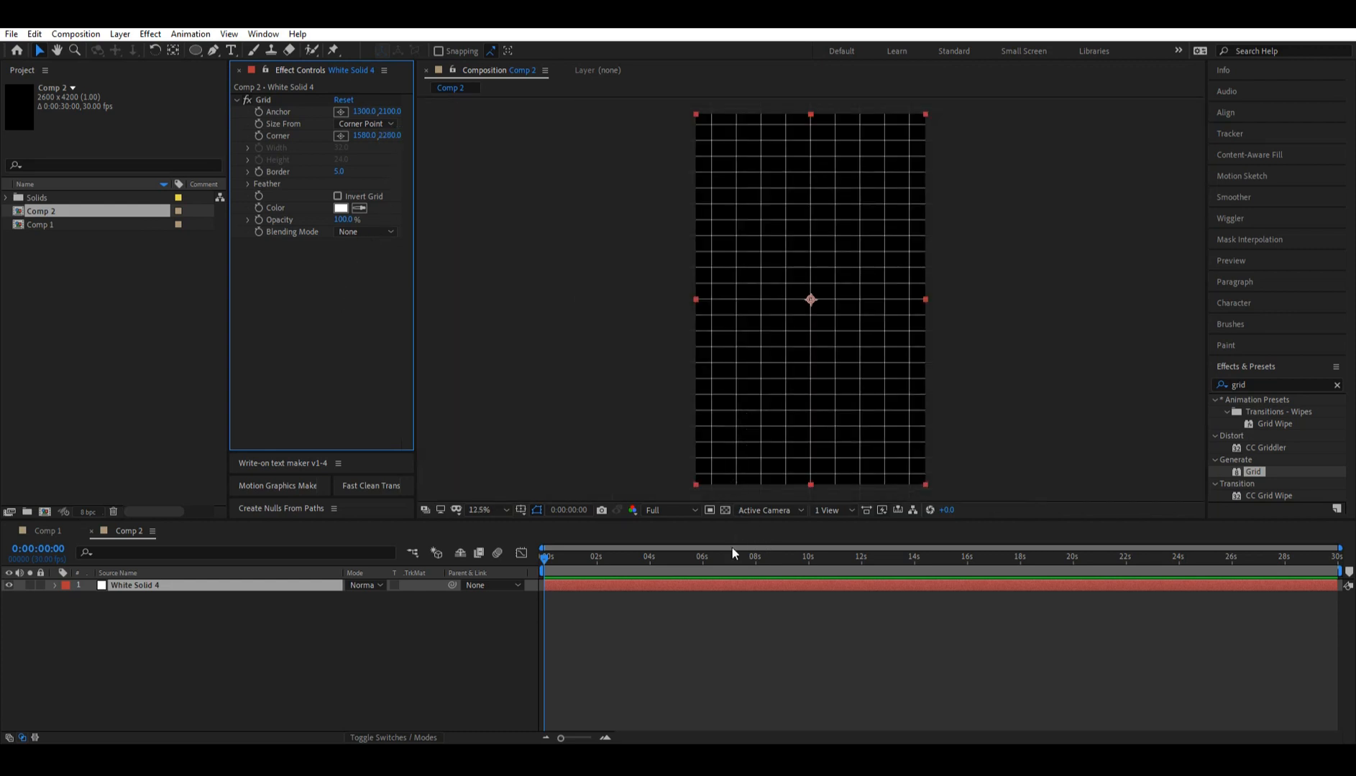
left_click(647, 624)
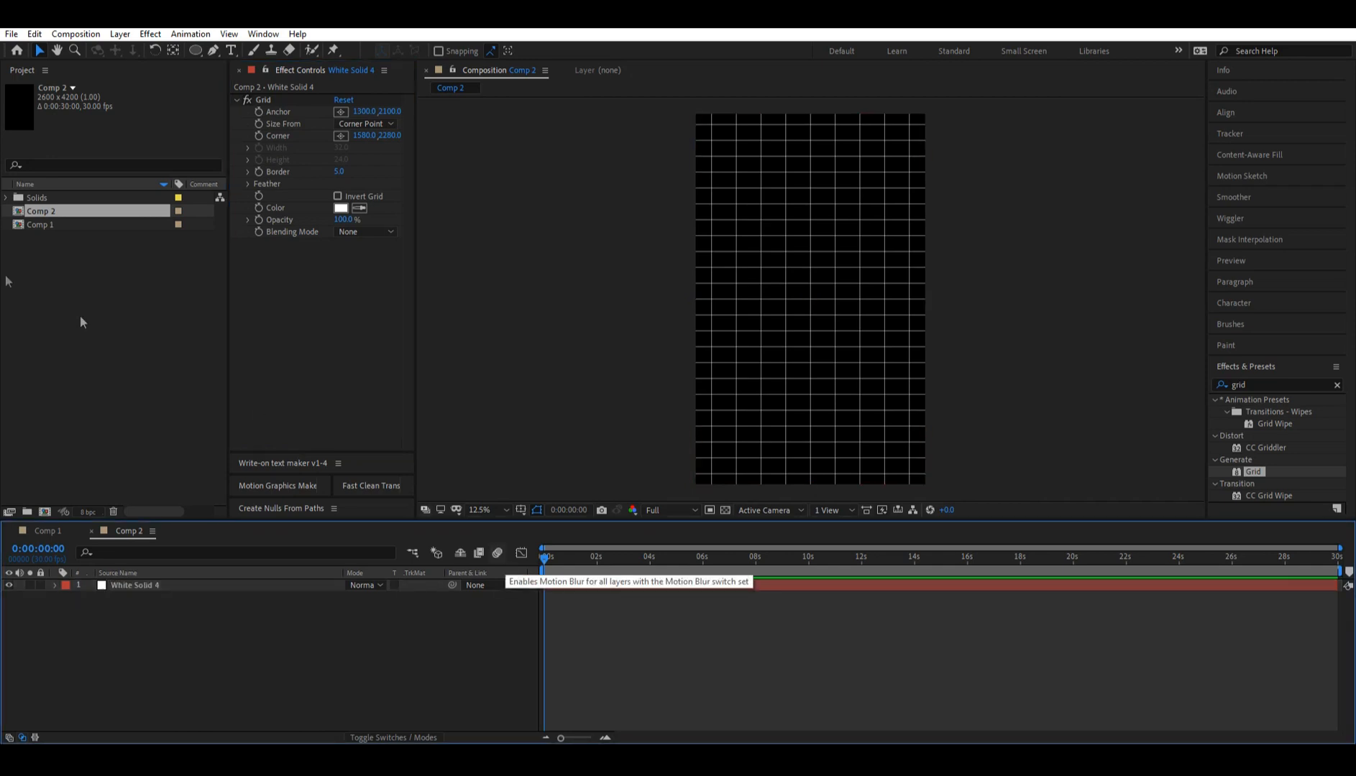
- Rename the Comp 2 composition as Grid
right_click(38, 208)
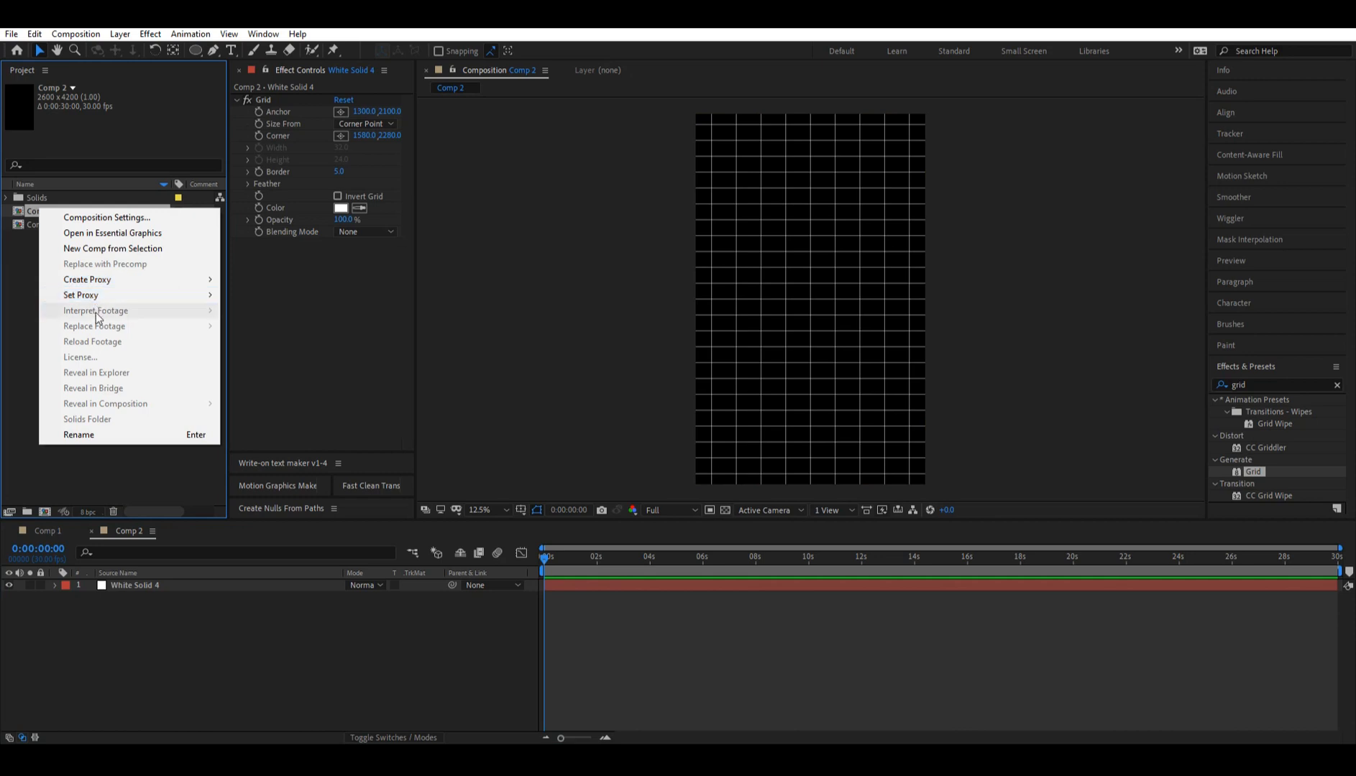
left_click(108, 434)
type("Grid")
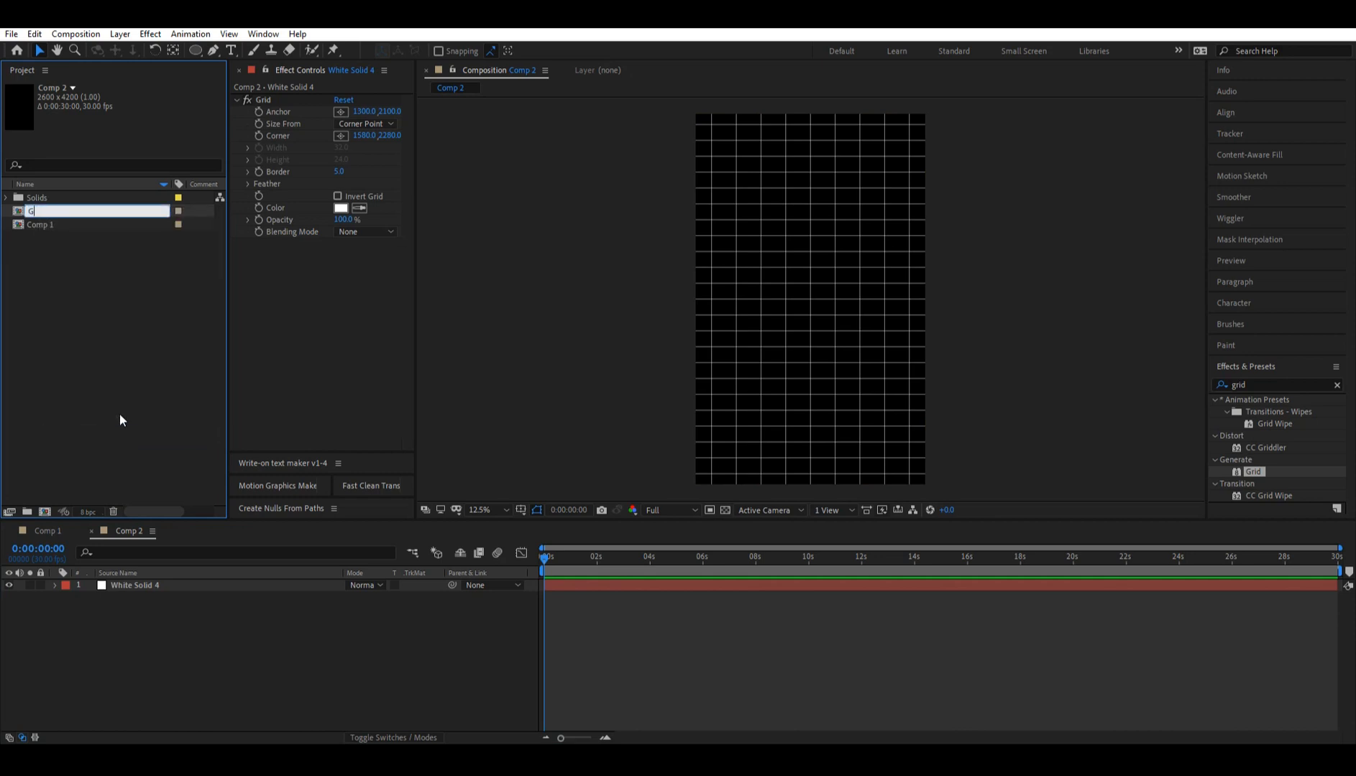
key("Return")
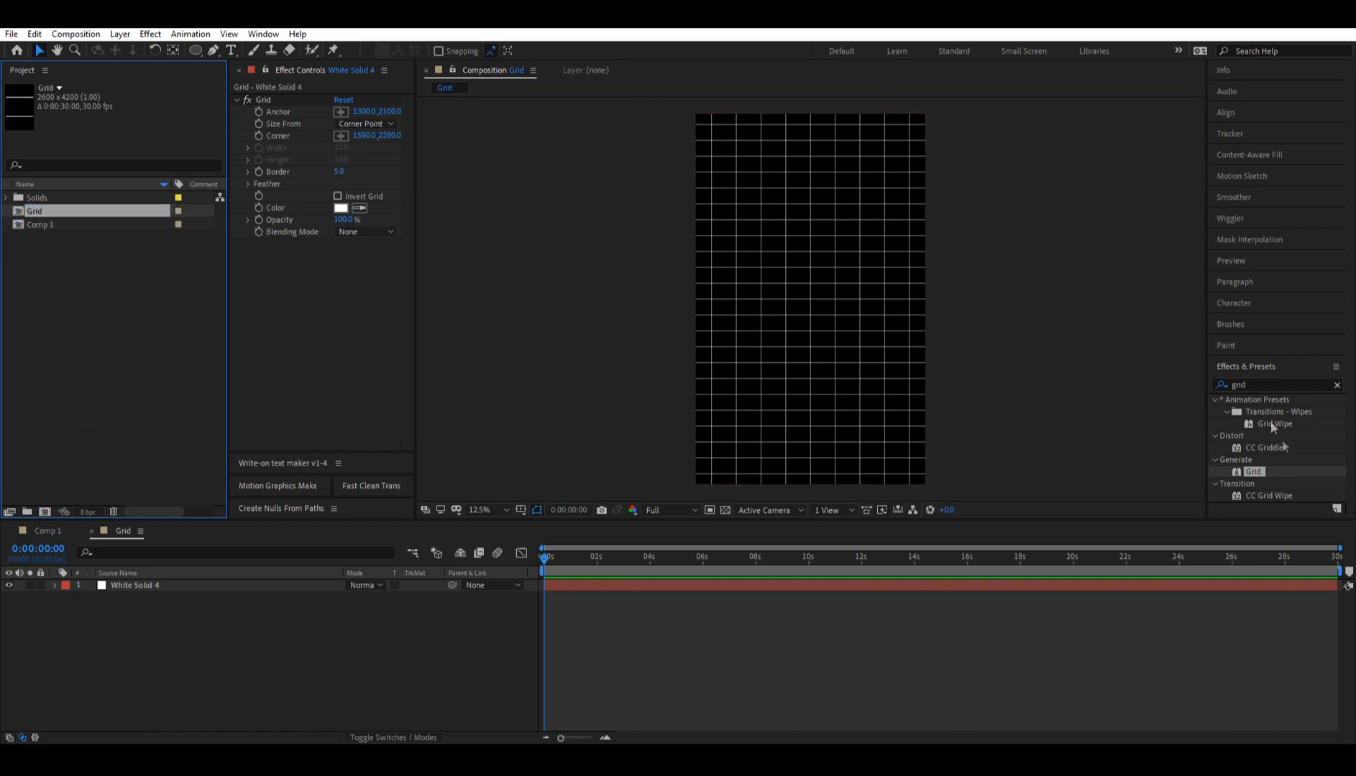
- Find the Gradient Ramp effect and apply it to the white solid below the Grid effect
left_click(1247, 387)
type("gradi")
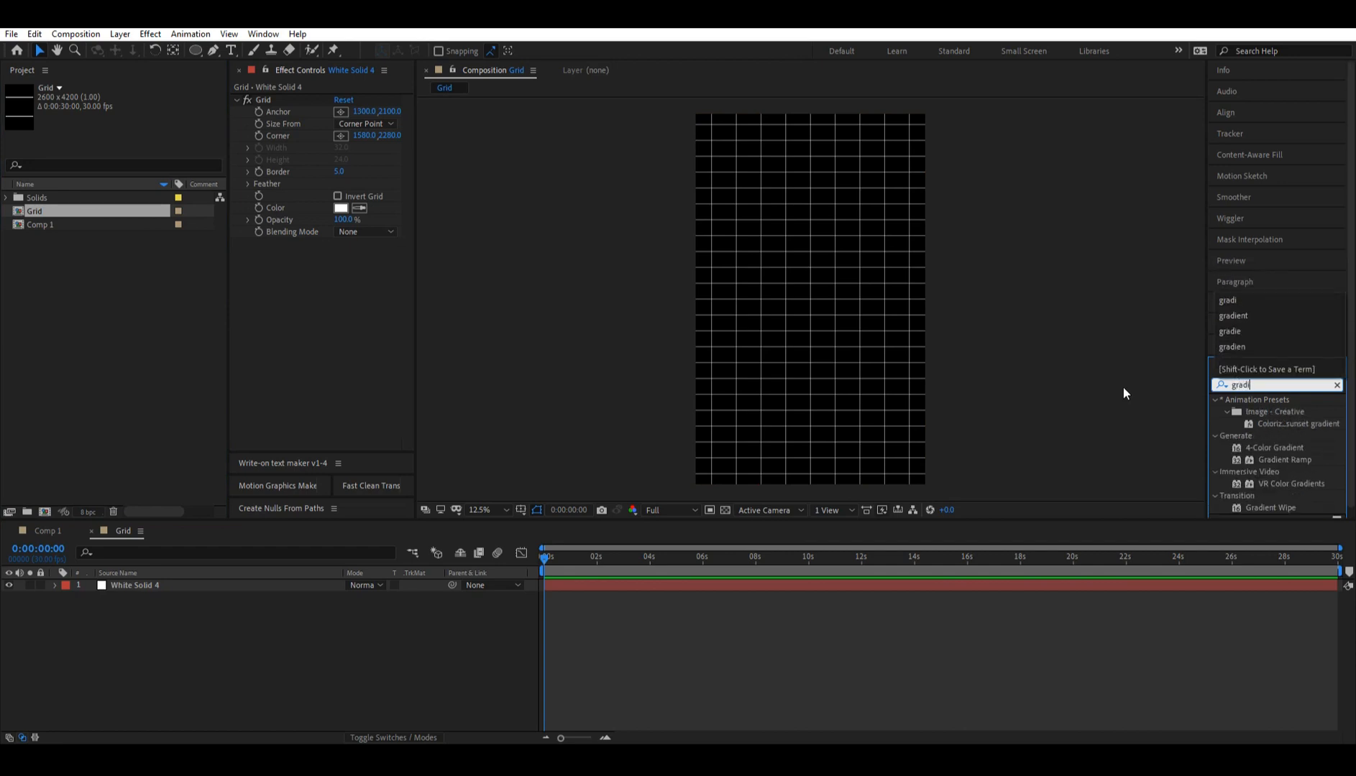
type("ent")
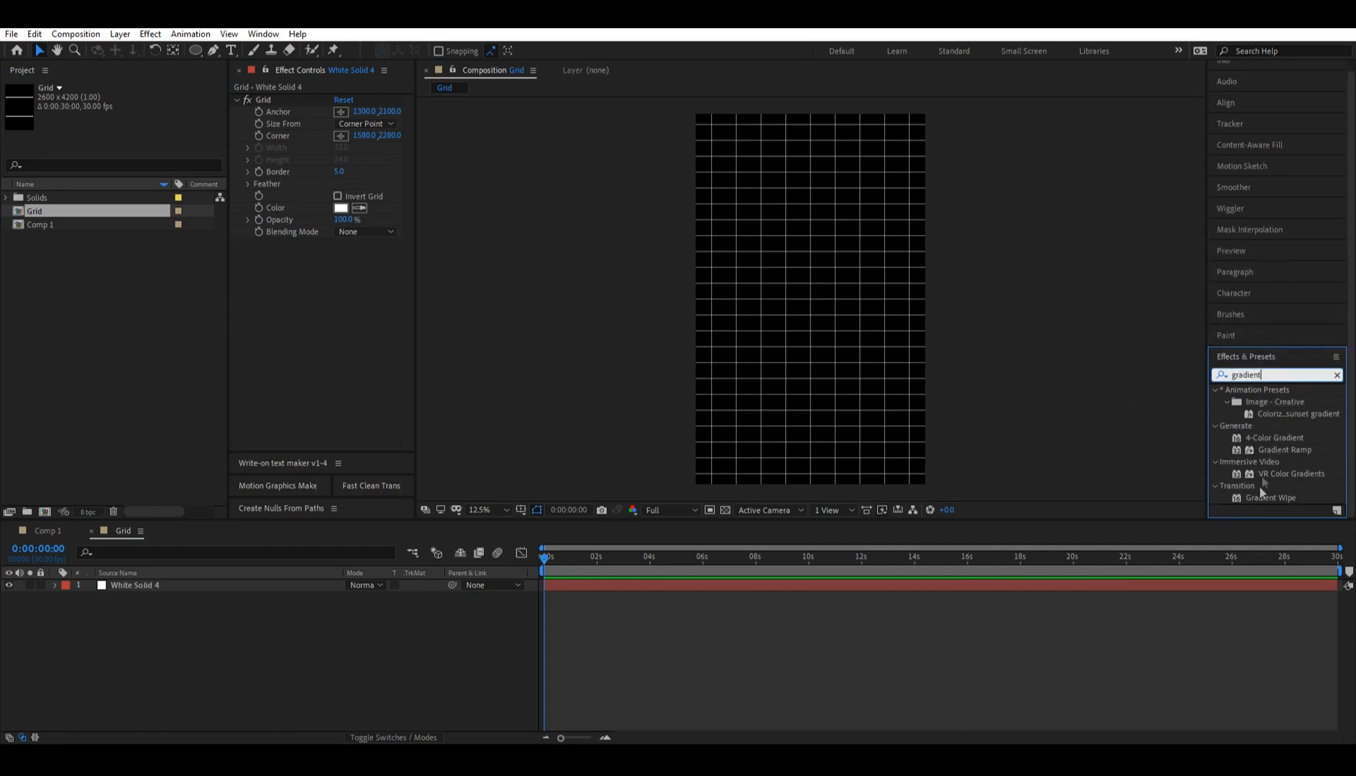
left_click_drag(1278, 454, 352, 292)
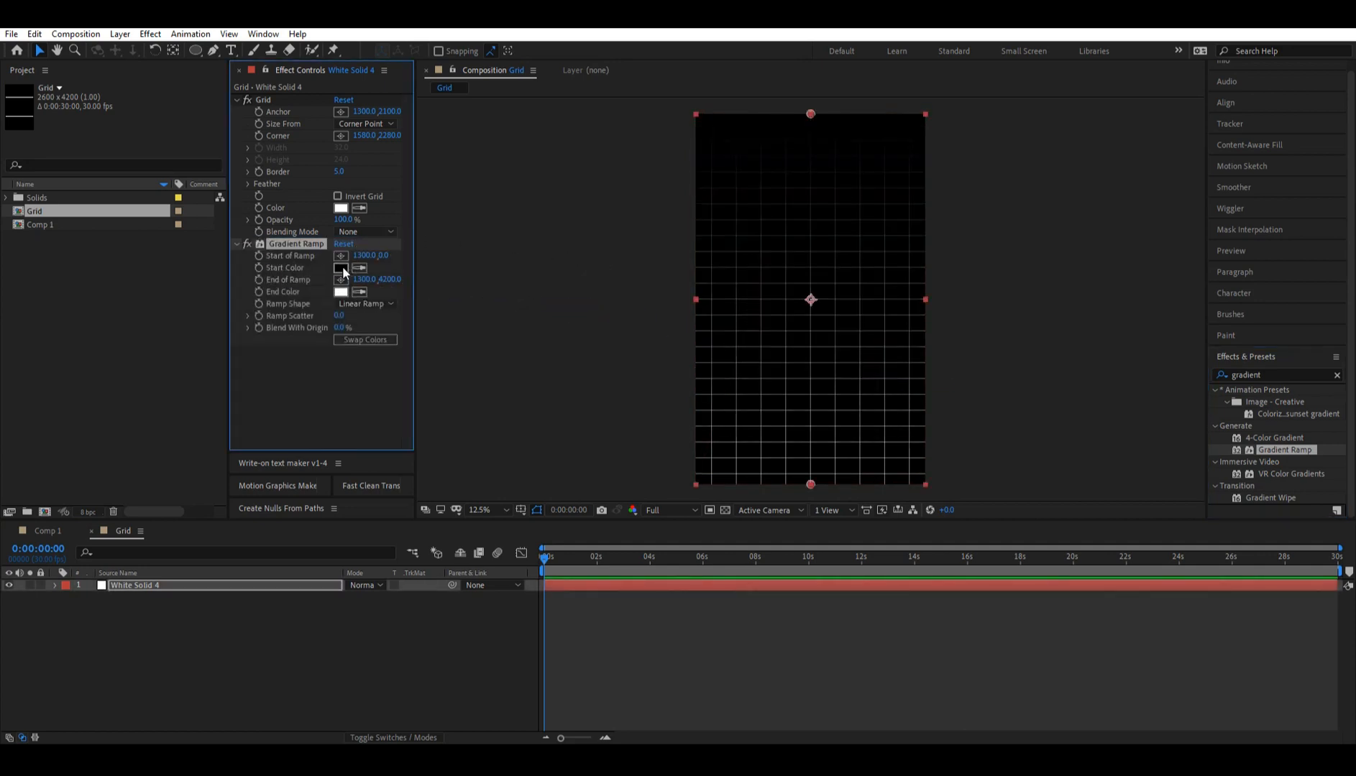
- Set the Gradient Ramp's Start Color to vivid blue and its End Color to magenta F000FF
left_click(340, 267)
left_click(1119, 303)
mouse_move(1088, 280)
left_mouse_down()
mouse_move(1083, 227)
mouse_move(1111, 223)
left_mouse_up()
left_click(1230, 252)
left_click(340, 292)
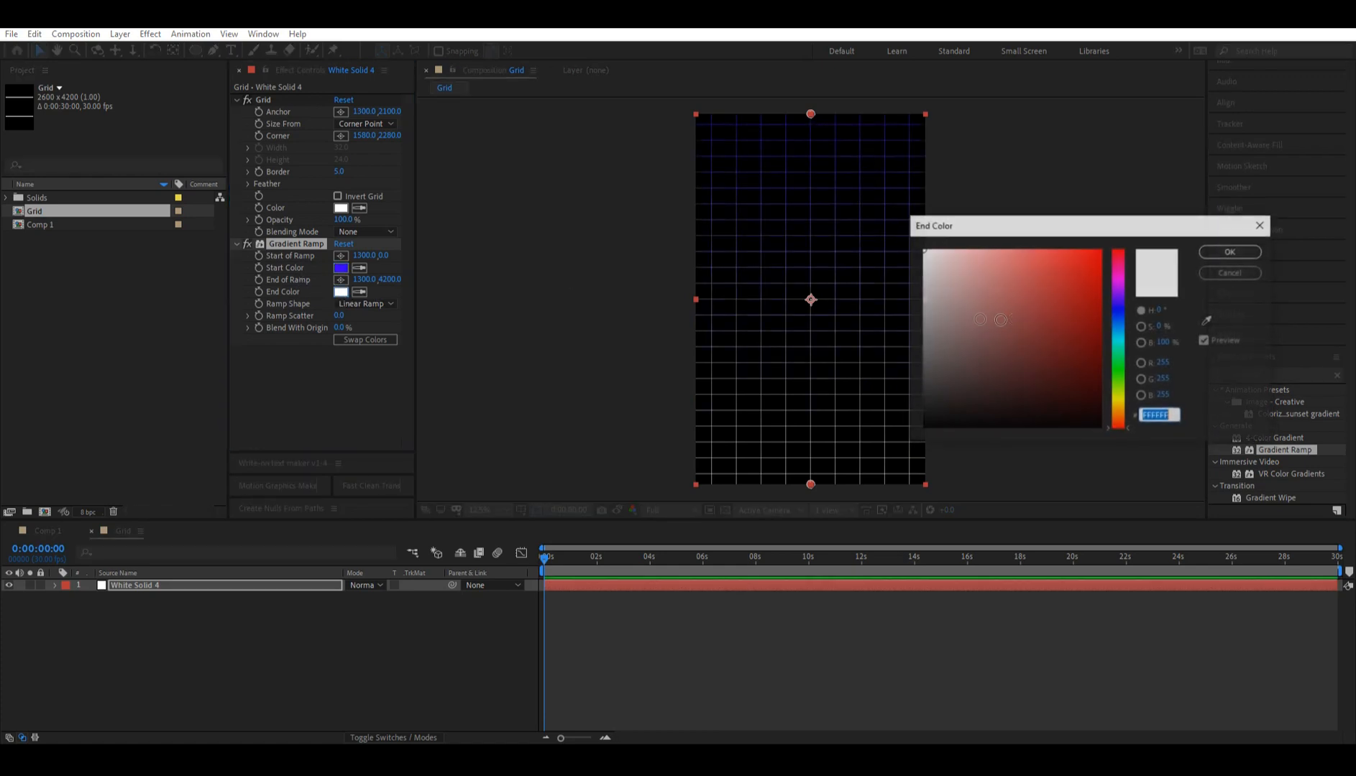
left_click_drag(1125, 352, 1127, 244)
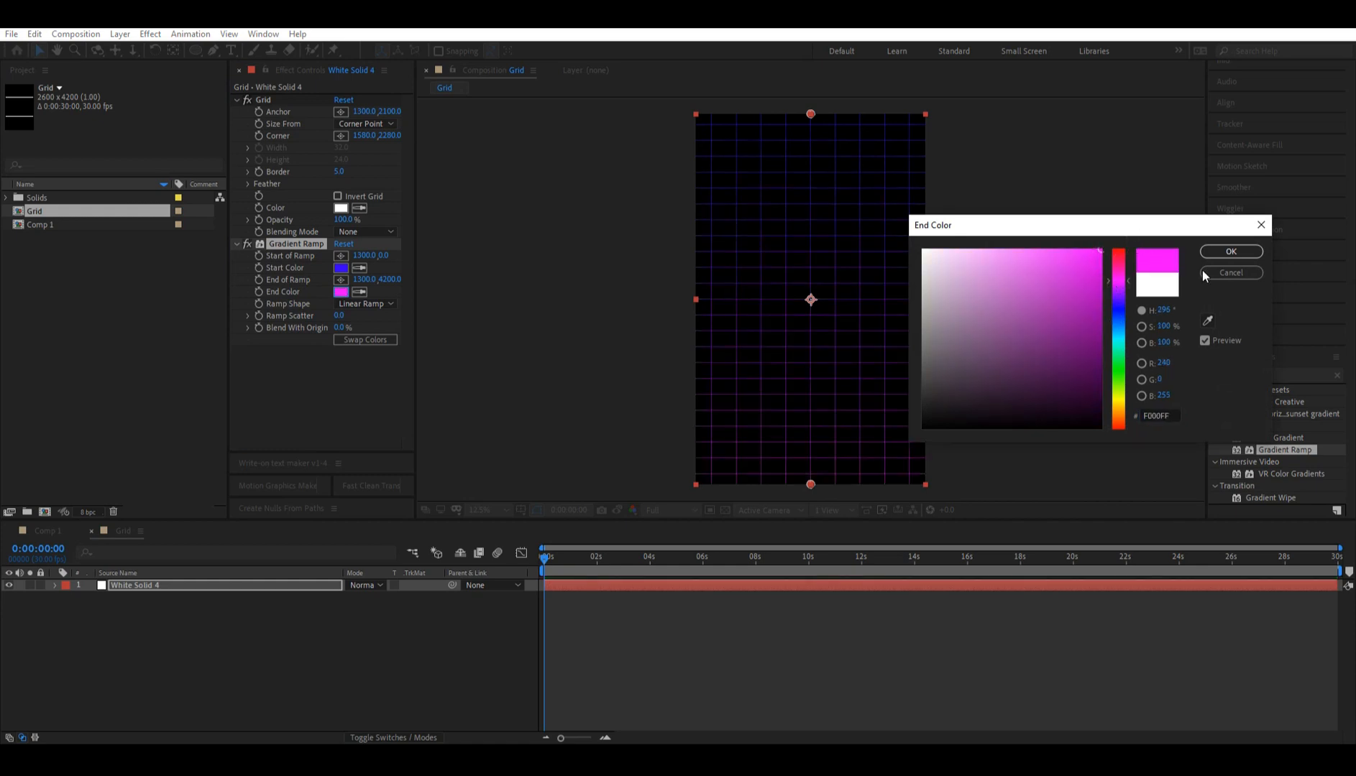
left_click(1230, 252)
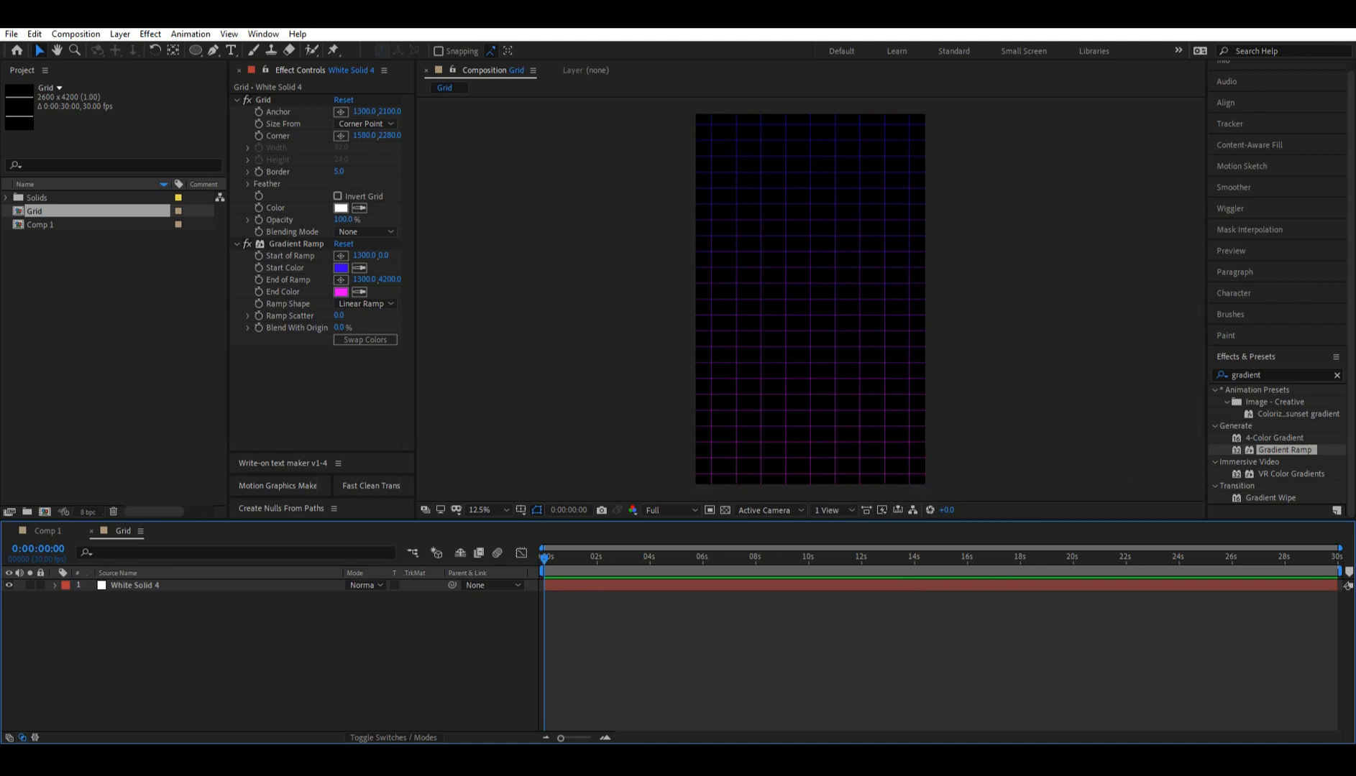
left_click(596, 641)
- Find the Glow effect and apply it to the grid solid below the Gradient Ramp
double_click(1275, 373)
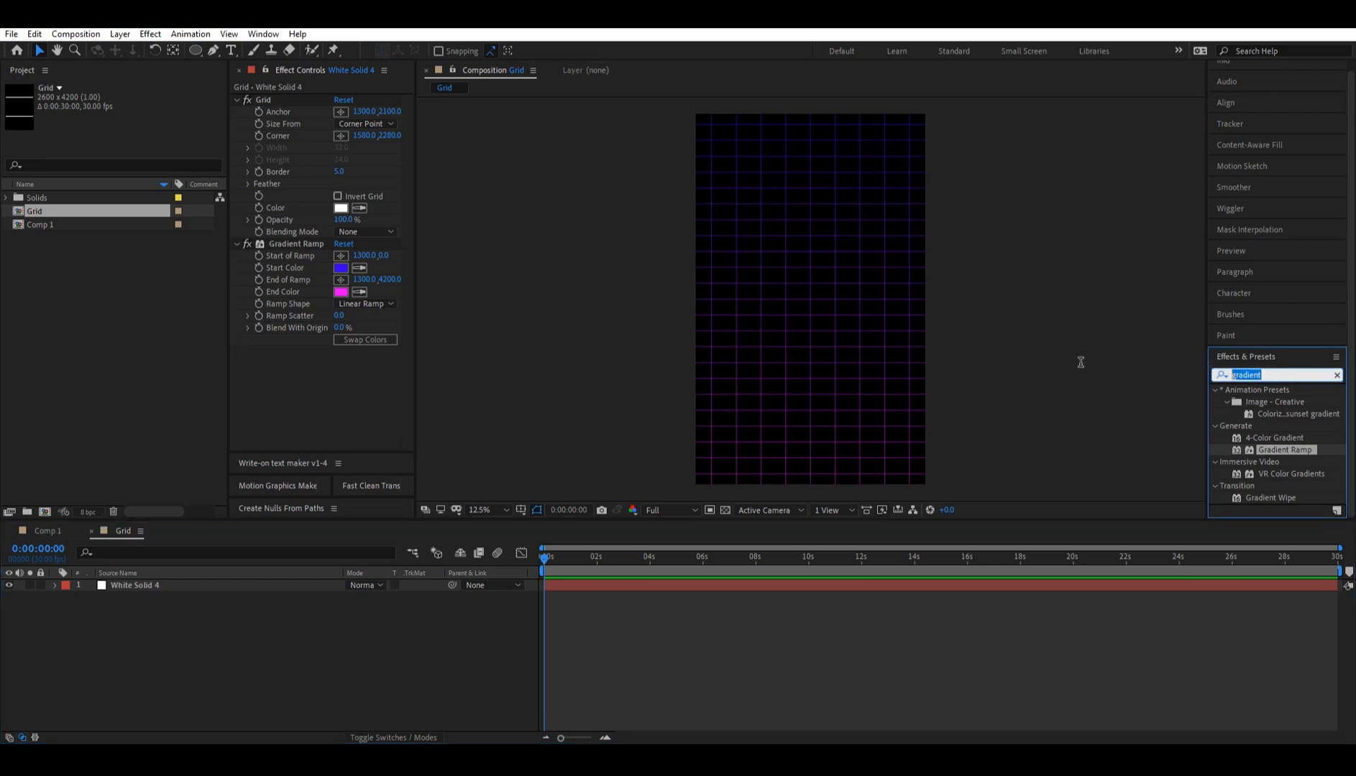
type("glow")
left_click_drag(1246, 466, 317, 379)
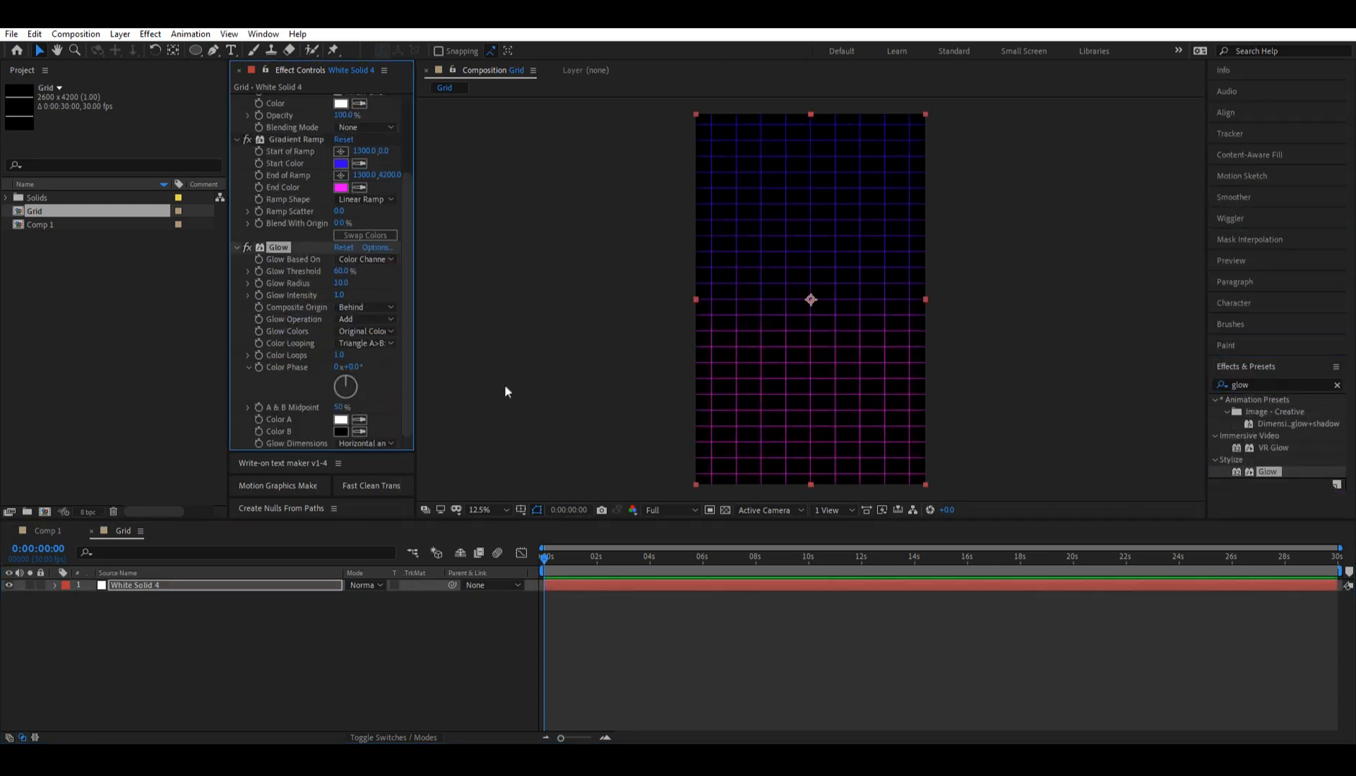
left_click(635, 677)
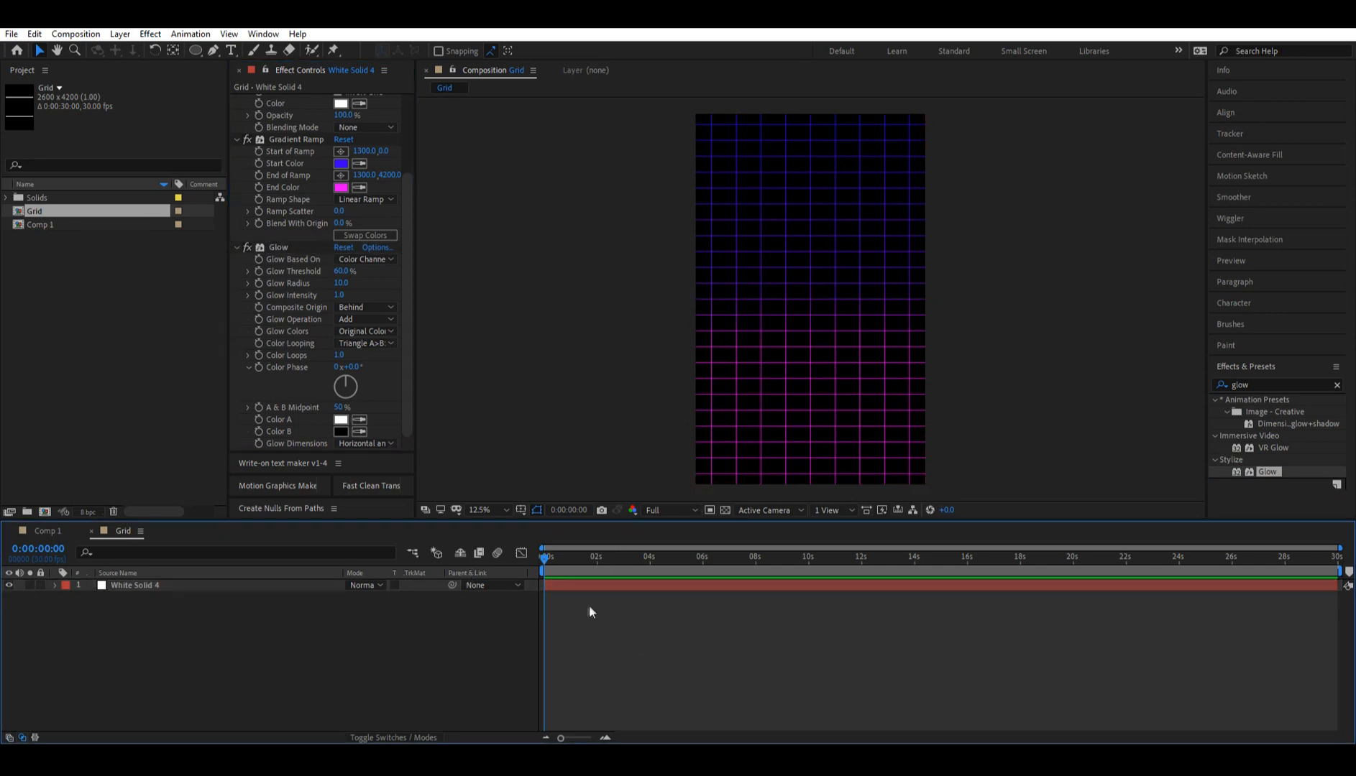
scroll(300, 279, "up", 3)
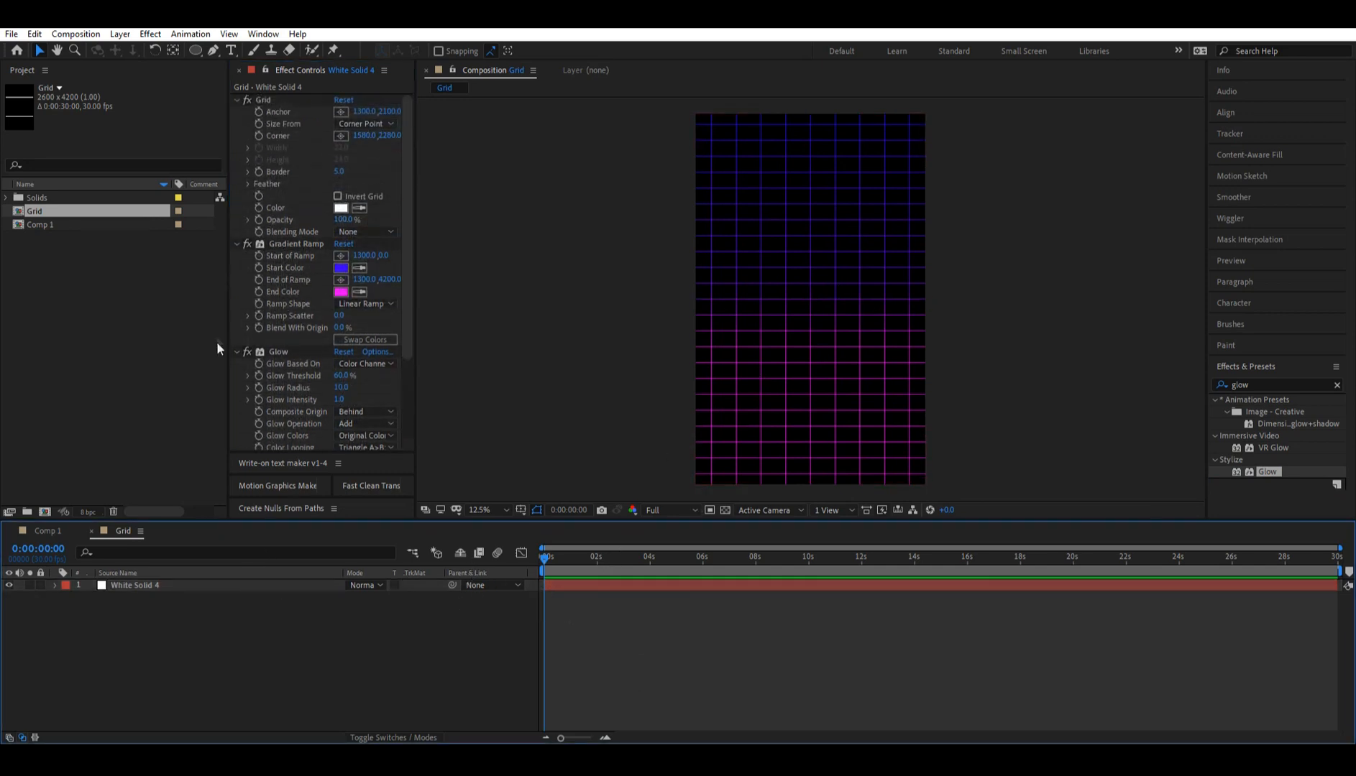
- Keyframe the Grid effect's Anchor and Corner on the white solid at 0 seconds and at 1 second
left_click(234, 352)
left_click(236, 244)
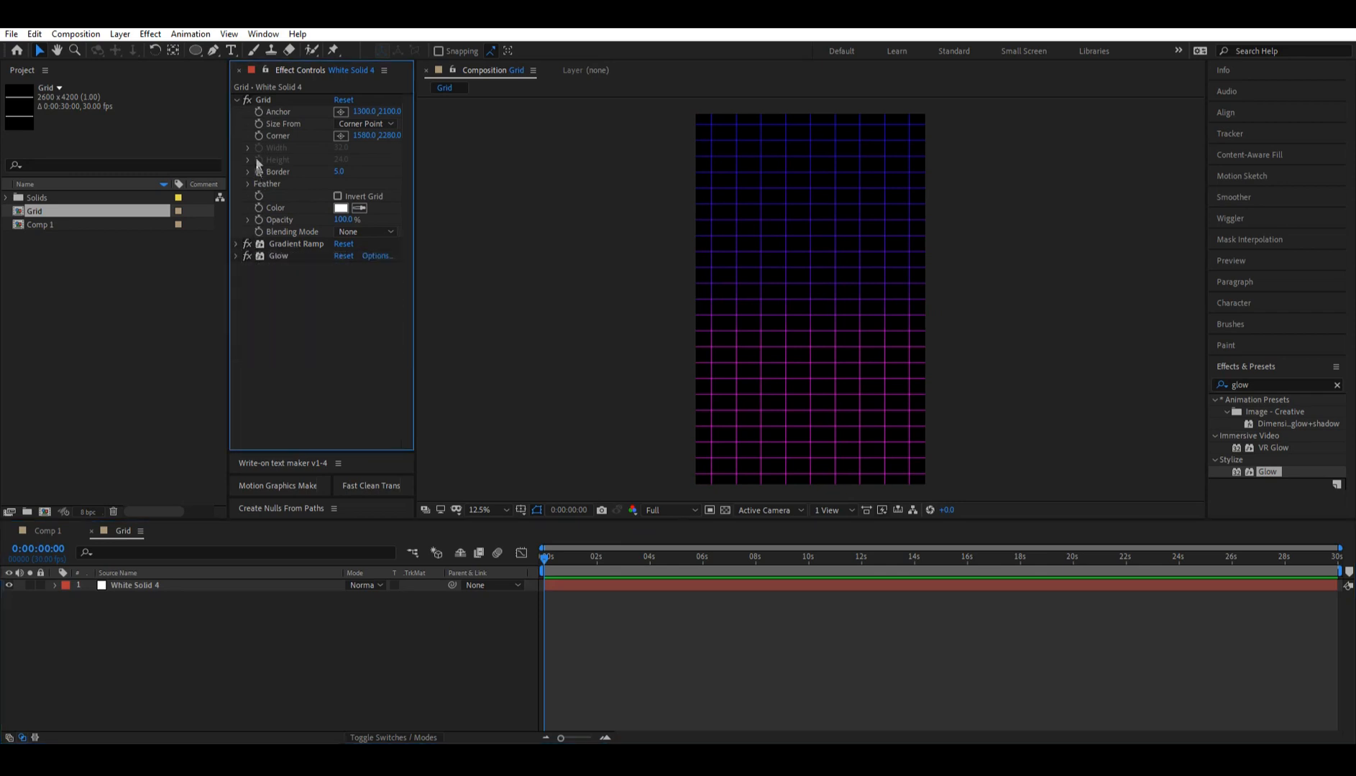
left_click(260, 101)
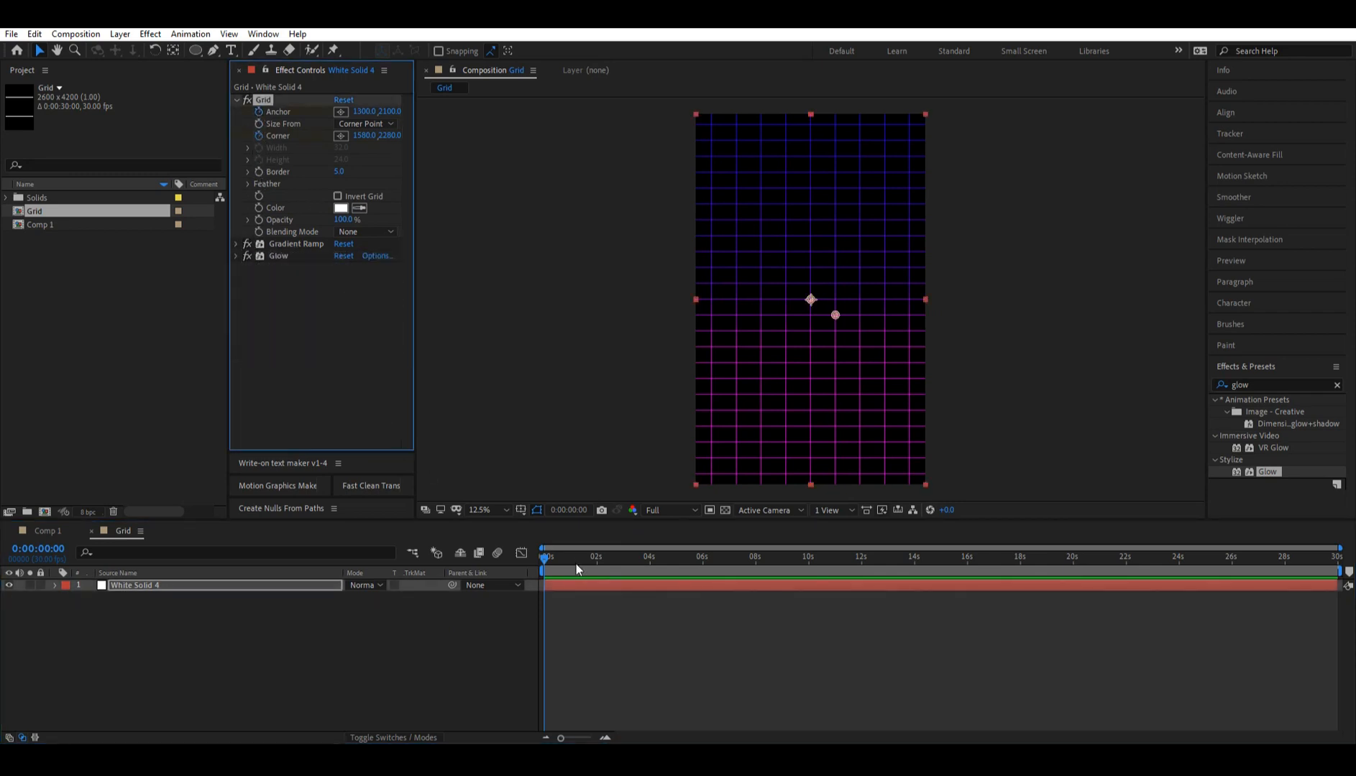
left_click(577, 741)
left_click_drag(570, 741, 598, 740)
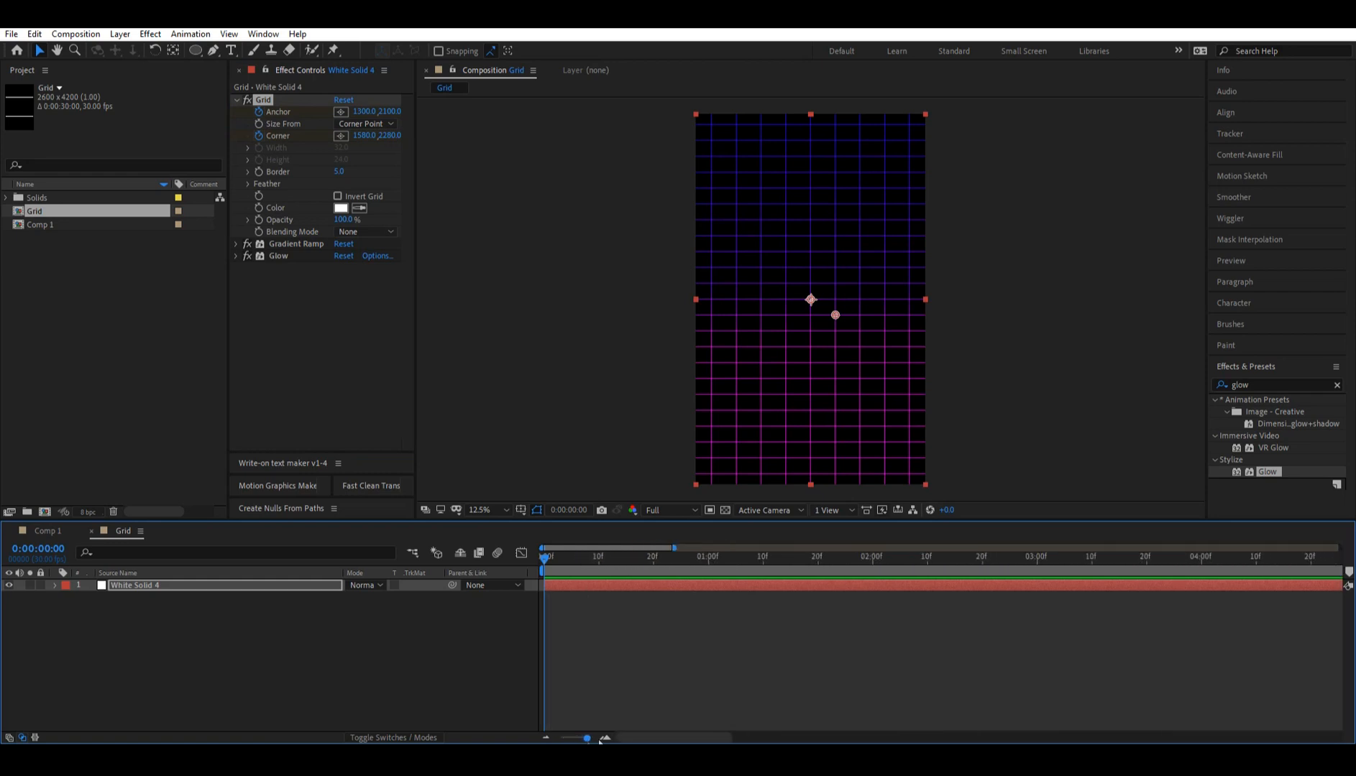
key("u")
key("period")
left_click(706, 564)
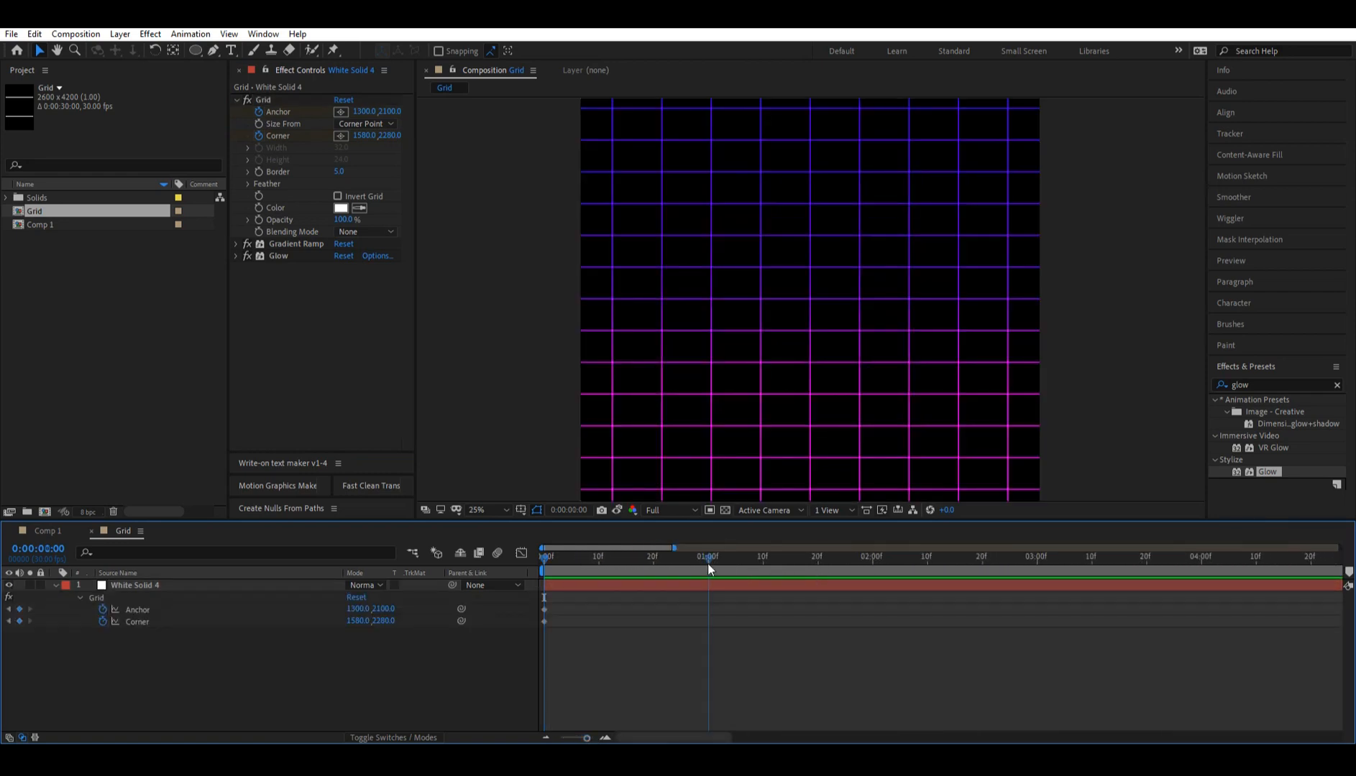
left_click(19, 609)
left_click(19, 621)
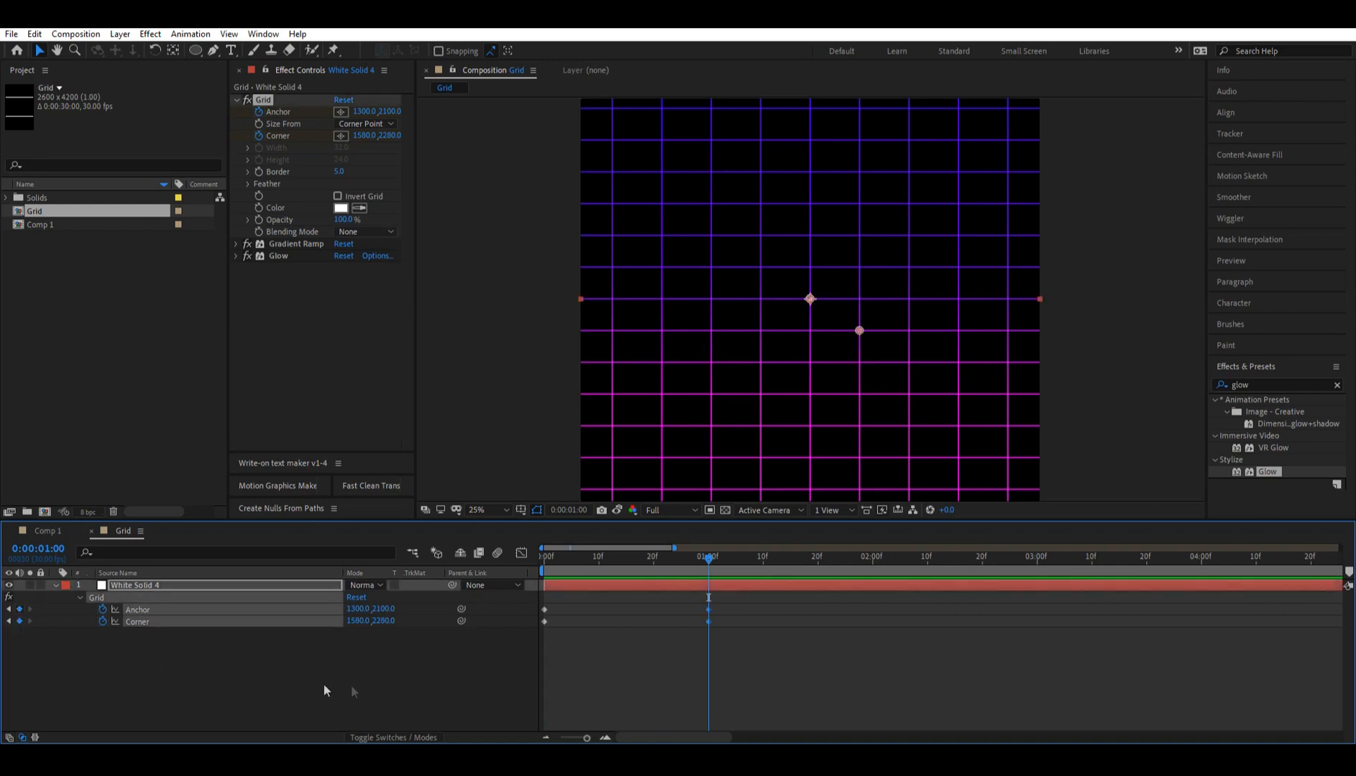
left_click(564, 677)
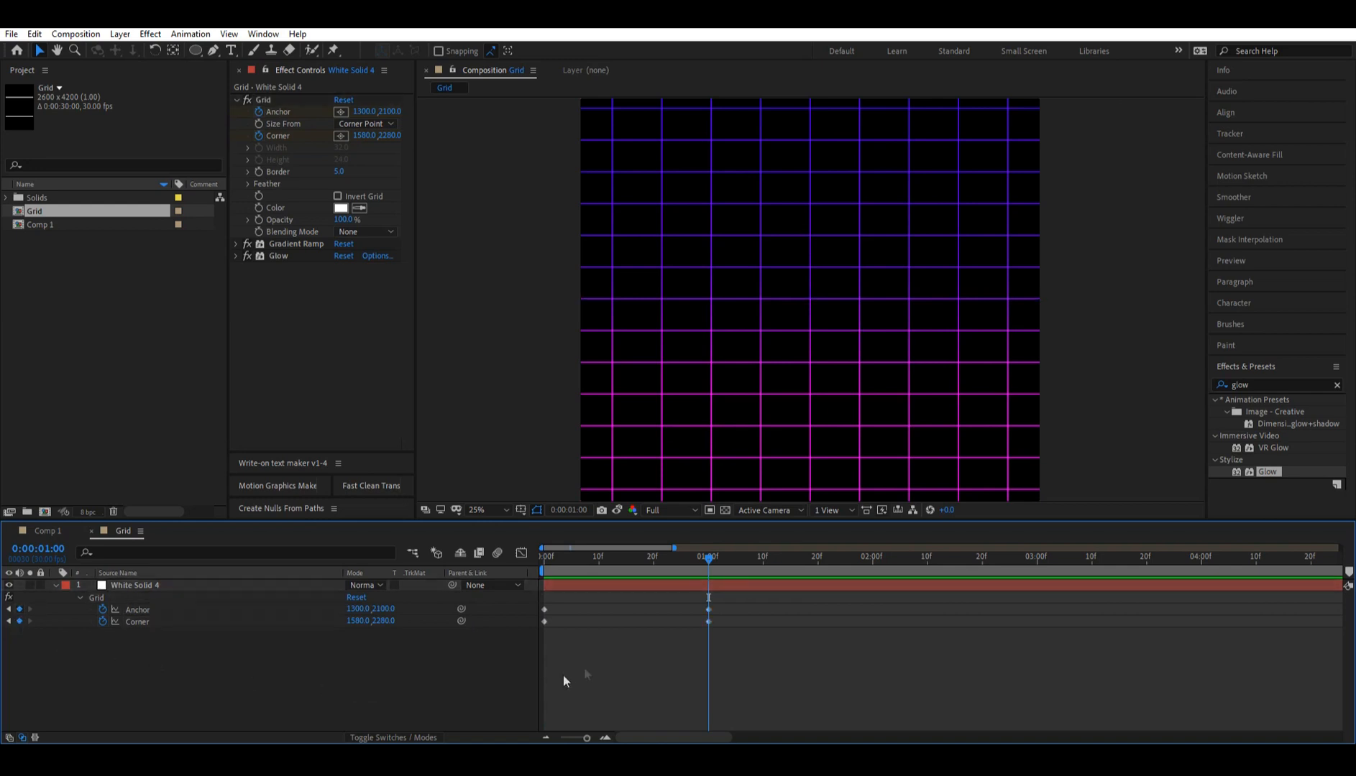
- At 1 second, add 180 to the vertical values of the Grid effect's Corner and Anchor, then compare both keyframed frames
left_click(387, 621)
left_click(395, 622)
type("+180")
left_click(387, 609)
left_click(394, 609)
type("+180")
key("Return")
left_click(648, 689)
left_click(542, 565)
left_click(707, 558)
left_click(619, 510)
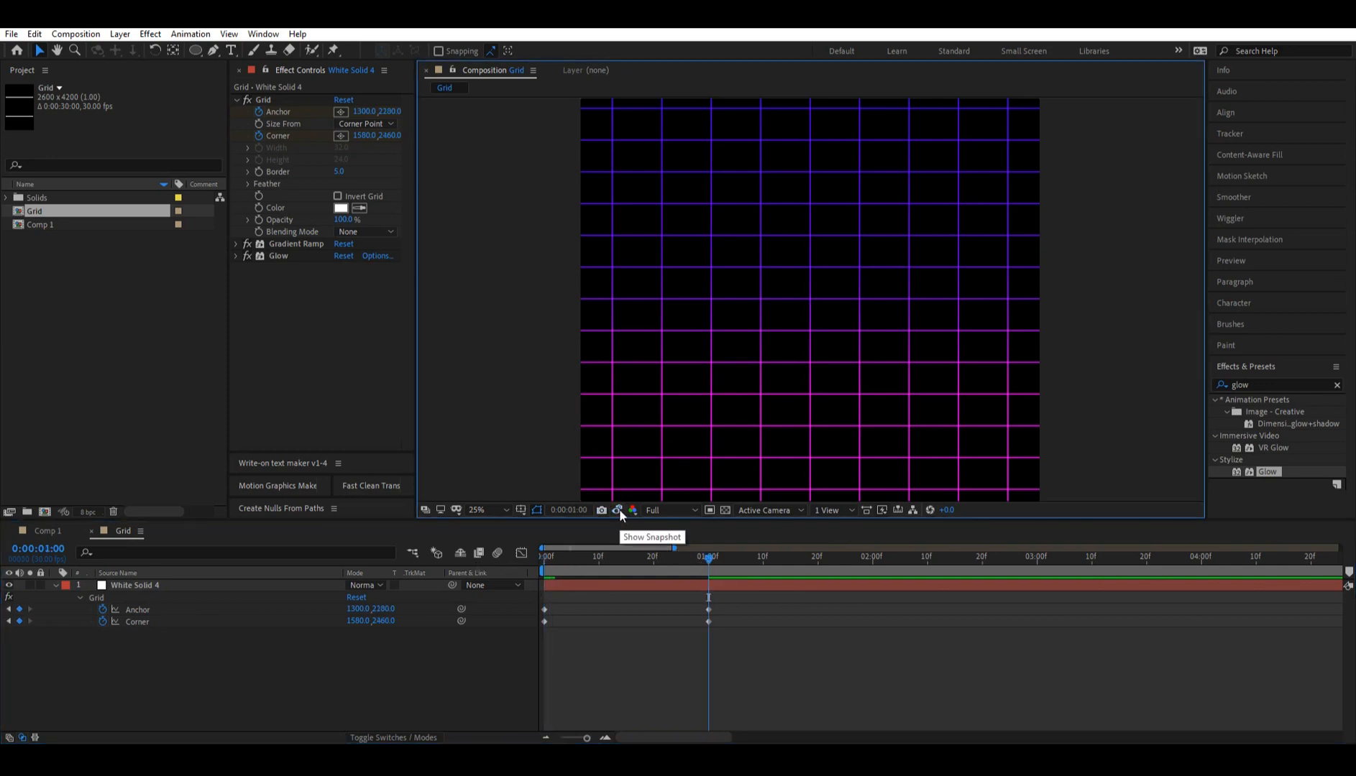
left_click(646, 648)
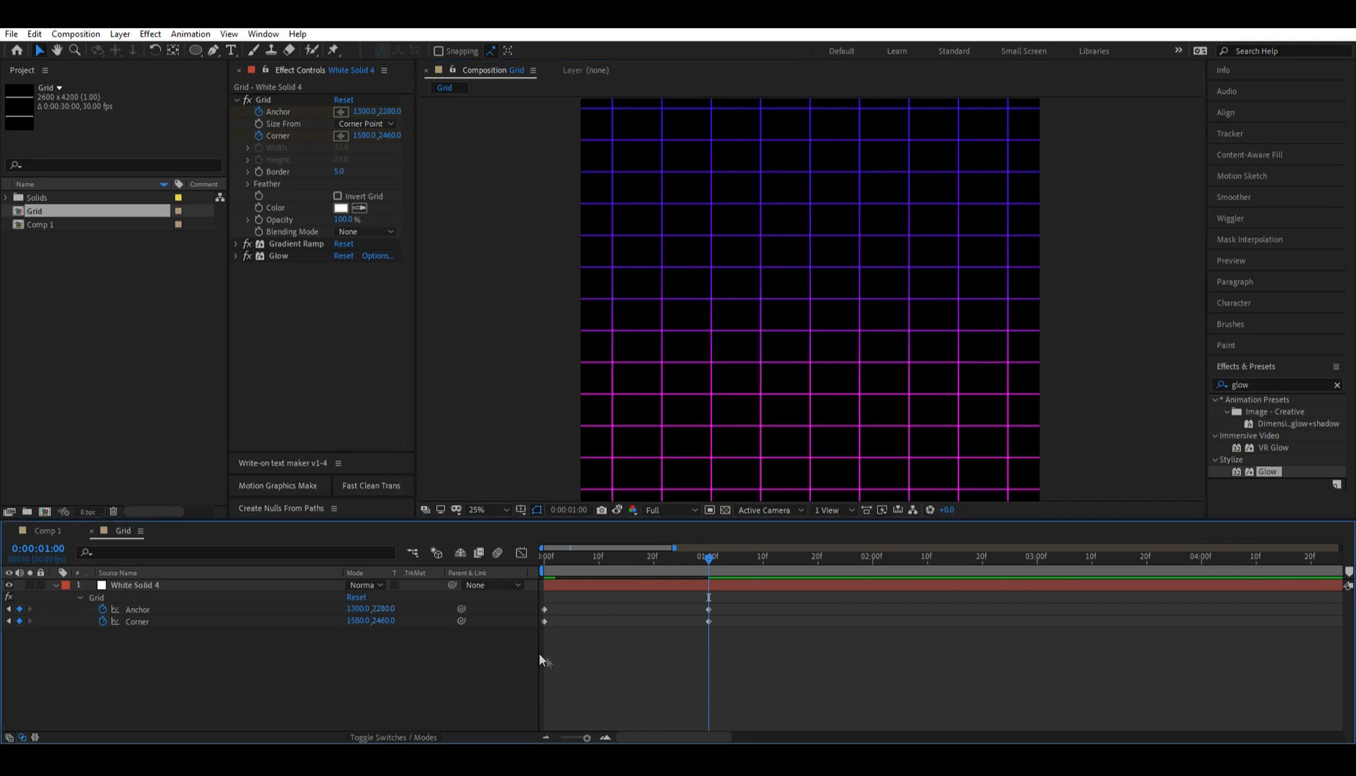
- Give the Grid effect's Corner property a loopOut() expression and copy the expression text
left_click(101, 623, "alt")
type("loopOut9(")
key("Left")
key("BackSpace")
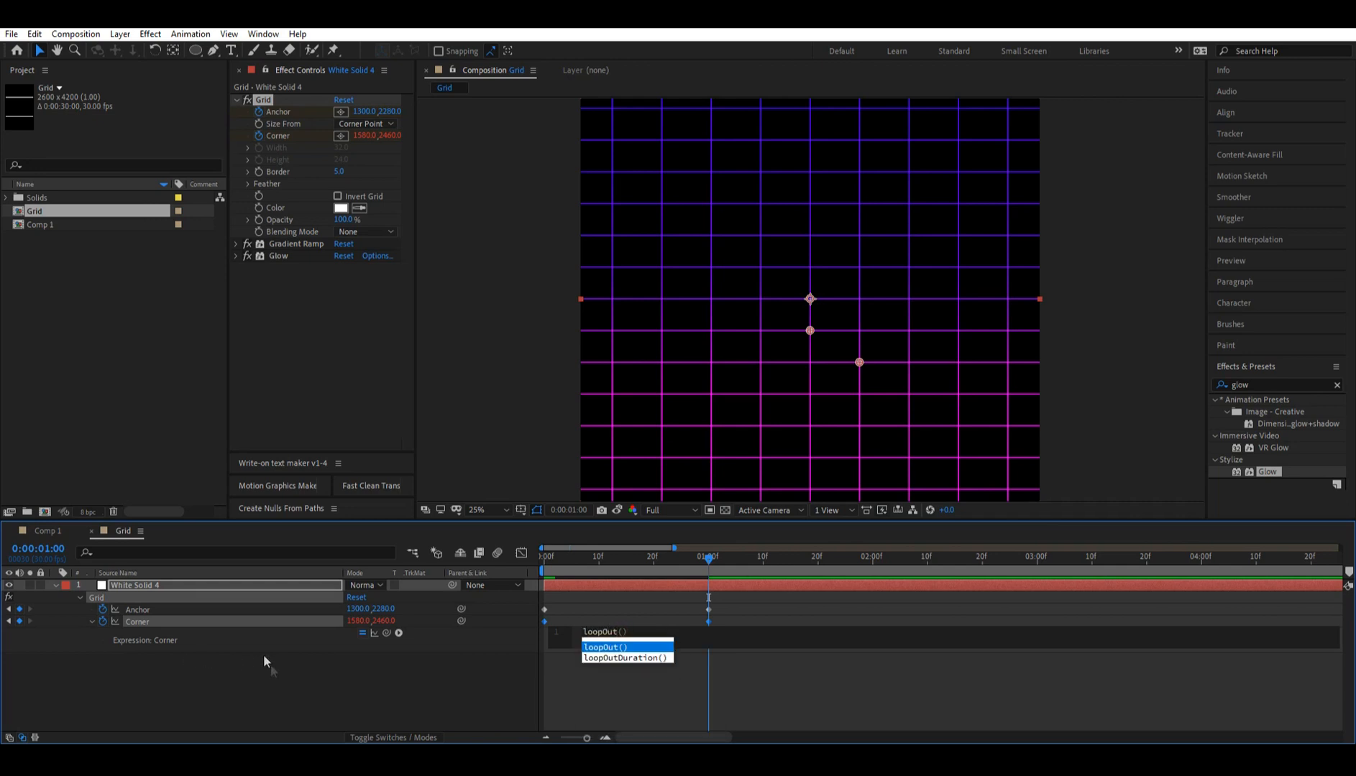
left_click(597, 648)
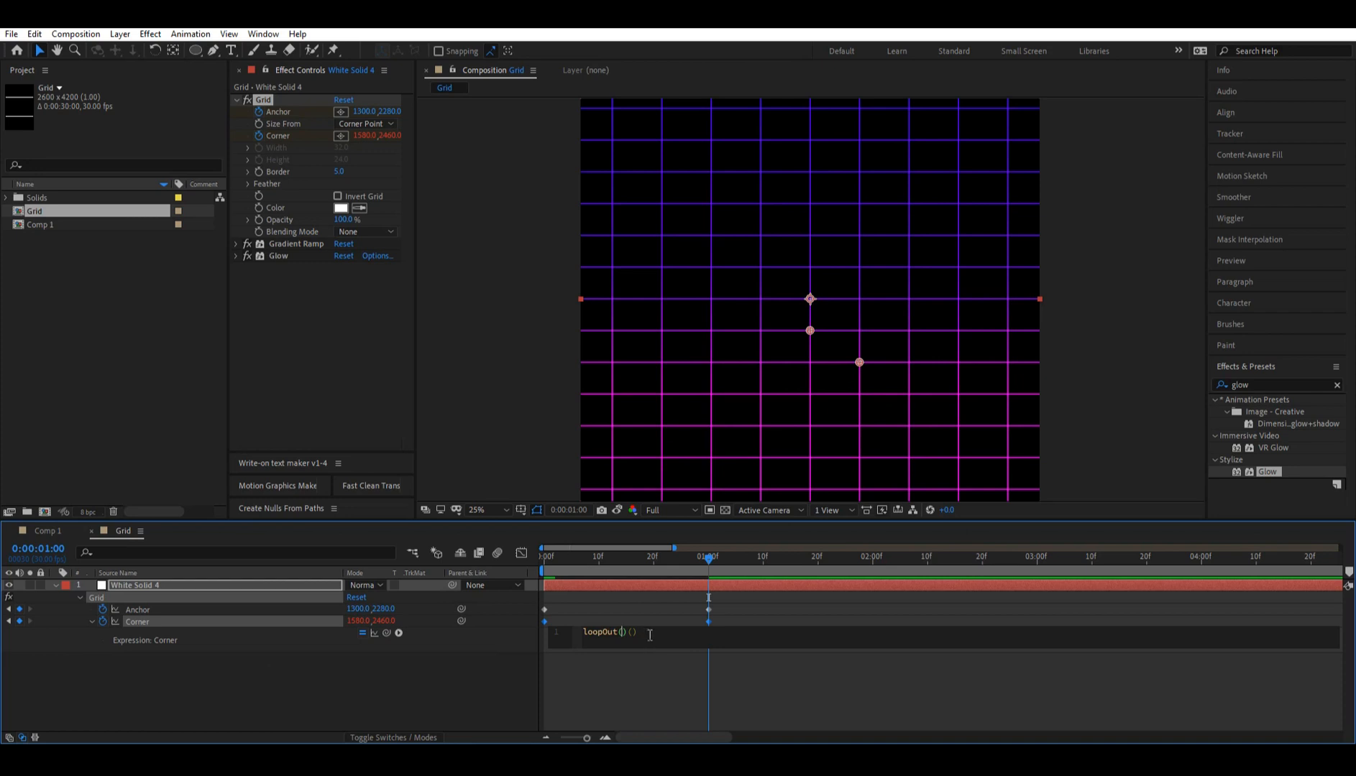
key("BackSpace")
key("ctrl+a")
key("ctrl+c")
left_click(624, 703)
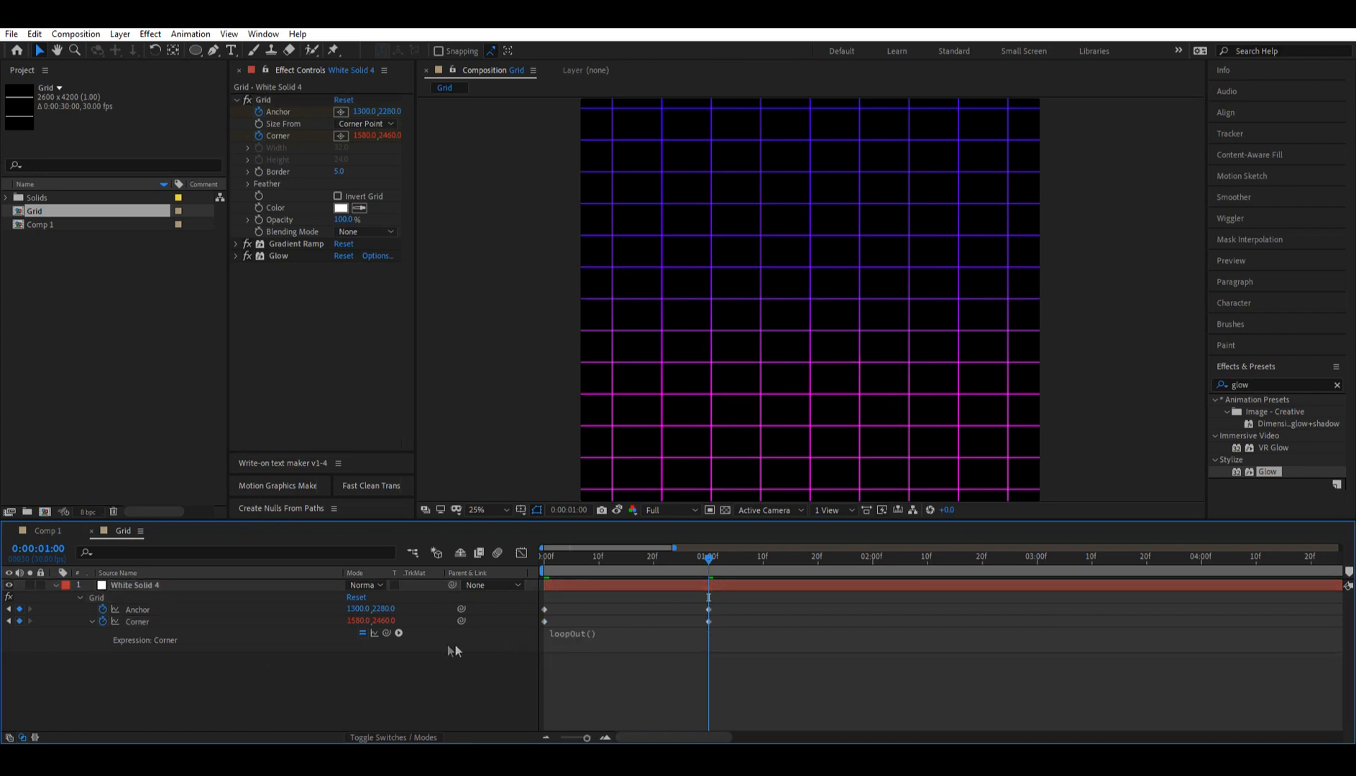
- Apply the copied loopOut() expression to the Grid effect's Anchor property and collapse the white solid's properties
left_click(103, 609, "alt")
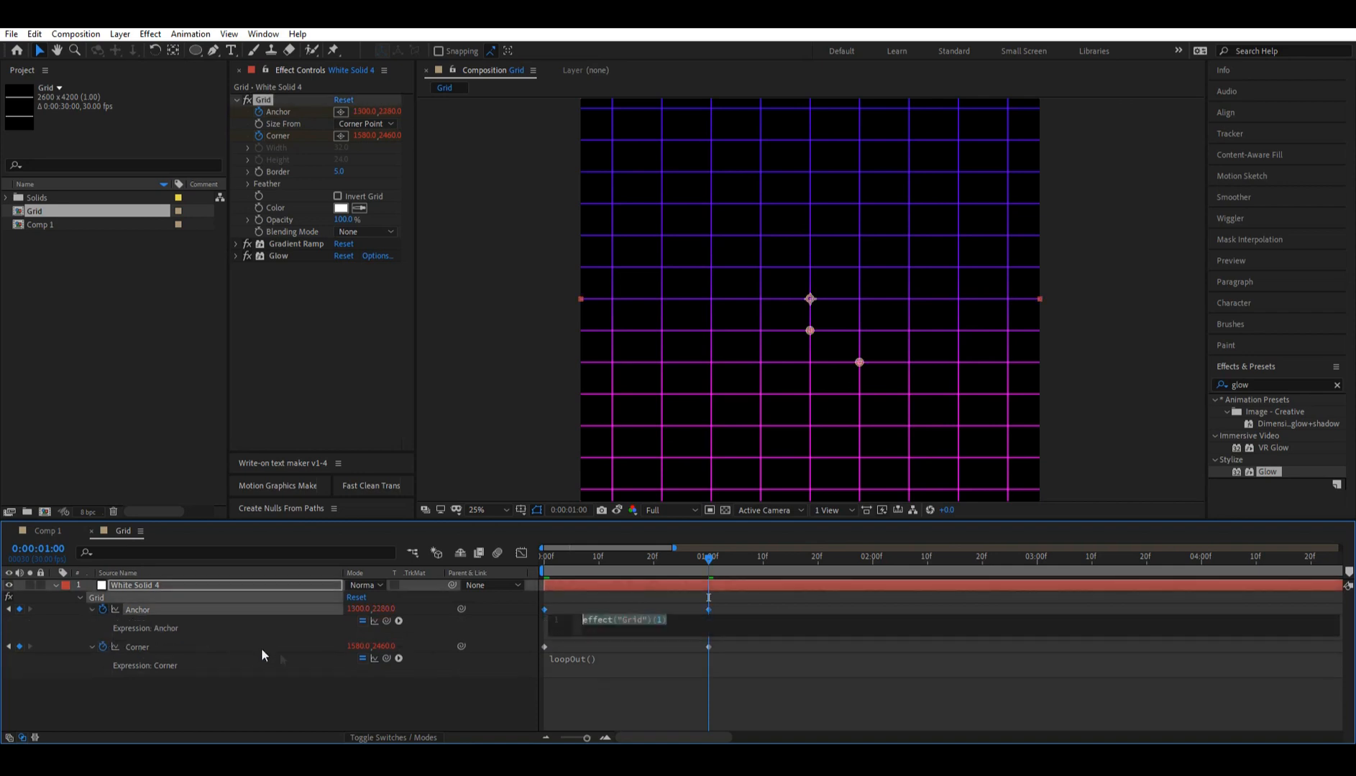
key("ctrl+v")
left_click(689, 699)
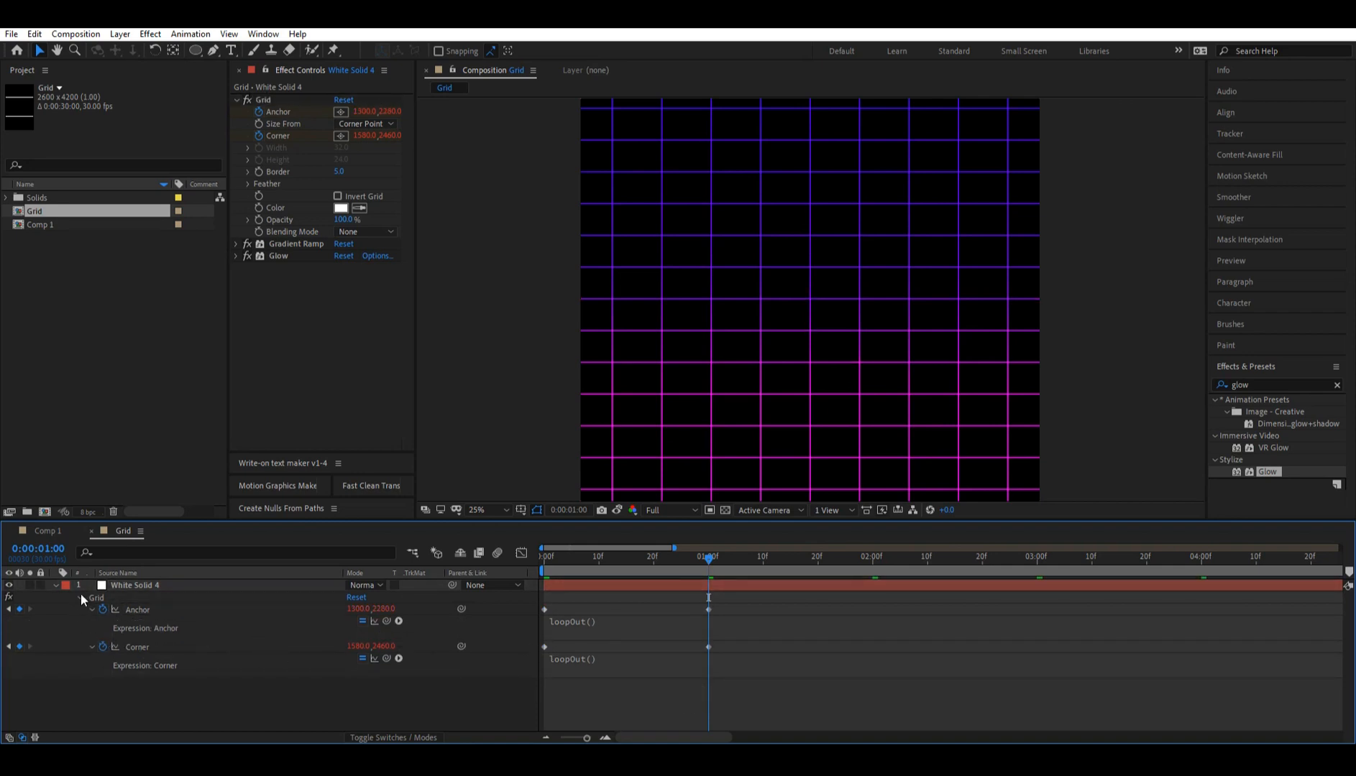
left_click(55, 585)
key("comma")
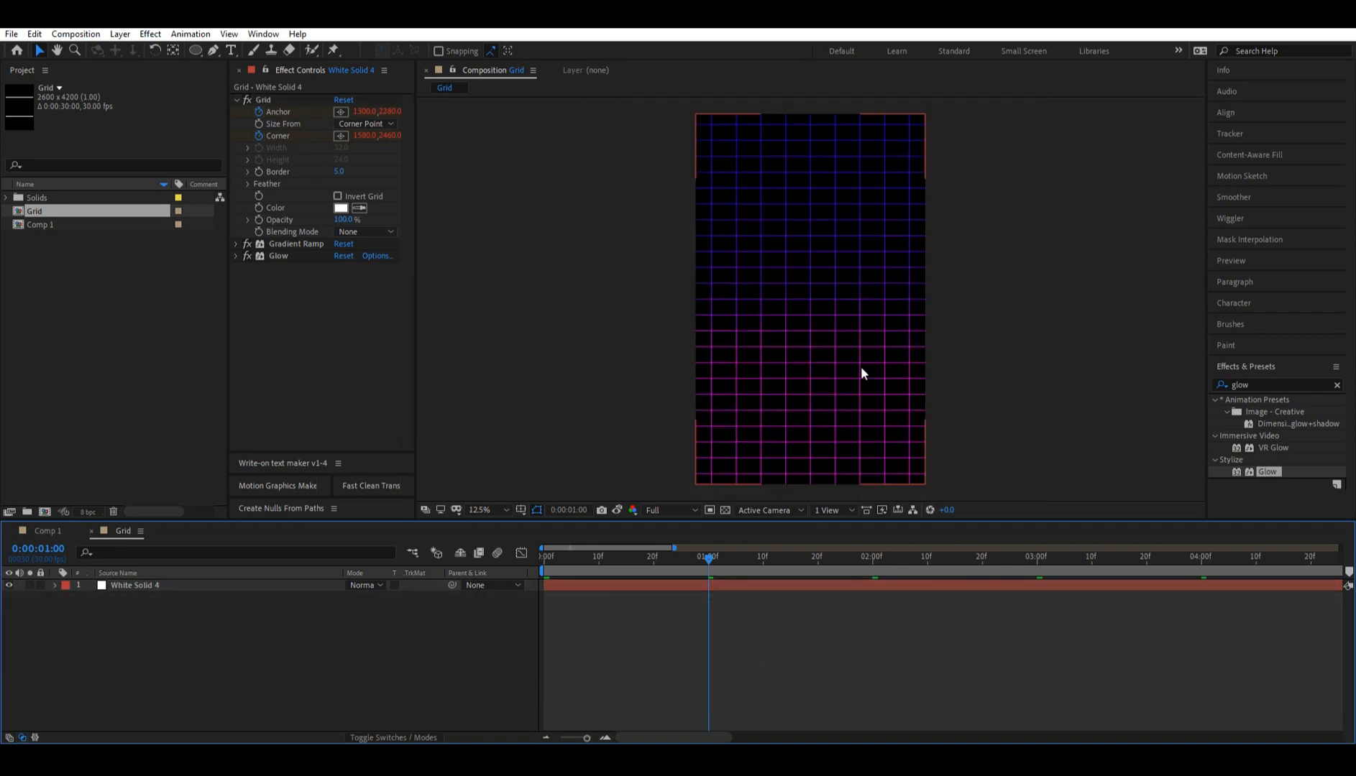
- Place the Grid composition in Comp 1 between the Sky and Horizontal Line layers and make it a 3D layer
left_click(46, 534)
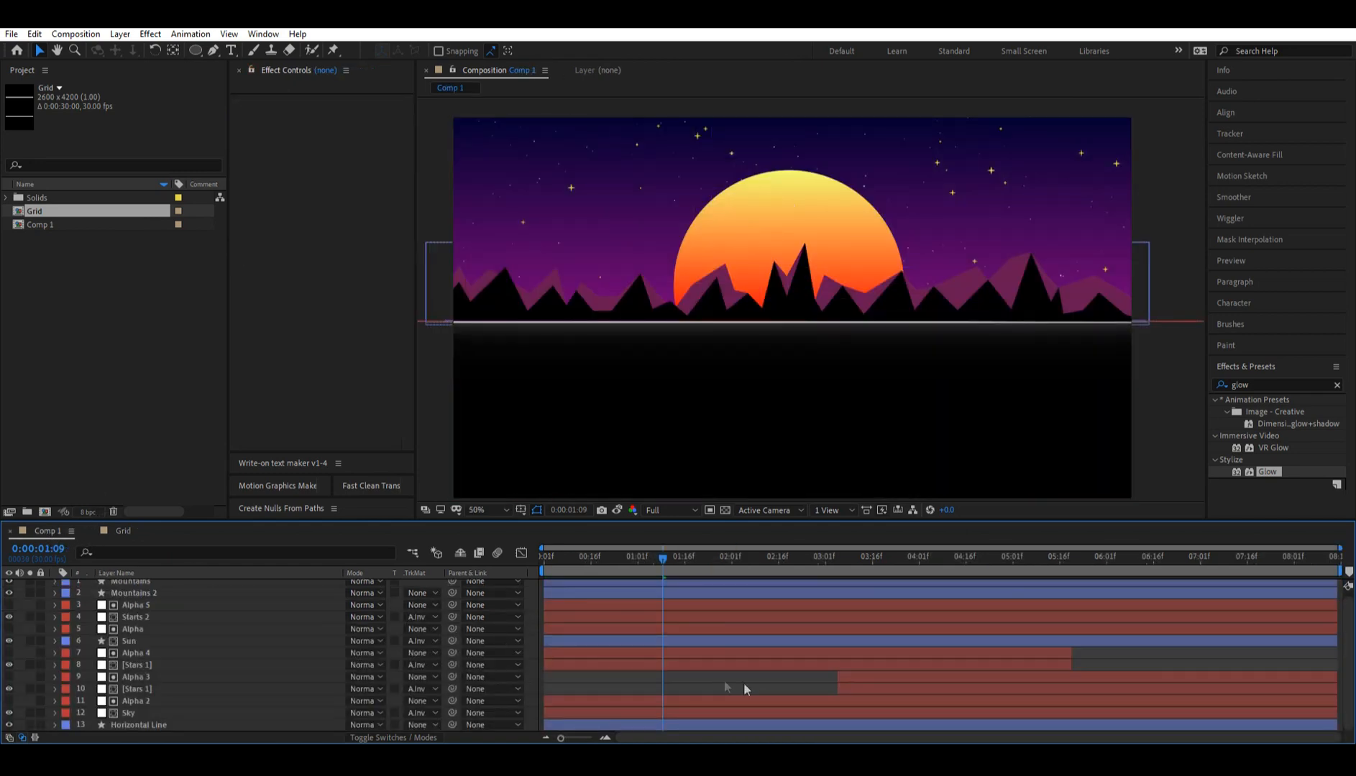
left_click(39, 212)
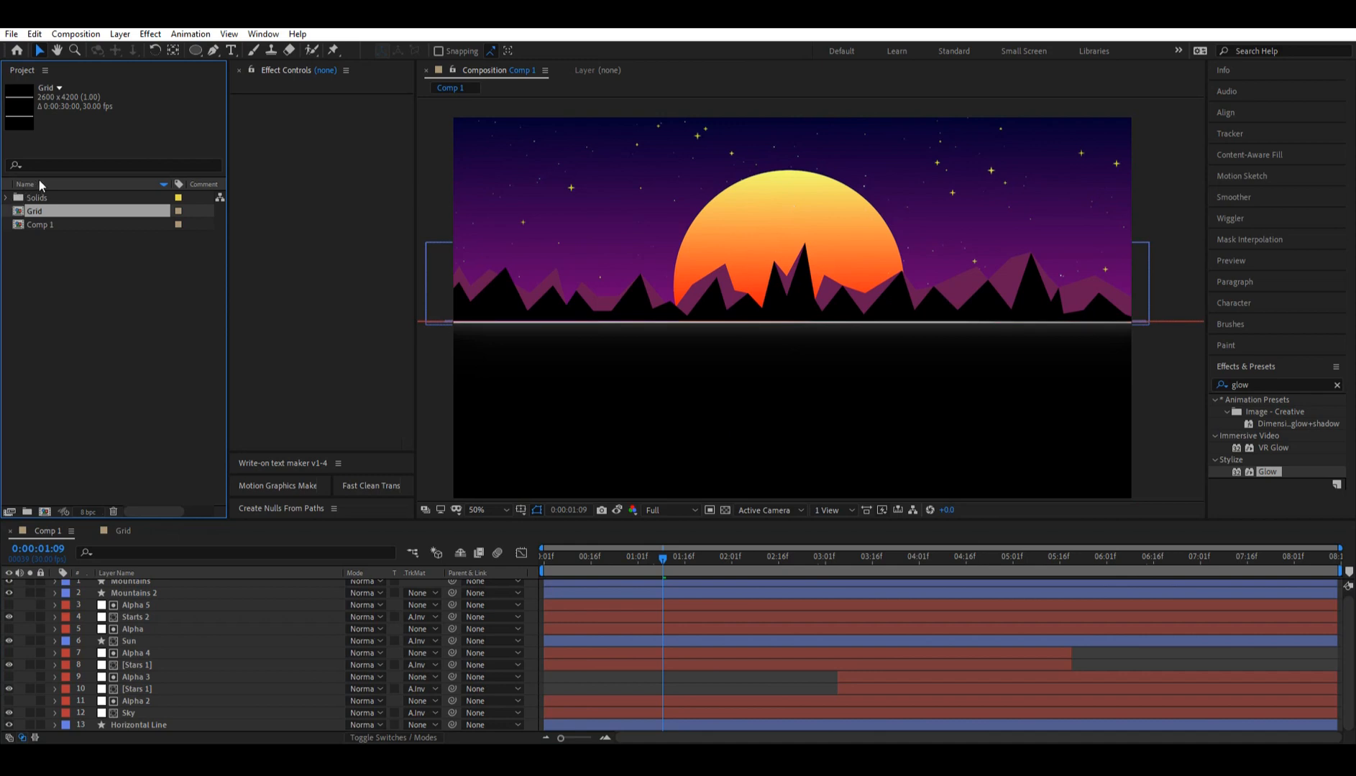
left_click_drag(43, 214, 160, 724)
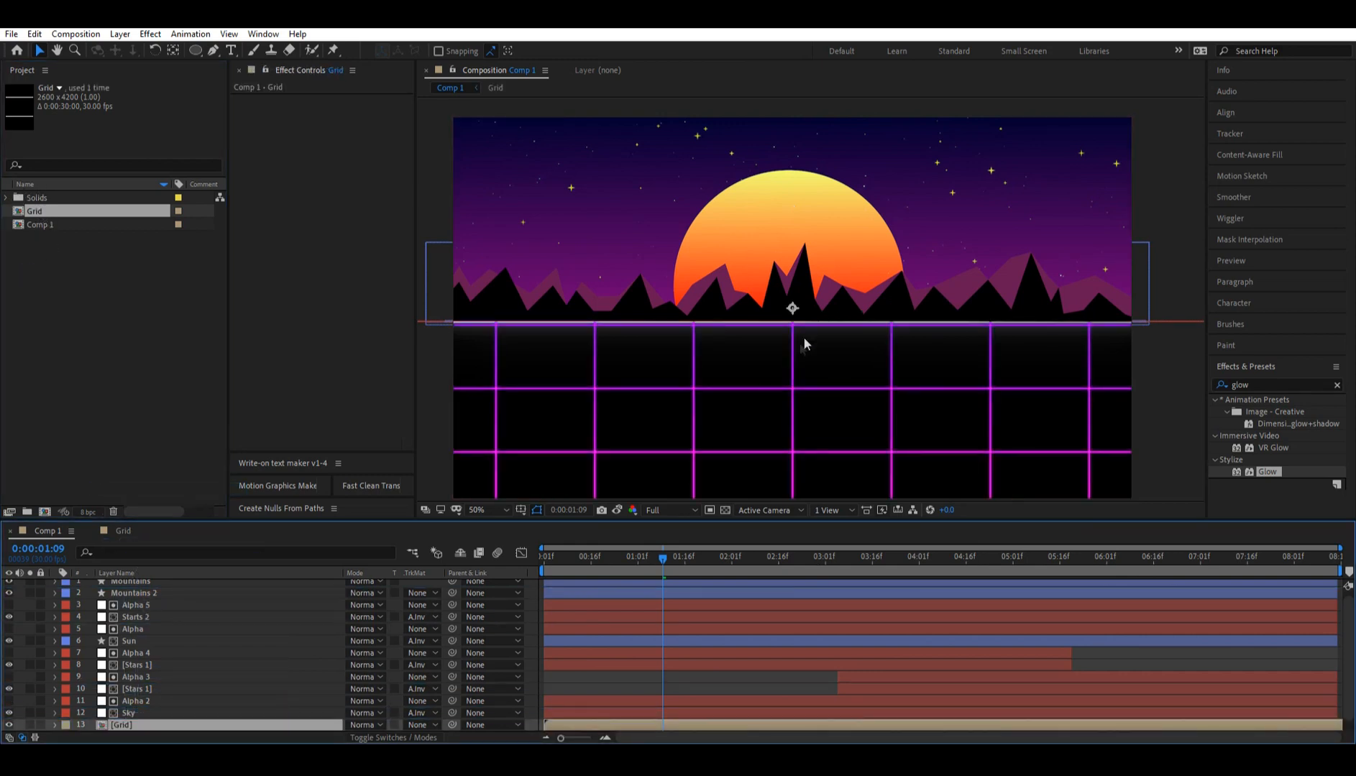
scroll(805, 342, "down", 3)
scroll(393, 717, "down", 1)
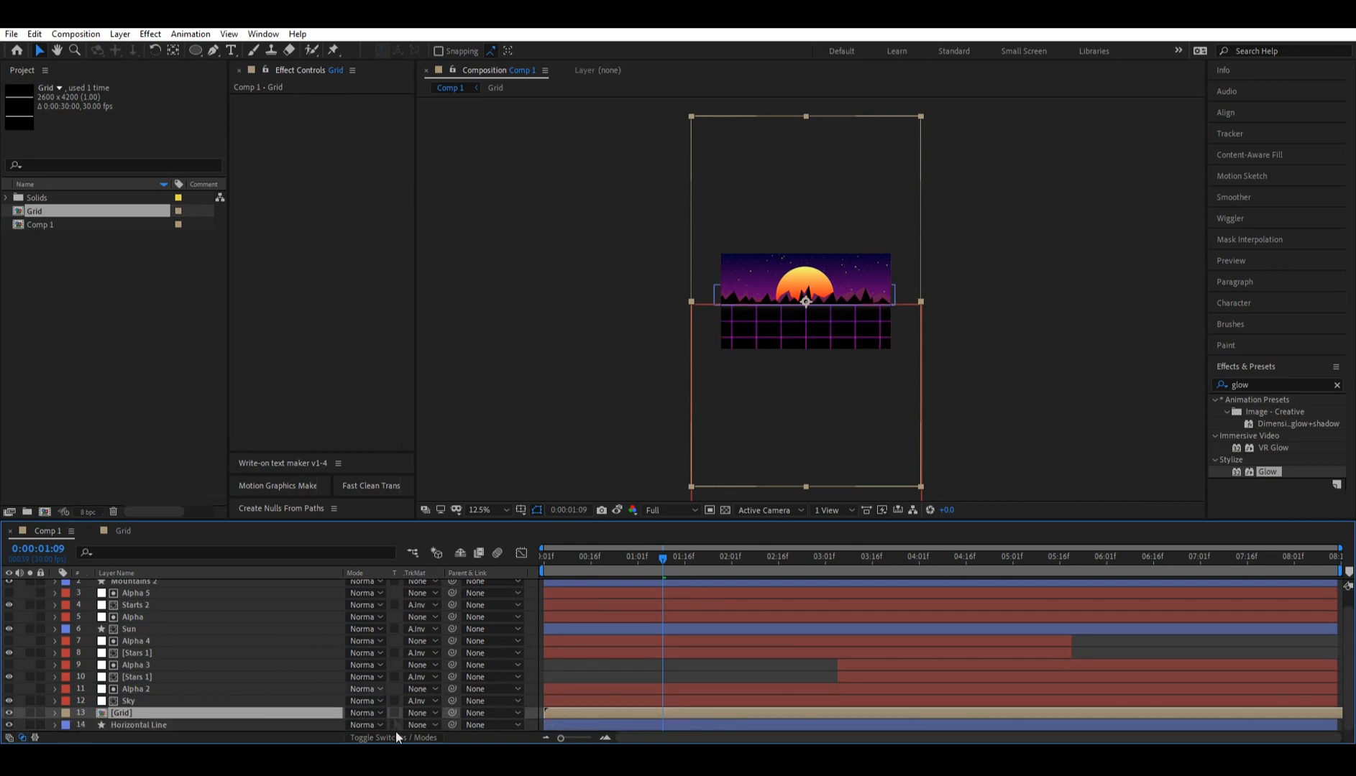
left_click(401, 738)
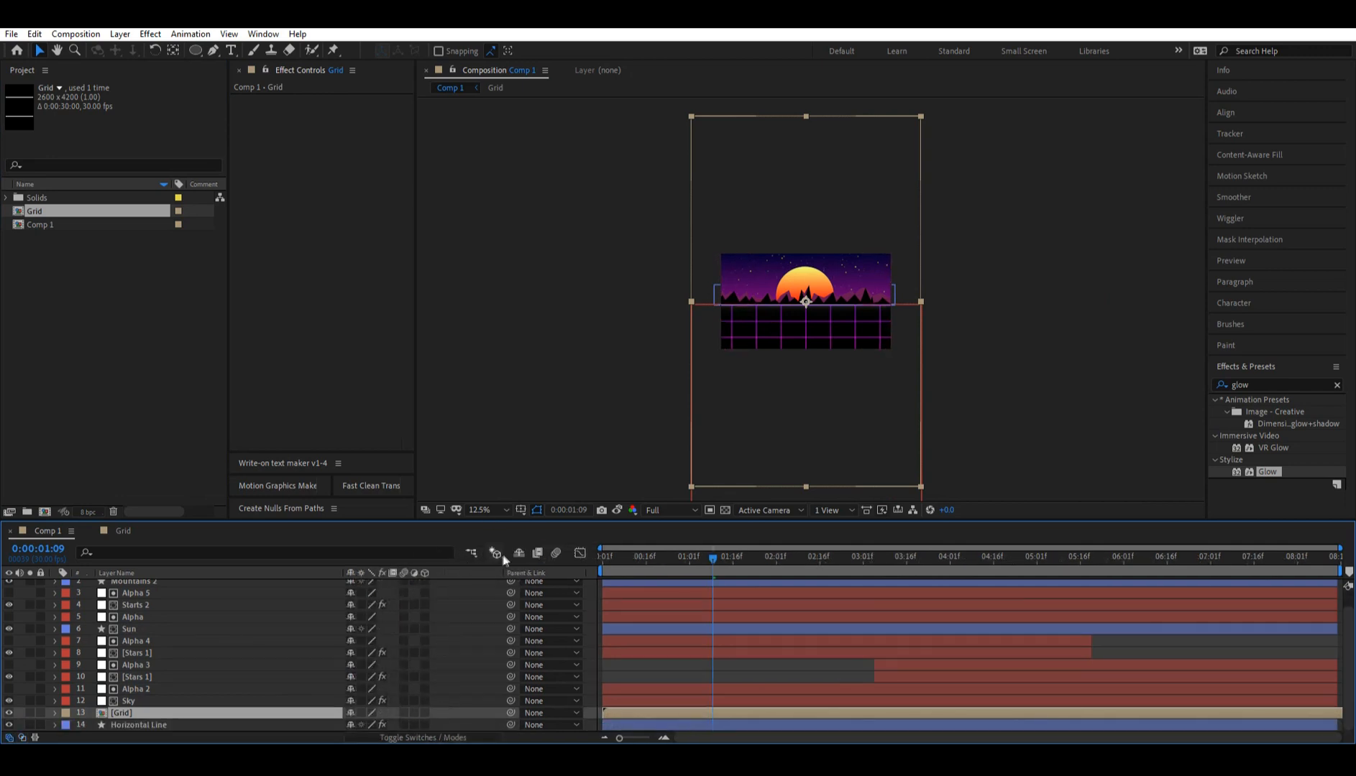
left_click(424, 713)
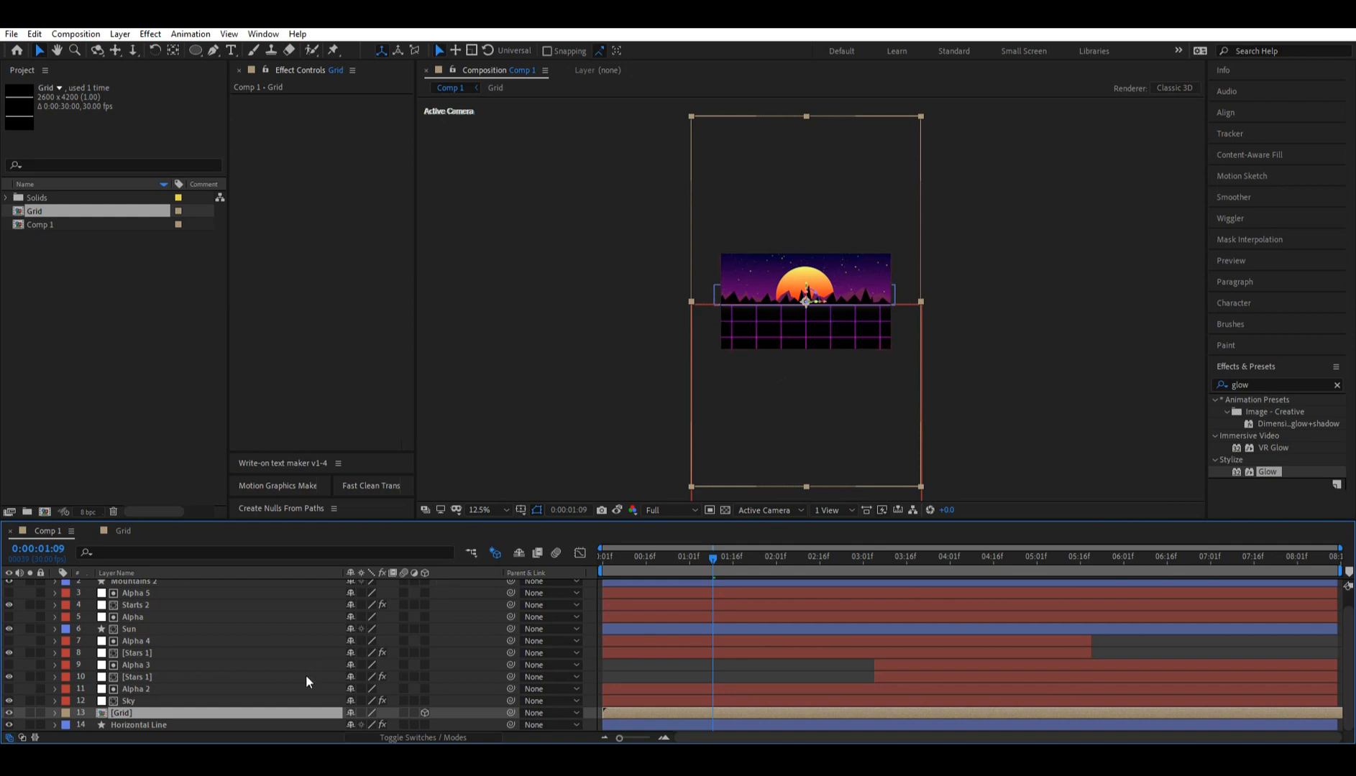
- Set the Grid layer's X Rotation to -85° and lower the layer until its far edge meets the horizon line
key("r")
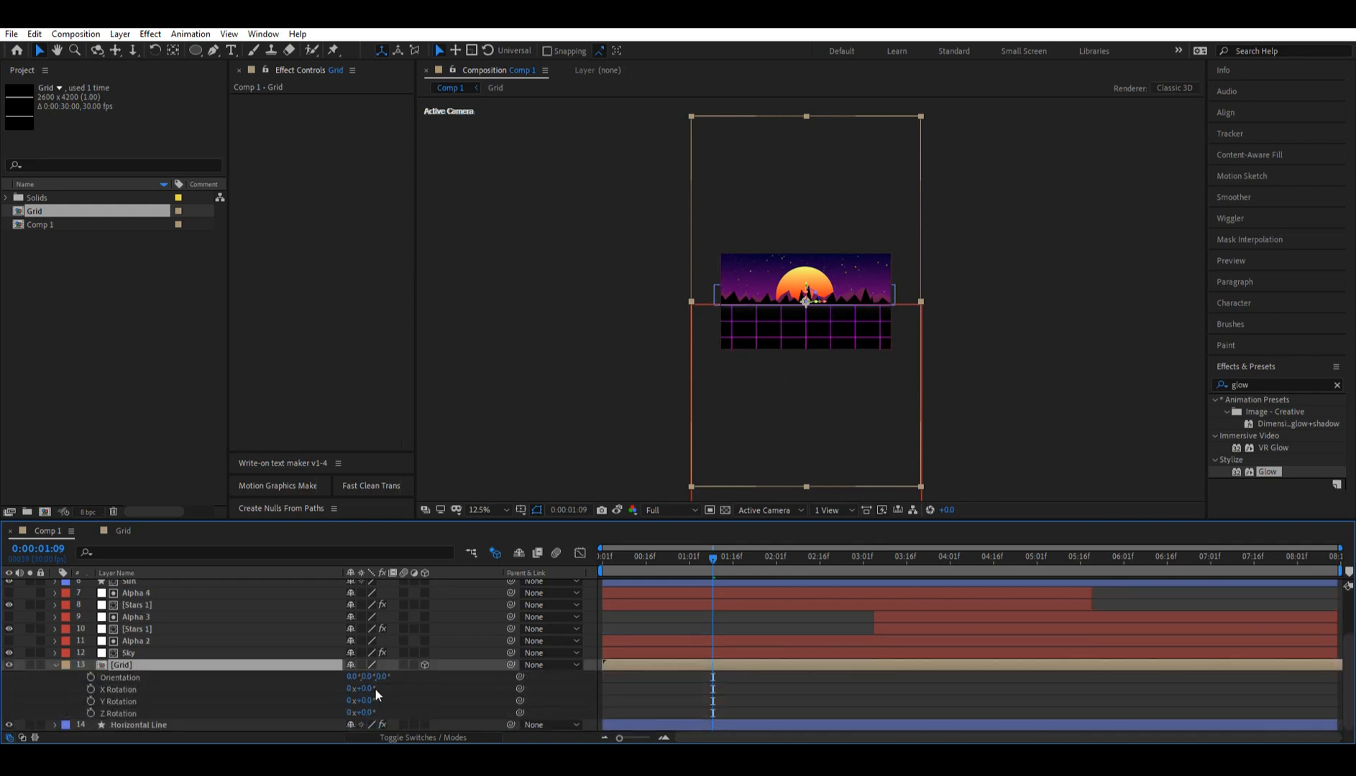
left_click_drag(366, 689, 284, 668)
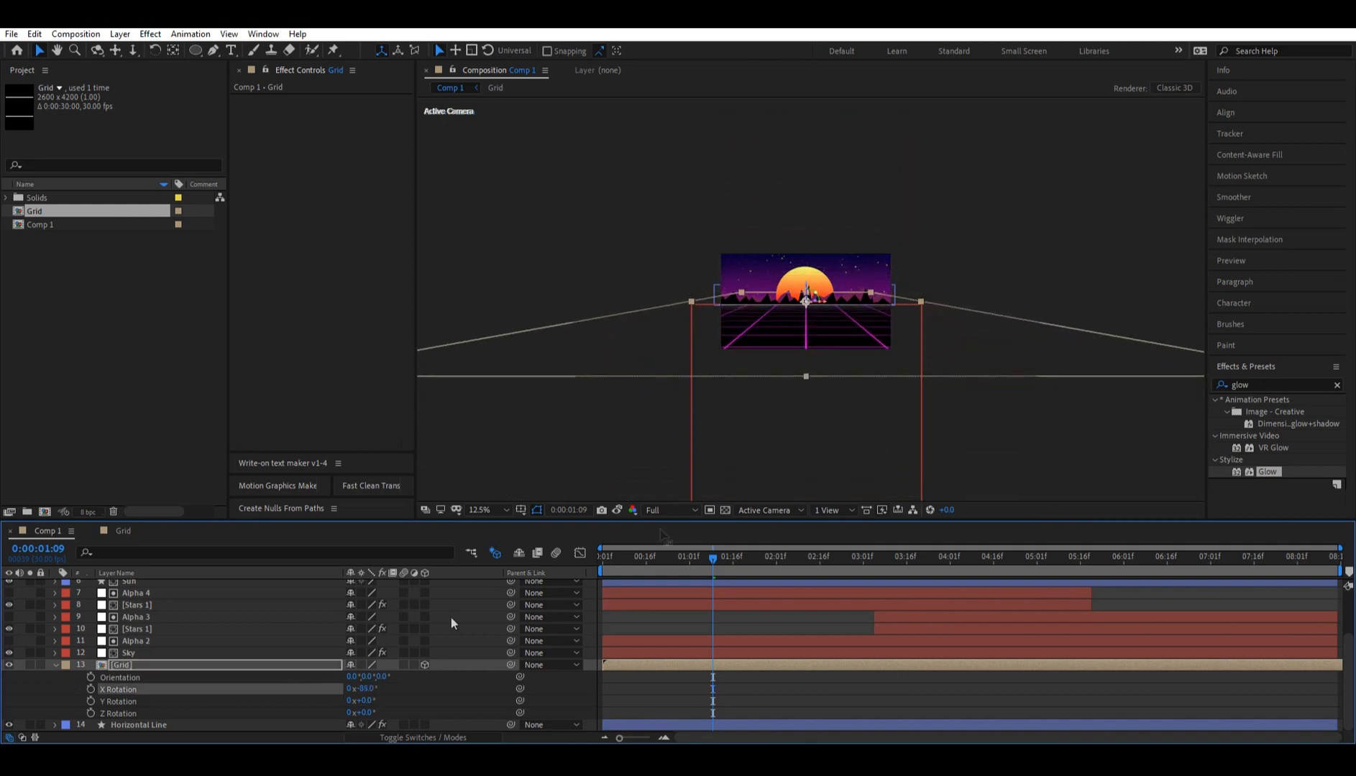
scroll(871, 386, "up", 4)
scroll(823, 339, "down", 2)
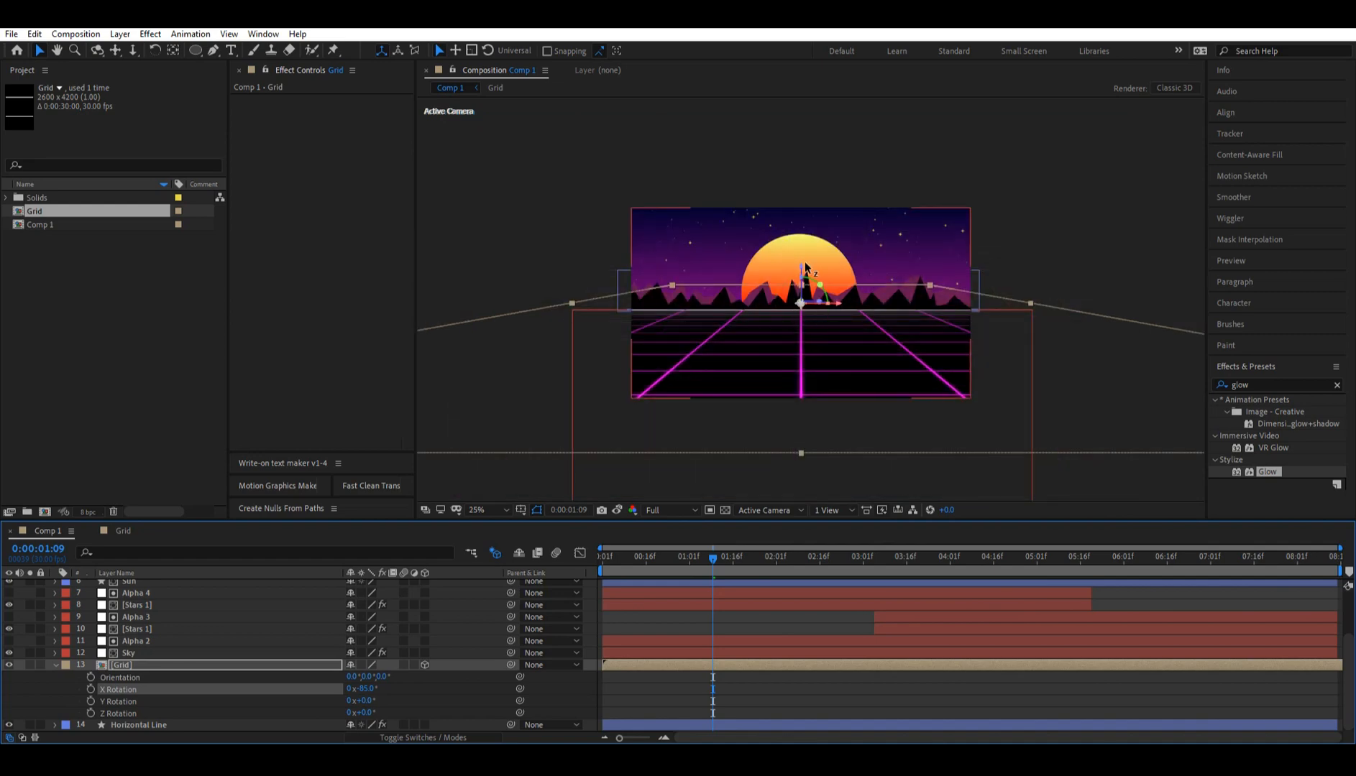
left_click_drag(803, 283, 802, 327)
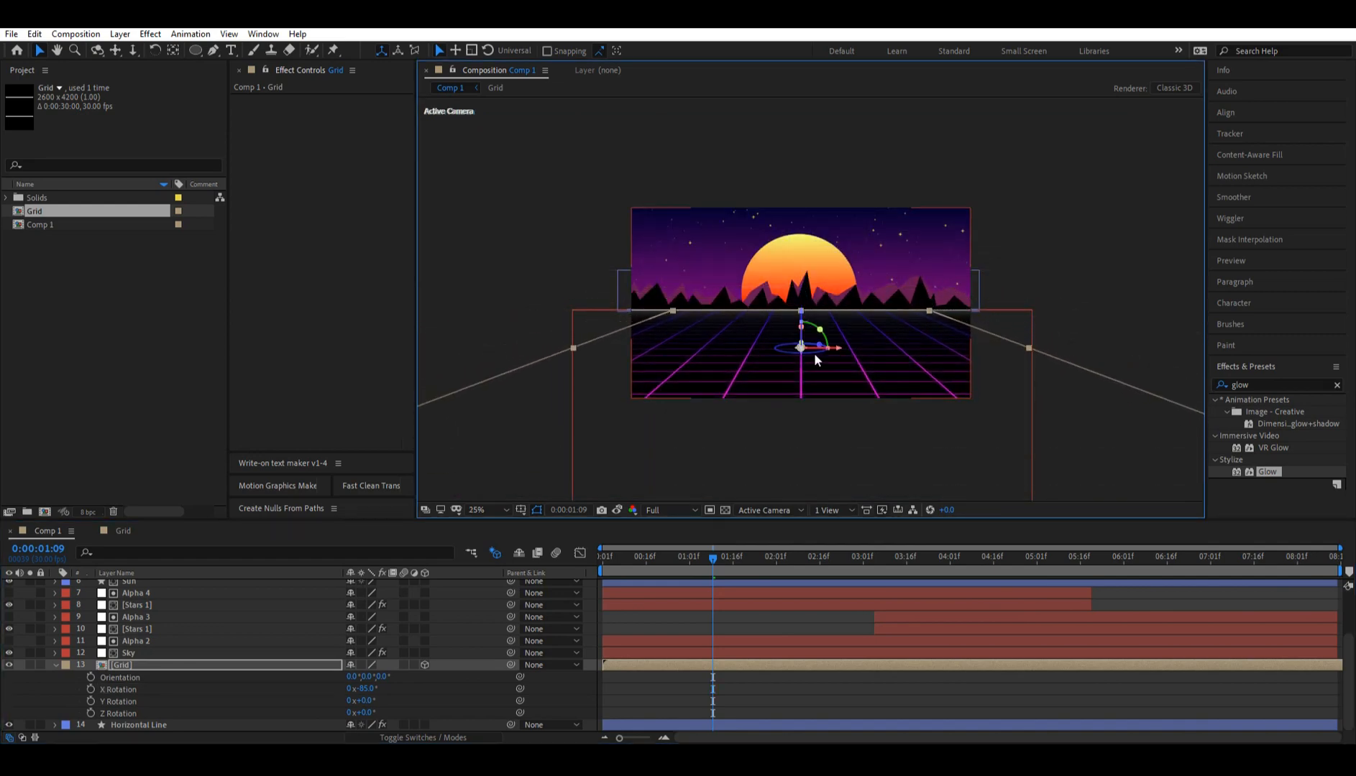
scroll(813, 353, "up", 2)
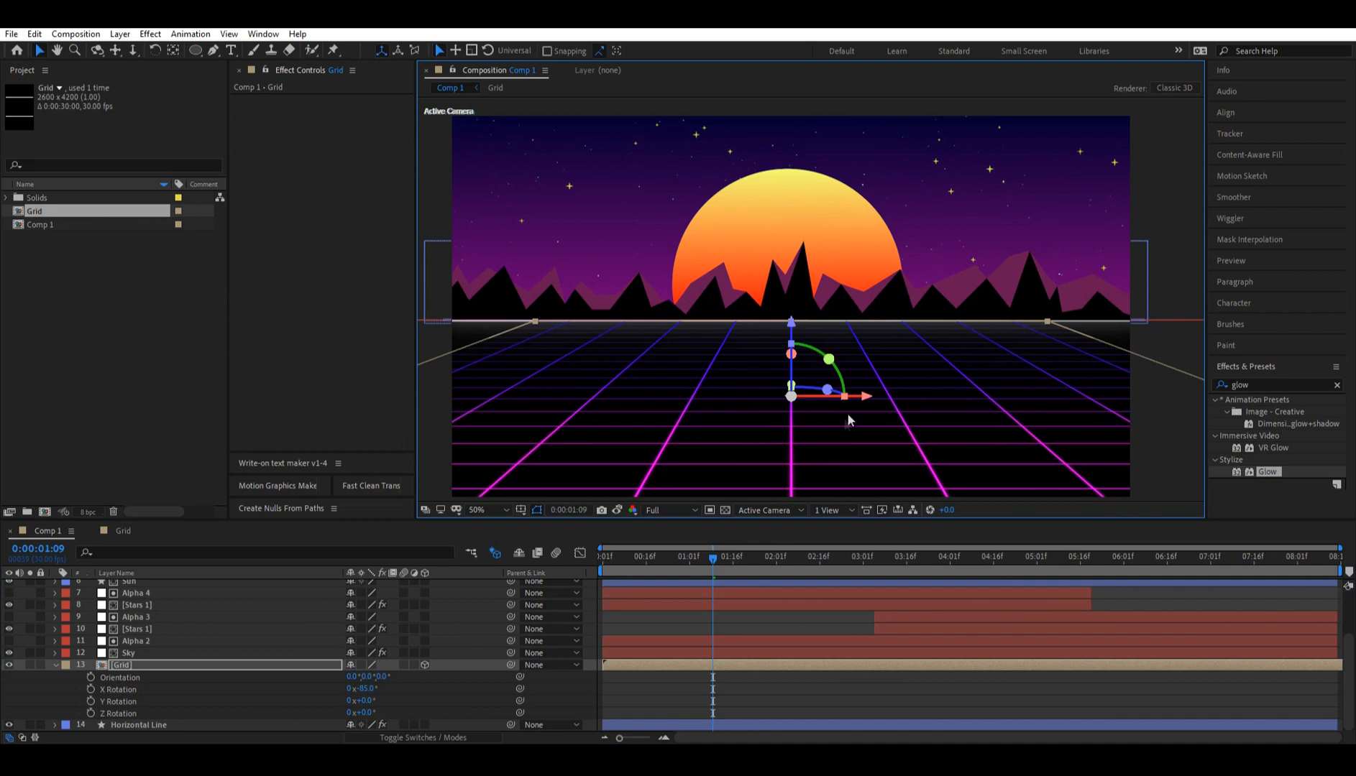
- Unevenly scale the Grid layer to 139% horizontally and 99% vertically
left_click(134, 665)
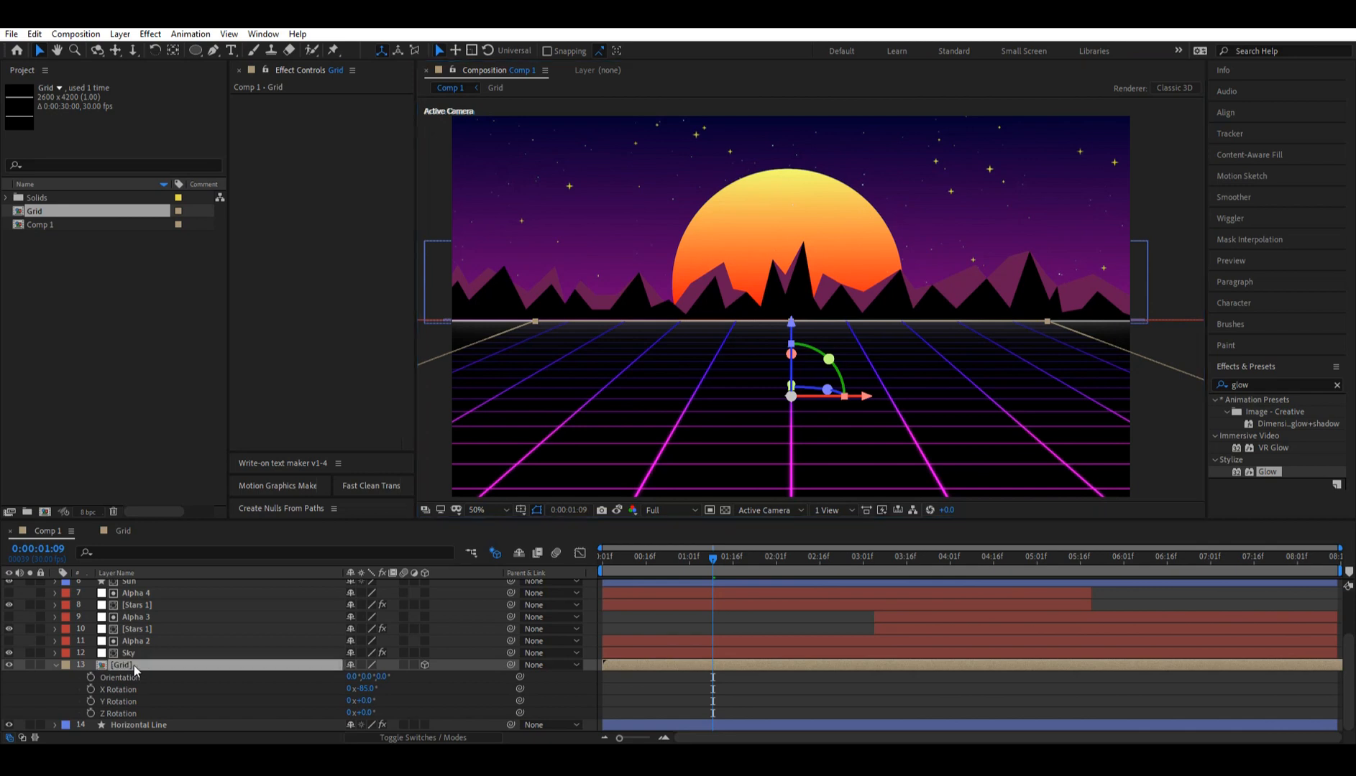
key("s")
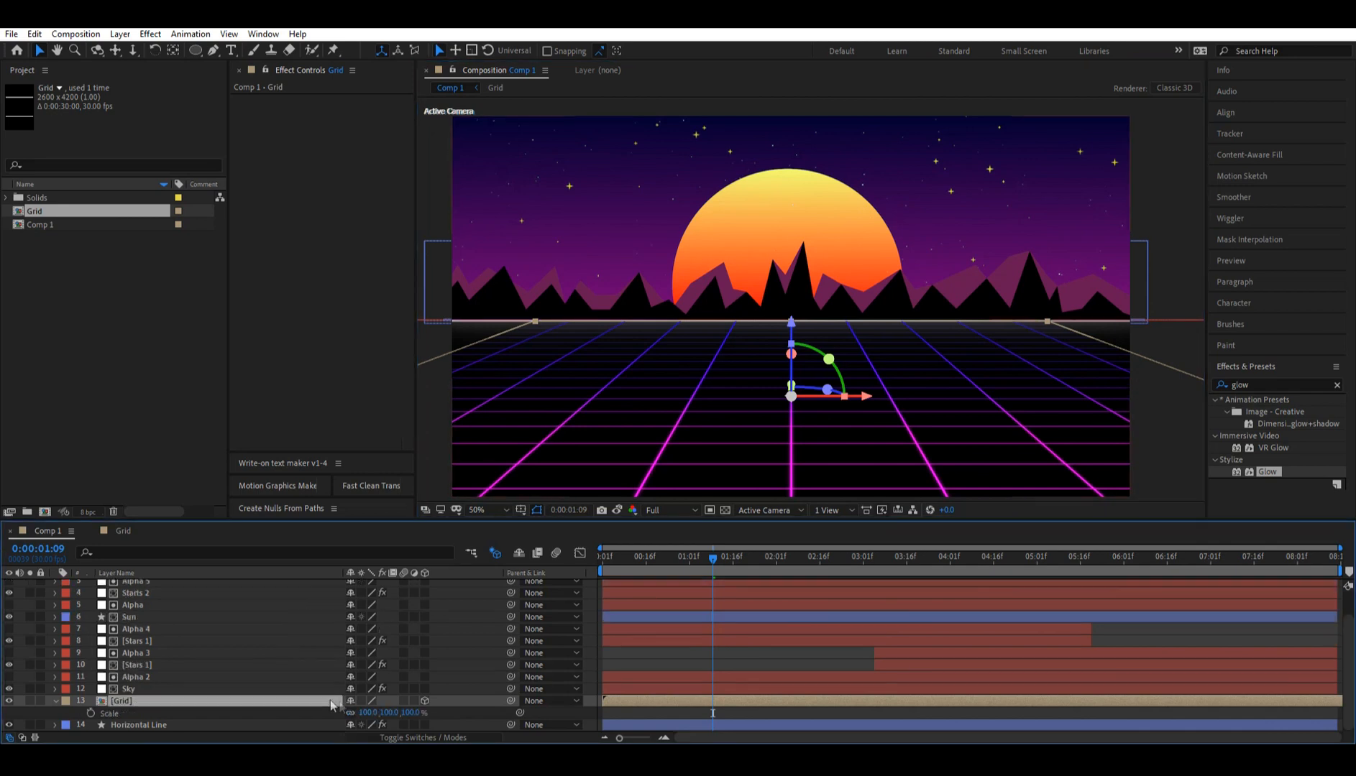
left_click_drag(363, 717, 394, 712)
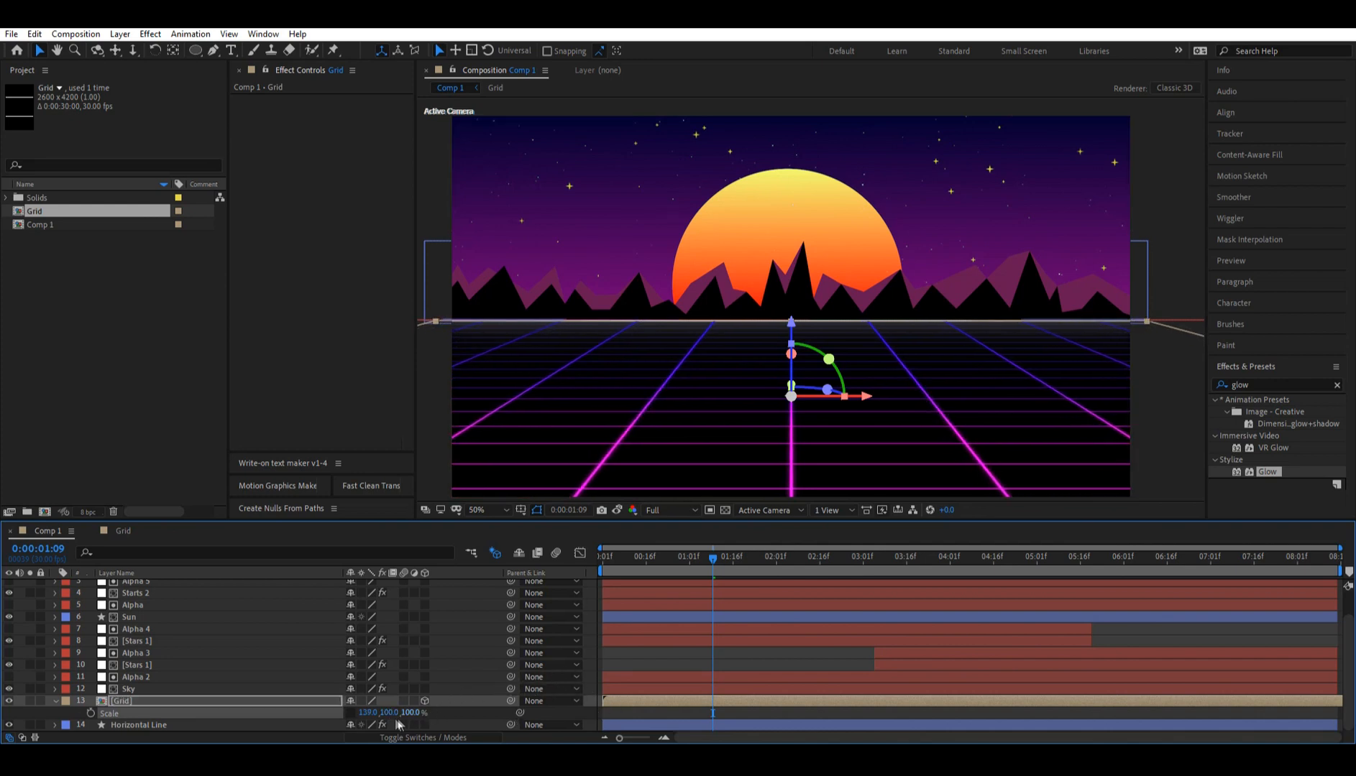
left_click_drag(392, 714, 387, 709)
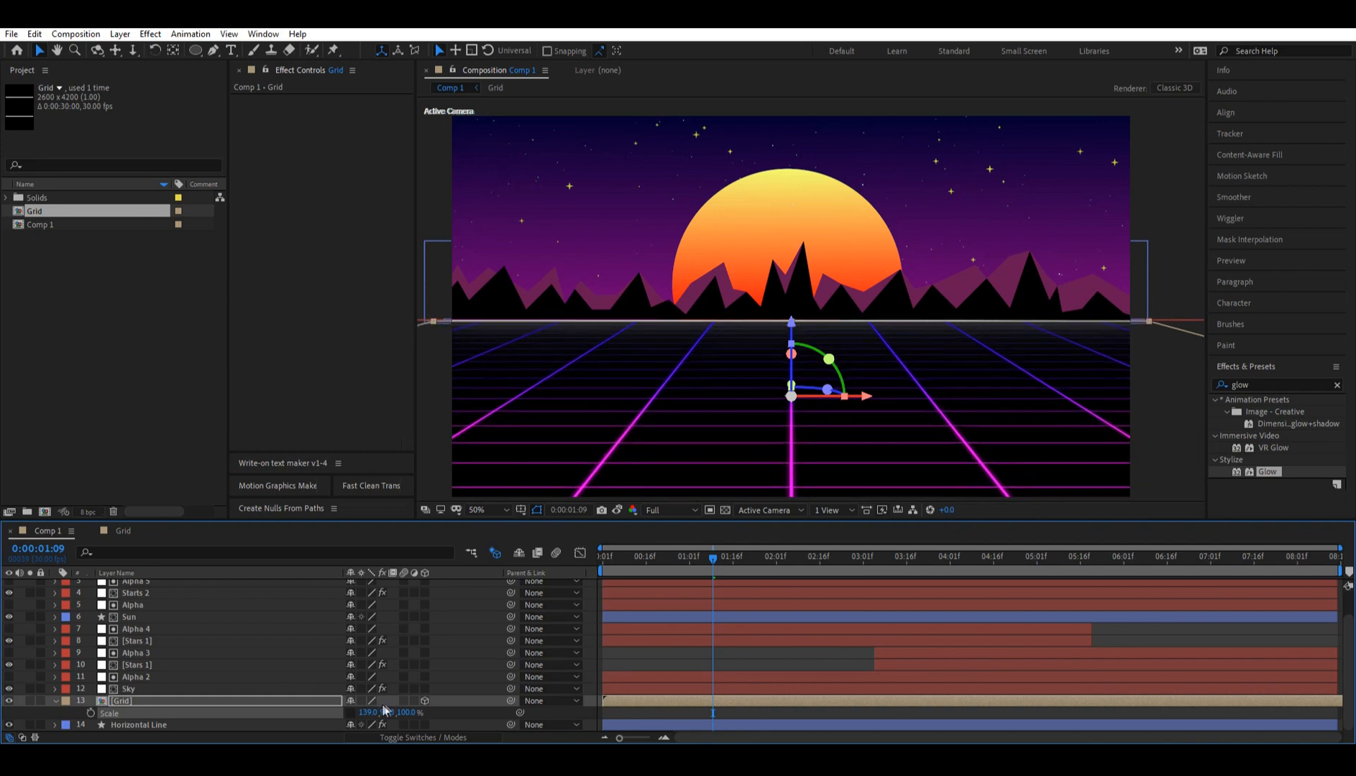
- Push the Grid layer back to a Z position of 1371.3 and set its Y position to 818
left_click(136, 700)
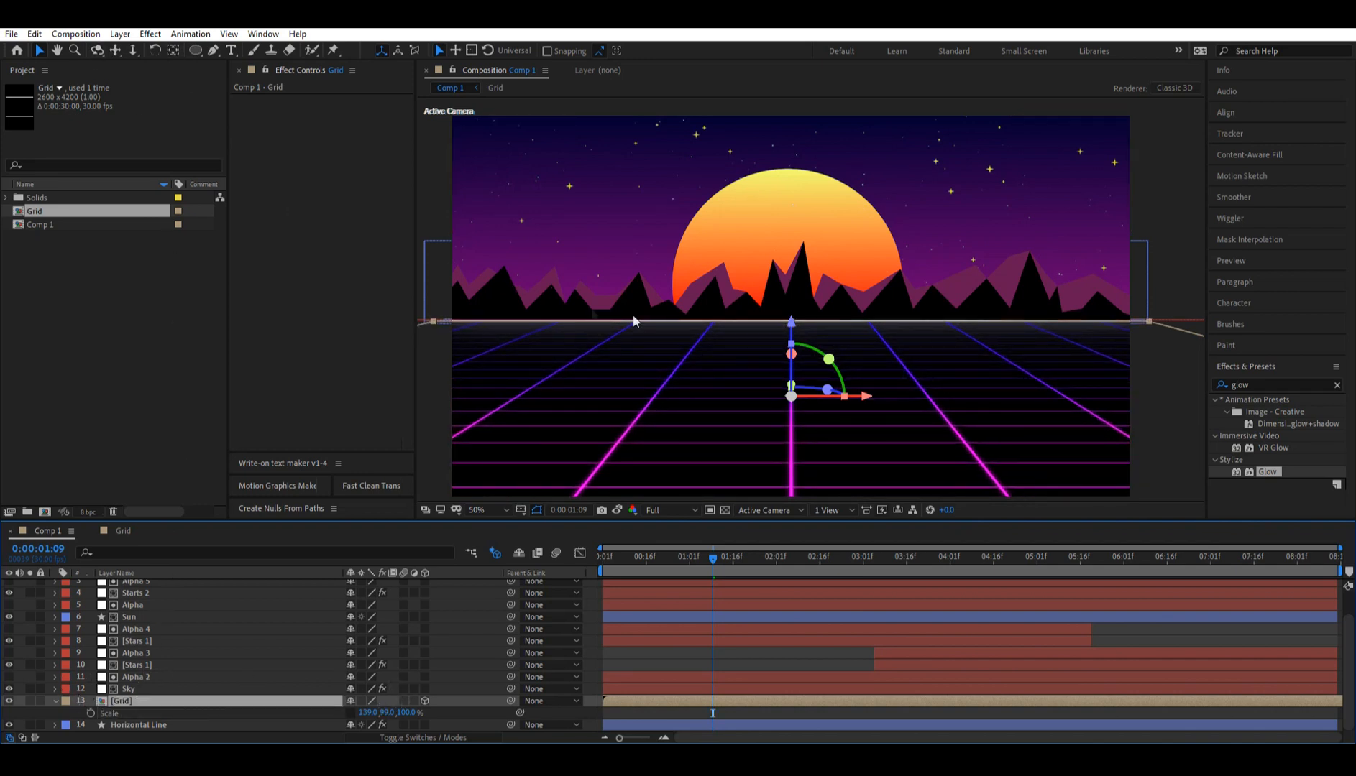
key("p")
left_click_drag(394, 712, 1208, 644)
left_click_drag(1352, 647, 1293, 656)
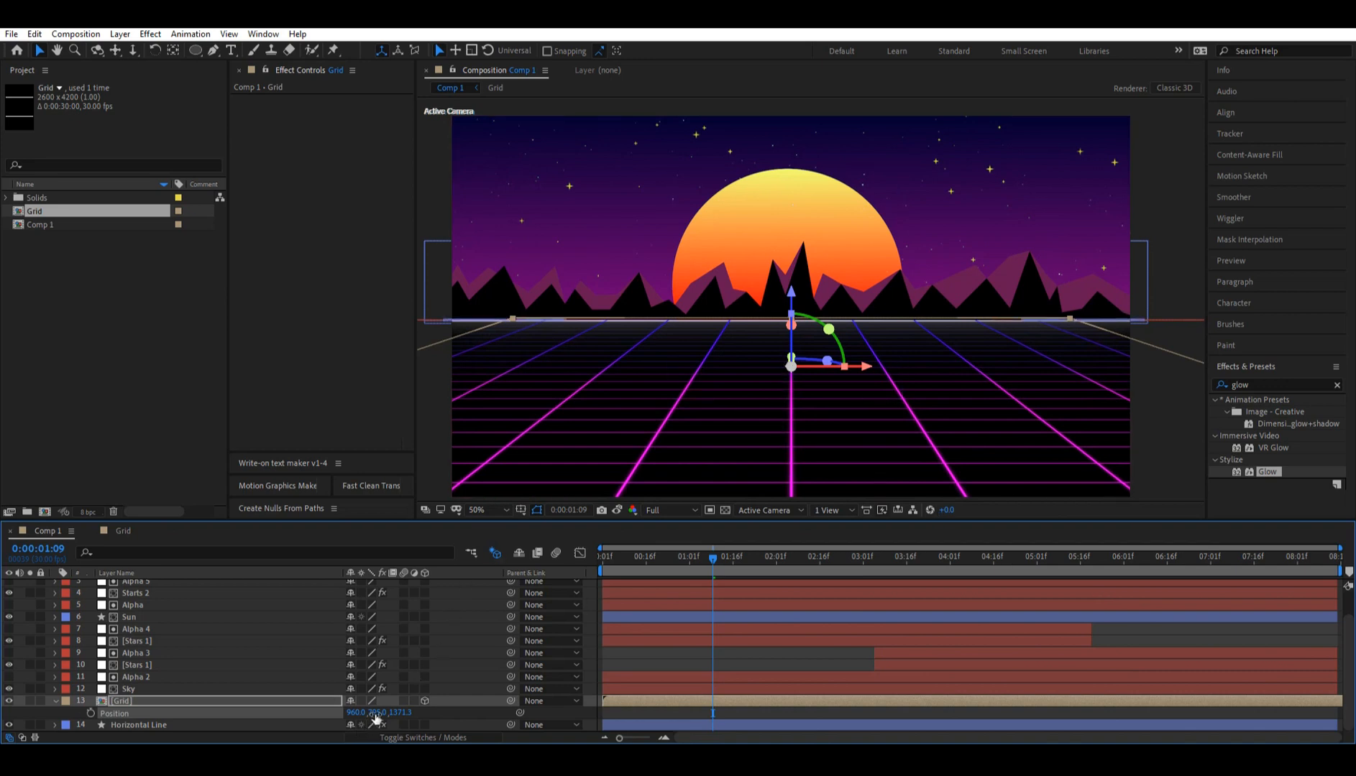
left_click_drag(375, 712, 388, 713)
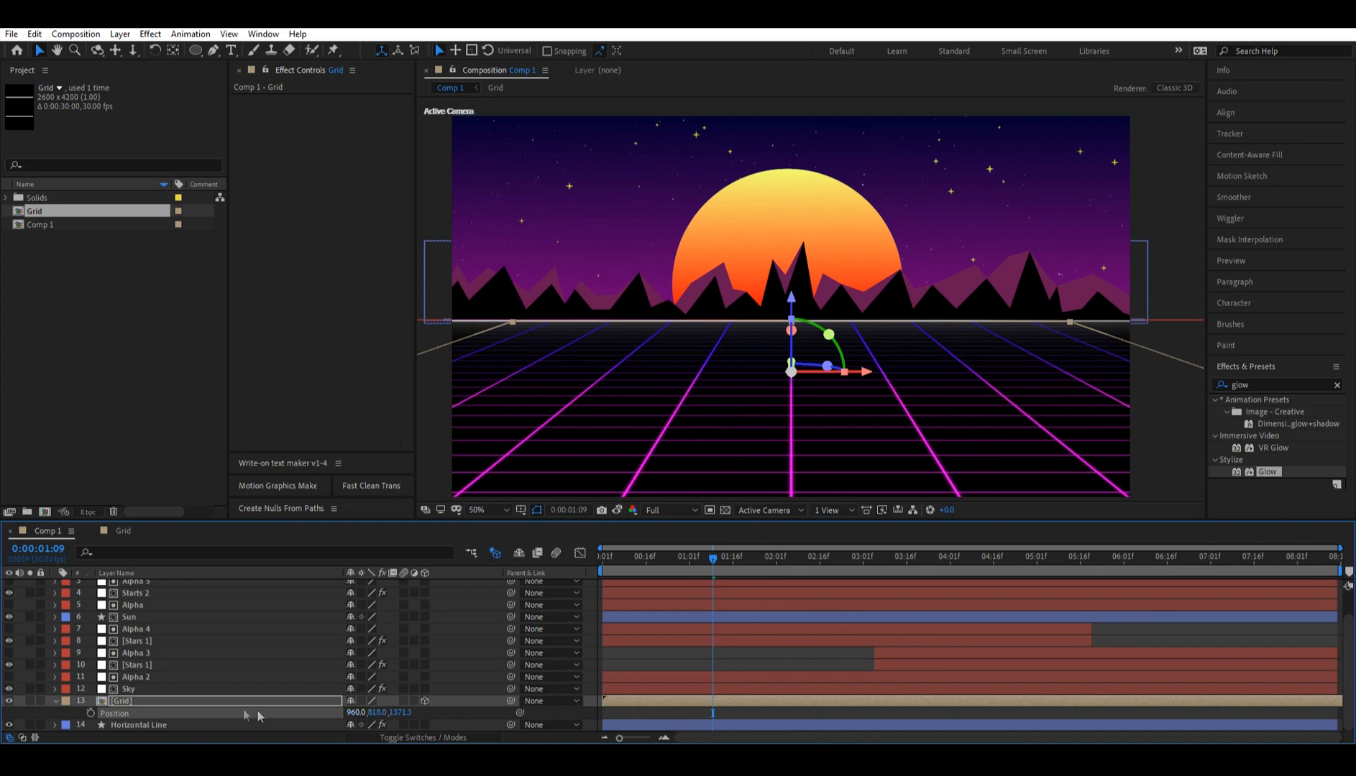
- Widen the Grid layer to 175% horizontal scale and shift it slightly left along its X axis
left_click(193, 706)
key("s")
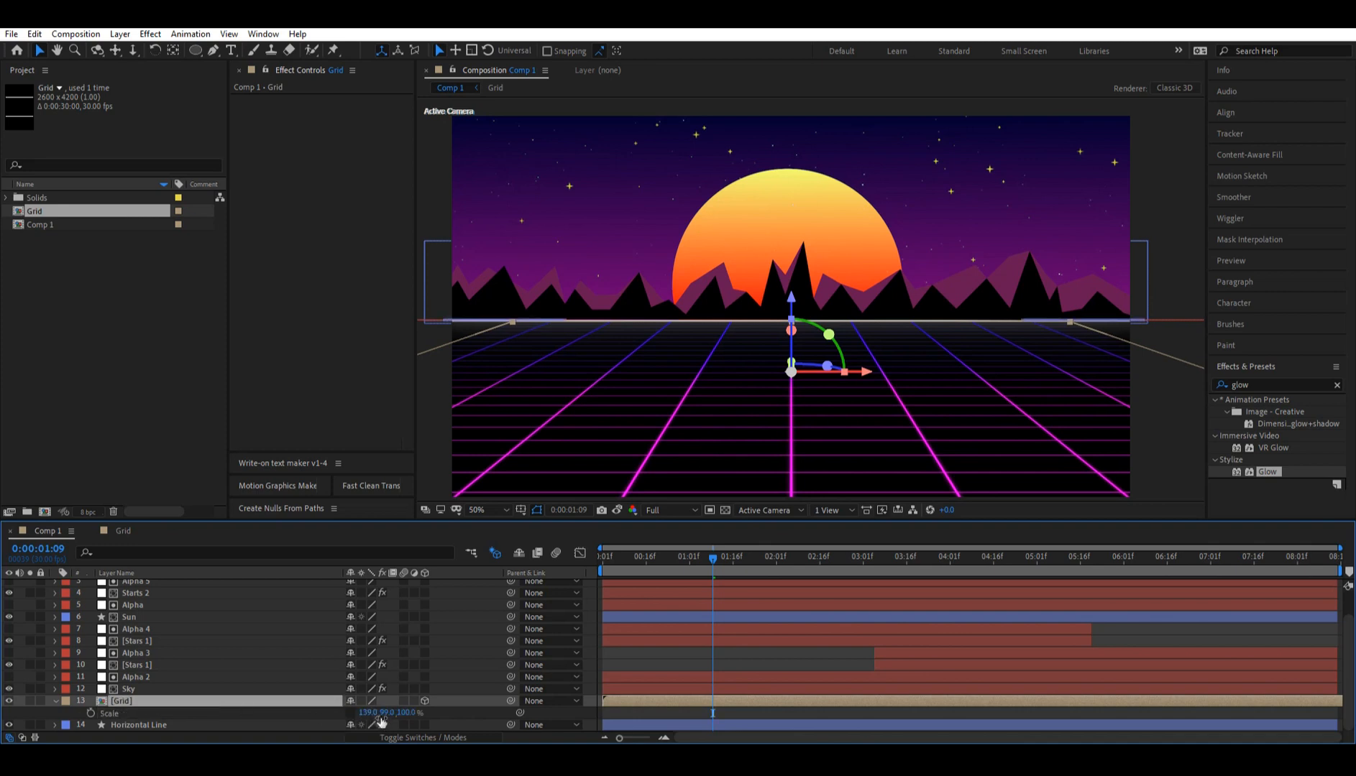
left_click_drag(367, 713, 397, 715)
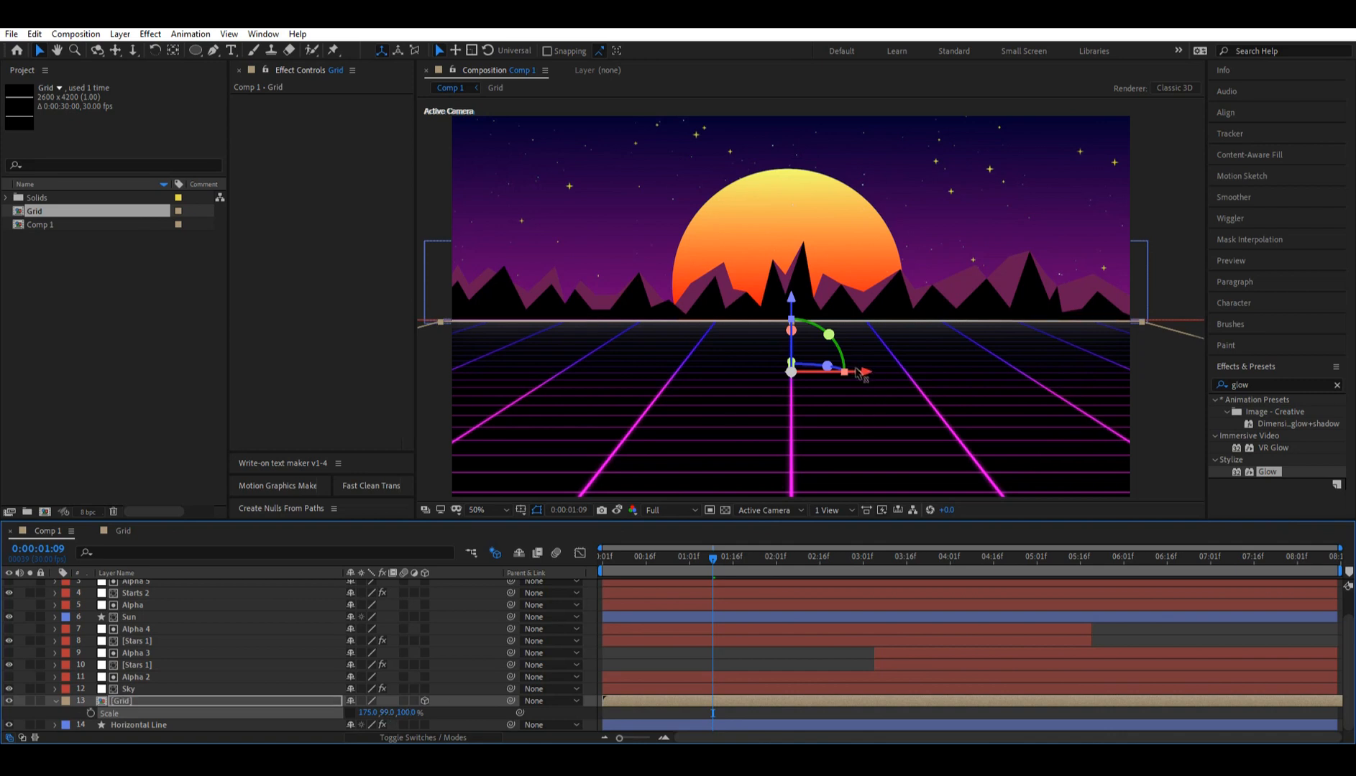
left_click_drag(859, 374, 847, 374)
left_click(709, 662)
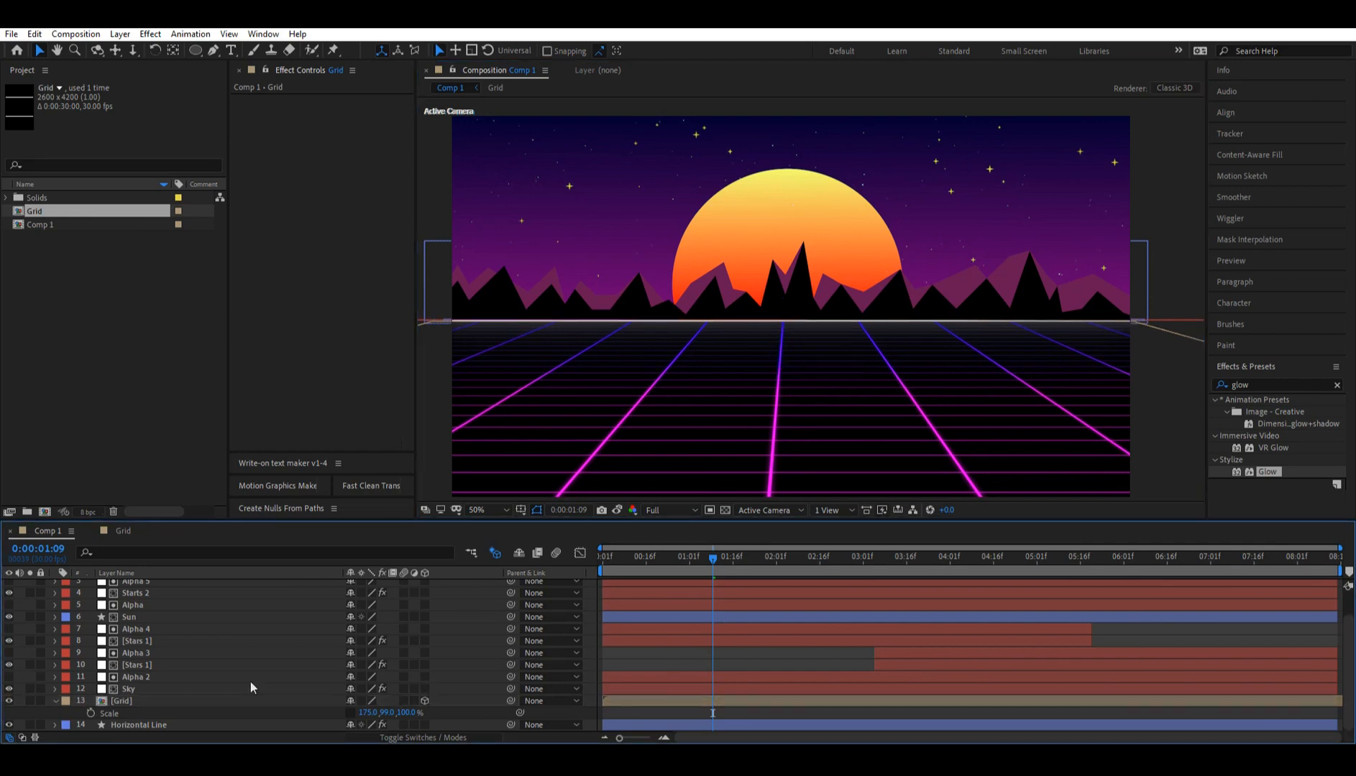
- Scrub through the opening two seconds to examine how the grid floor moves towards the viewer
left_click(55, 701)
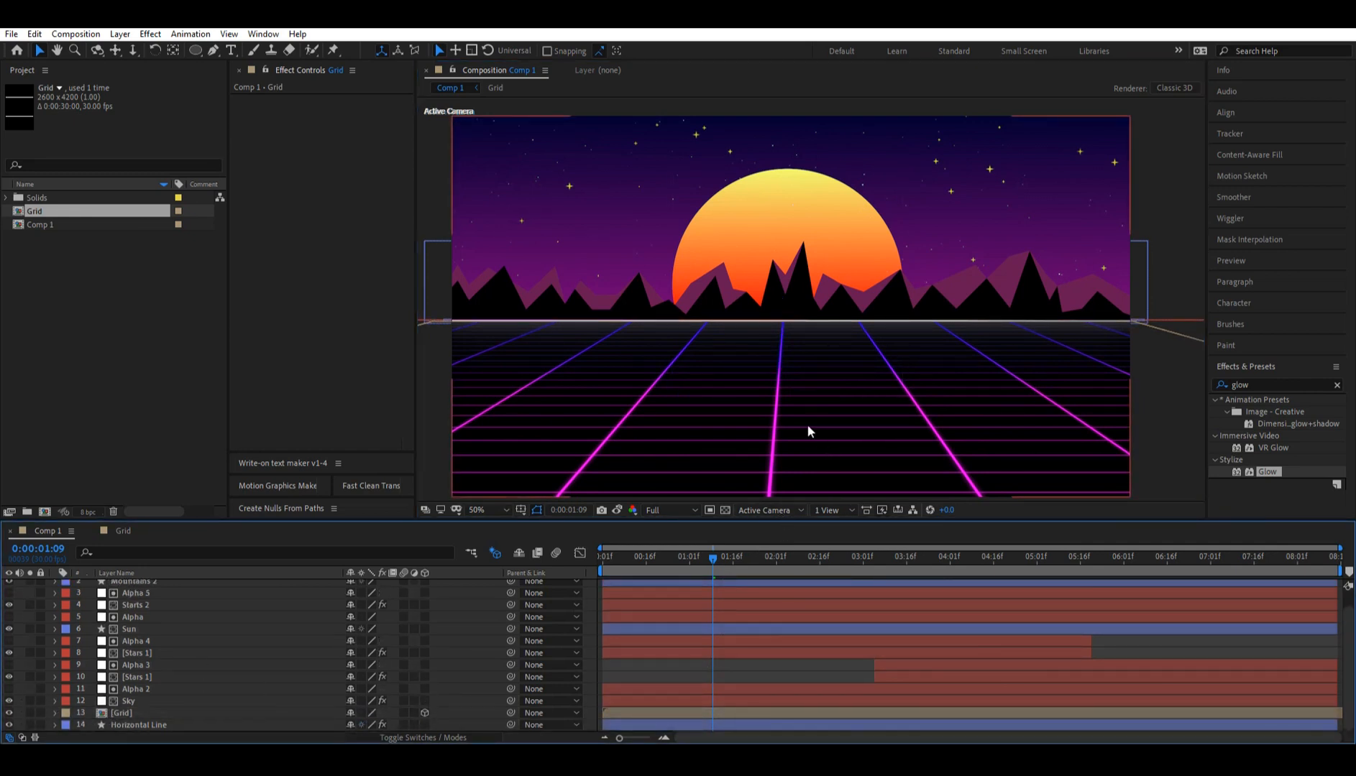
left_click(610, 557)
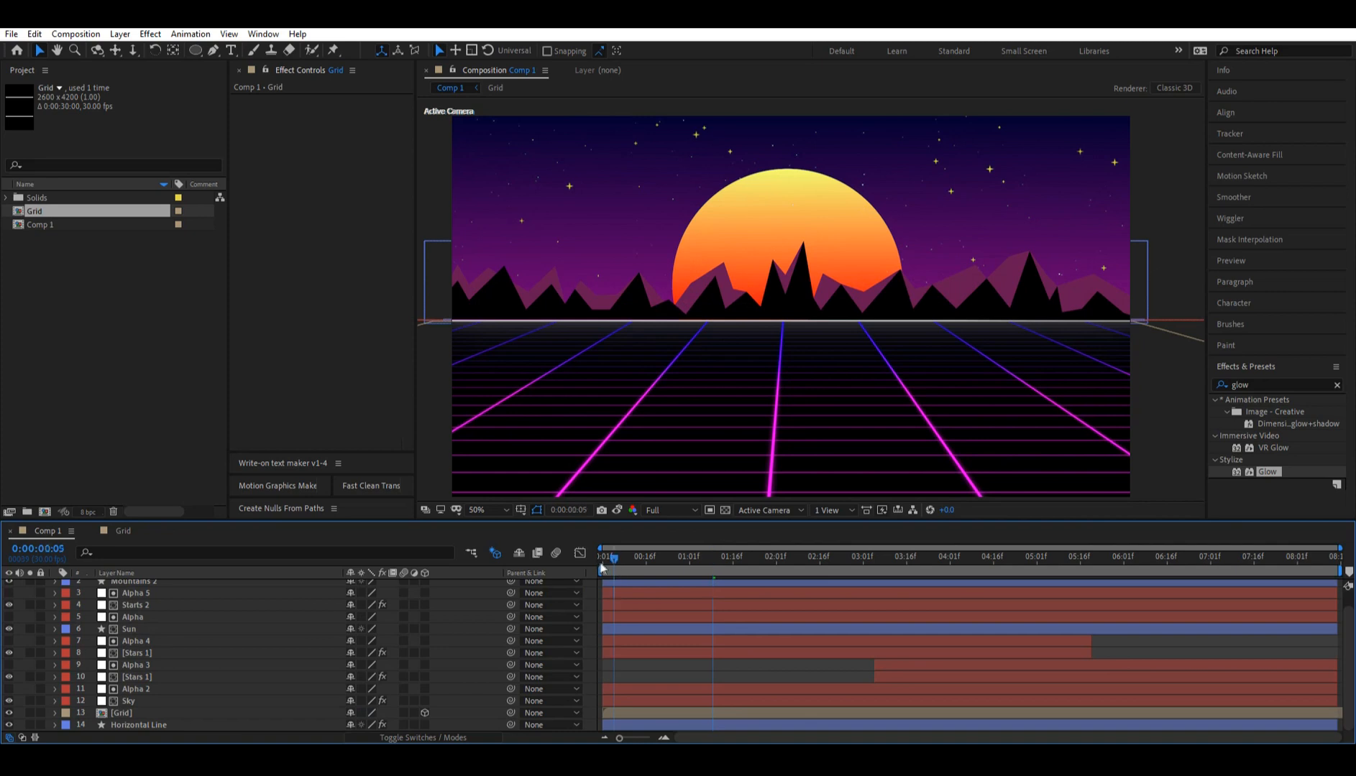
left_click_drag(626, 575, 761, 575)
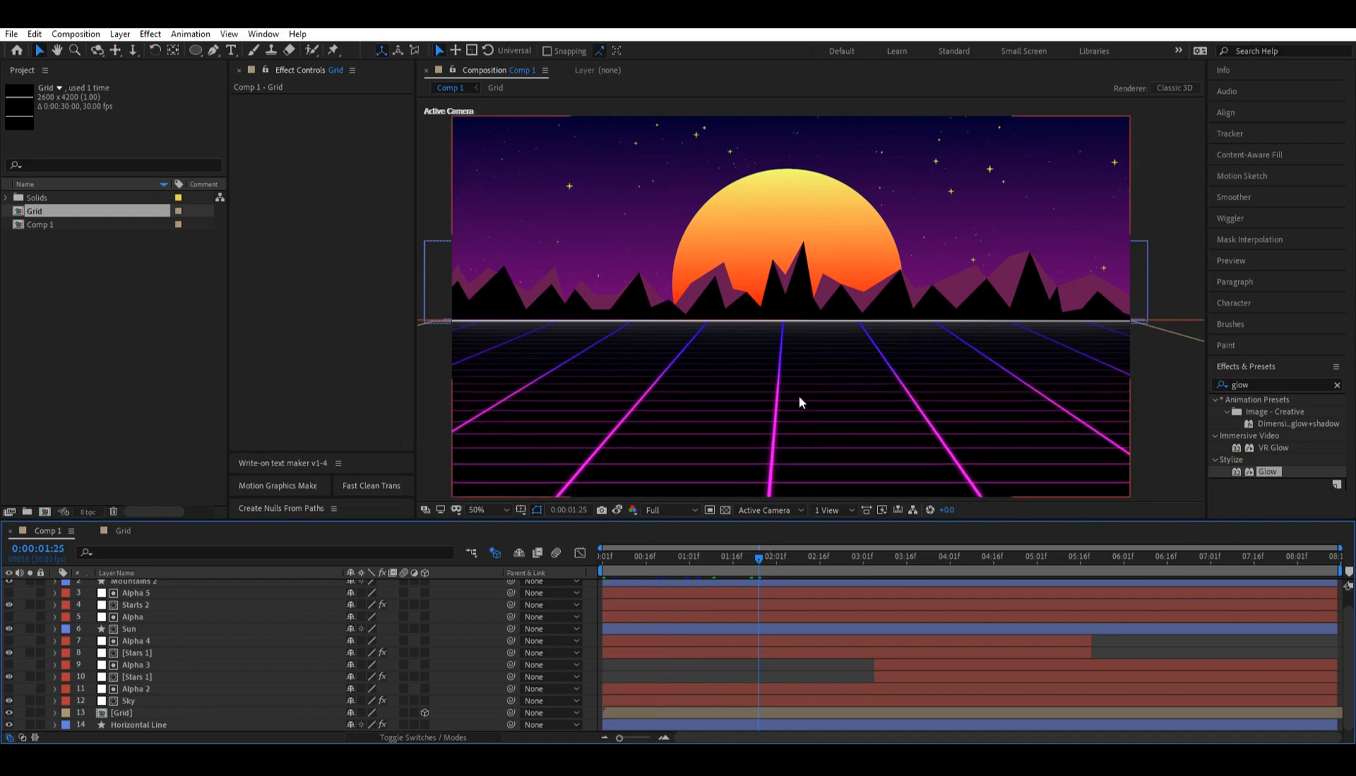
key("comma")
key("comma")
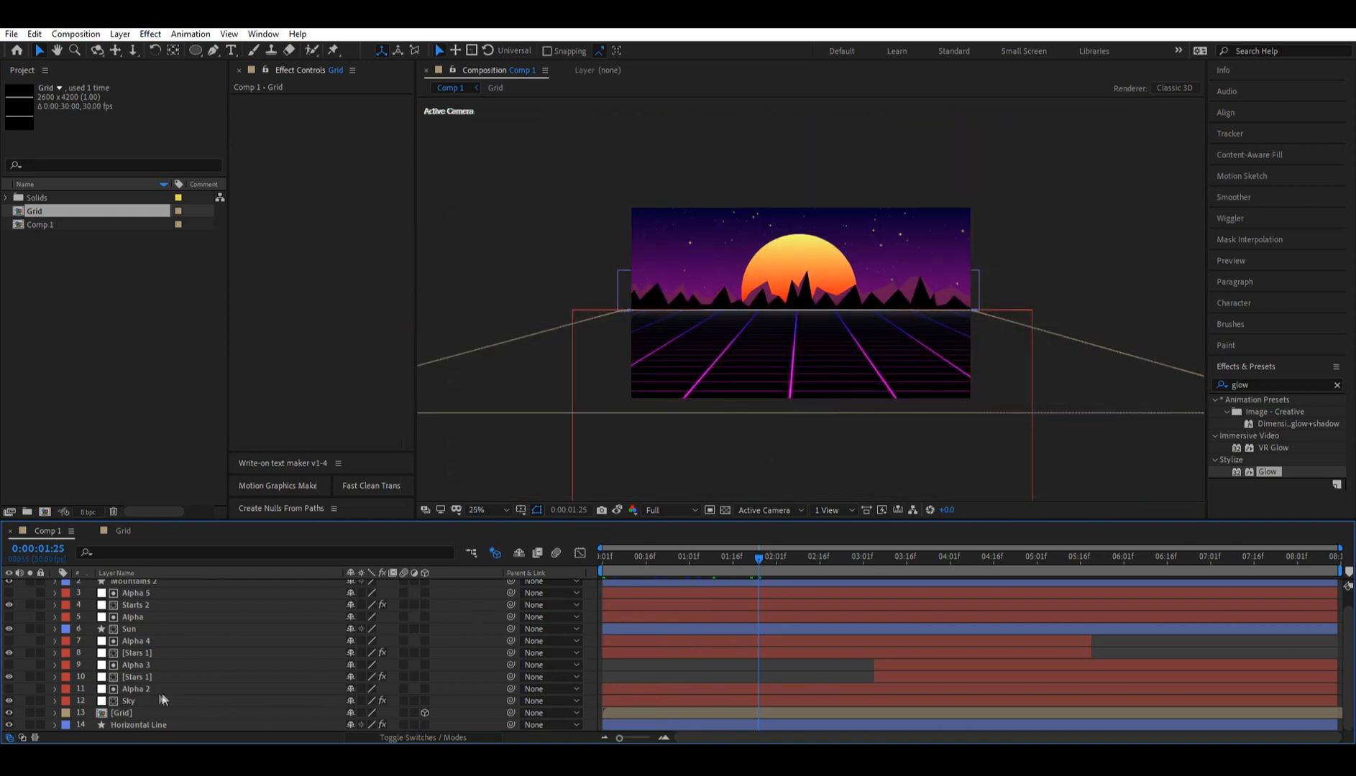
left_click(85, 269)
left_click(51, 214)
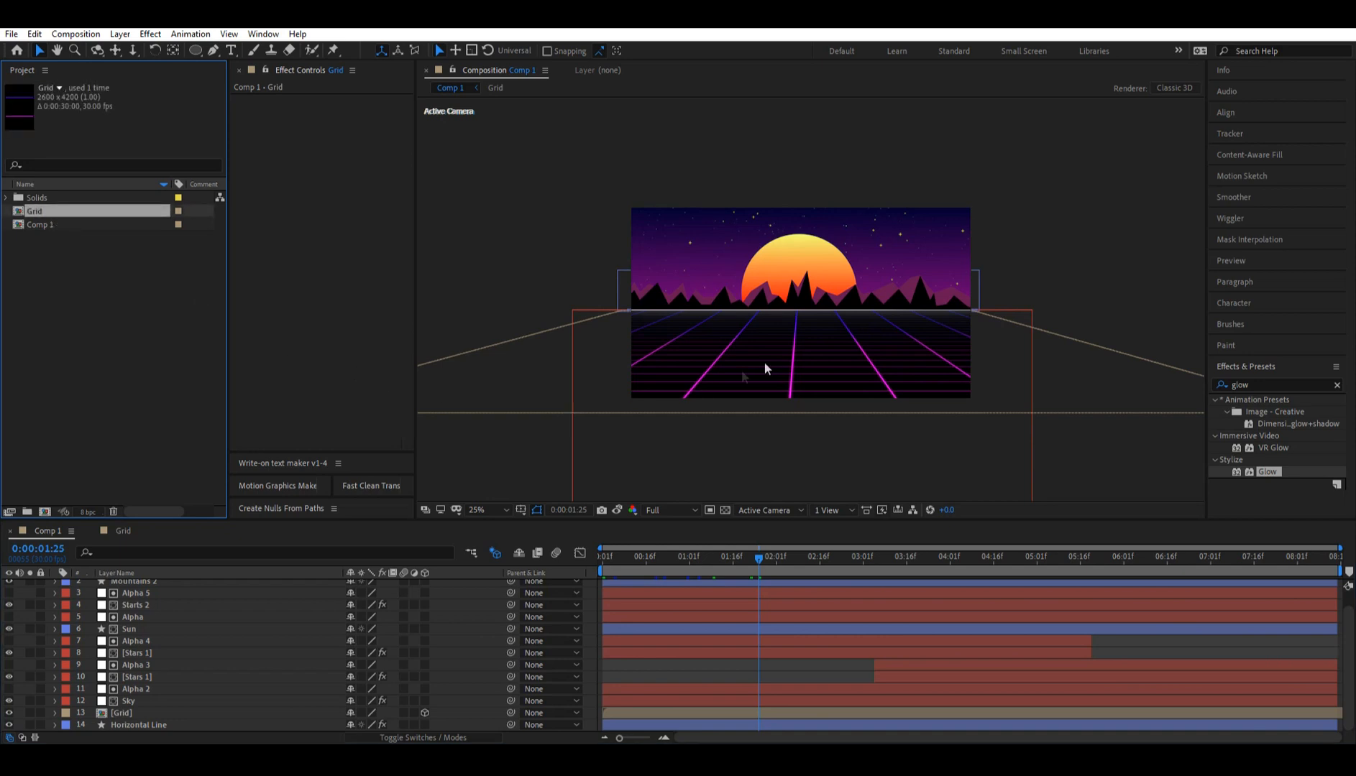
right_click(625, 677)
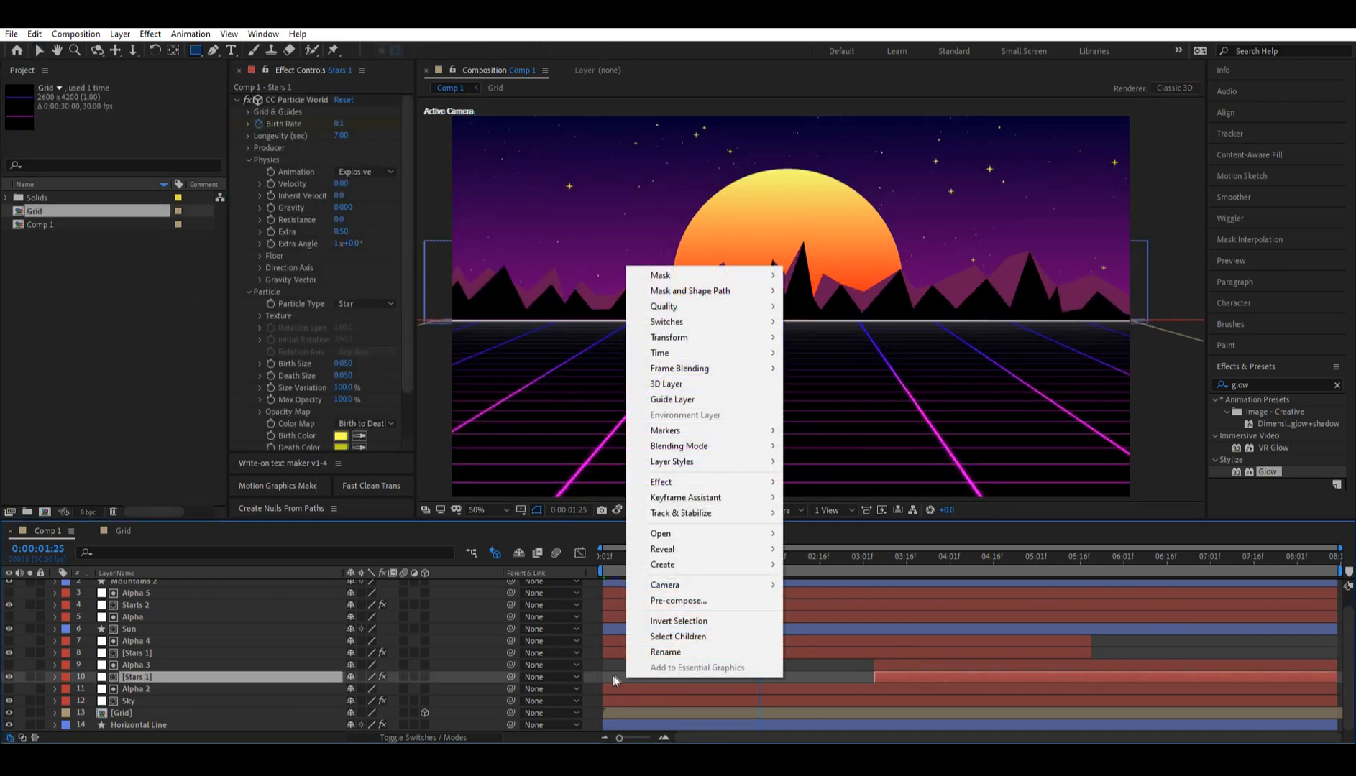
left_click(612, 675)
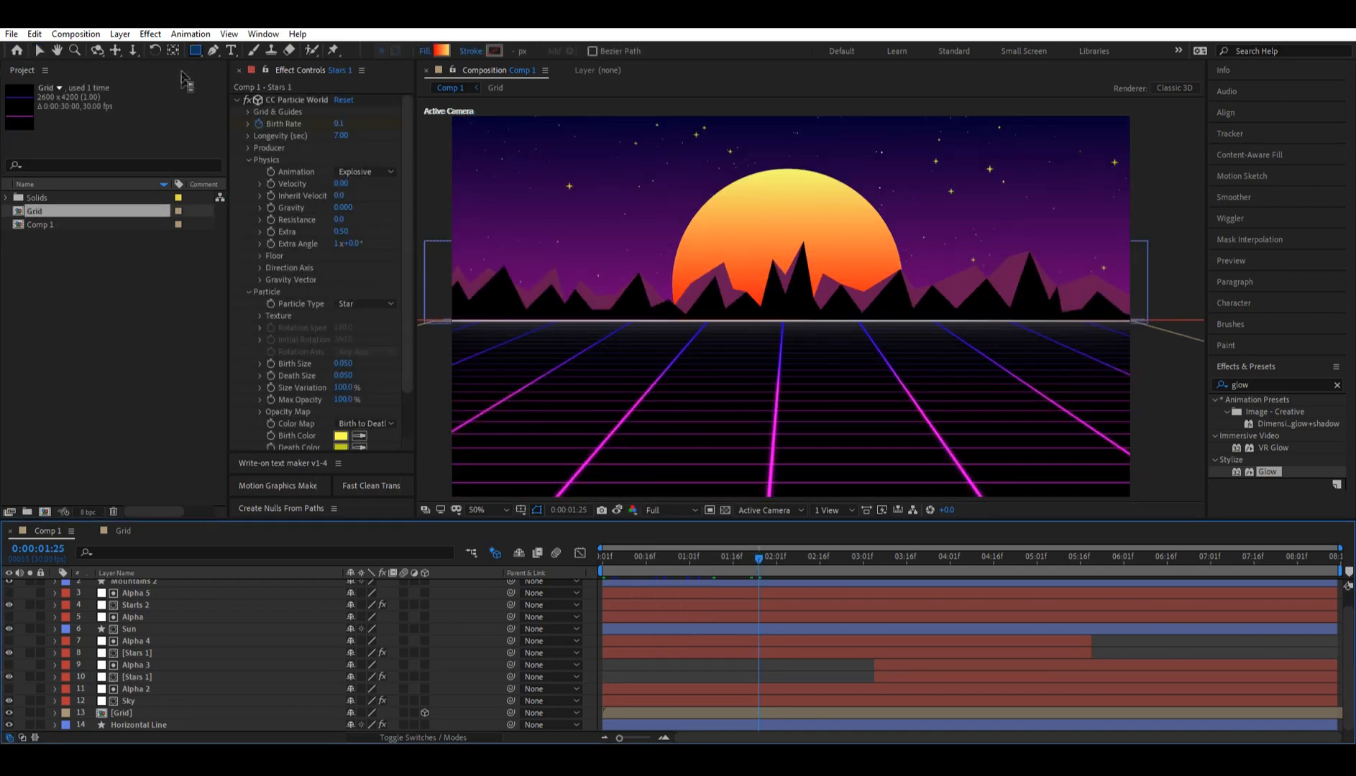
- Create a white solid layer matching the composition size of 1920 x 1080 px, and return to the Selection tool
left_click(120, 34)
mouse_move(177, 52)
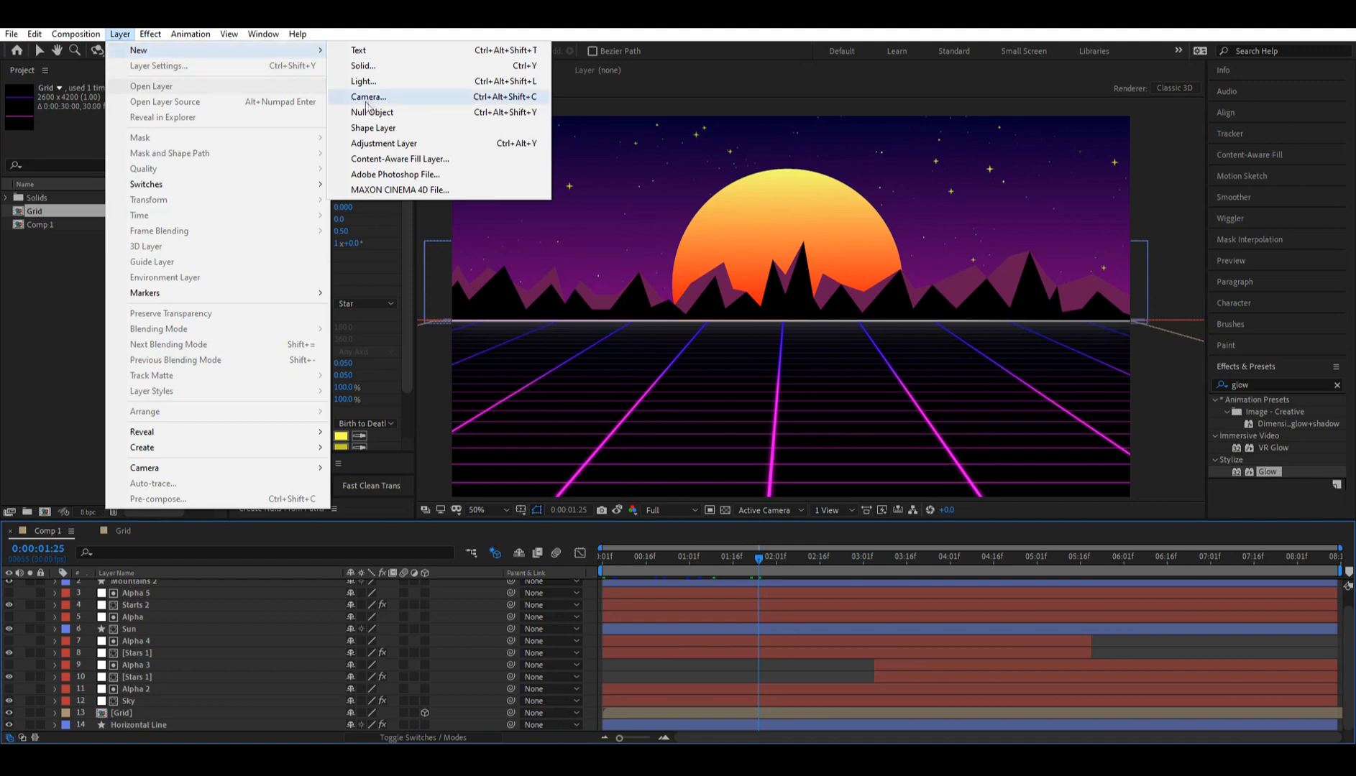
left_click(363, 65)
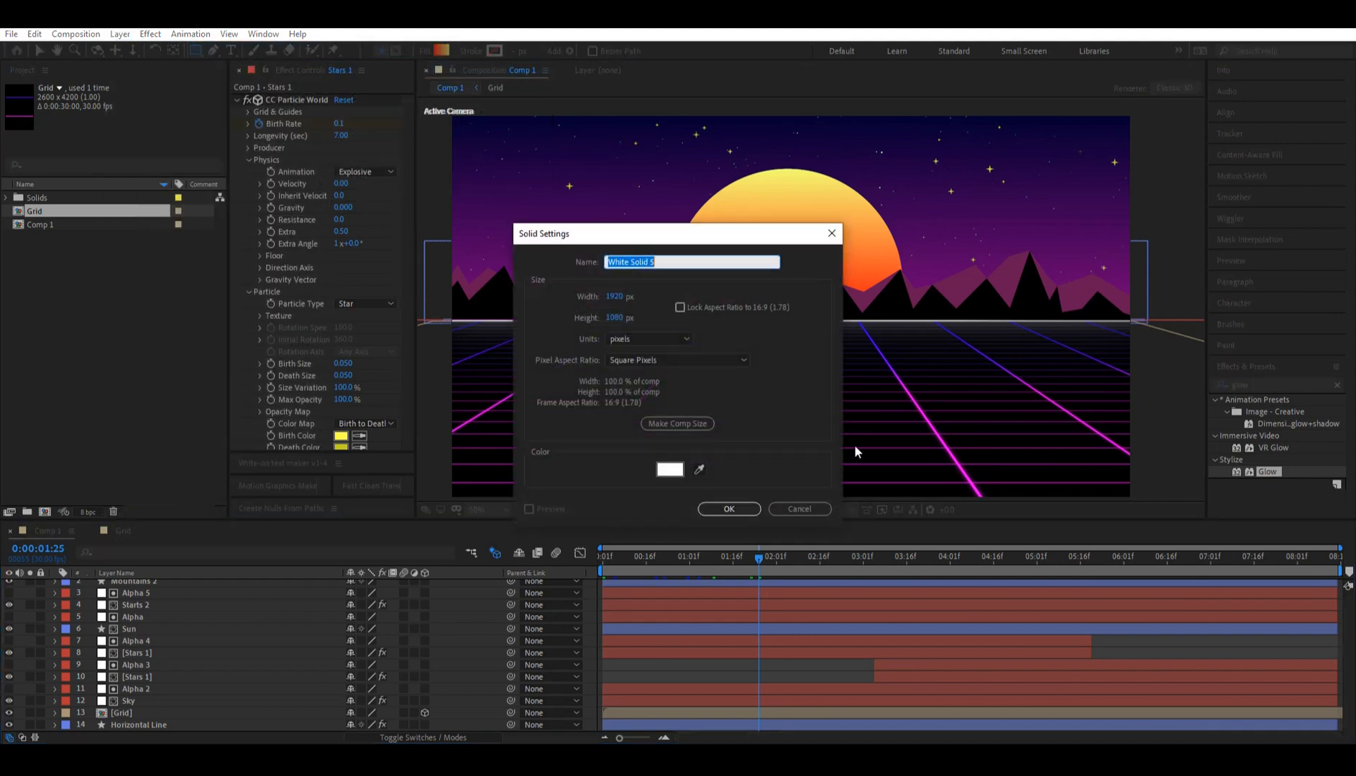
left_click(729, 509)
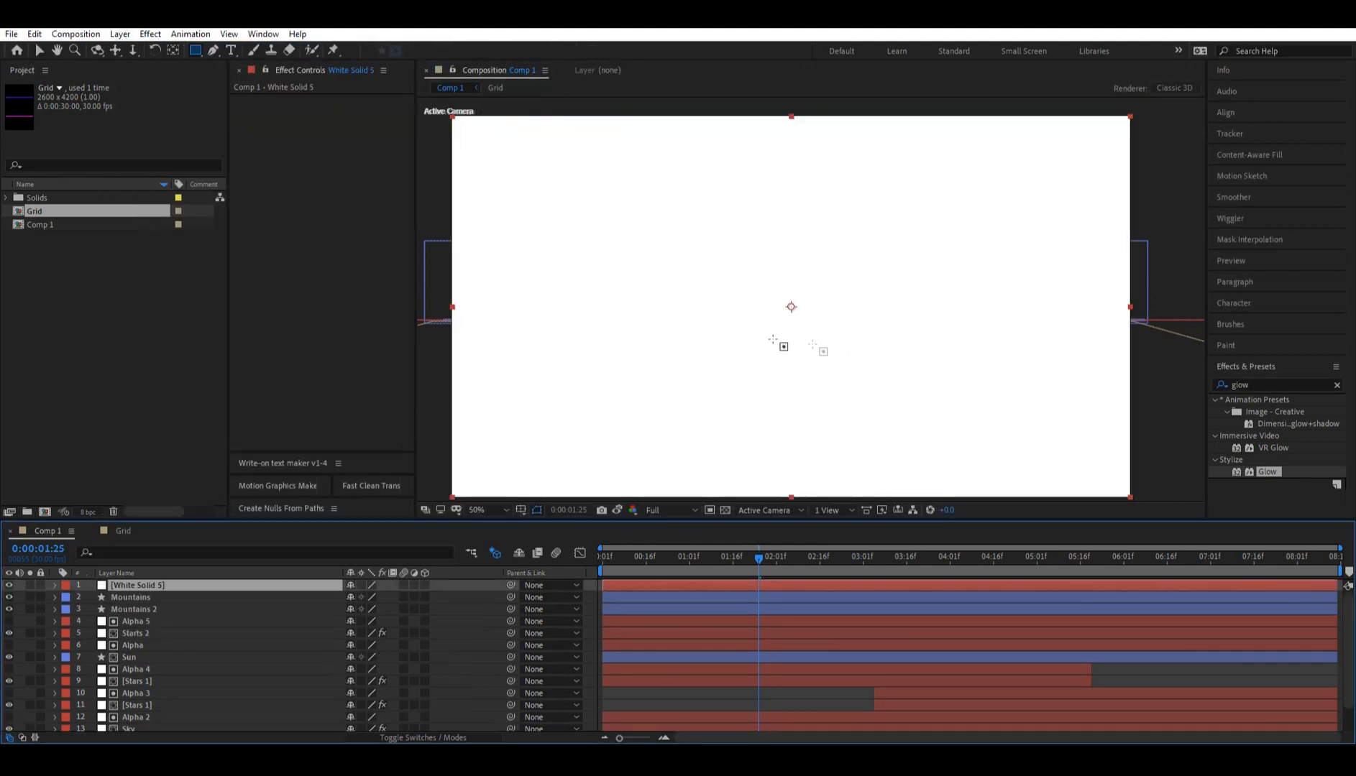
left_click(40, 50)
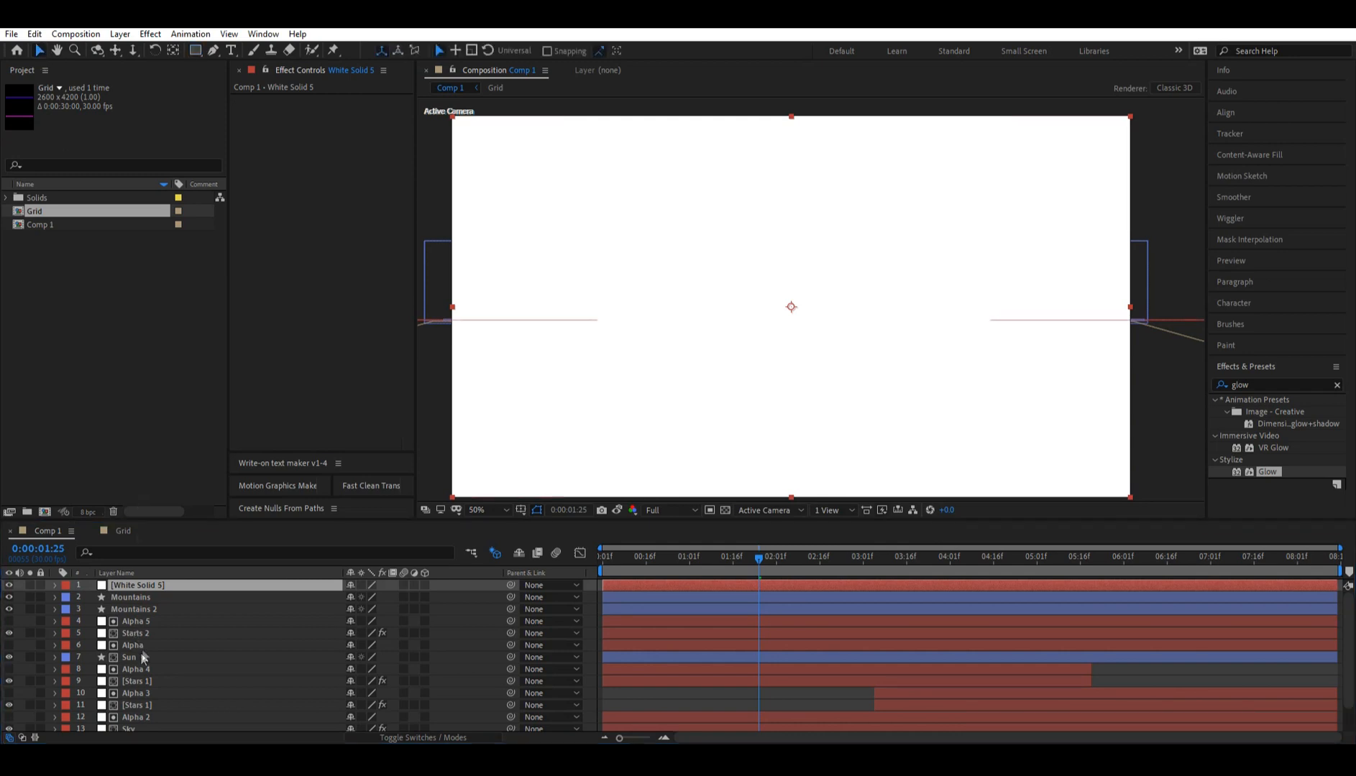
- Duplicate the Alpha 5 layer, place the copy directly above White Solid 5, and use it as the solid's alpha matte
left_click(141, 622)
key("ctrl+d")
left_click_drag(138, 622, 136, 584)
left_click(139, 599)
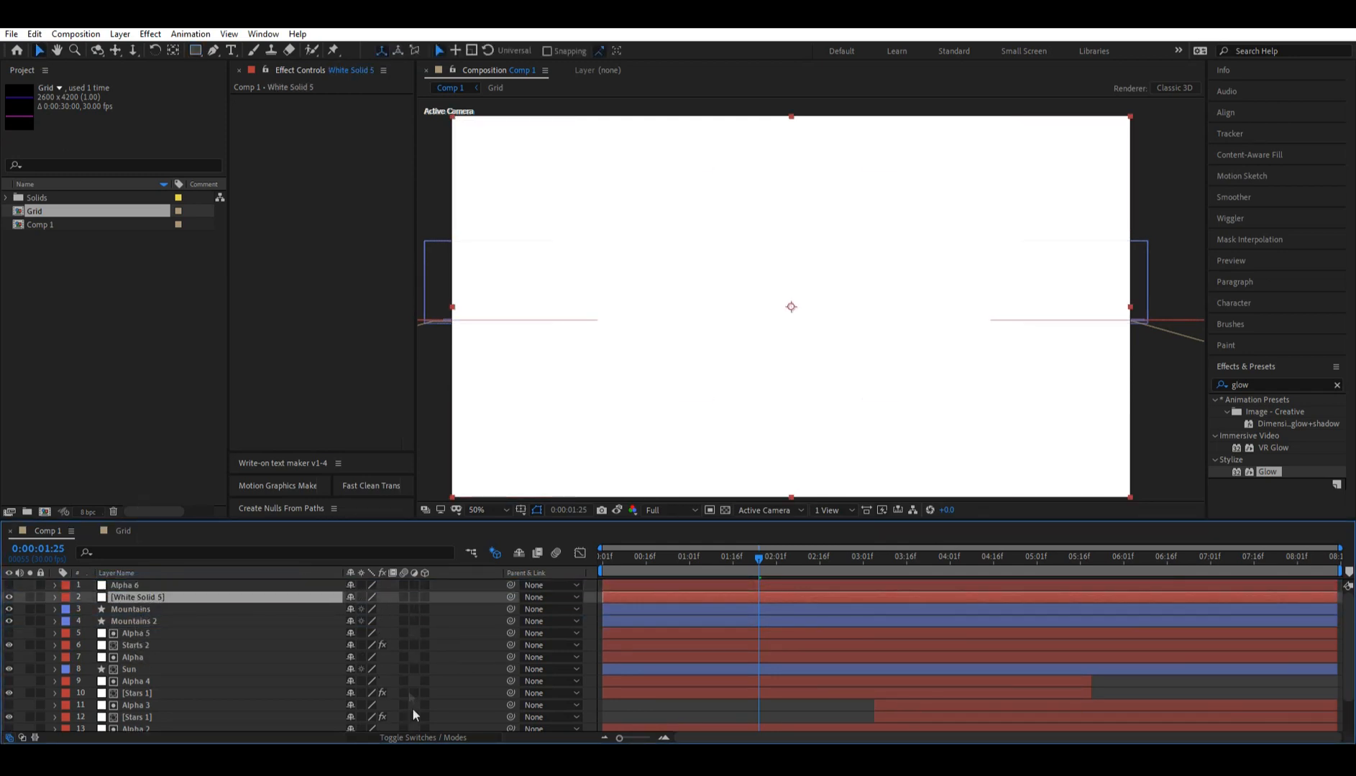
left_click(421, 738)
left_click(425, 597)
left_click(468, 632)
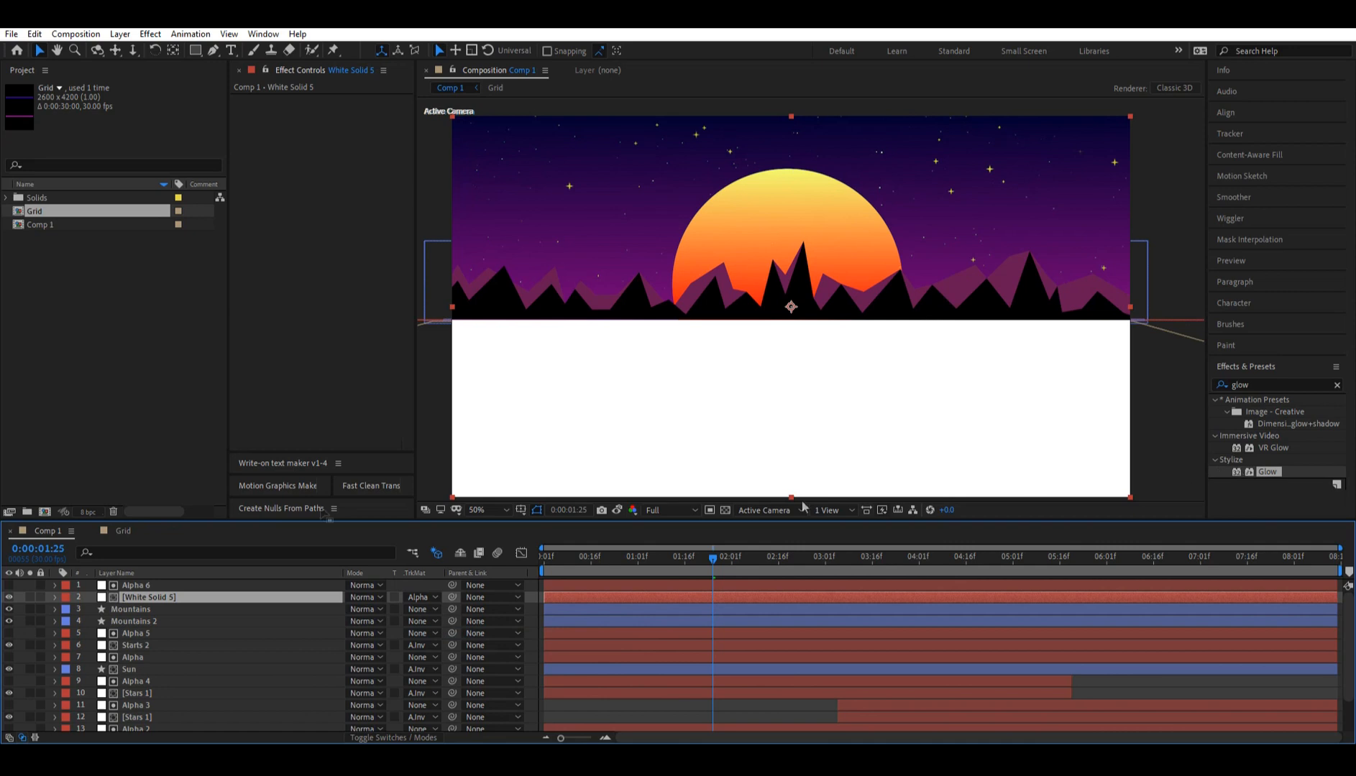
- Copy the Gradient Ramp effect from White Solid 4 in the Grid composition onto White Solid 5 in Comp 1
left_click(131, 539)
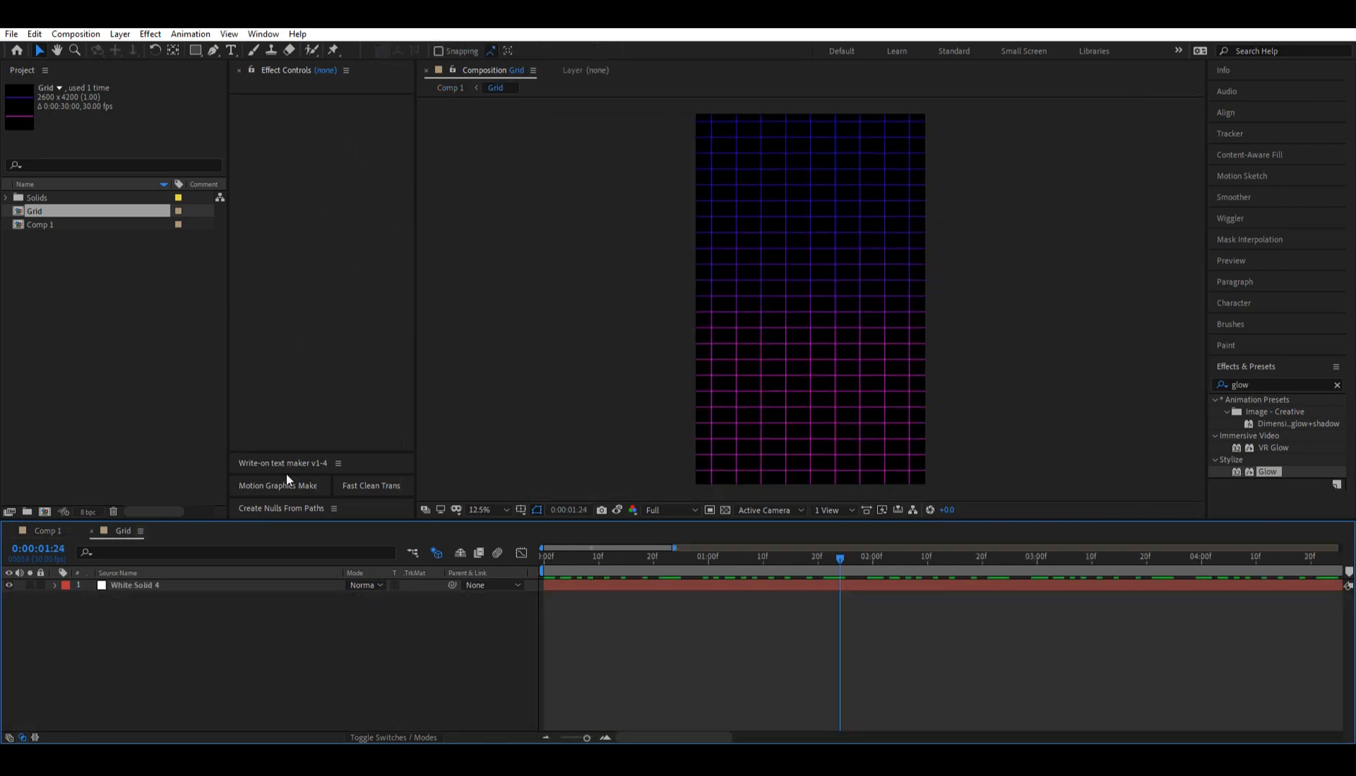
left_click(159, 583)
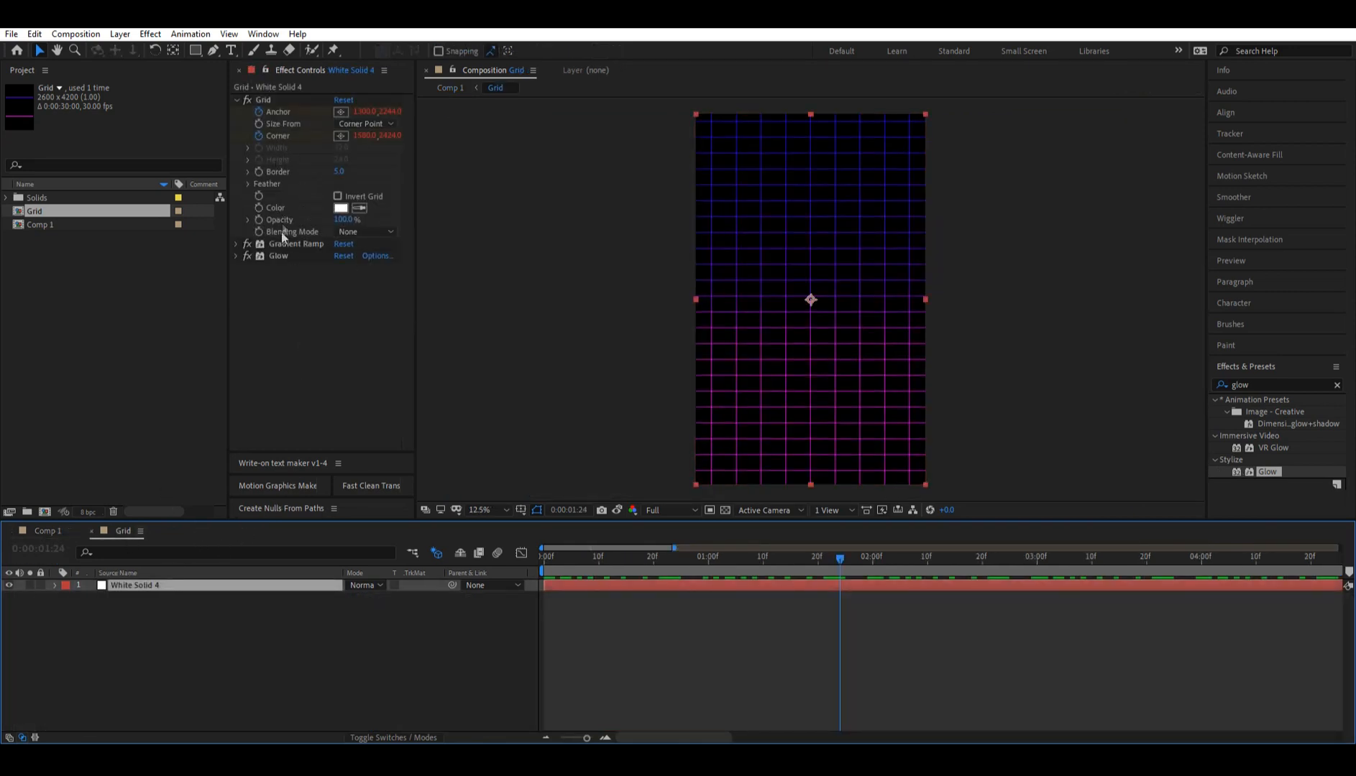
left_click(284, 244)
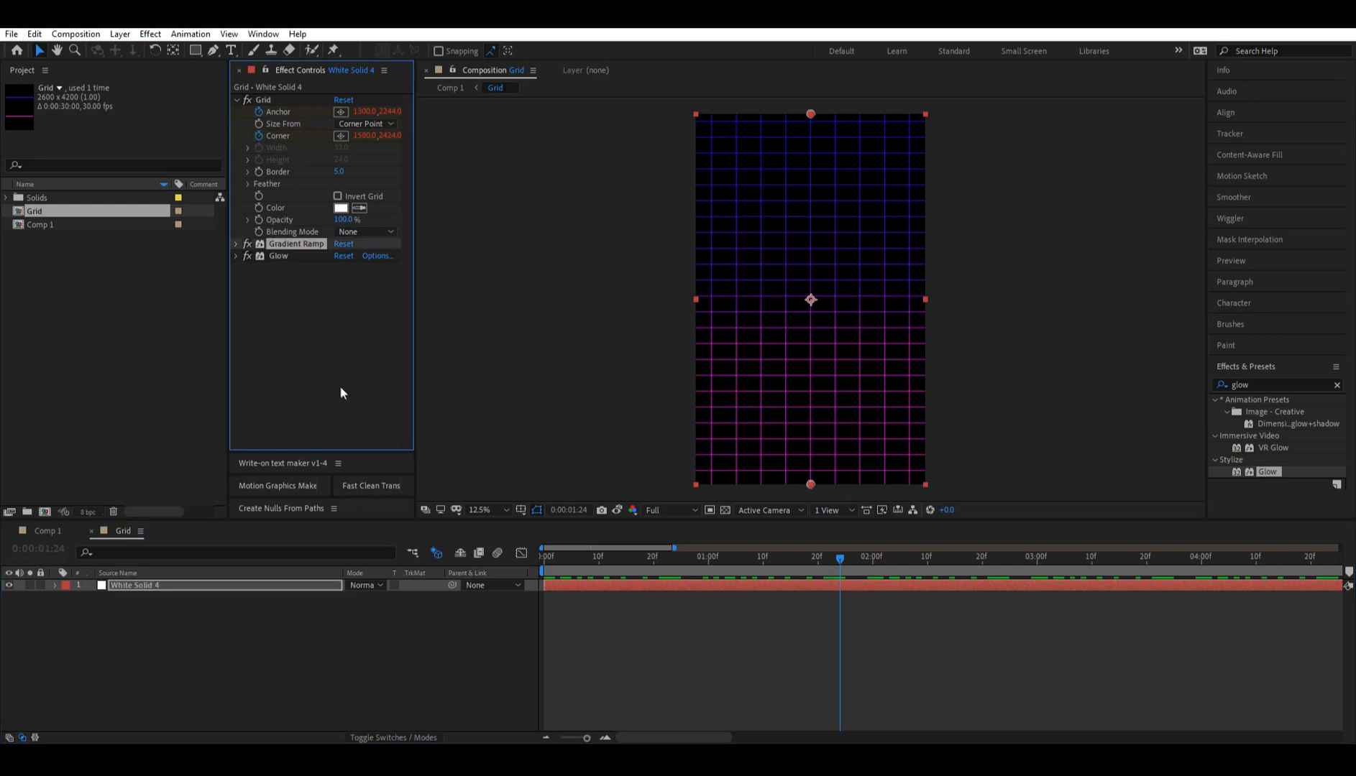
left_click(48, 532)
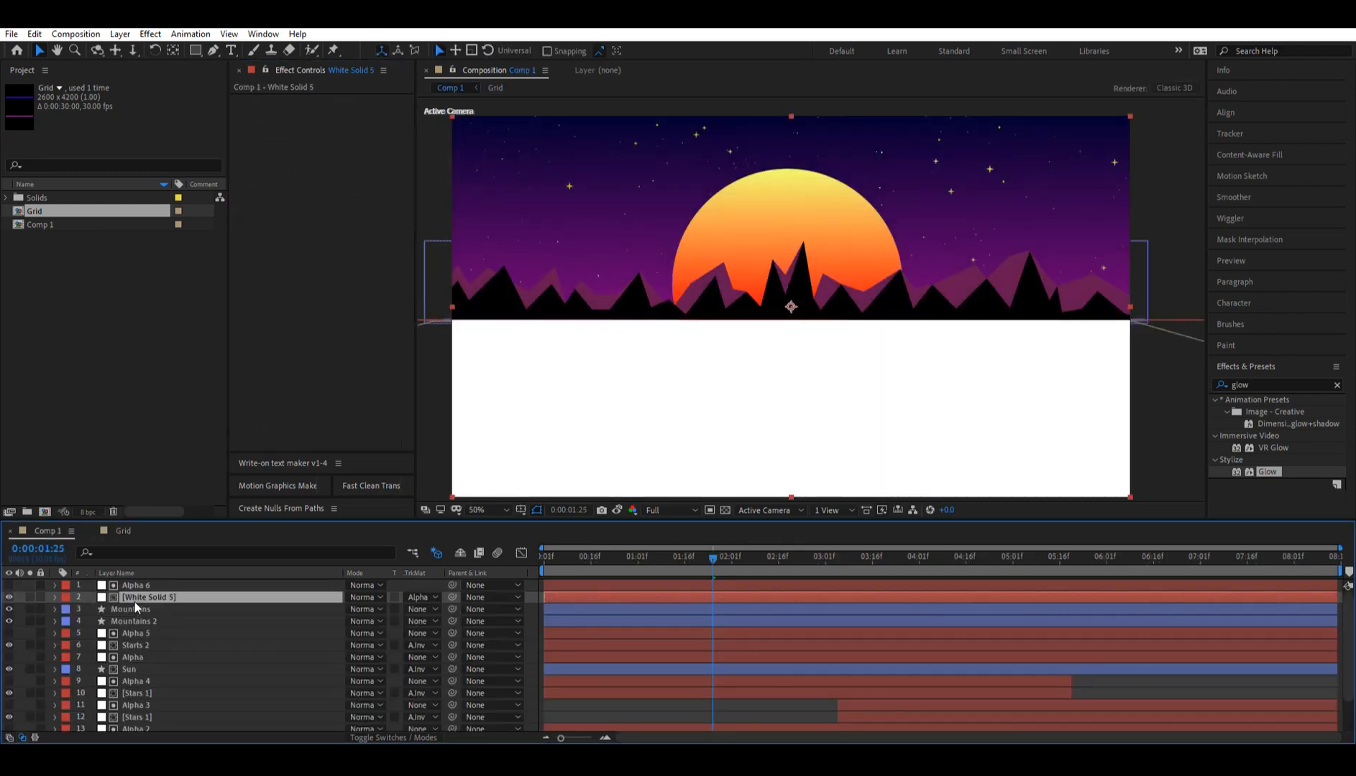
key("ctrl+v")
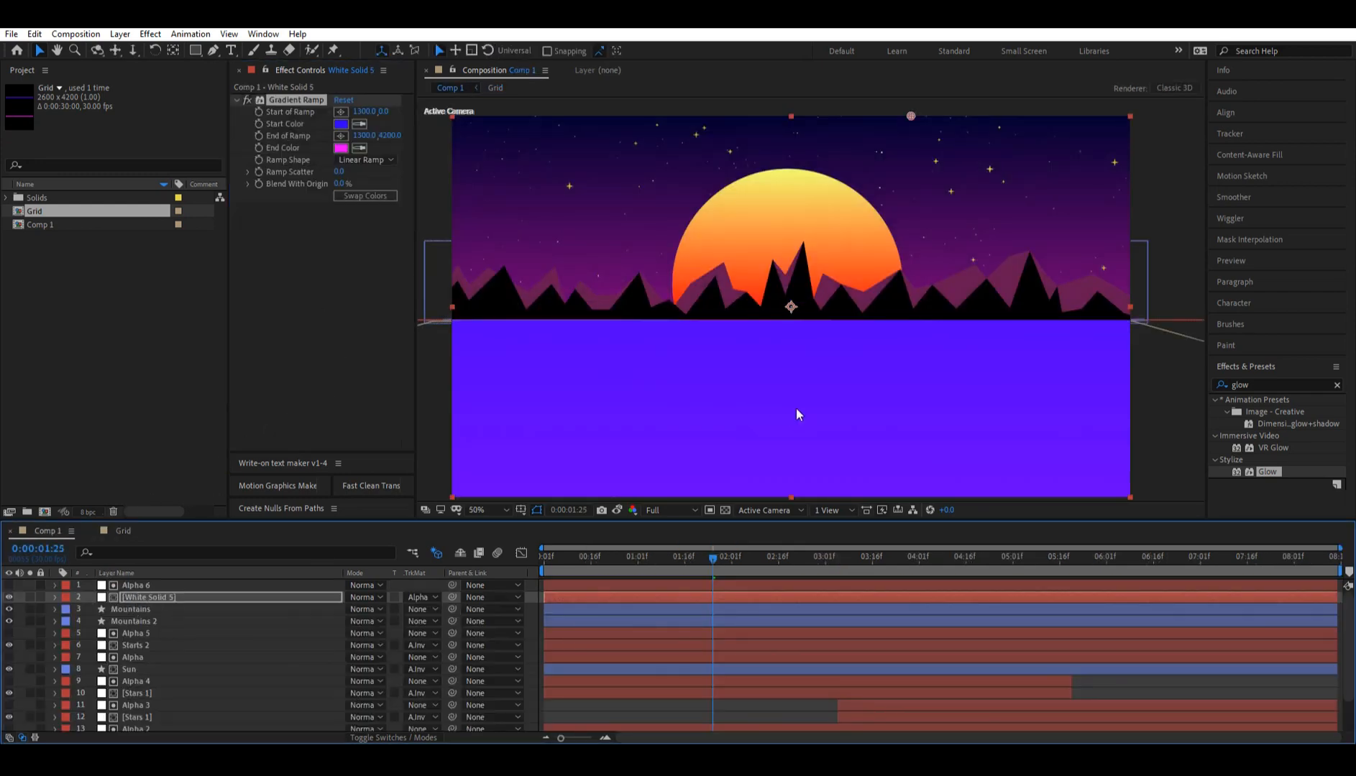
- Move the ramp's start to about 964, 576 near the horizon and its end to about 962, 1082 at the frame's lower edge
key("comma")
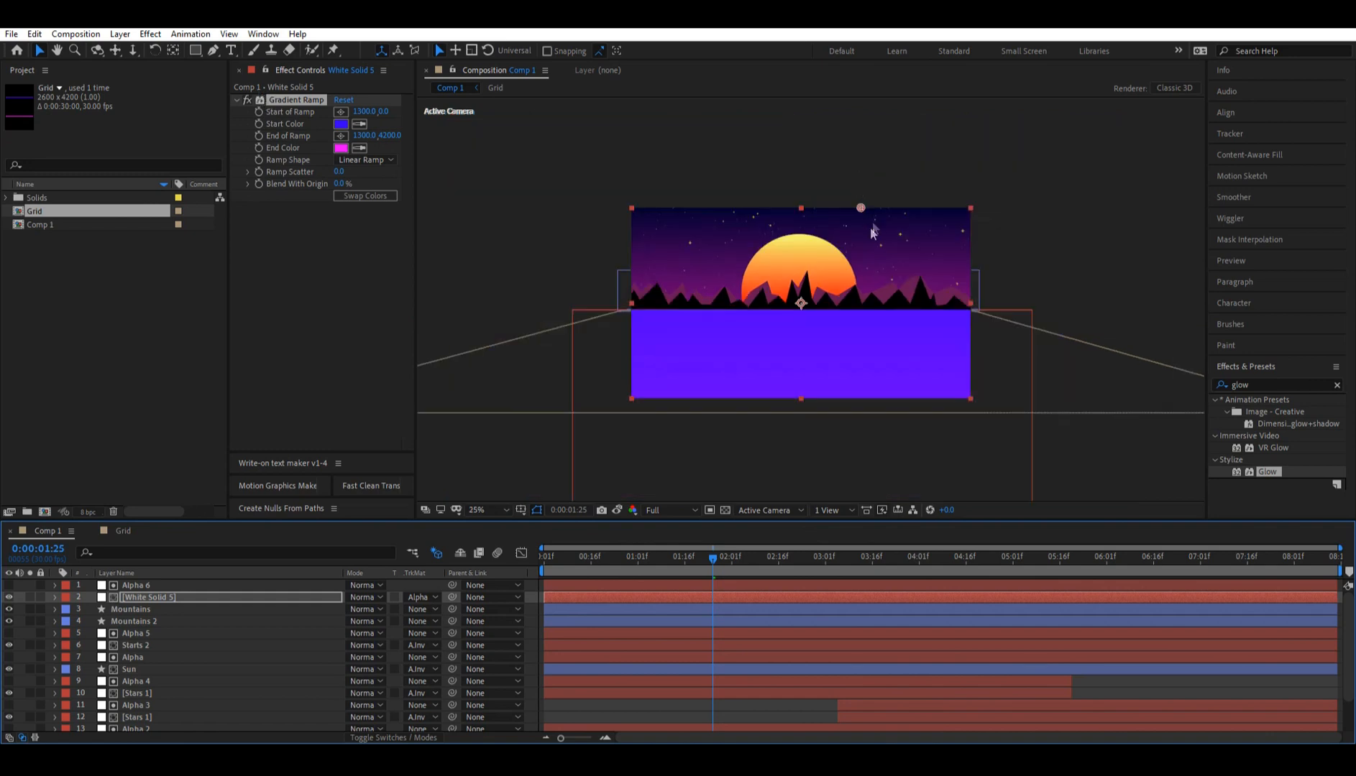
left_click_drag(861, 208, 802, 303)
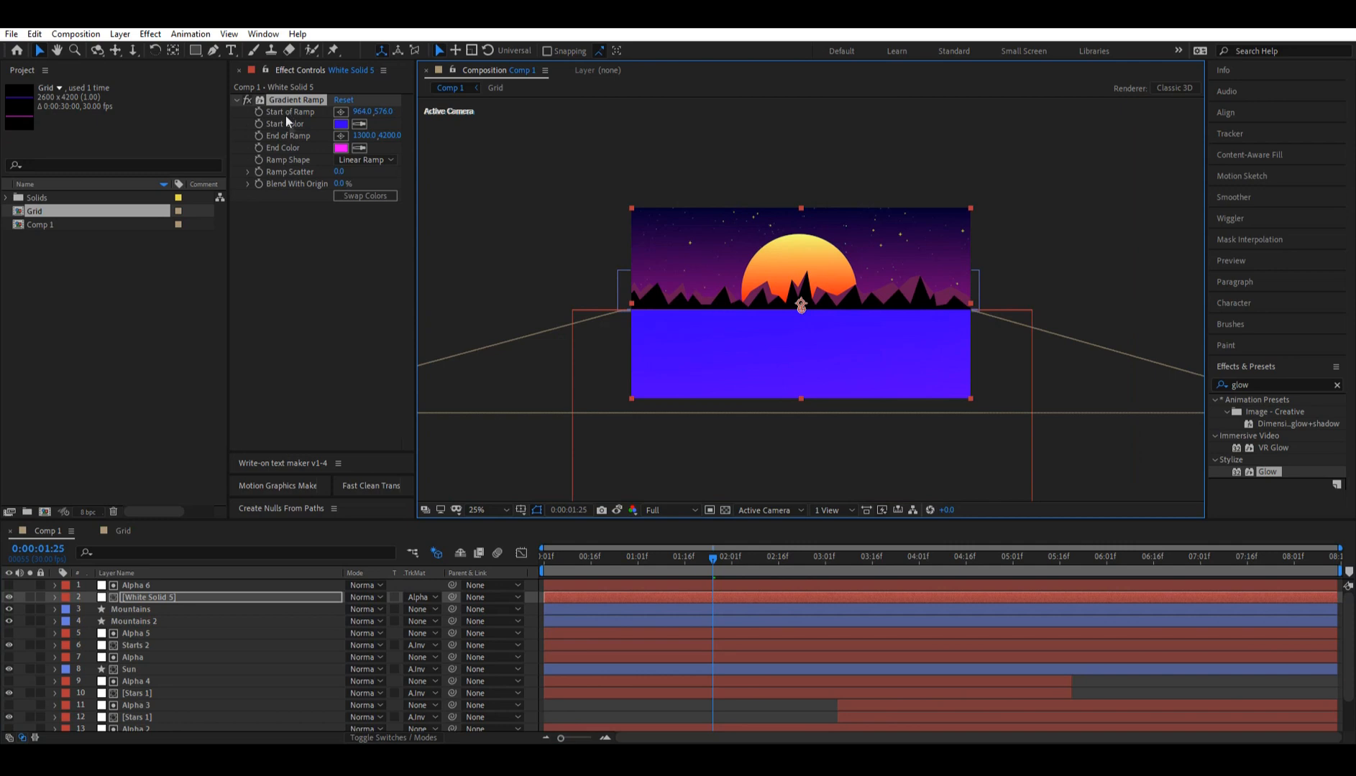
left_click_drag(387, 137, 318, 135)
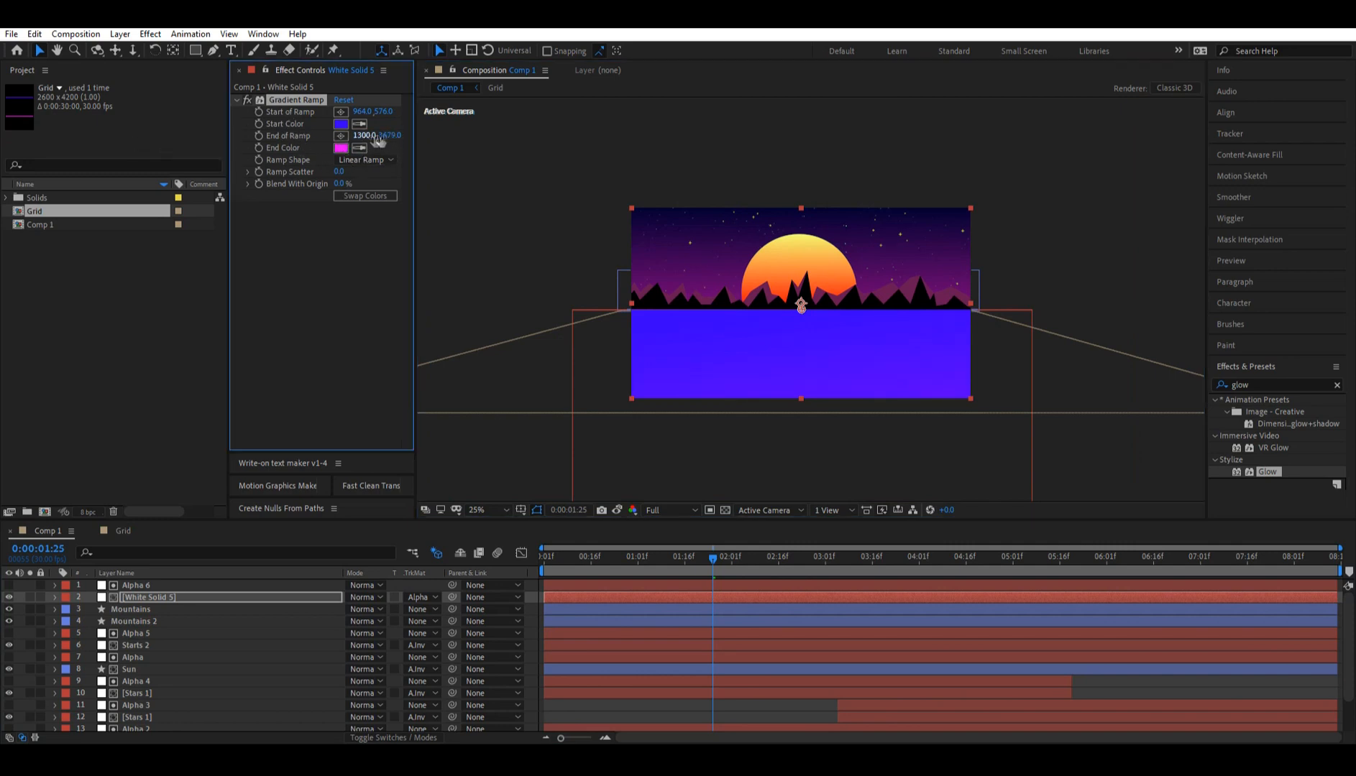
key("Return")
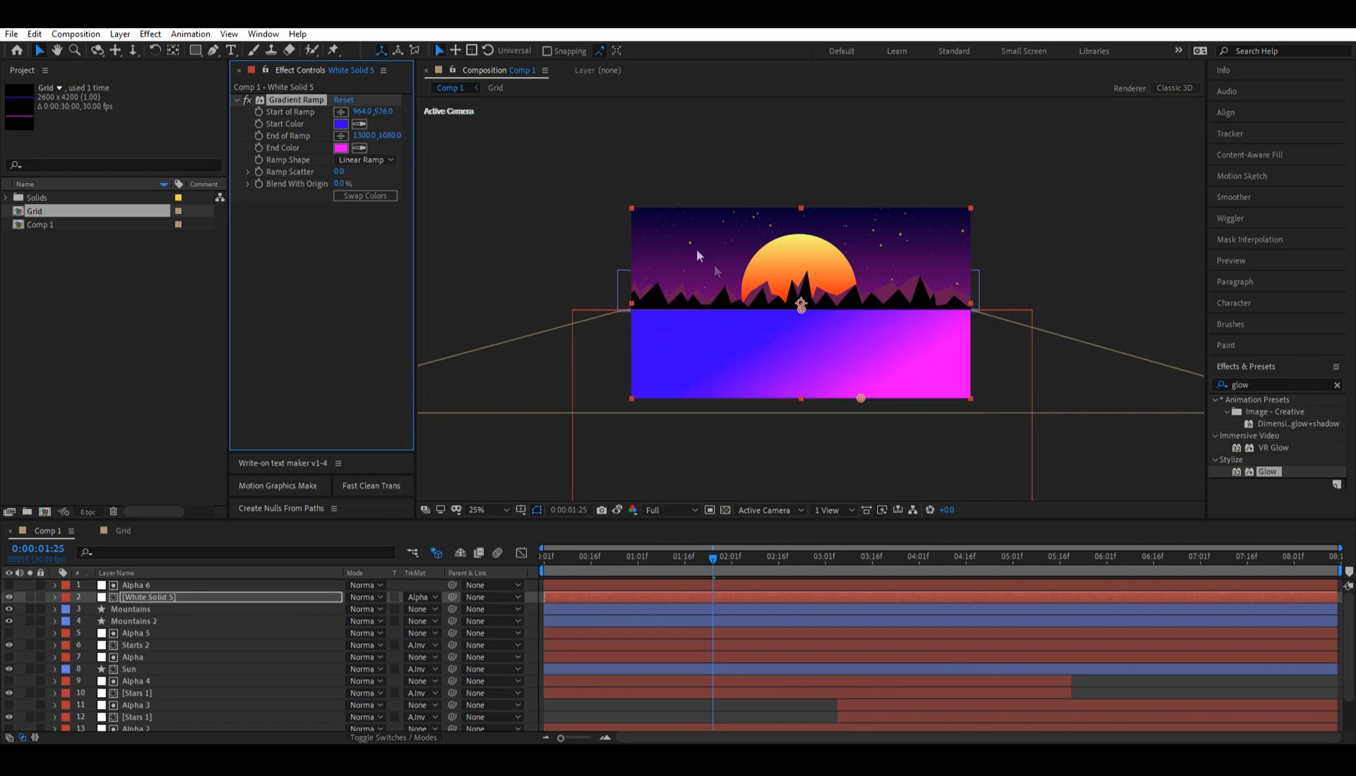
key("period")
left_click_drag(910, 497, 791, 496)
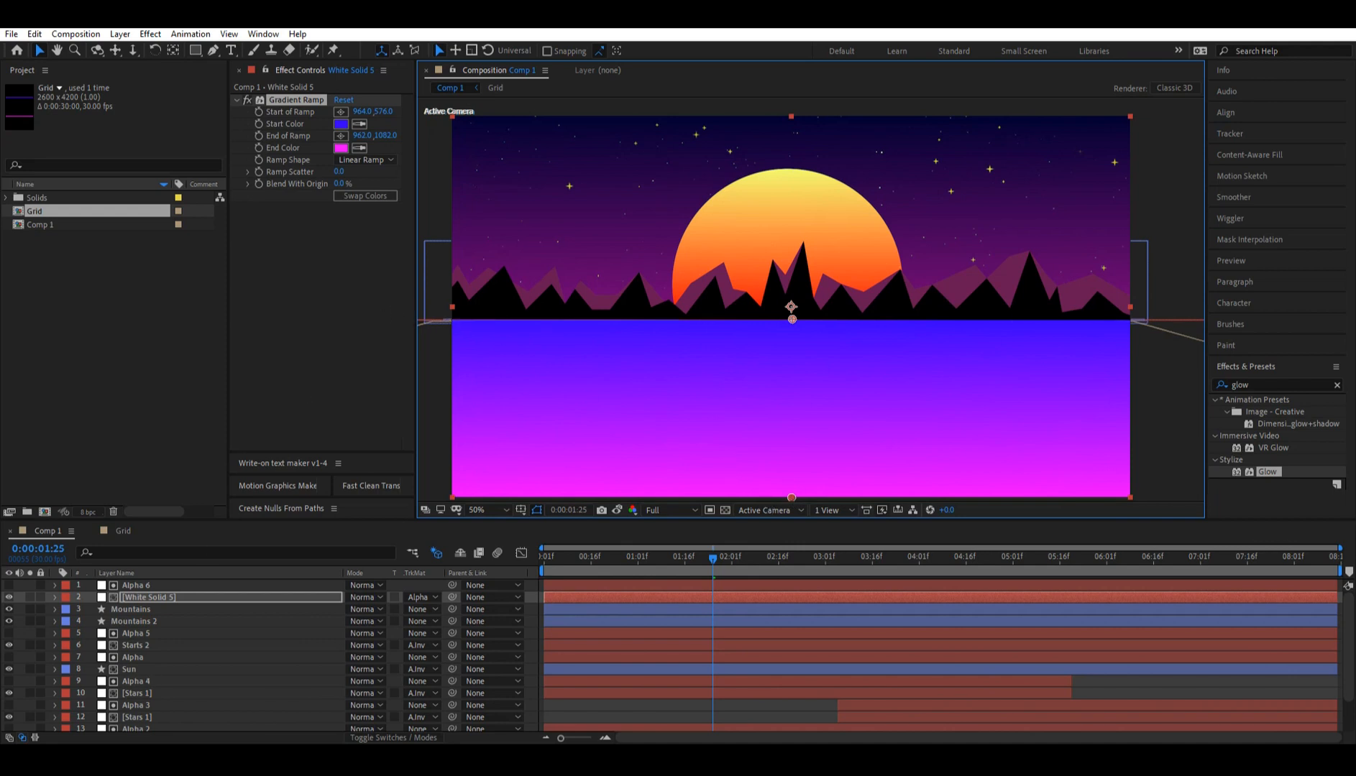
- Move the Alpha 6 and White Solid 5 layers together between the Grid and Horizontal Line layers
left_click(146, 590)
left_click_drag(143, 594, 169, 716)
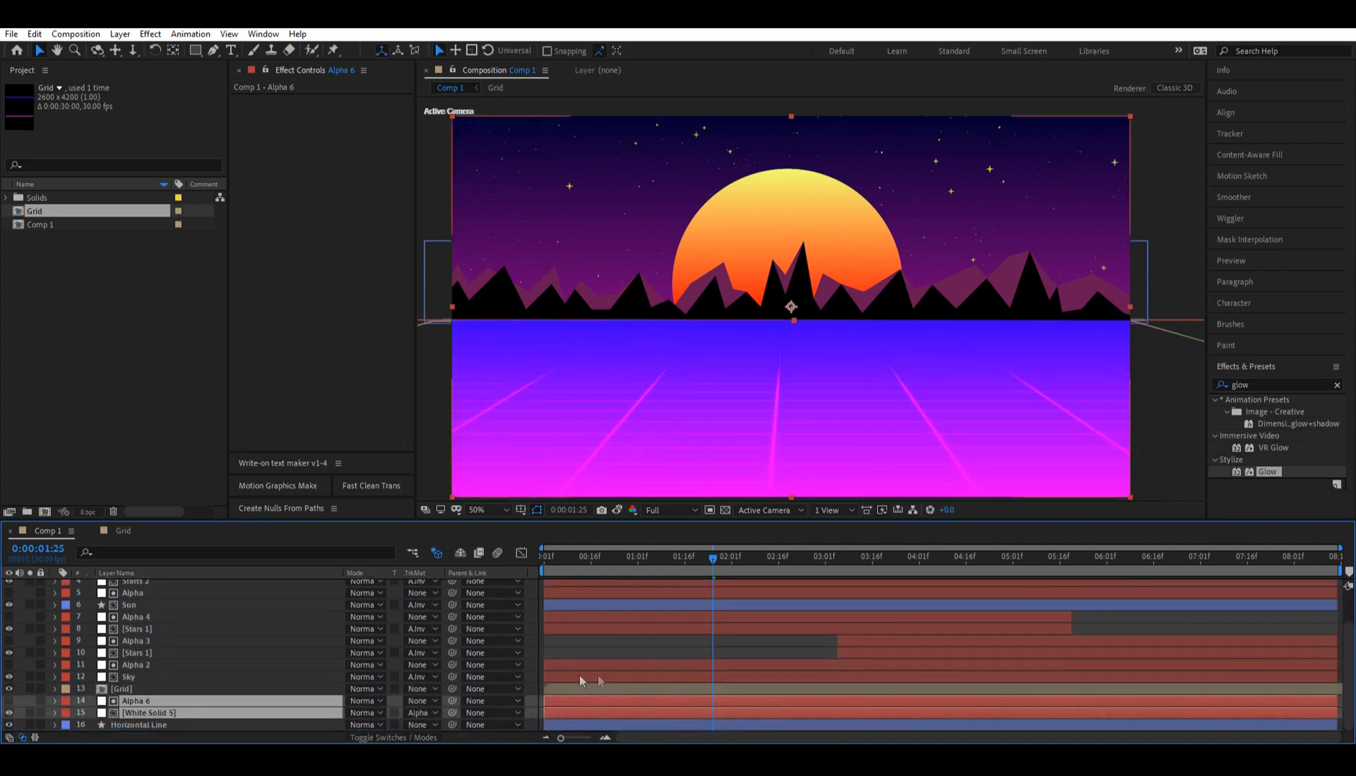
left_click(229, 739)
left_click(138, 702)
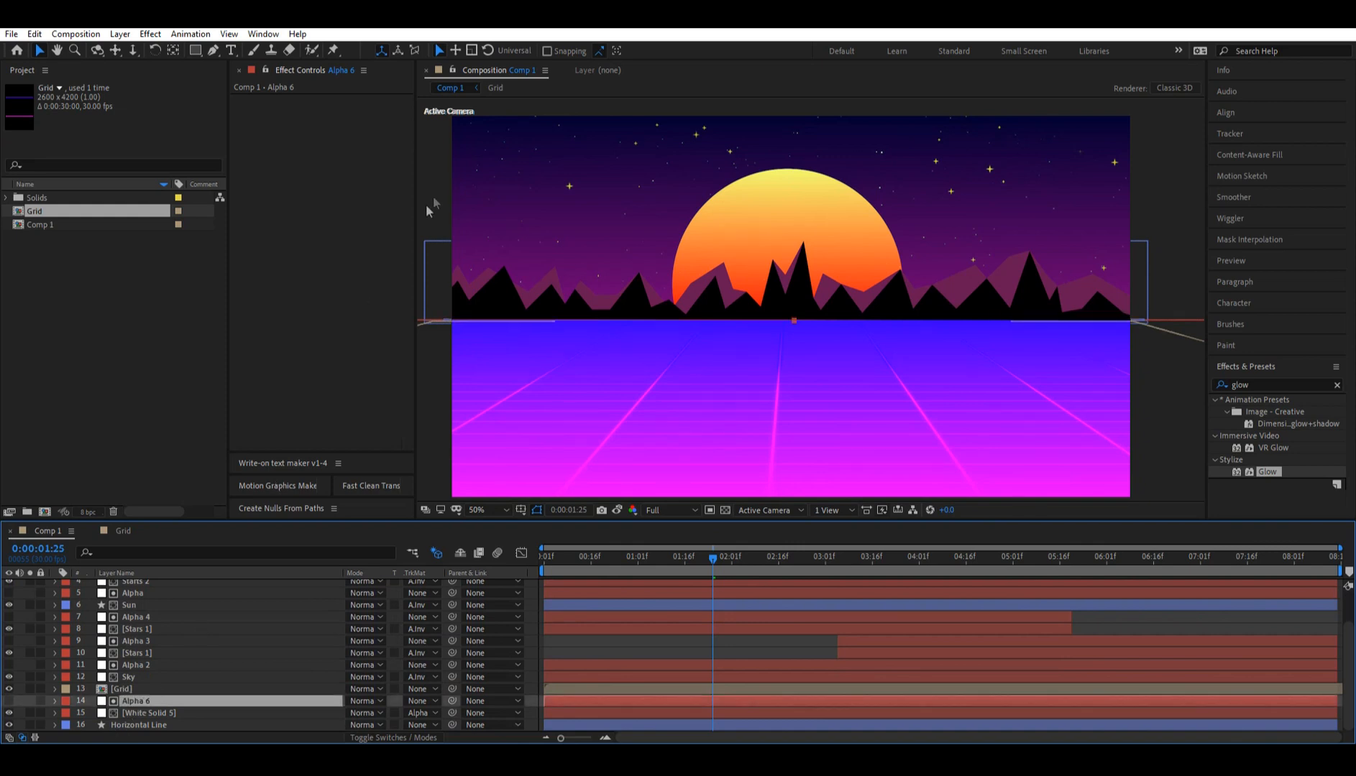
- Darken White Solid 5's Gradient Ramp with start colour 09002B and end colour 38003B
left_click(169, 712)
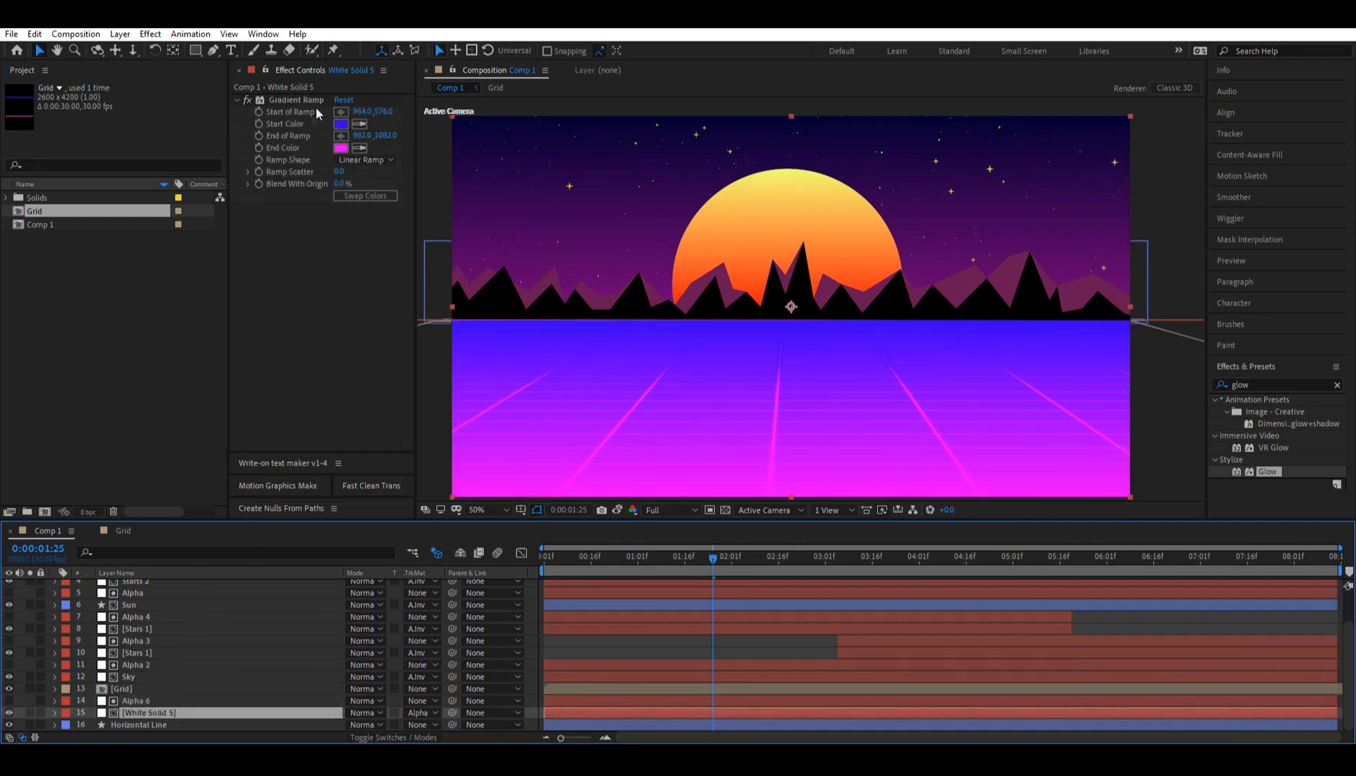
left_click(341, 127)
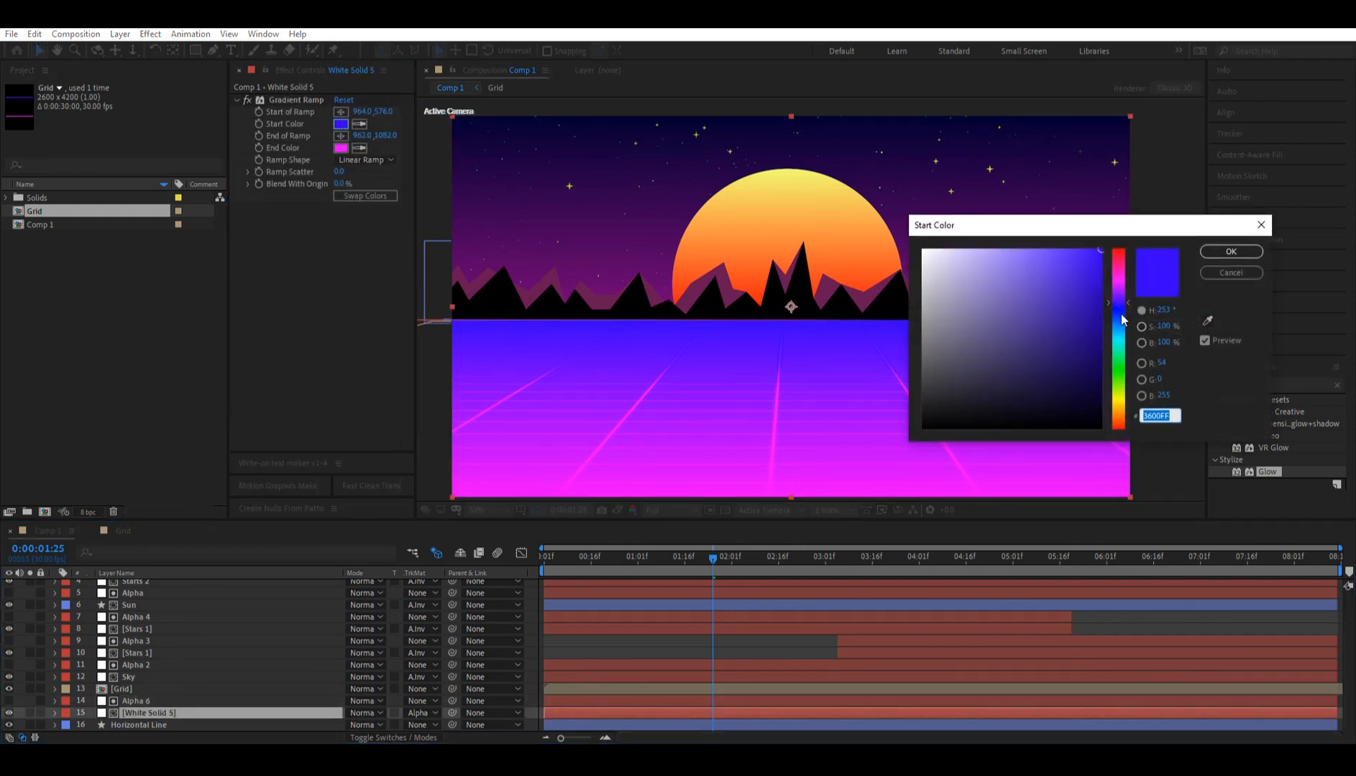
left_click_drag(1094, 317, 1108, 369)
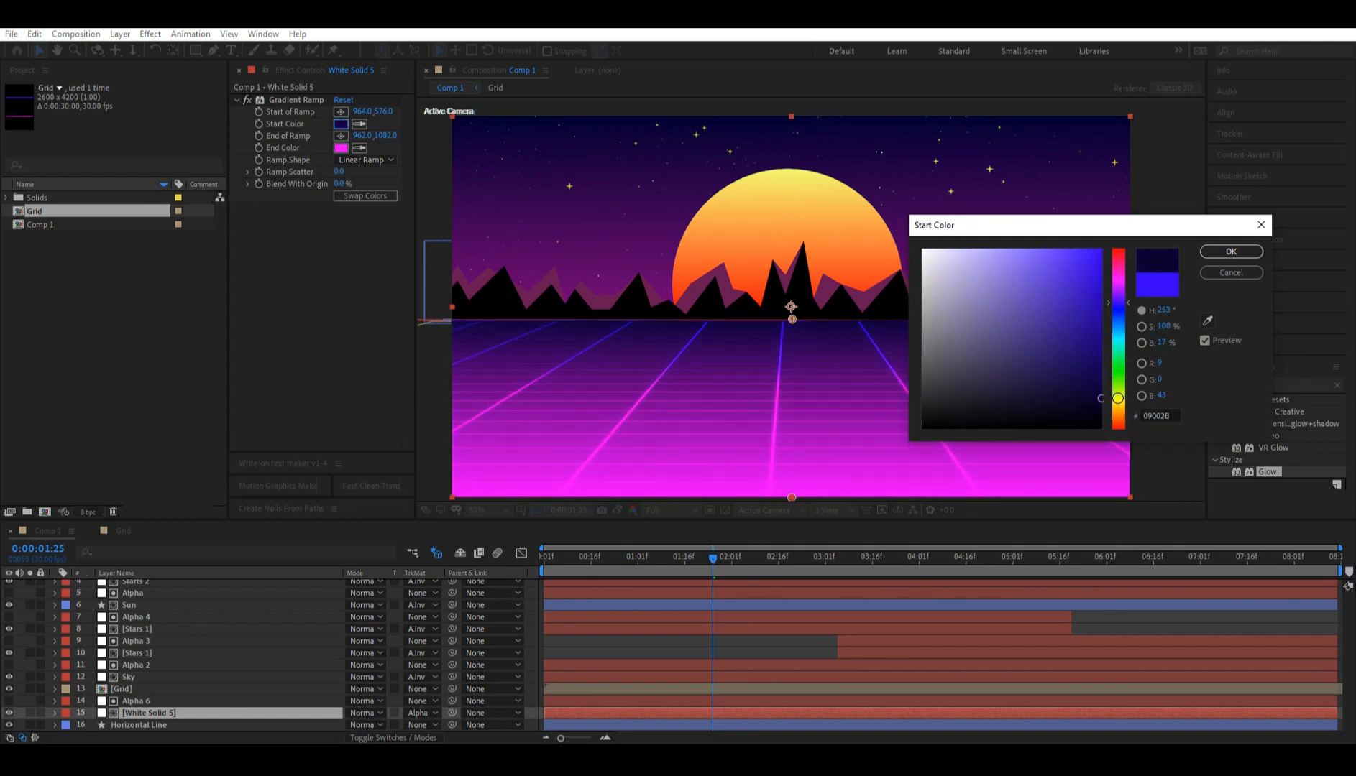
left_click(1218, 257)
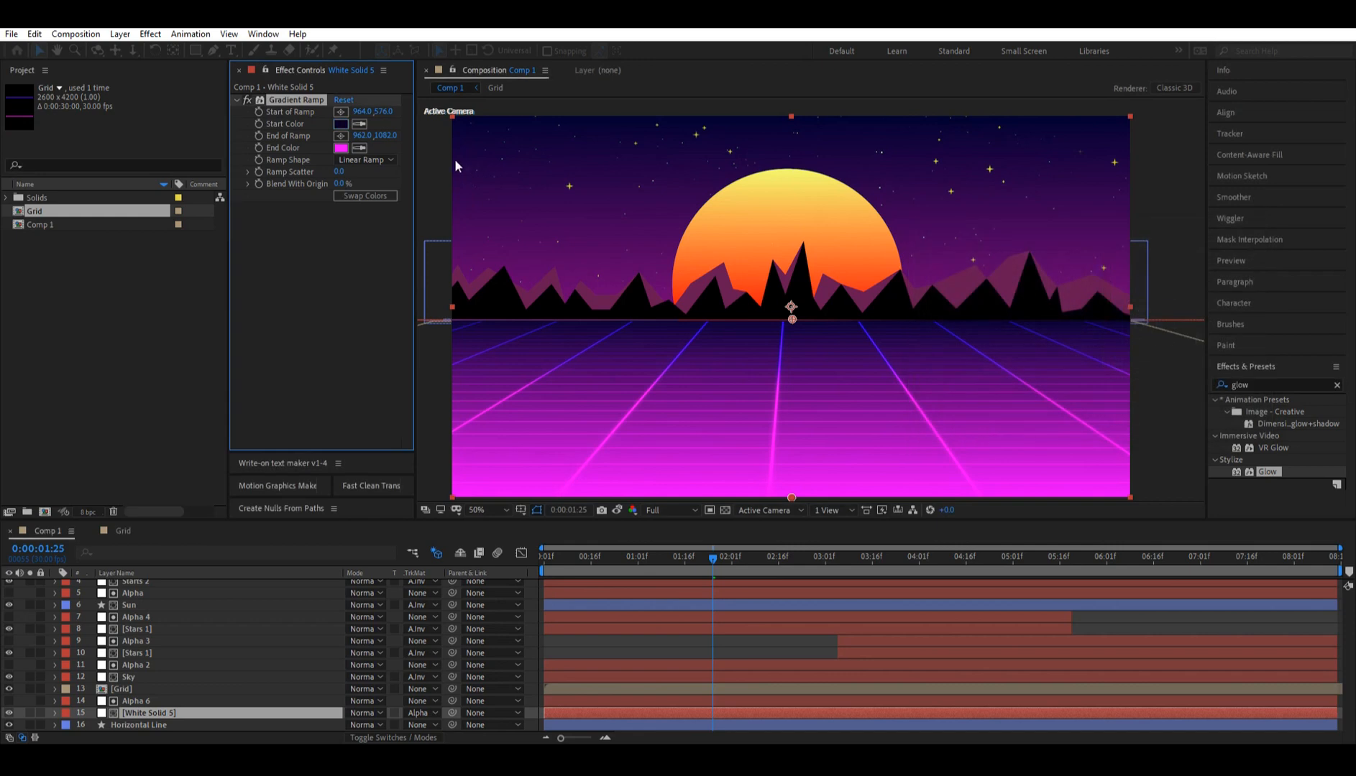
left_click(341, 147)
left_click_drag(1091, 347, 1117, 387)
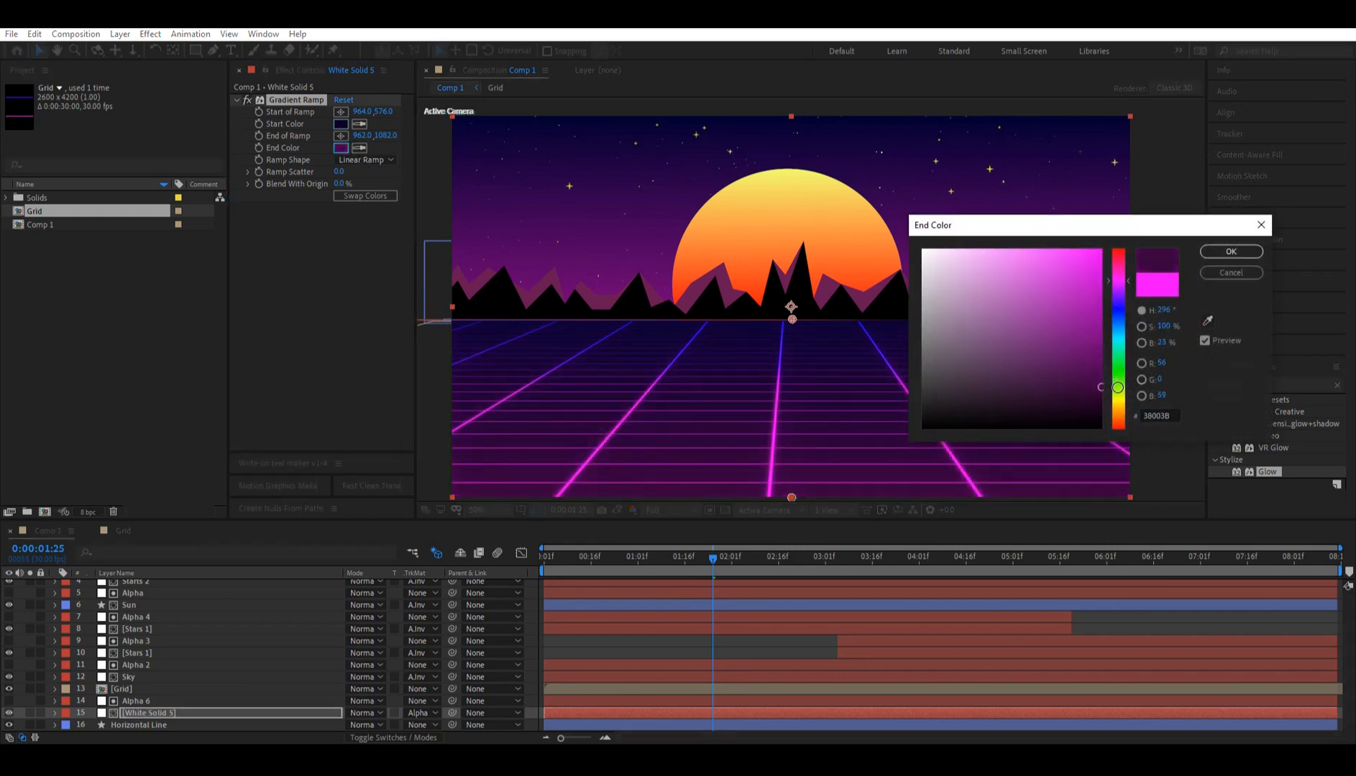
left_click(1227, 251)
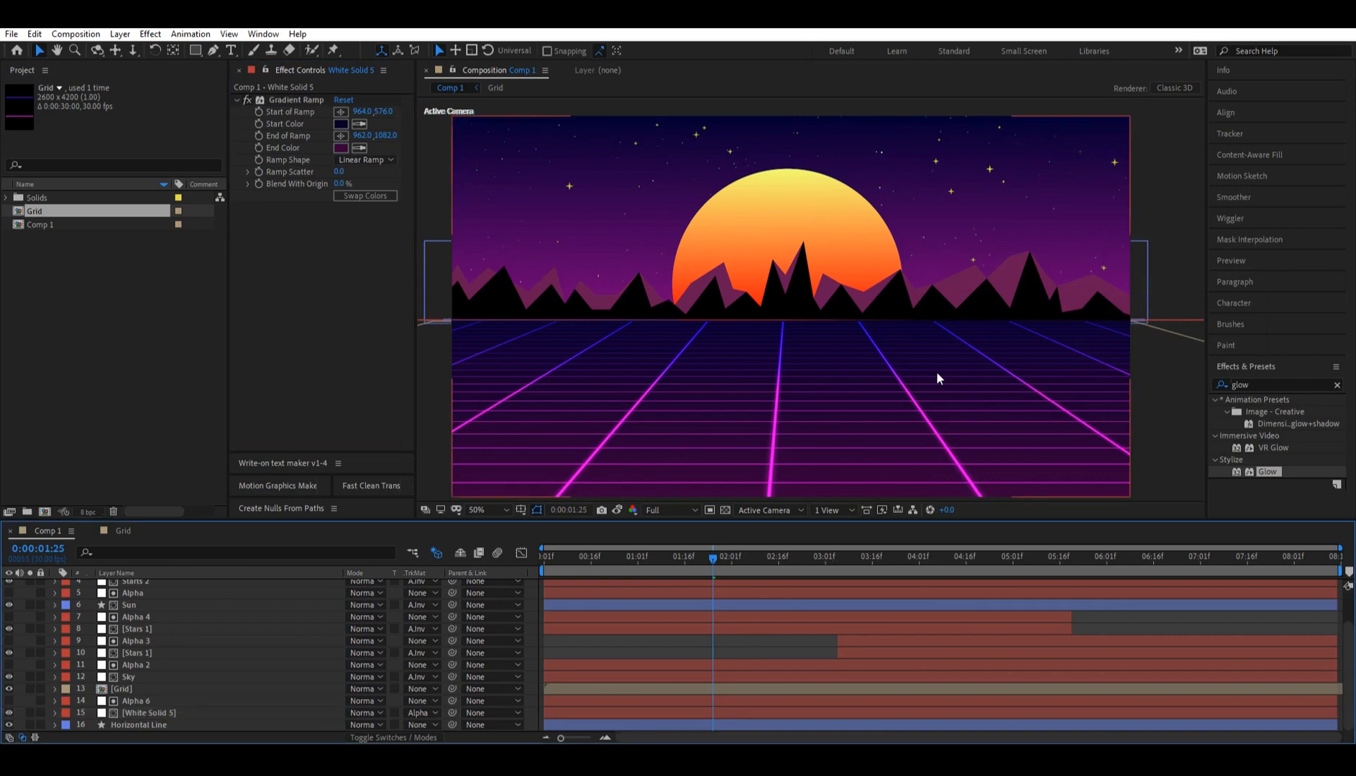
- Rename Comp 1 as Retro and create a new composition from it
scroll(936, 372, "down", 2)
scroll(947, 393, "up", 2)
right_click(48, 227)
left_click(124, 452)
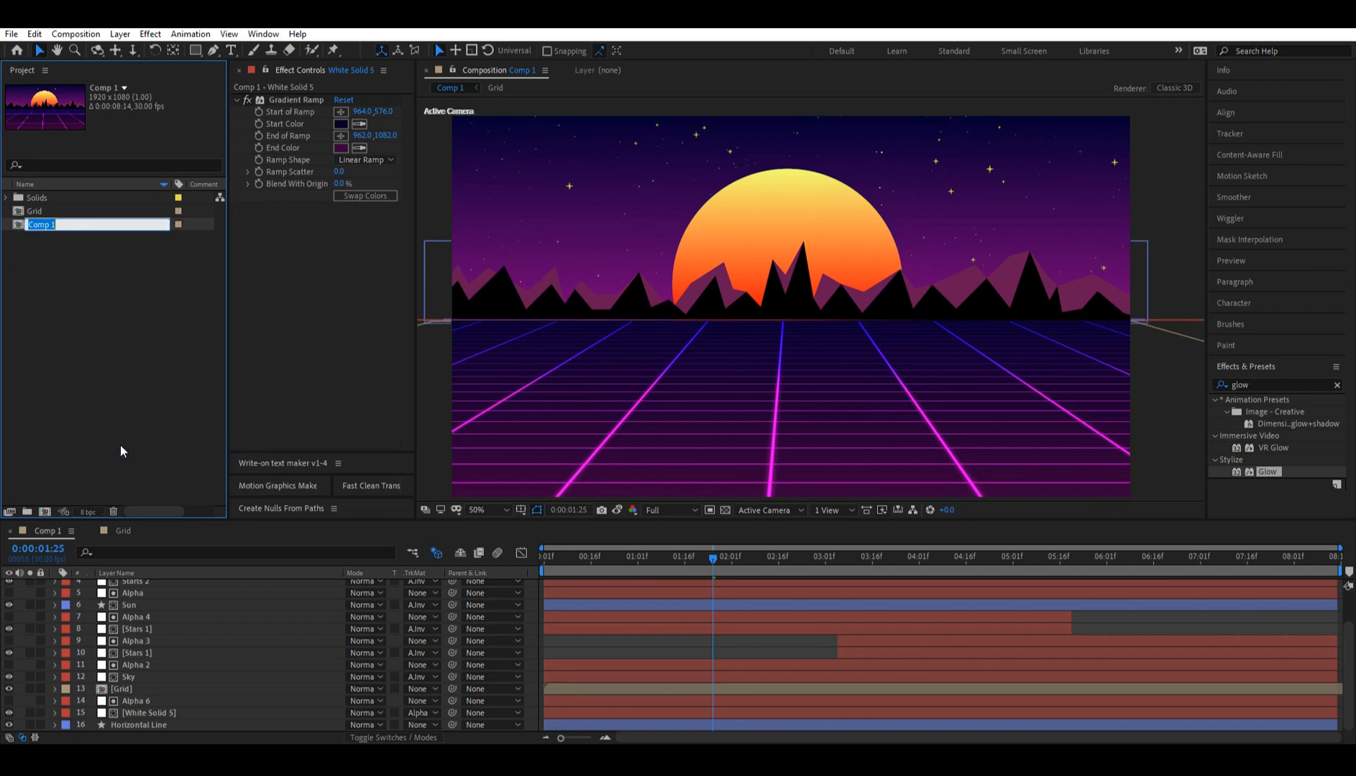
type("Retro")
key("Return")
left_click_drag(56, 214, 47, 511)
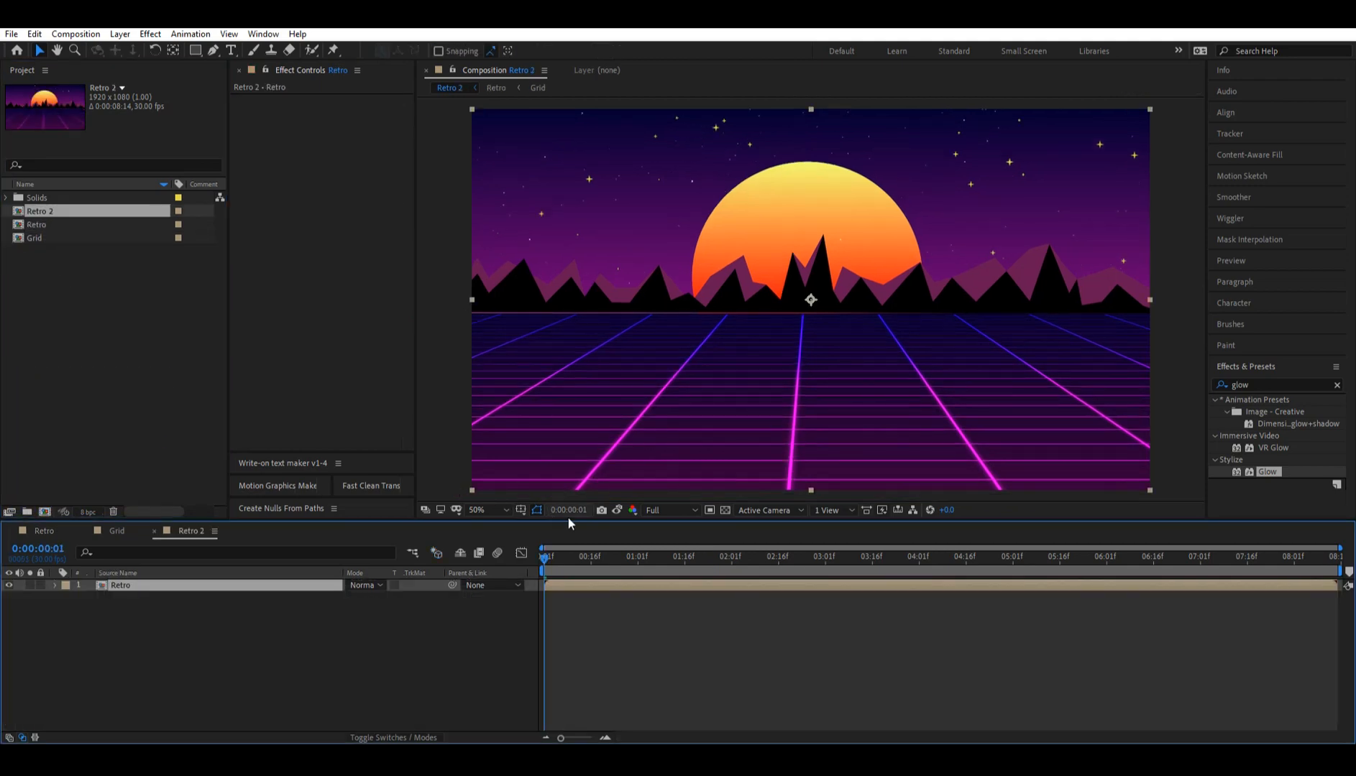
- Find the Noise effect and apply it to the Retro layer in the Retro 2 composition
left_click(1262, 386)
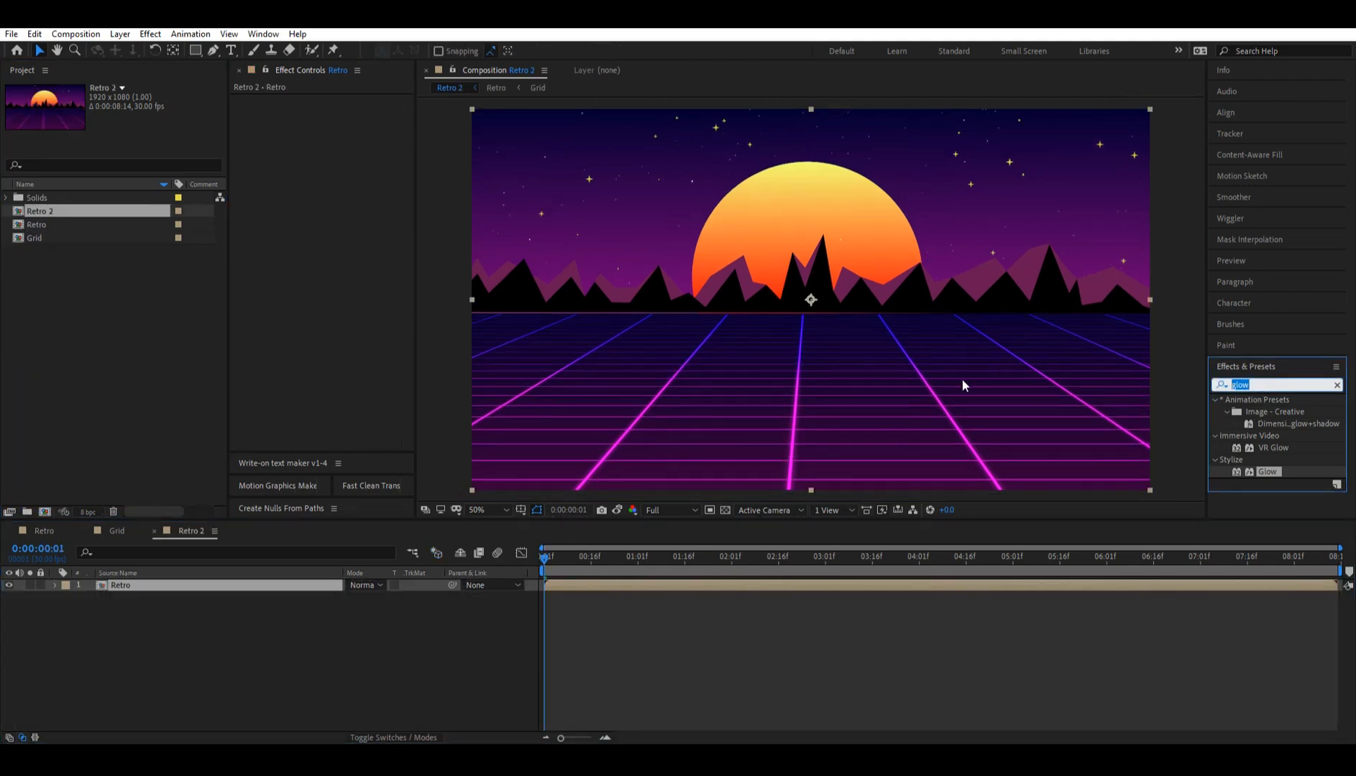
type("Noise")
left_click_drag(1266, 460, 778, 585)
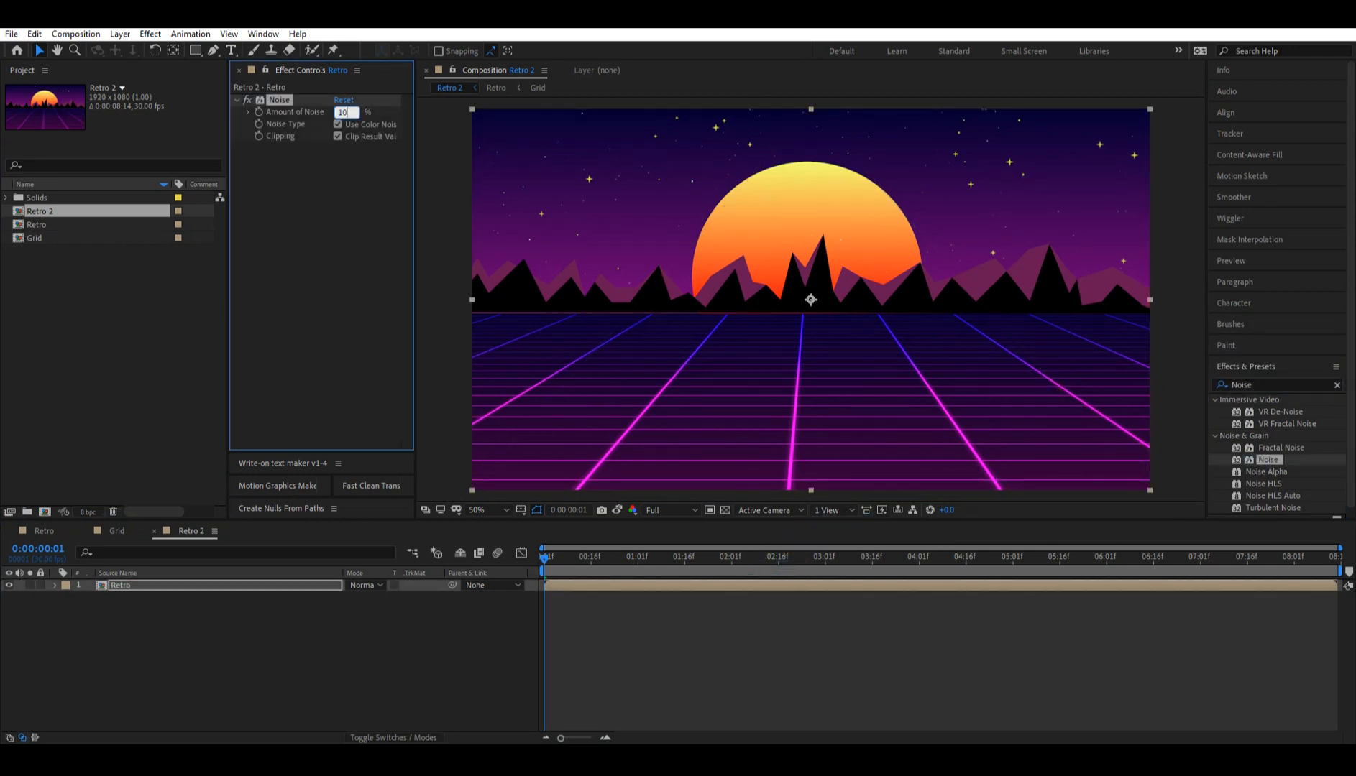
- Set the Retro layer's amount of noise to 15% and check the grain on neighbouring frames
left_click(332, 208)
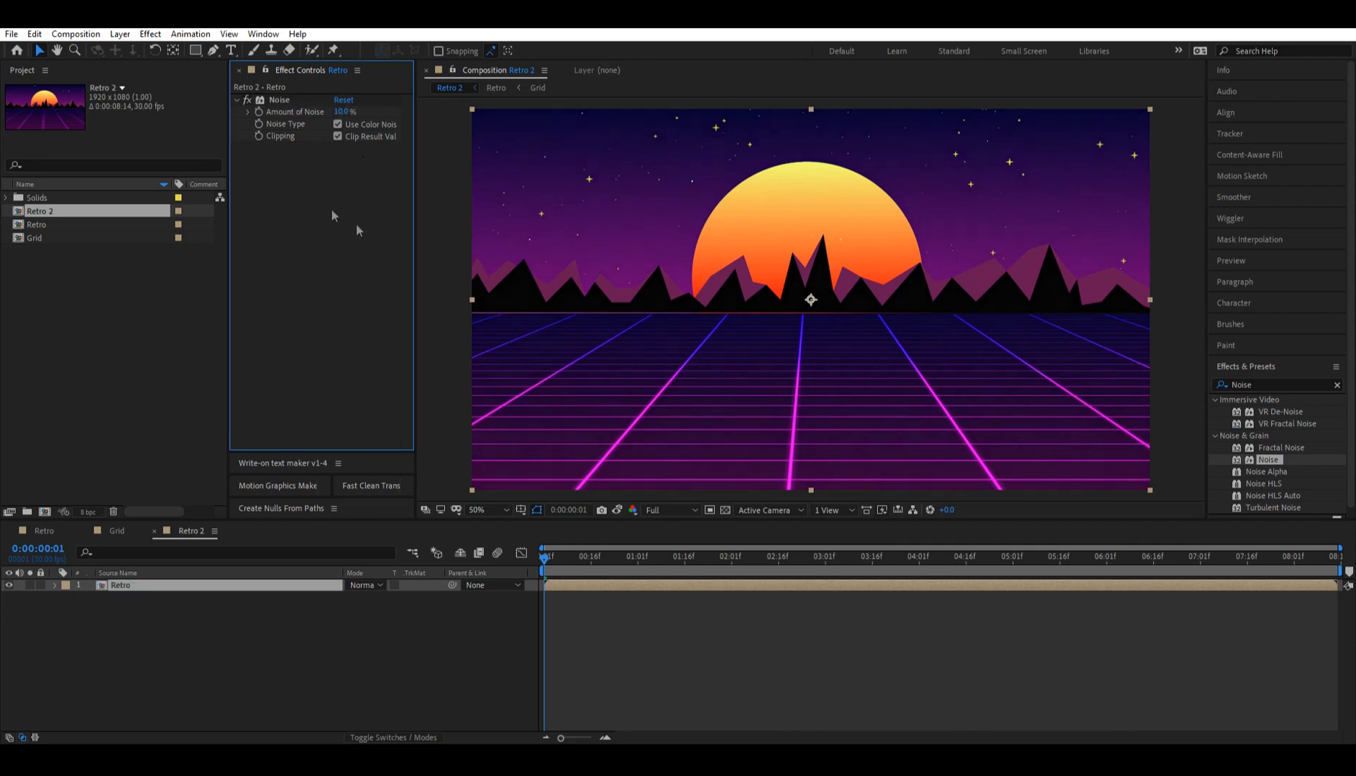
left_click(342, 112)
type("15")
left_click(319, 220)
left_click(771, 598)
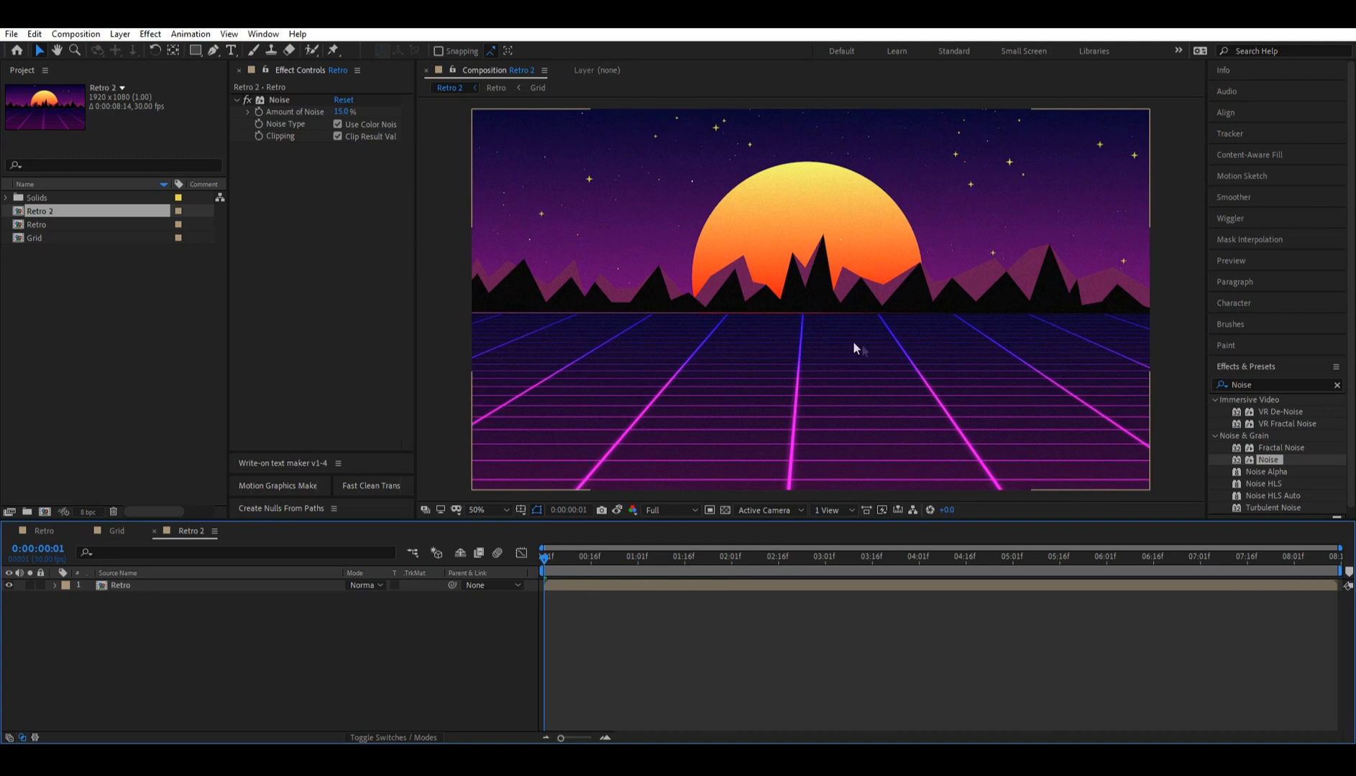
key("period")
key("period")
key("comma")
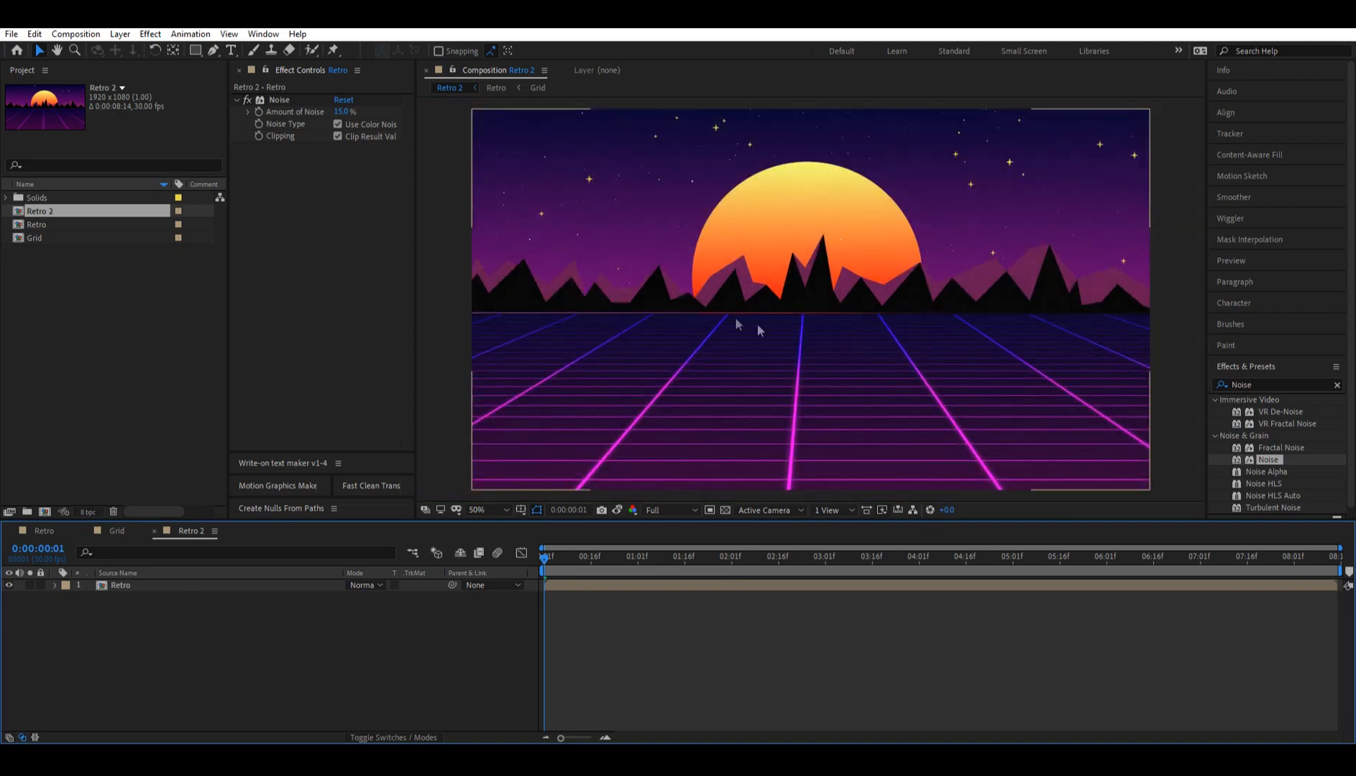
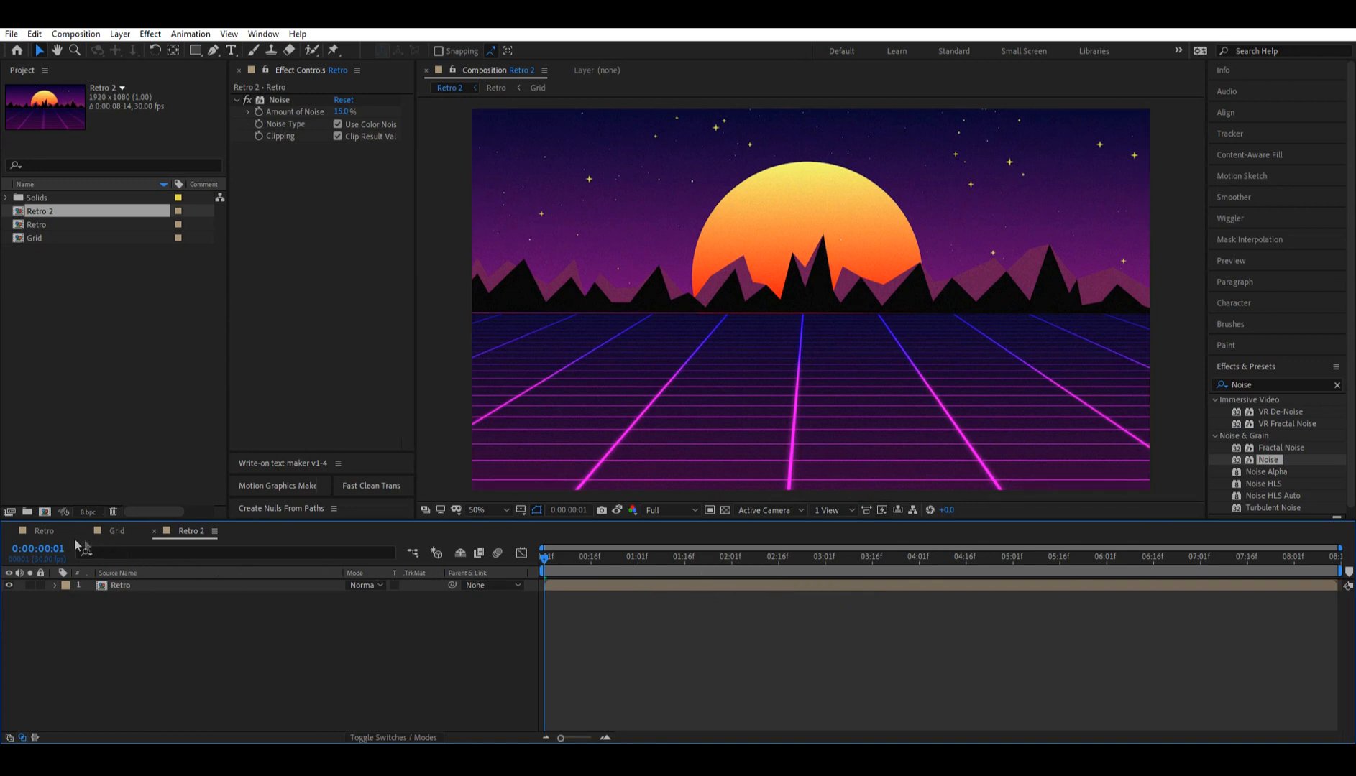
- Set the Glow Radius on White Solid 4 in the Grid composition to 40 and duplicate the Glow effect
left_click(122, 530)
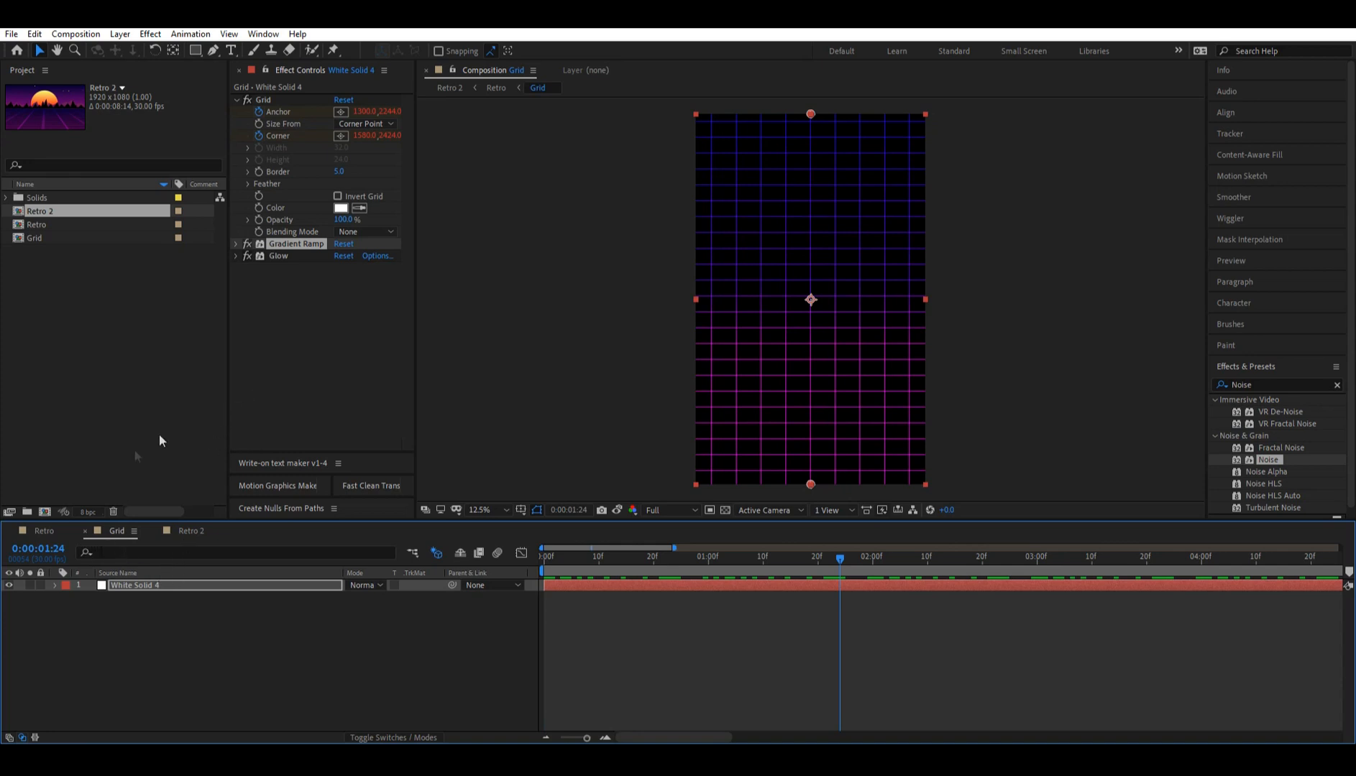
left_click(236, 256)
left_click_drag(353, 288, 357, 290)
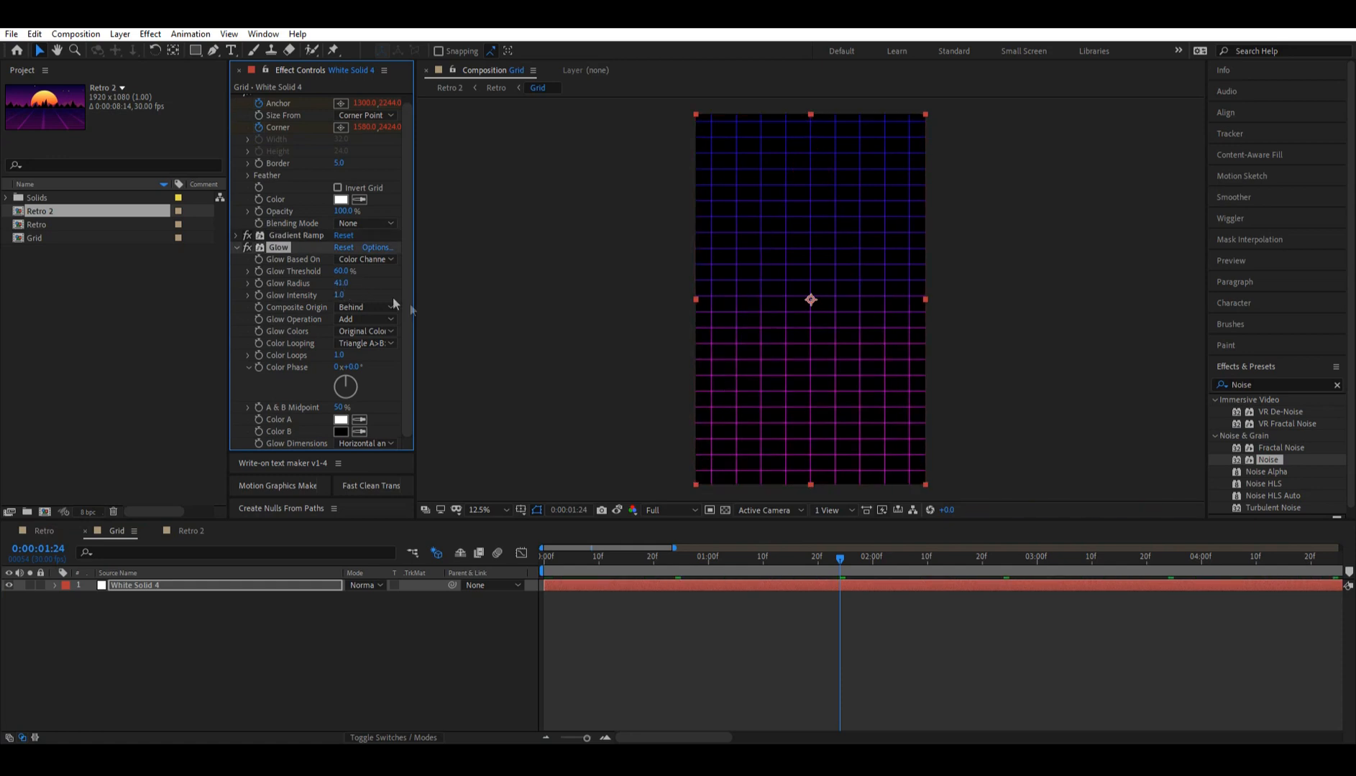
type("40")
left_click(236, 247)
key("ctrl+d")
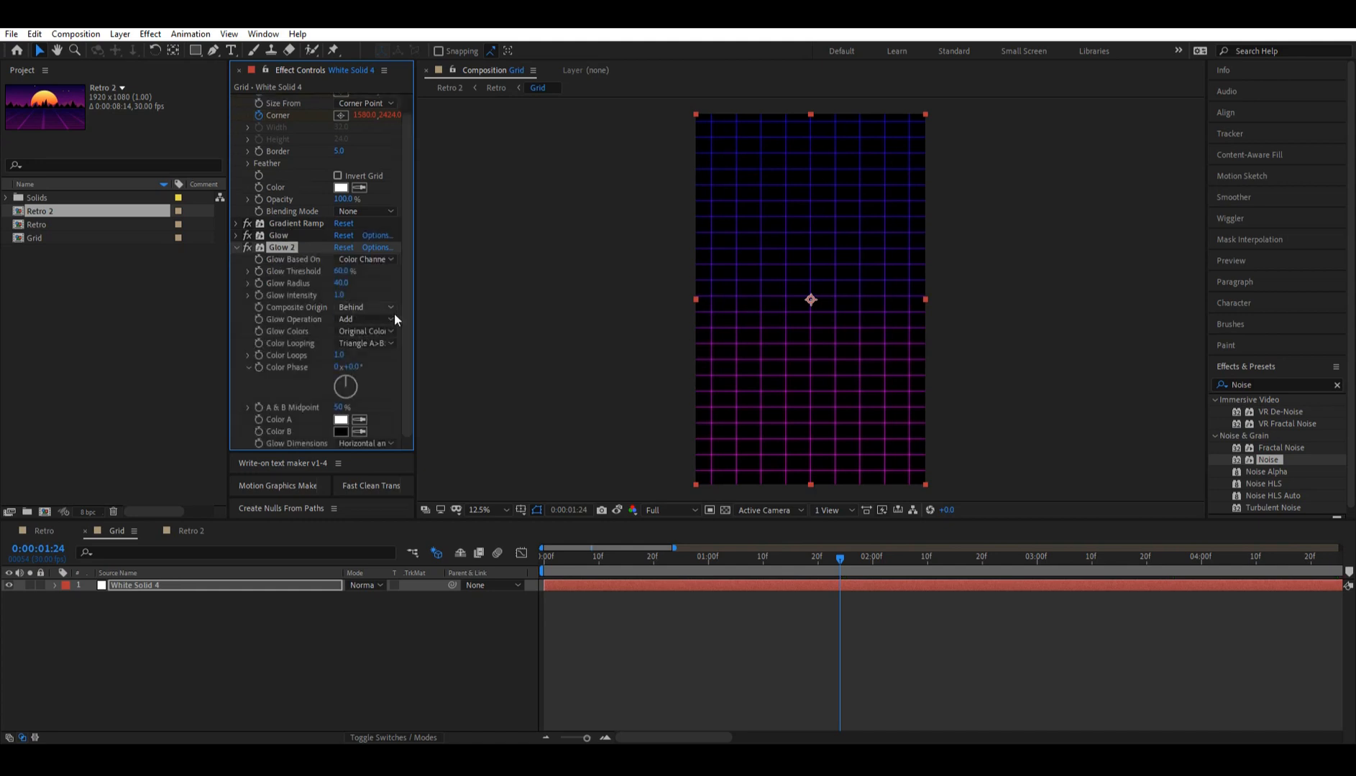
left_click(191, 531)
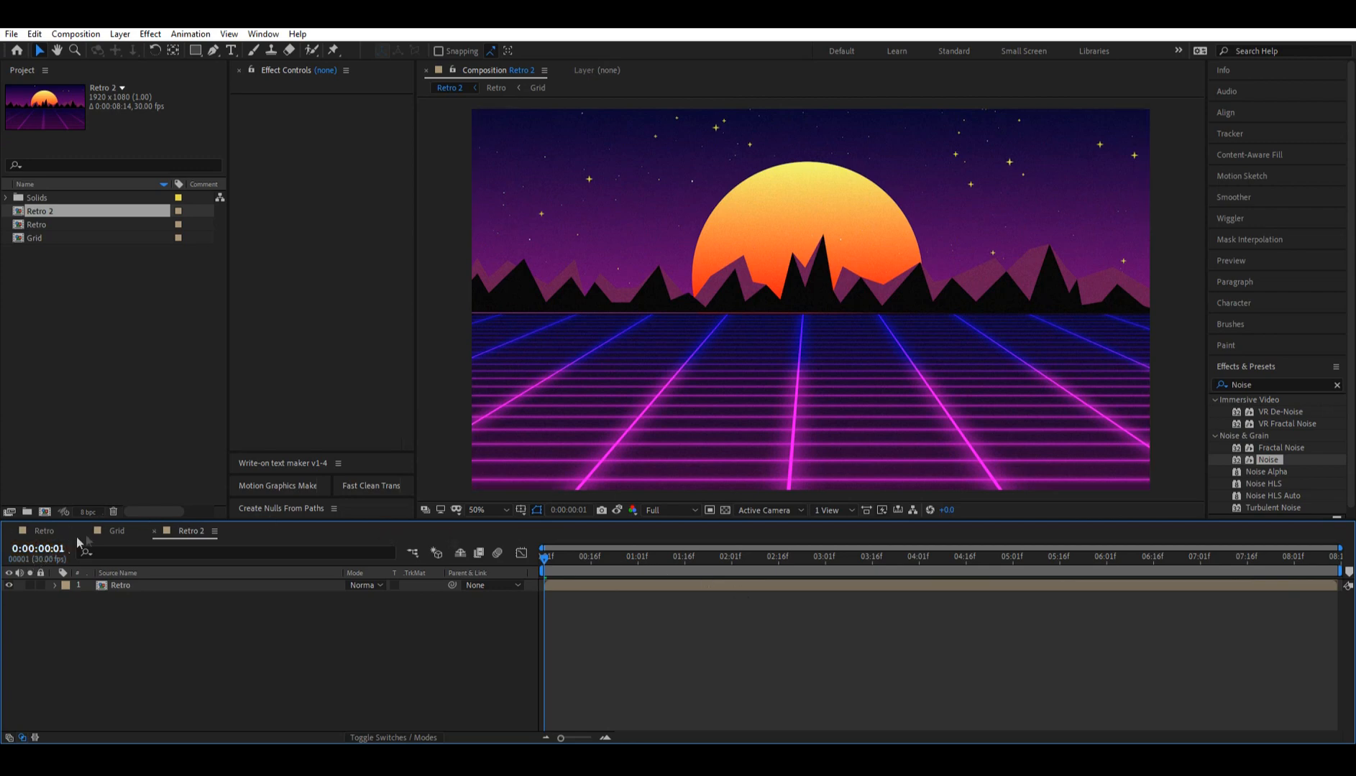
- Narrow the grid columns by reducing the horizontal Corner value of White Solid 4's Grid effect to 1448 across both Corner keyframes
left_click(115, 531)
key("period")
left_click(56, 586)
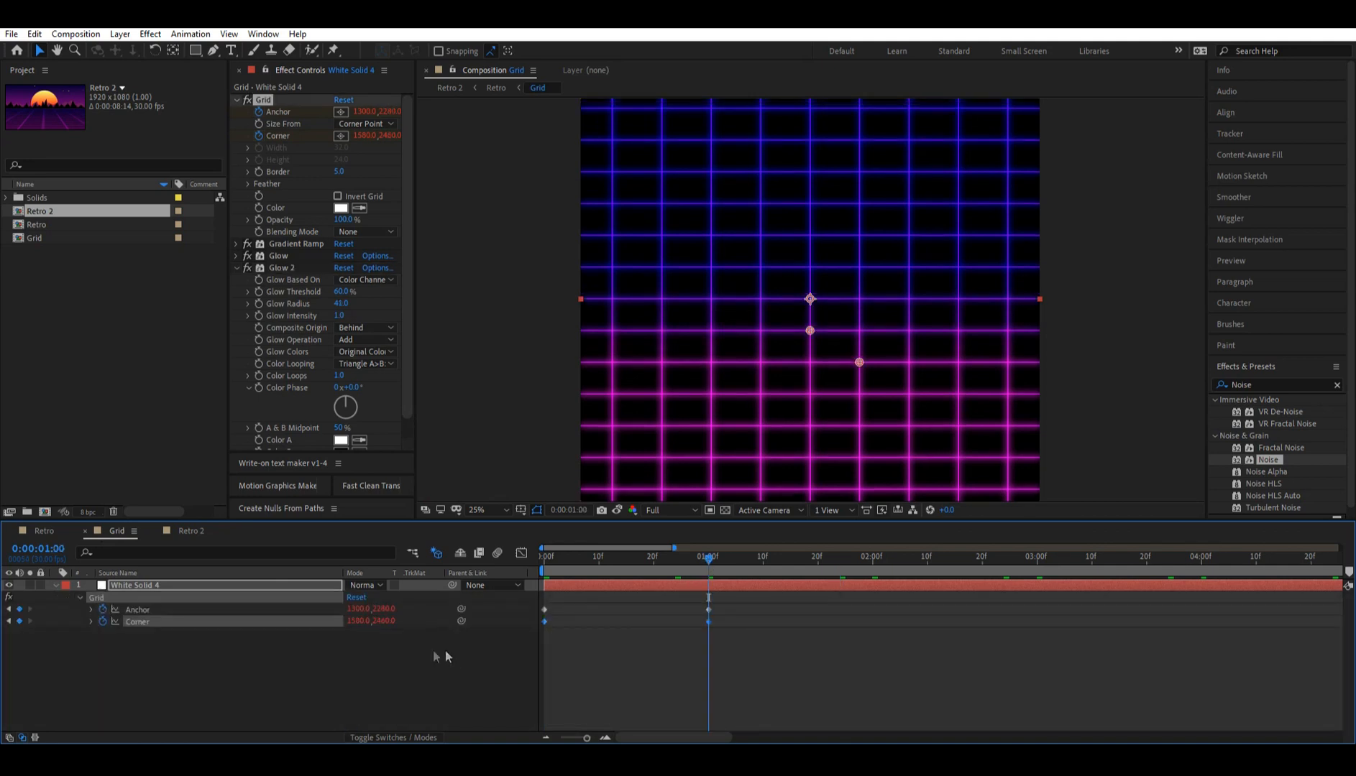
left_click_drag(360, 621, 315, 614)
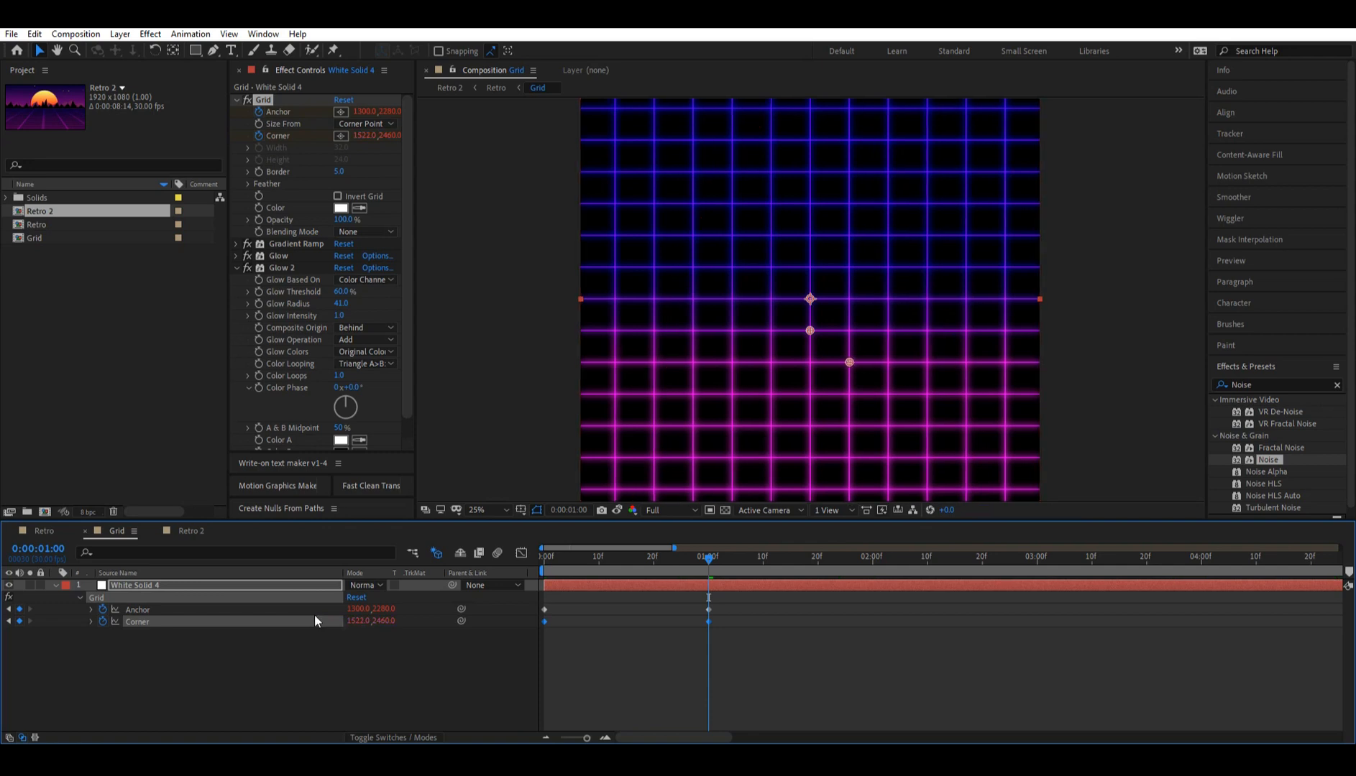
left_click(202, 533)
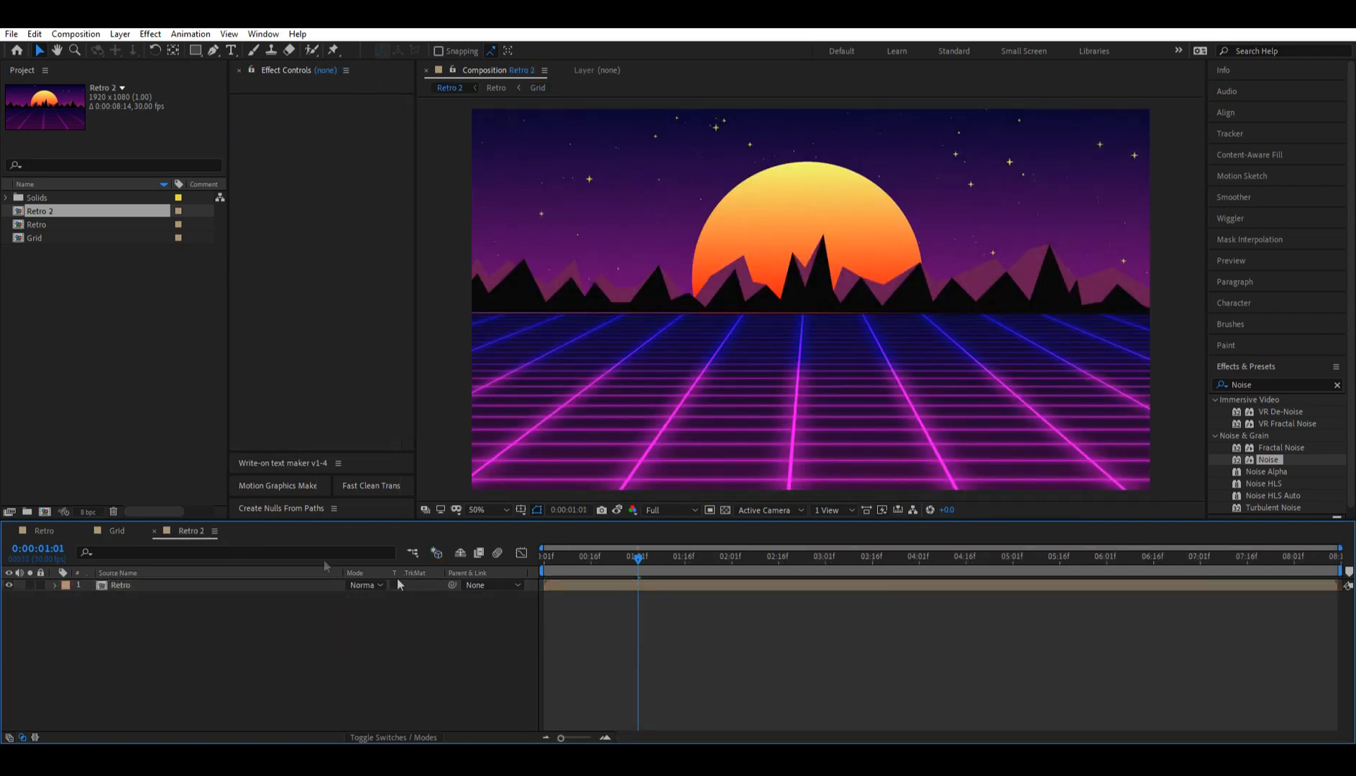
left_click(116, 530)
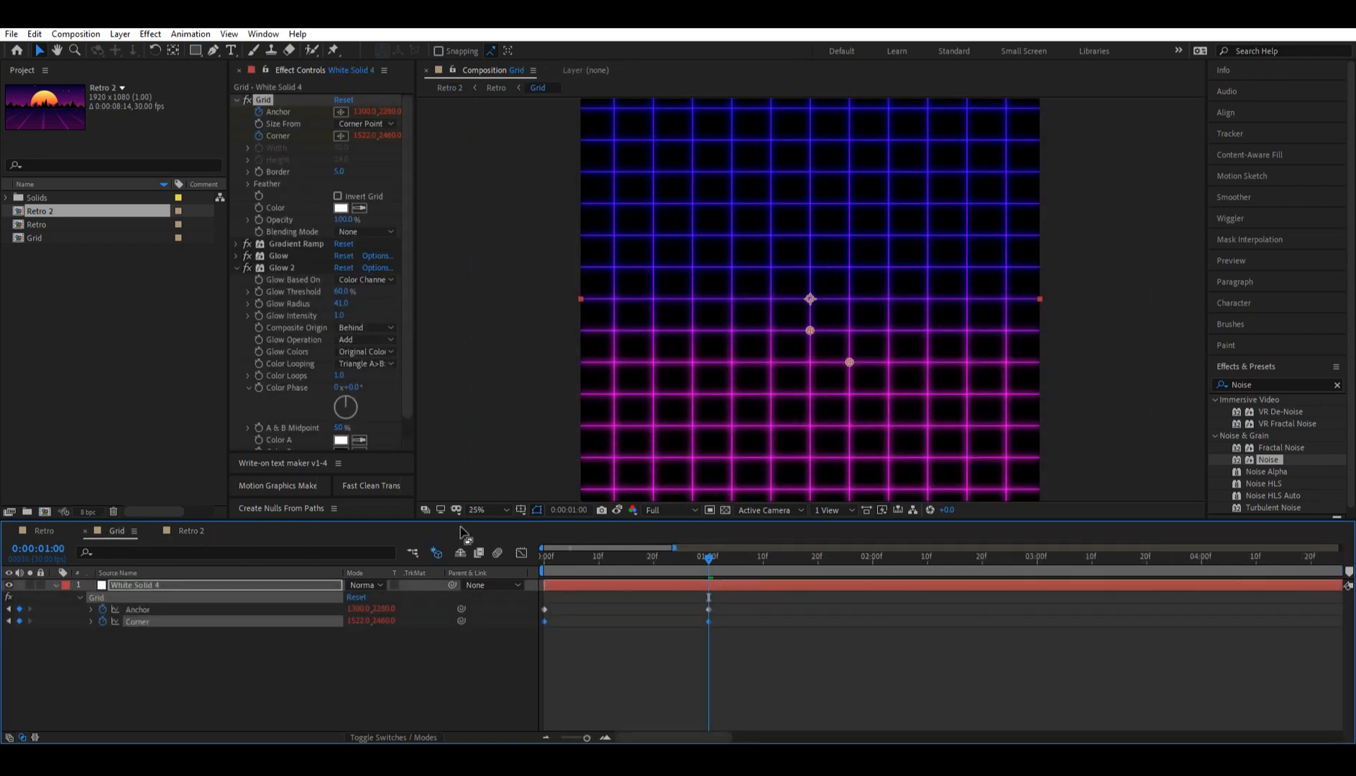
left_click_drag(550, 562, 524, 560)
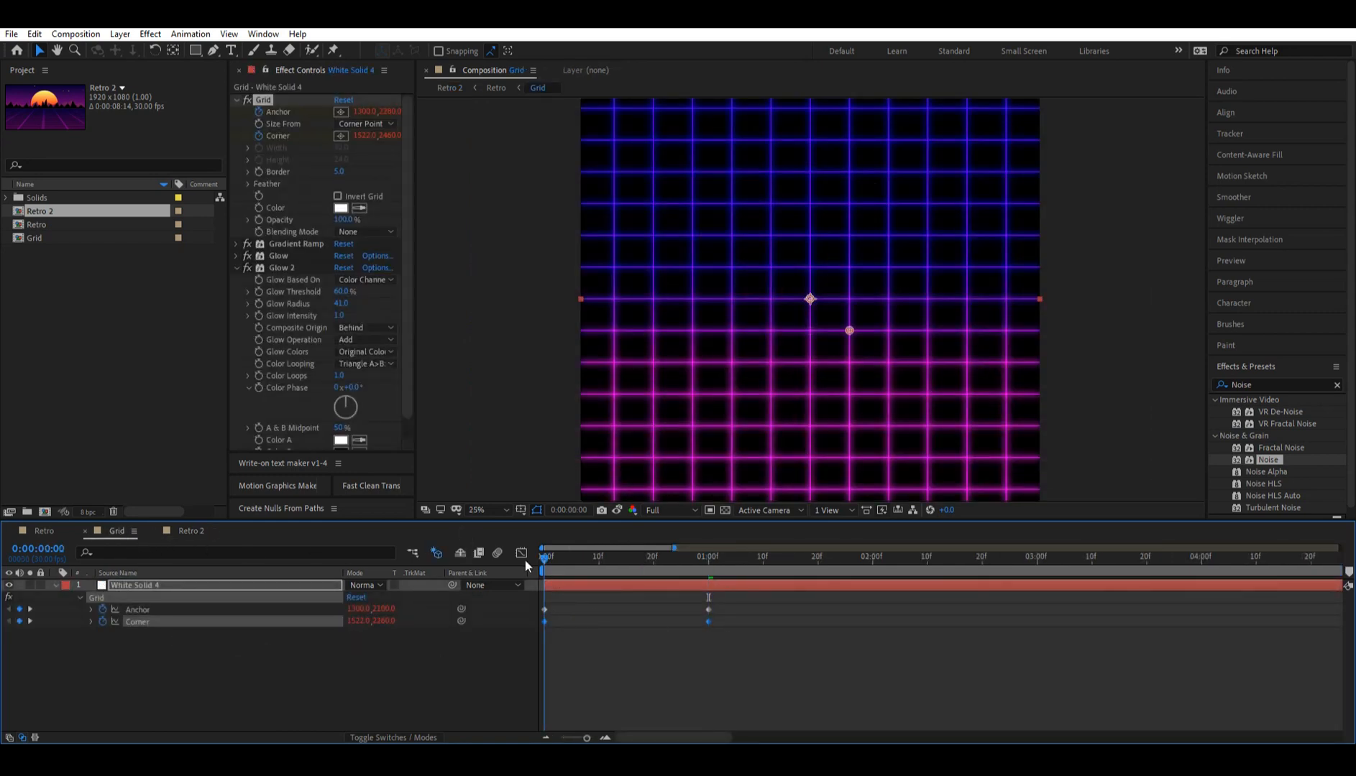
left_click(709, 561)
left_click_drag(356, 621, 319, 621)
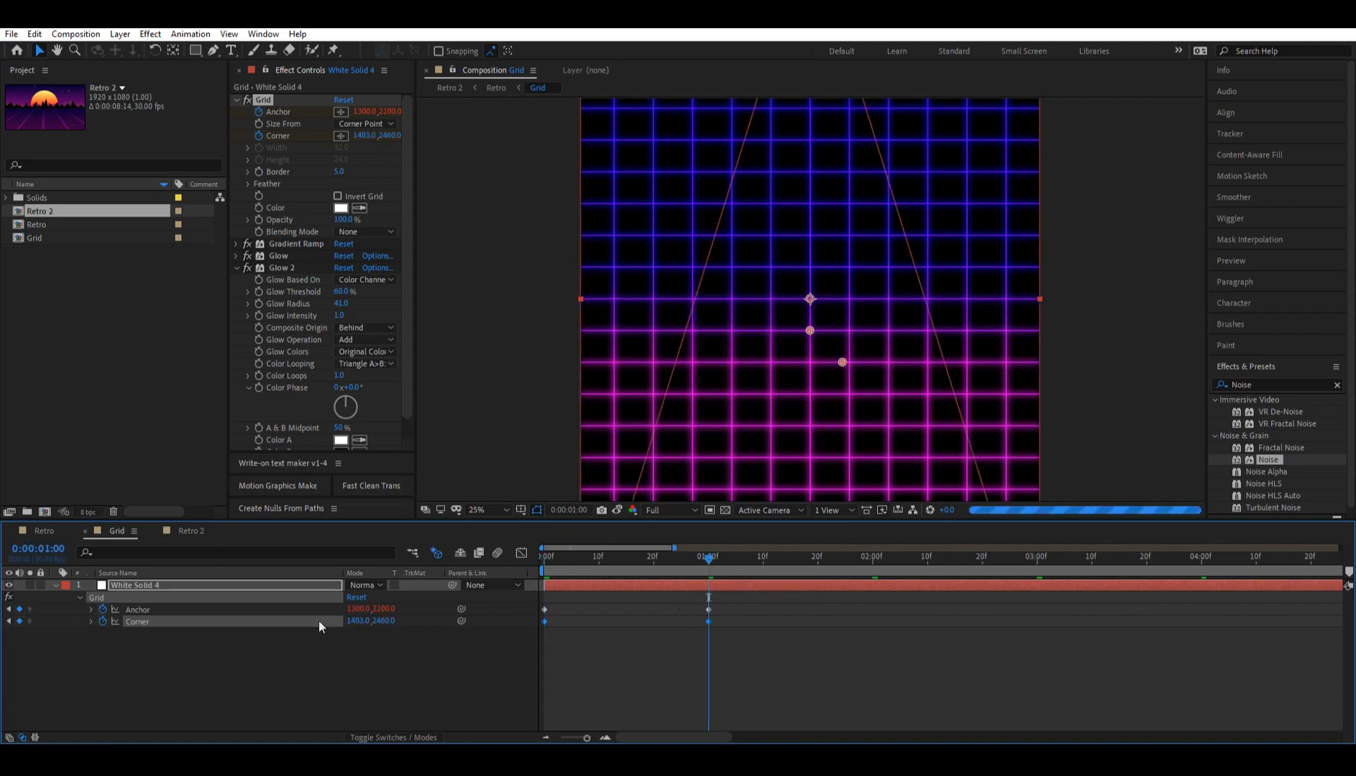
left_click(199, 532)
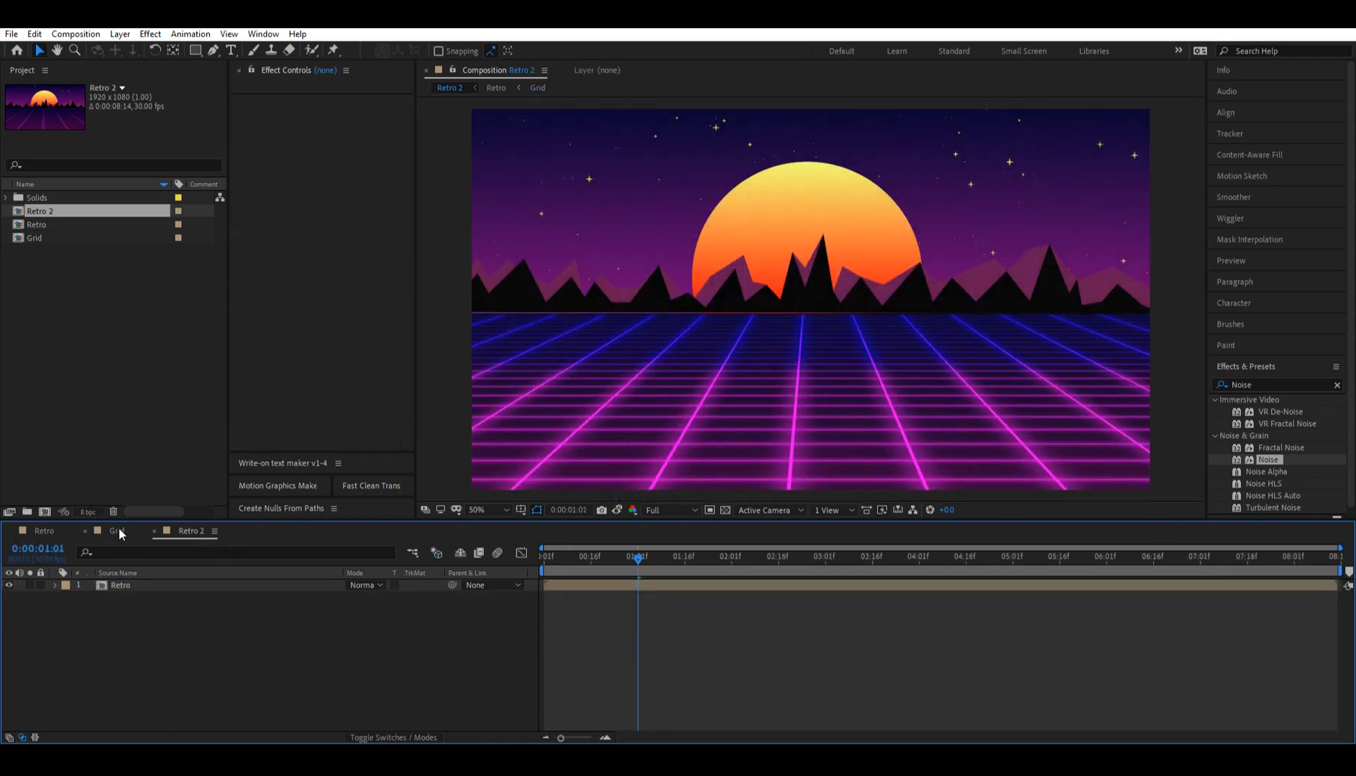
left_click(119, 532)
left_click_drag(359, 621, 339, 624)
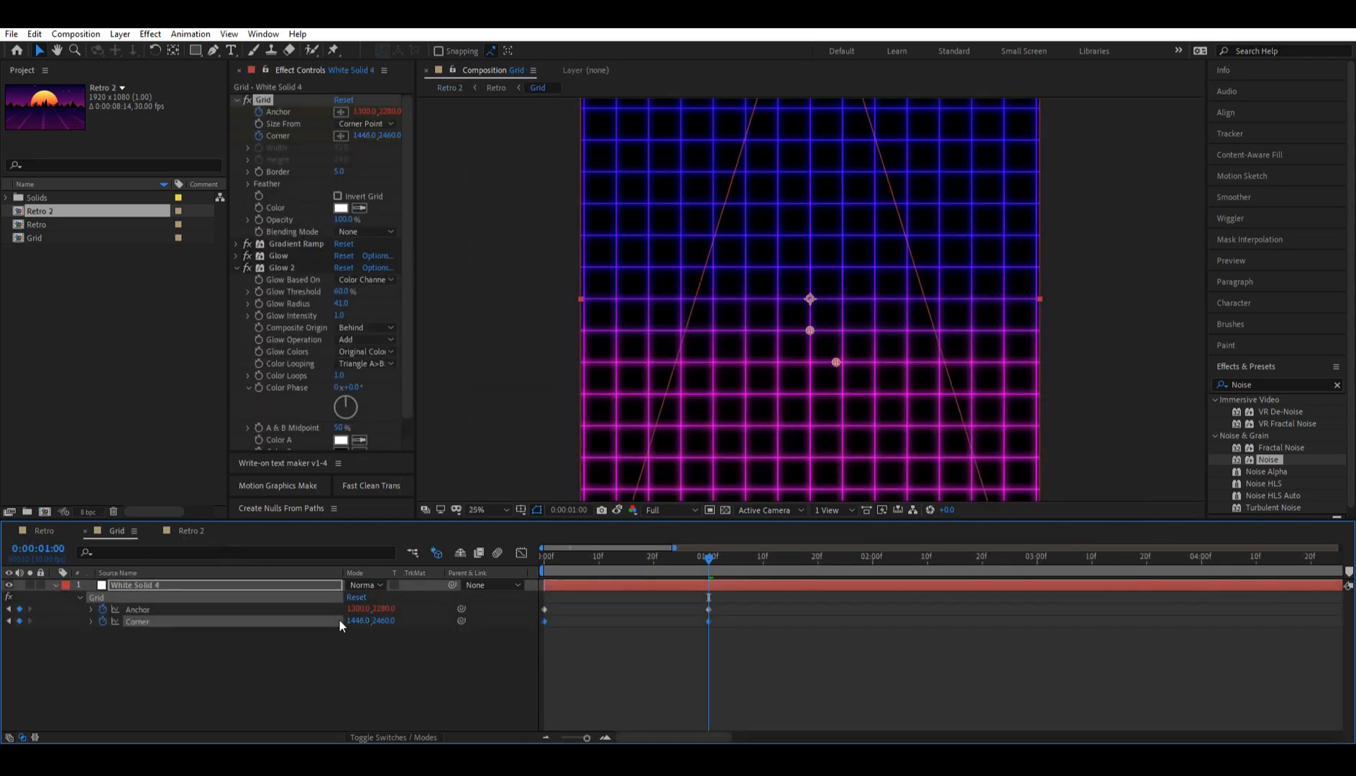
left_click(205, 530)
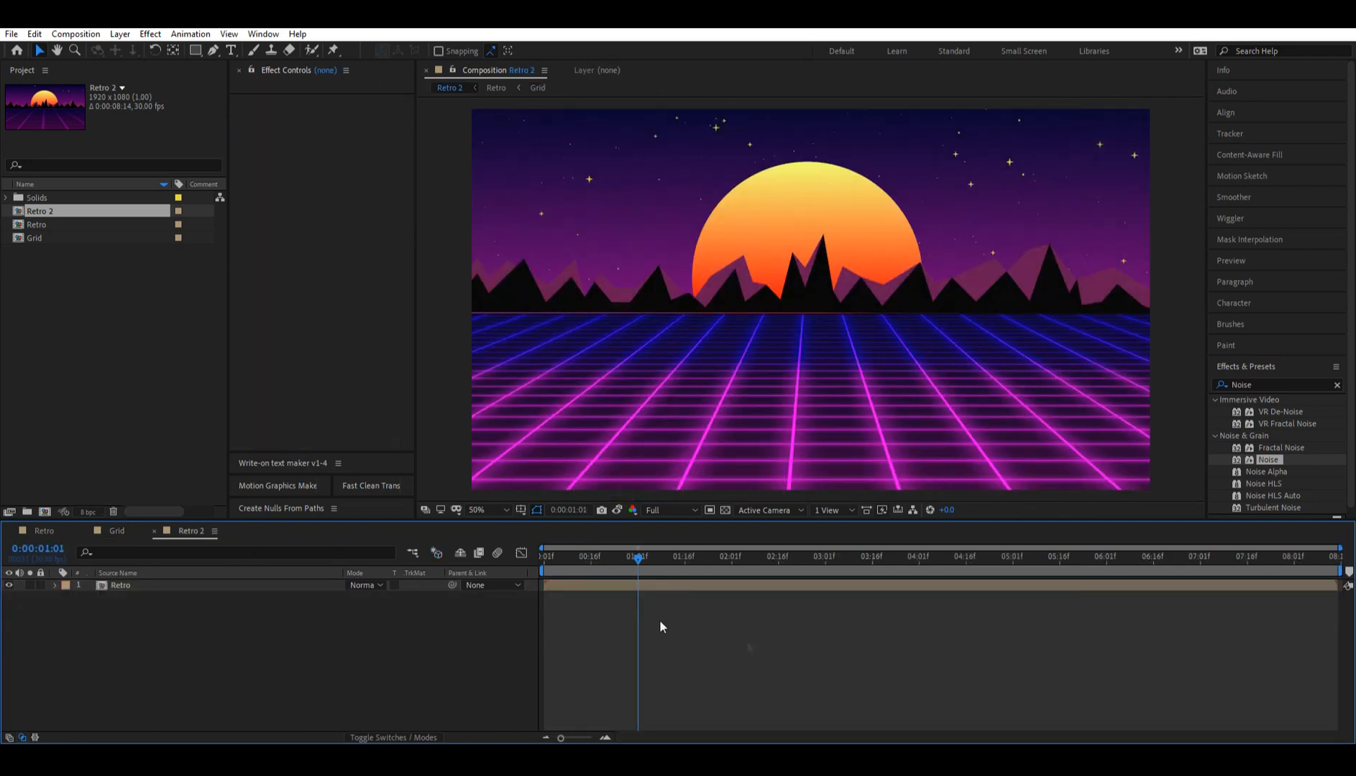
- Move the Horizontal Line layer above Mountains at the top of the Retro composition's layer stack
left_click(42, 531)
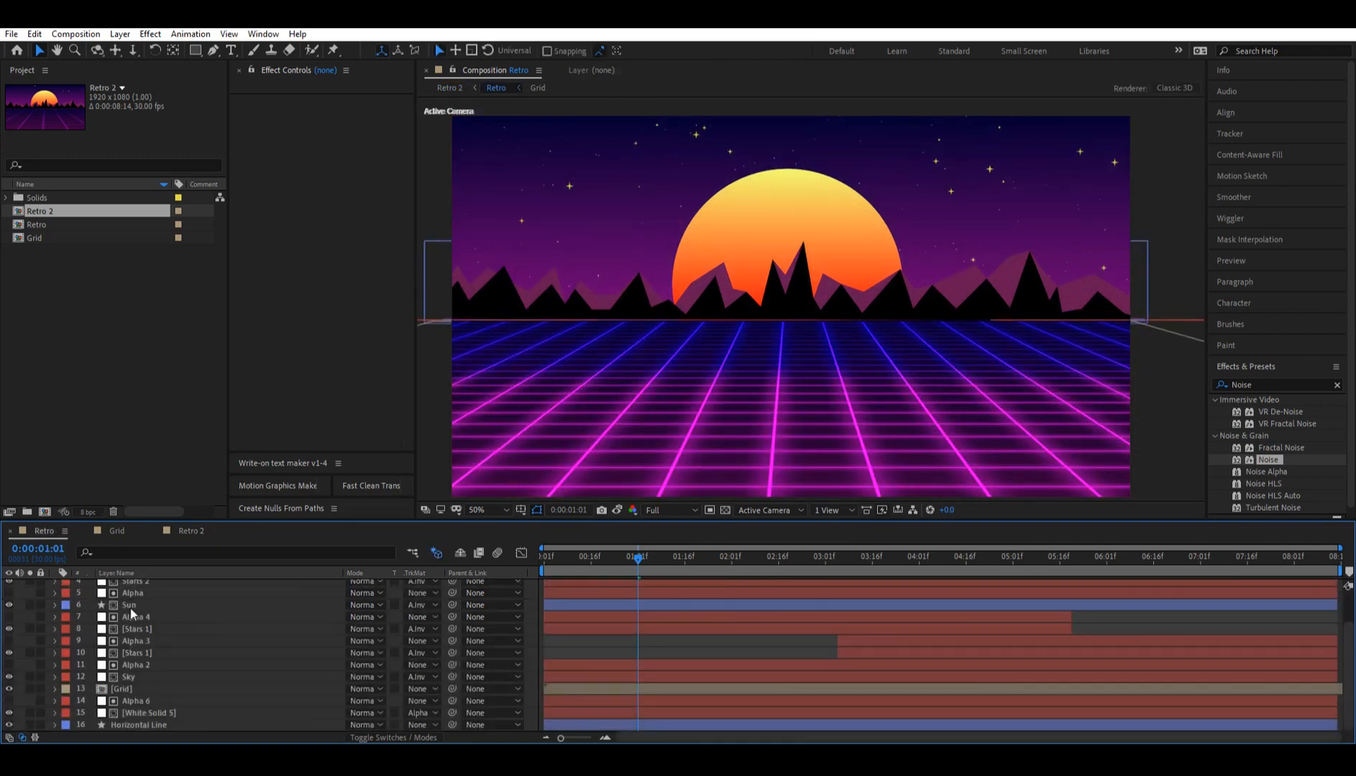
left_click_drag(144, 724, 177, 585)
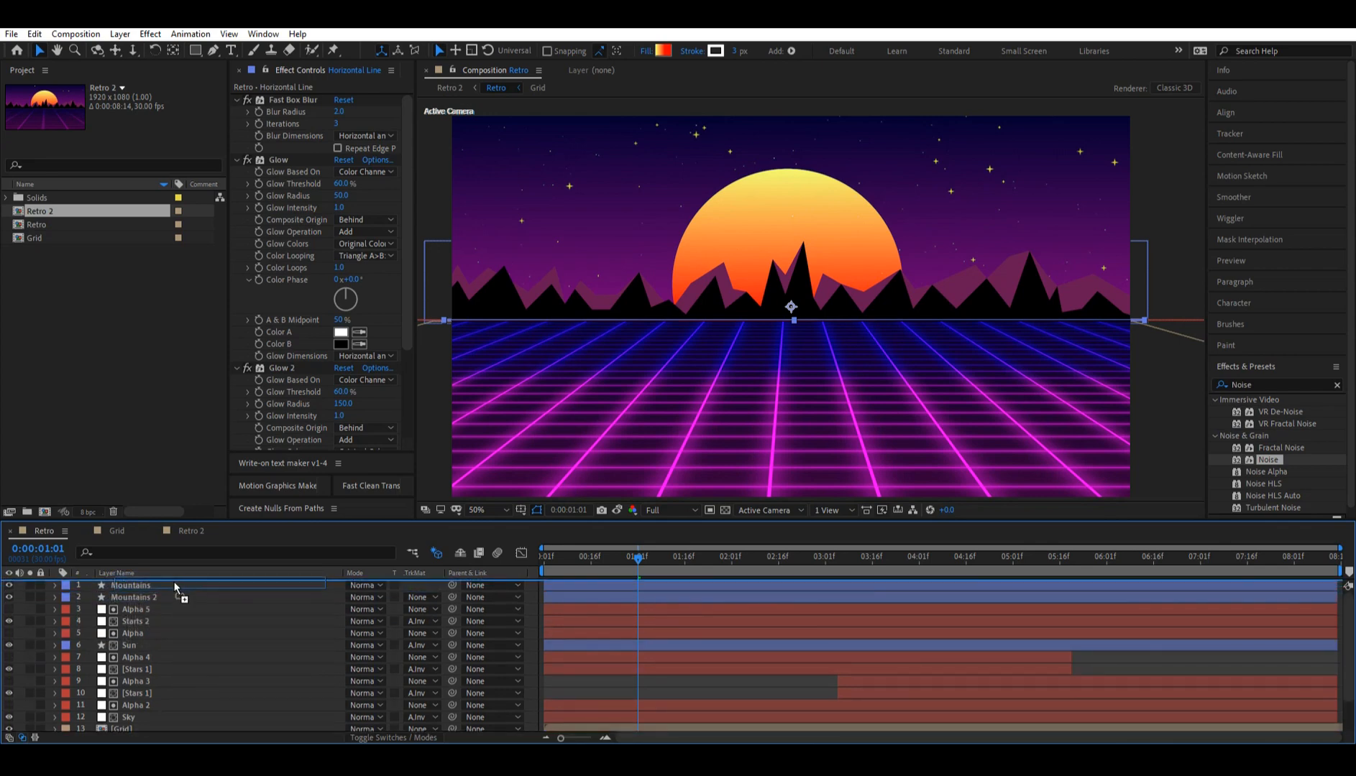
left_click(685, 696)
left_click(189, 532)
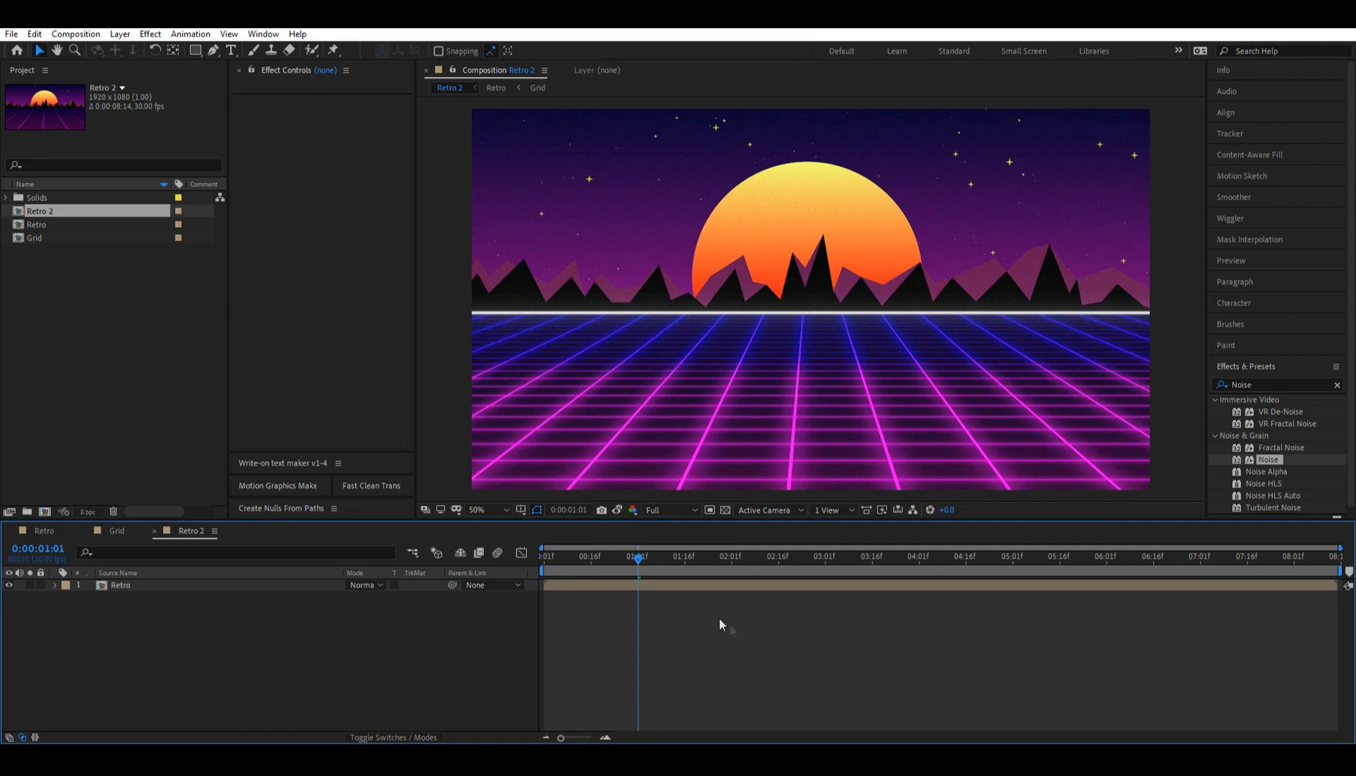
- Preview the Retro 2 animation from its start at Half resolution
left_click_drag(578, 554, 531, 562)
left_click(663, 512)
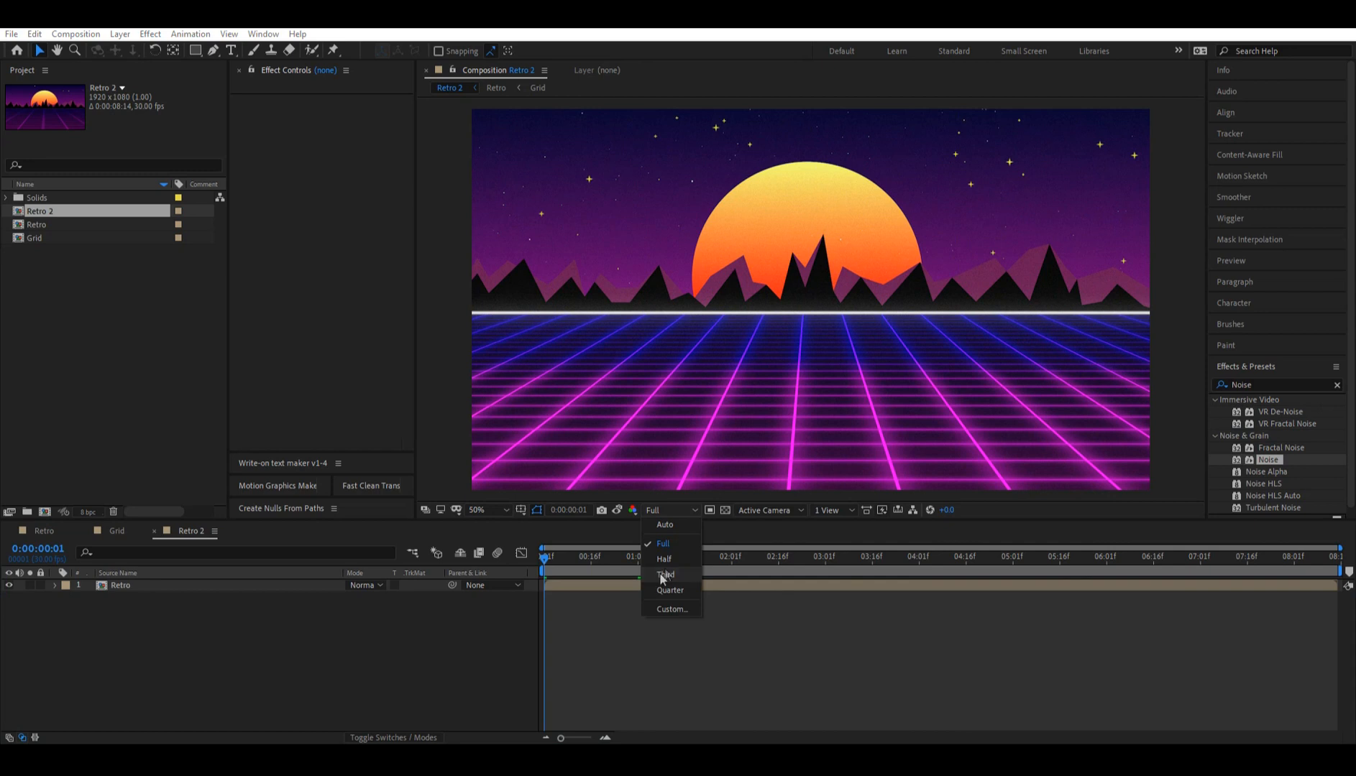
left_click(664, 559)
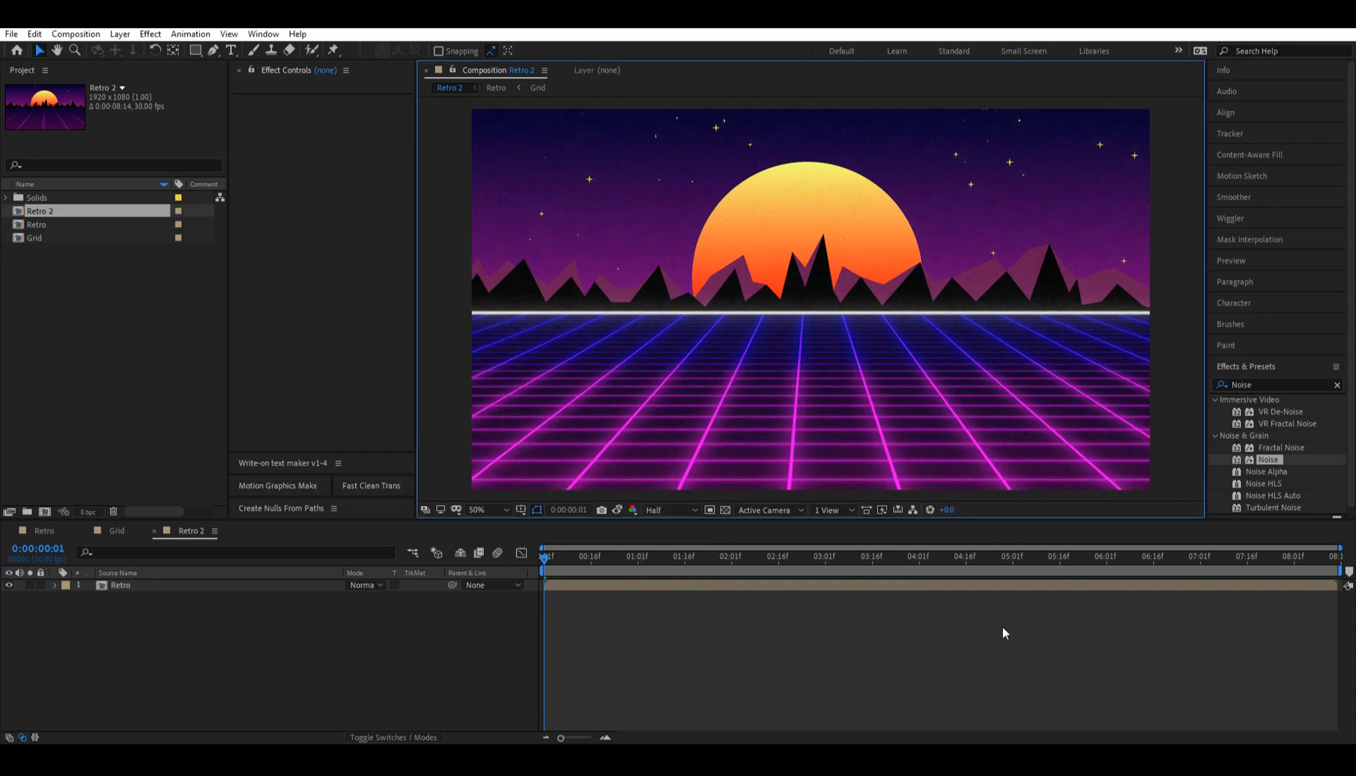
key("space")
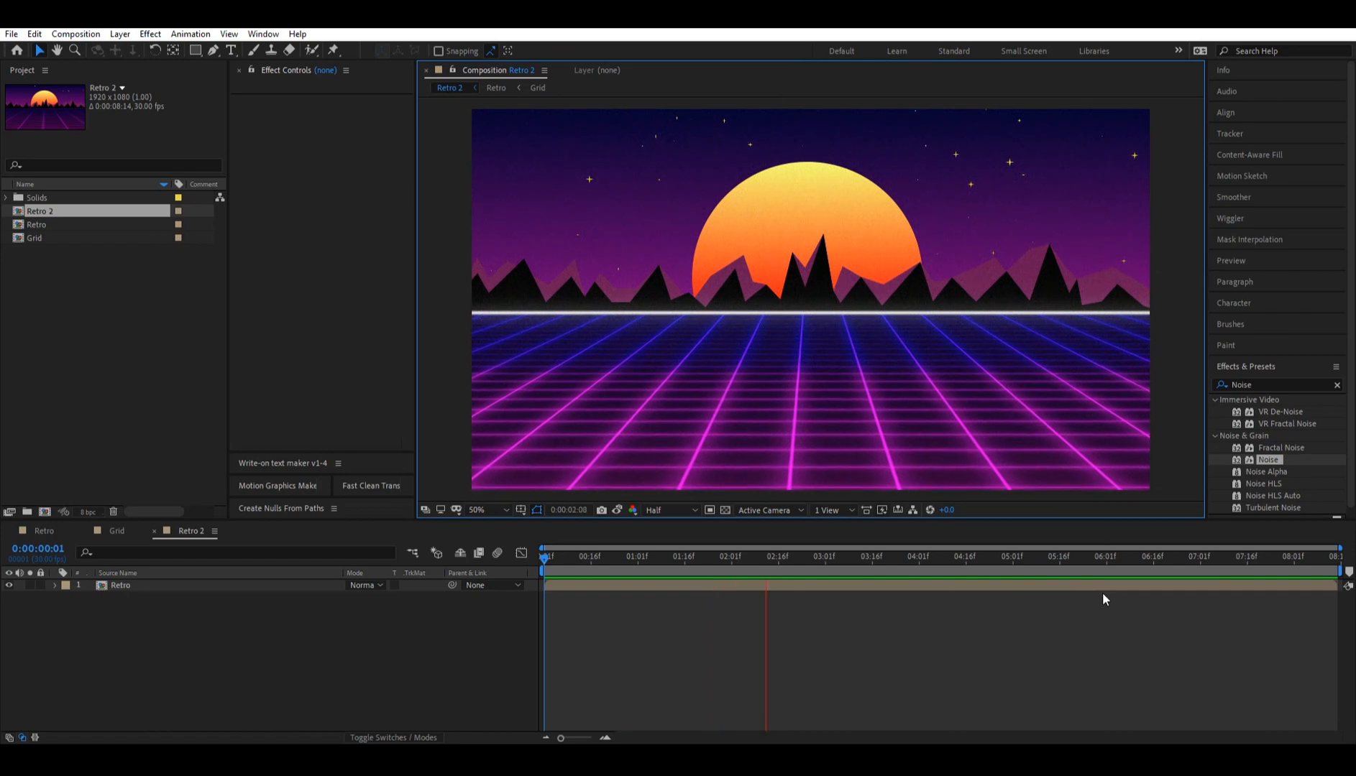
left_click(1270, 559)
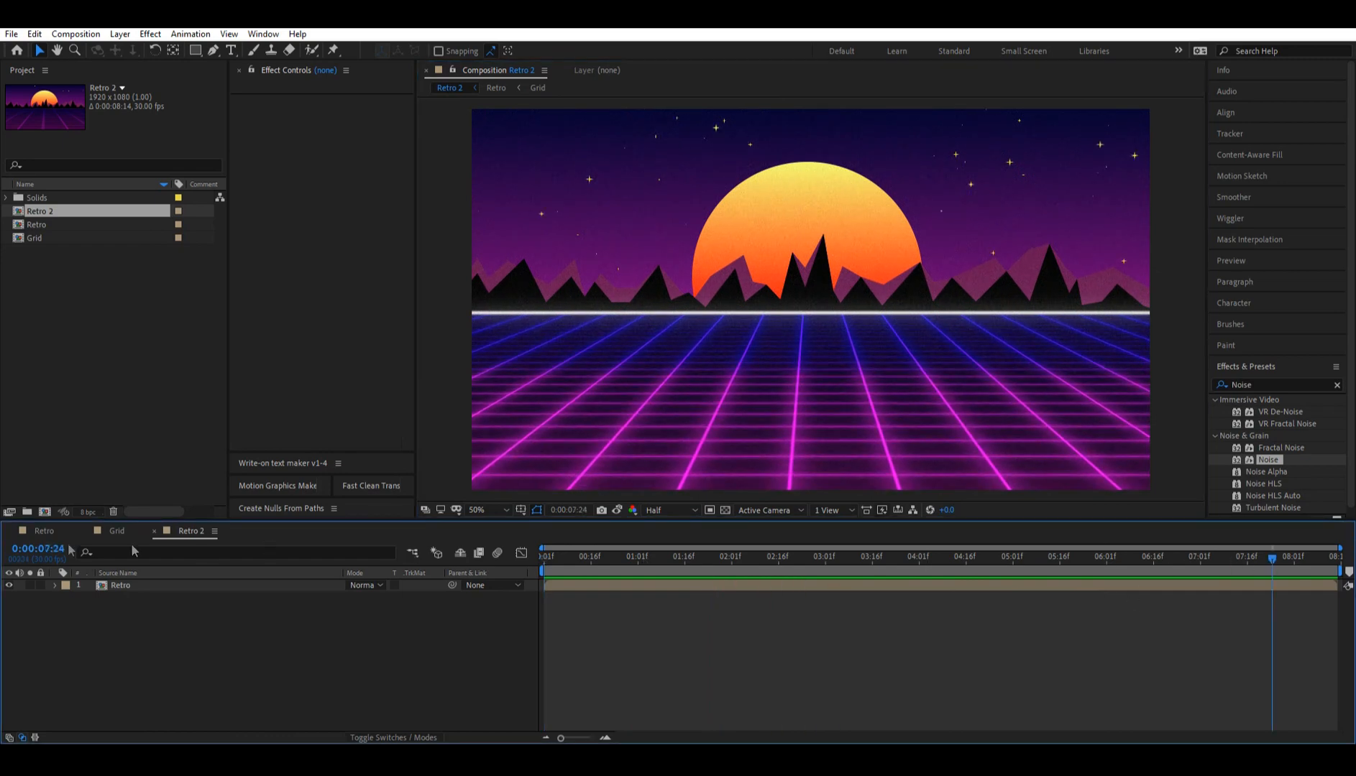
- Trim the Alpha 3 layer and the [Stars 1] layer beneath it in the Retro composition to end at 0:00:08:00
left_click(41, 534)
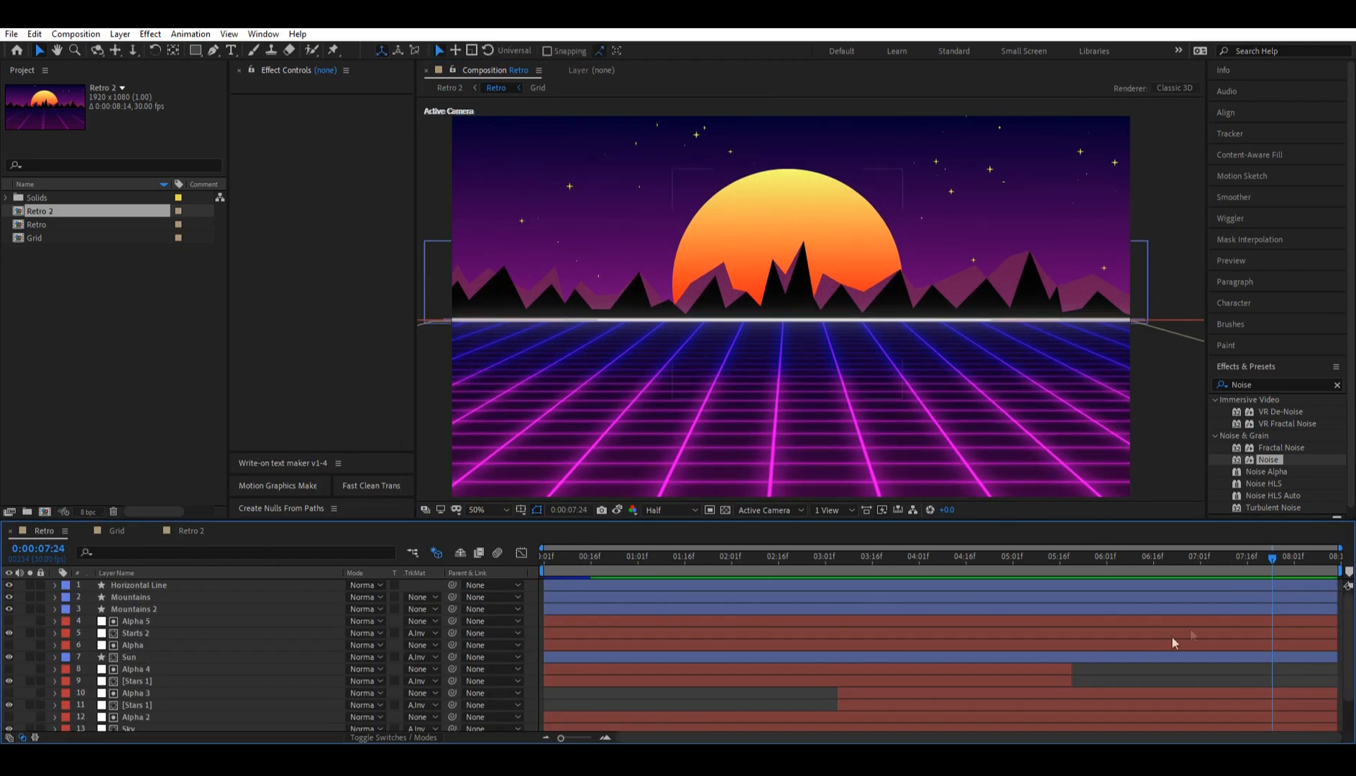
left_click_drag(1326, 567, 1345, 570)
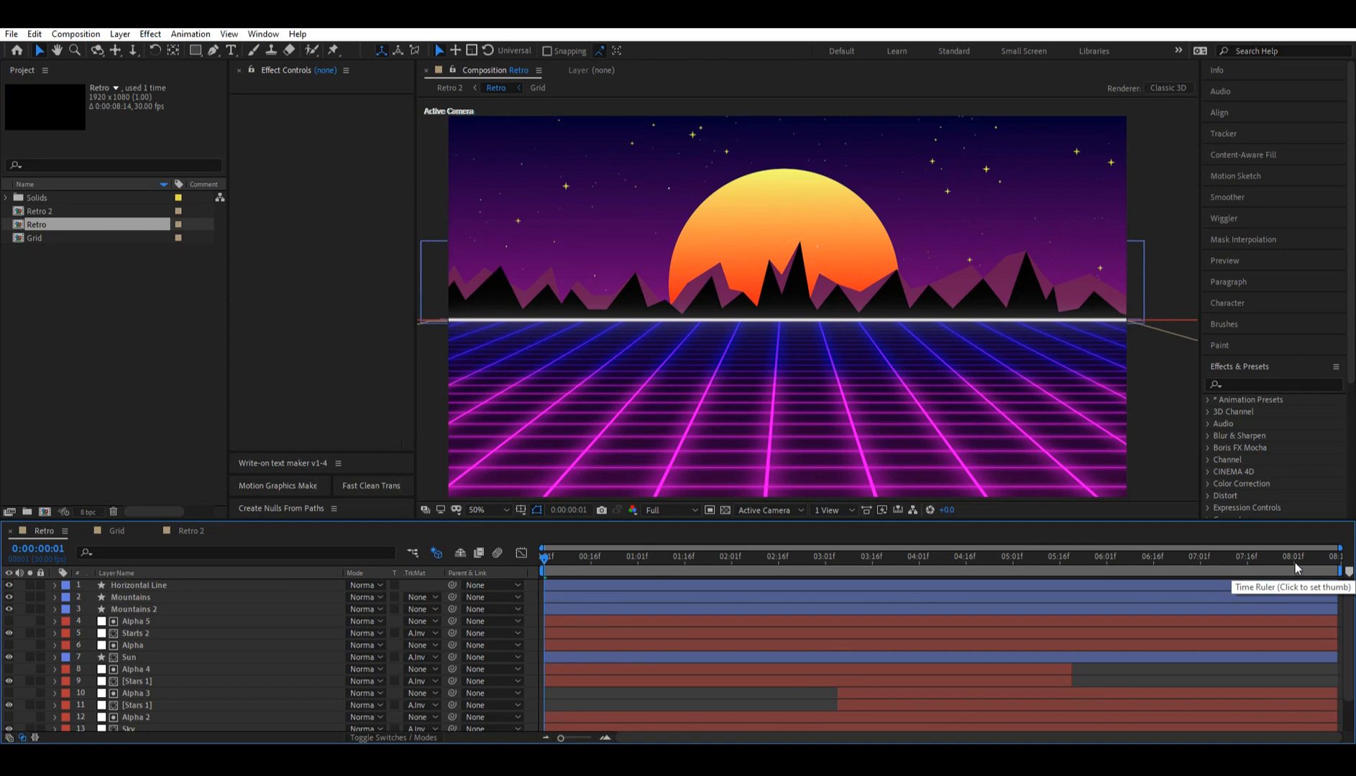
left_click(1295, 568)
left_click_drag(1295, 564, 1292, 564)
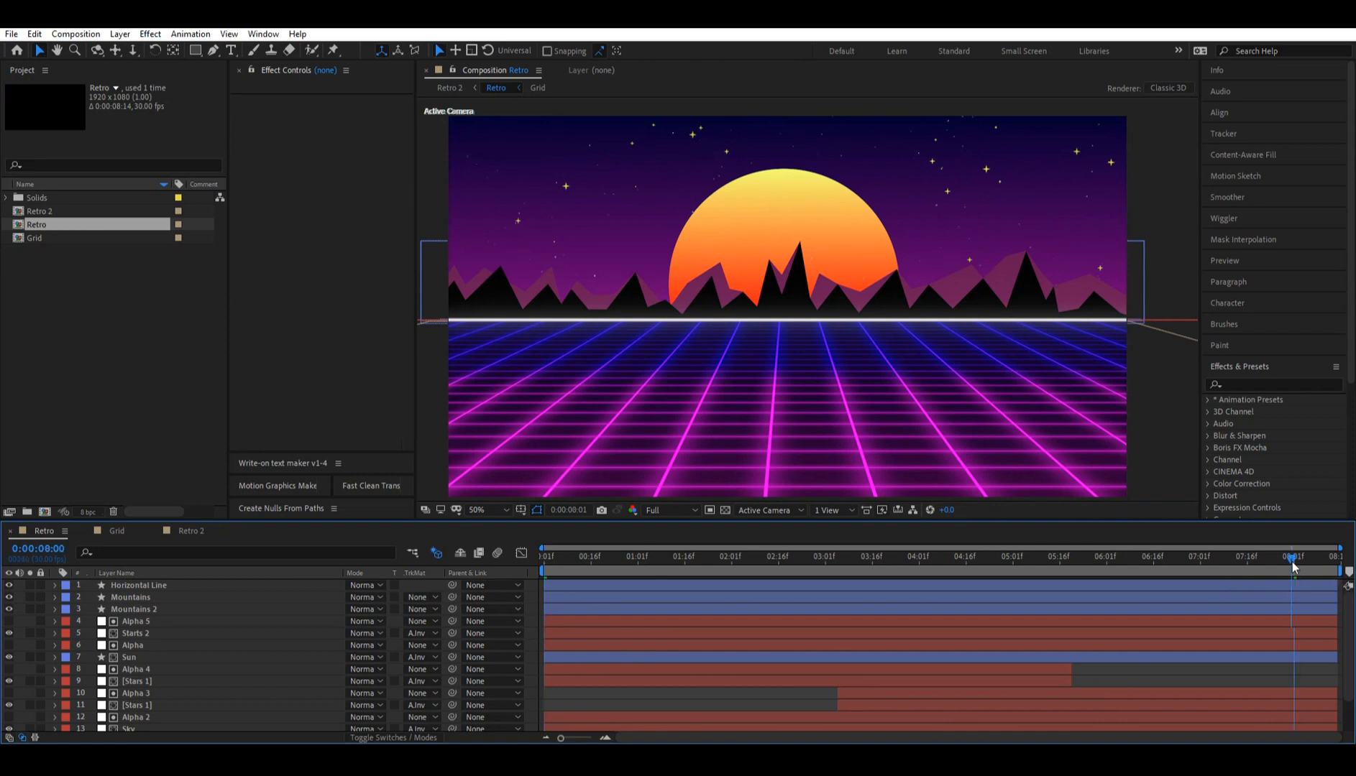
left_click(1286, 695)
left_click(1121, 706, "shift")
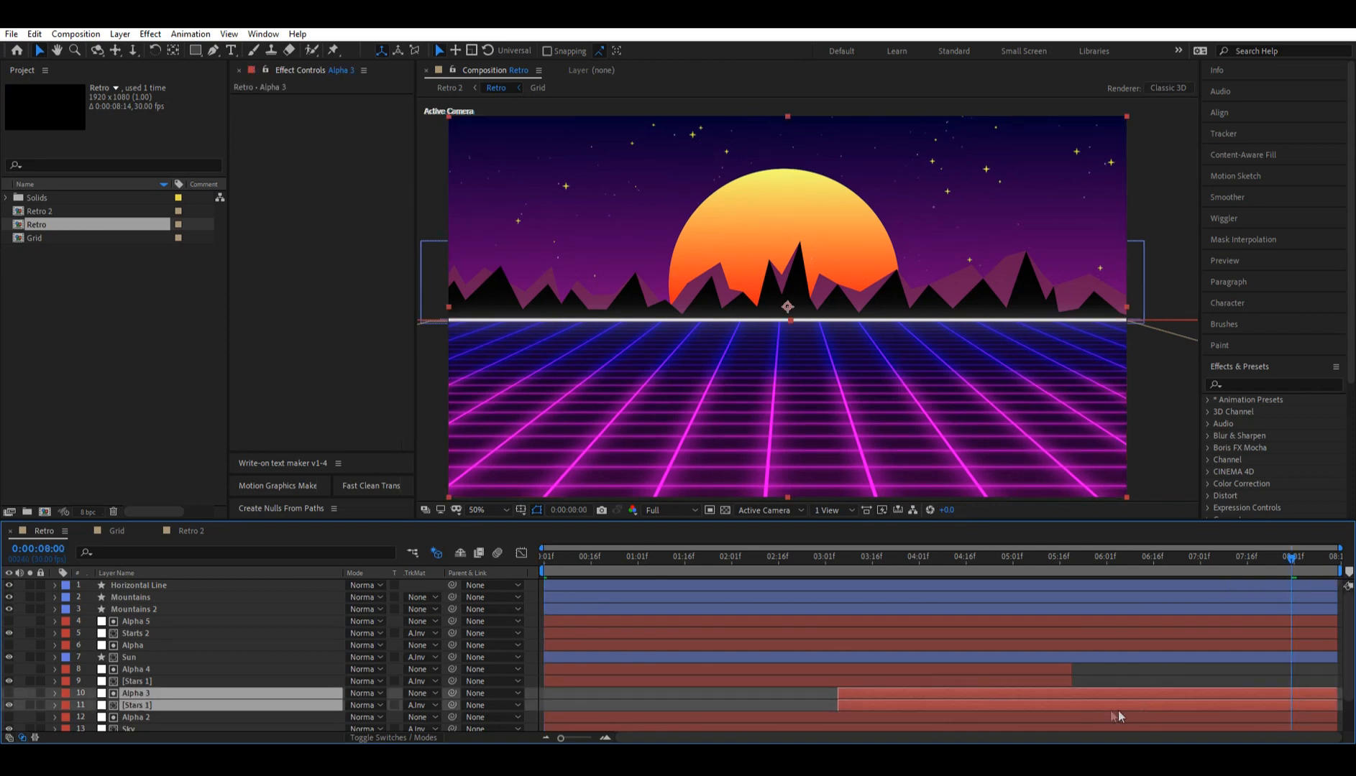
left_click_drag(561, 738, 583, 738)
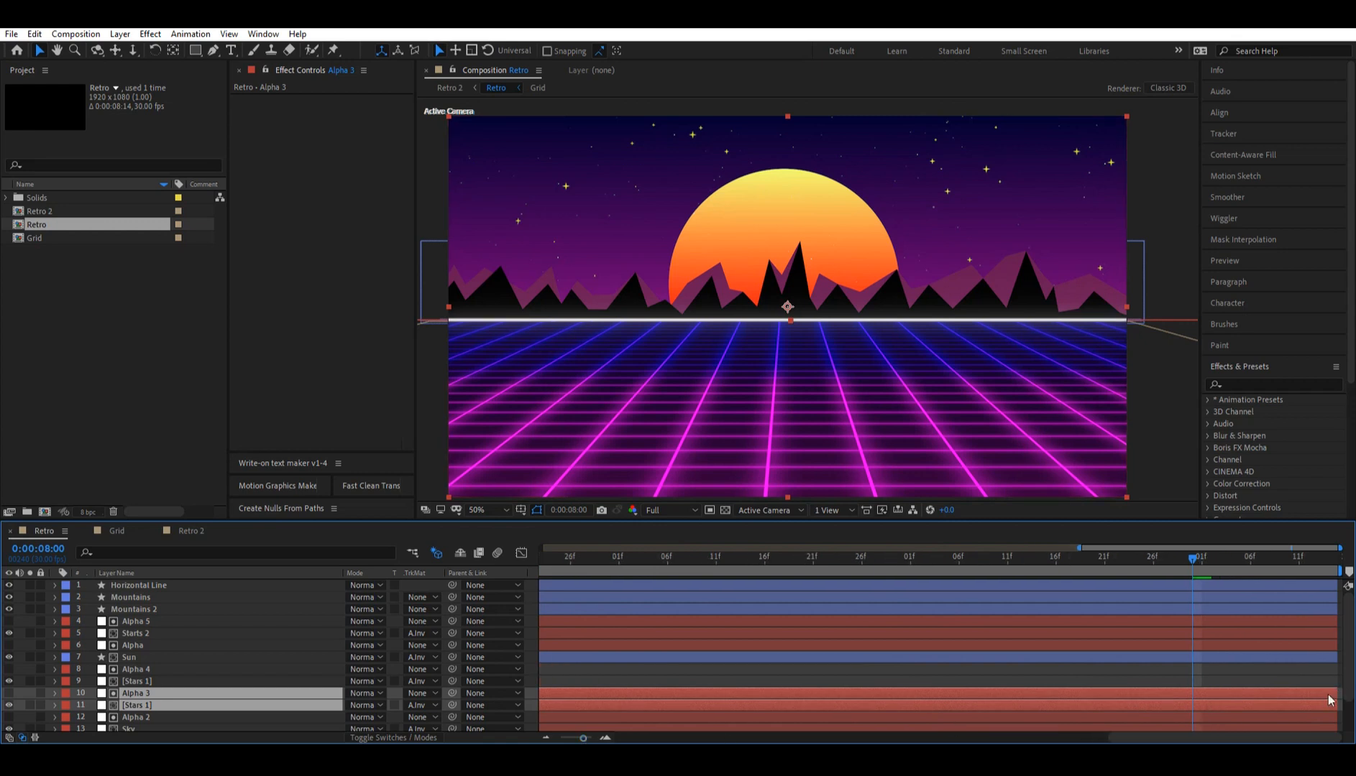
left_click_drag(1267, 696, 1175, 698)
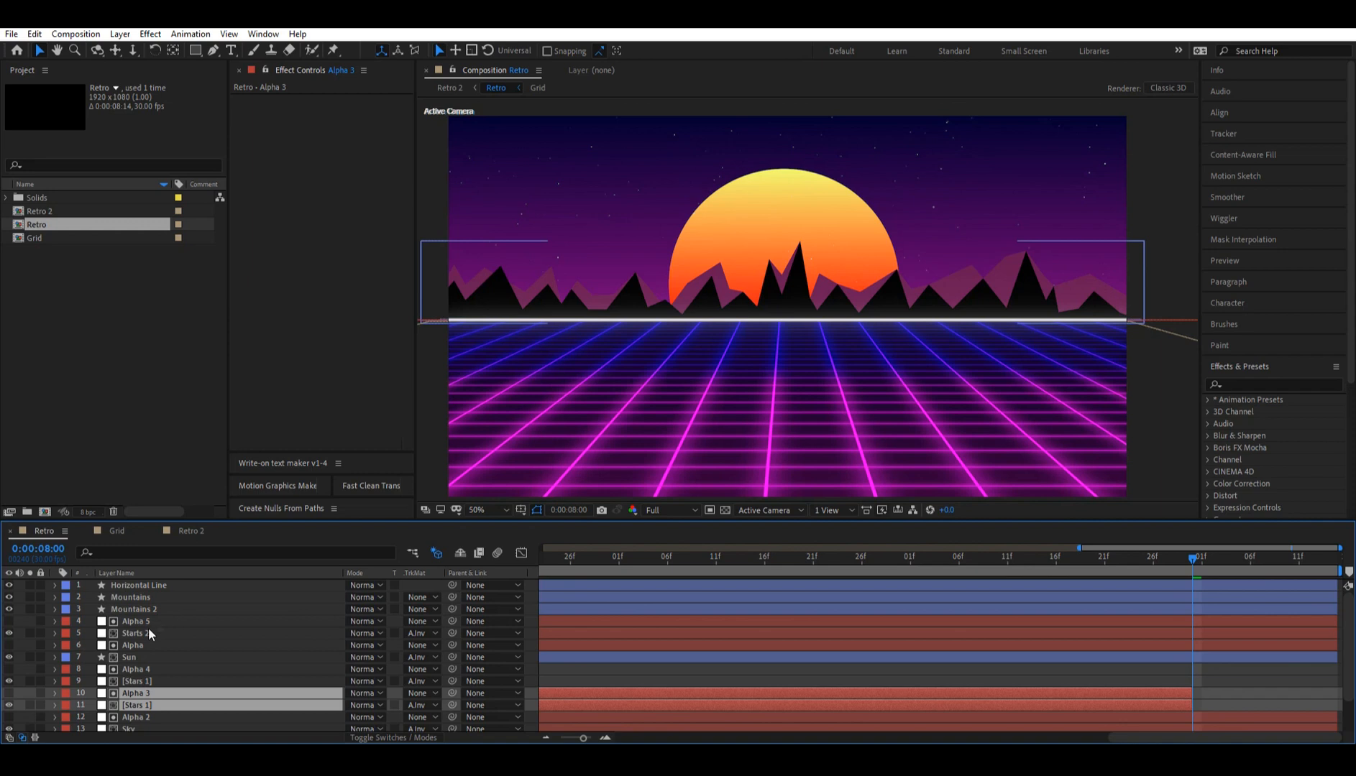
- Reveal the Starts 2 layer's keyframes and move its last CC Star Burst Phase keyframe to 0:00:08:00
left_click(143, 633)
left_click(150, 623, "shift")
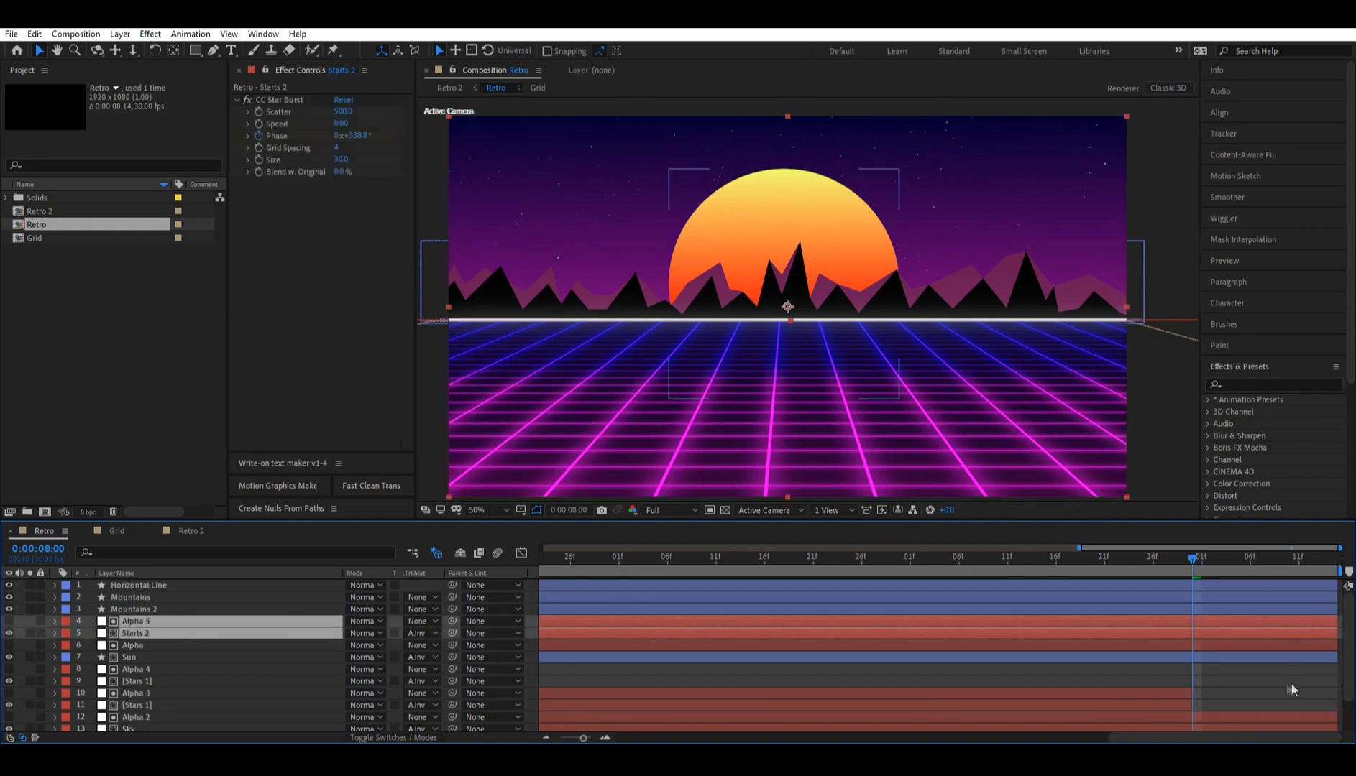
key("u")
left_click_drag(1335, 658, 1192, 662)
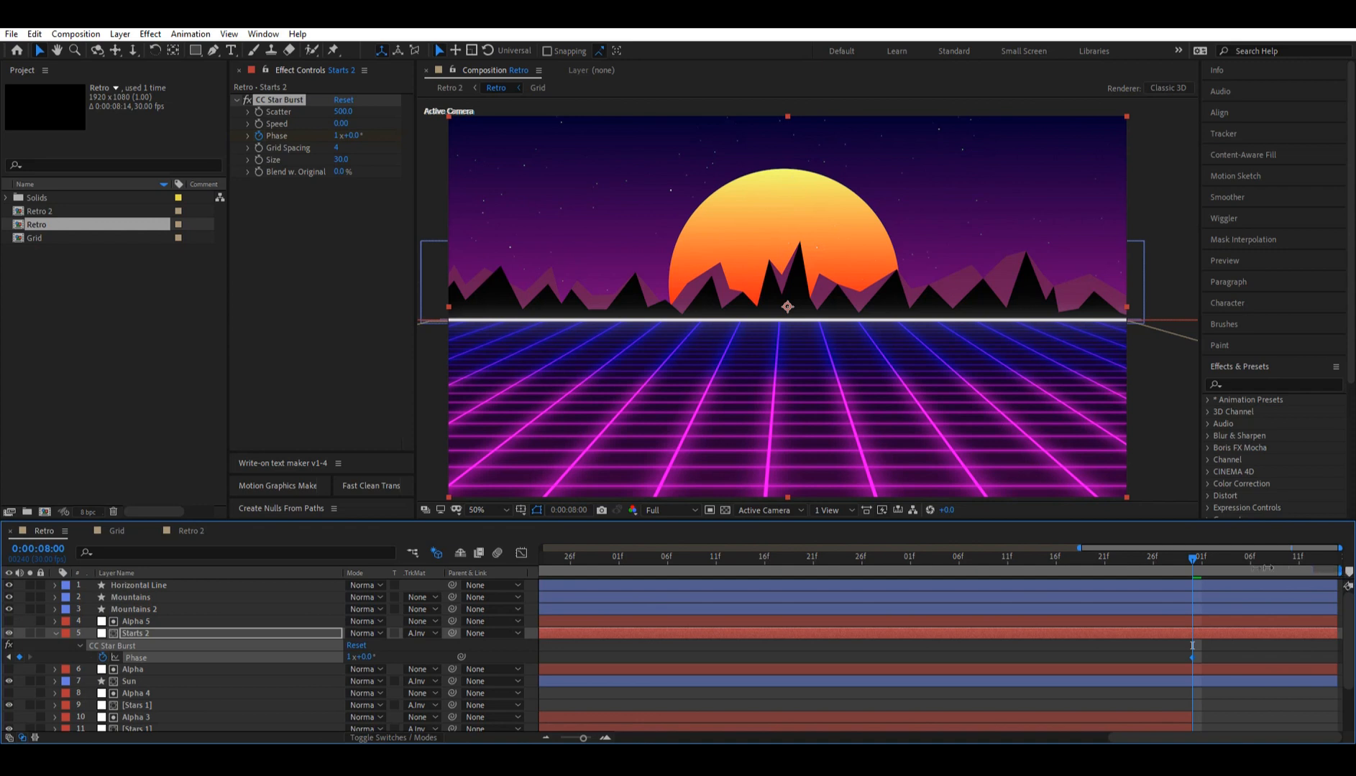
- End the Retro composition's work area at 0:00:08:00 and trim the composition to it
left_click_drag(1284, 568, 1199, 572)
right_click(1190, 579)
left_click(1222, 615)
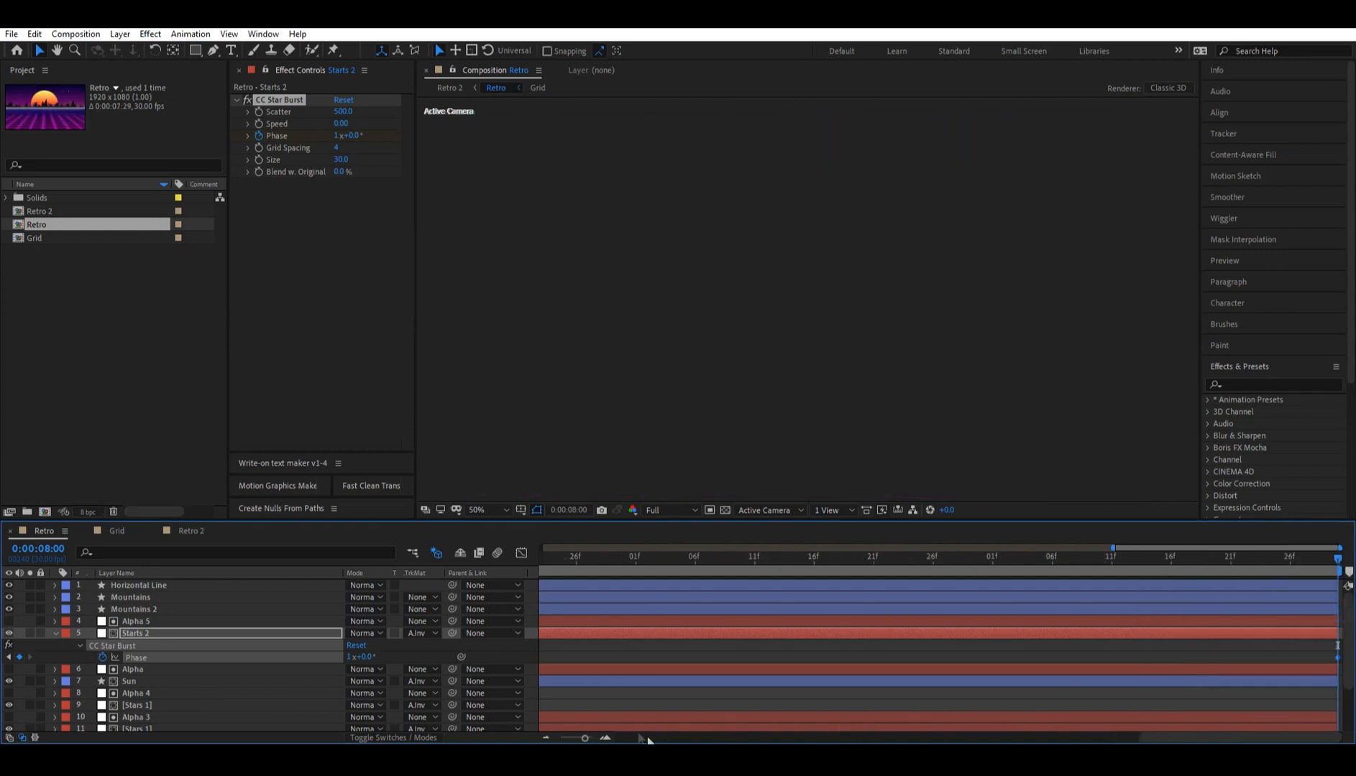
left_click_drag(581, 739, 560, 739)
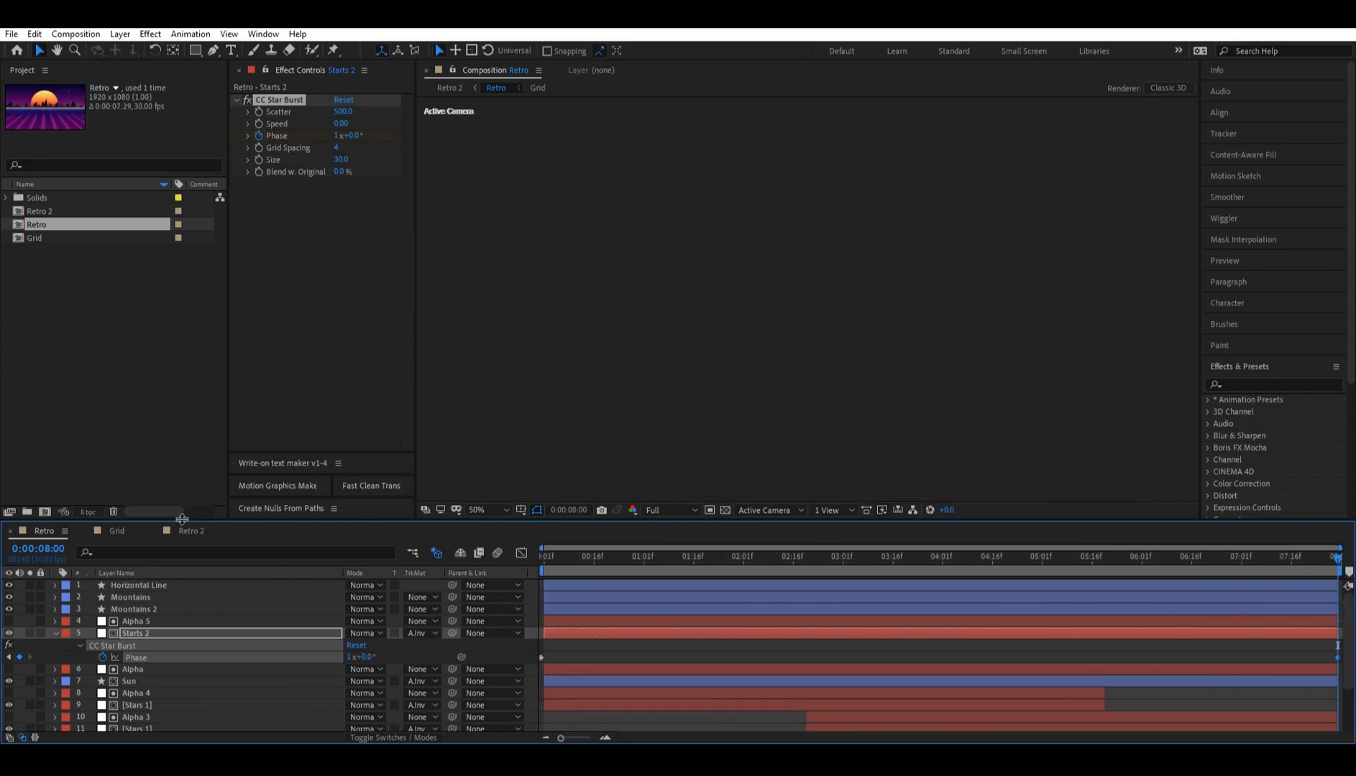
- Trim the Retro 2 composition to a work area ending at 0:00:08:00
left_click(190, 531)
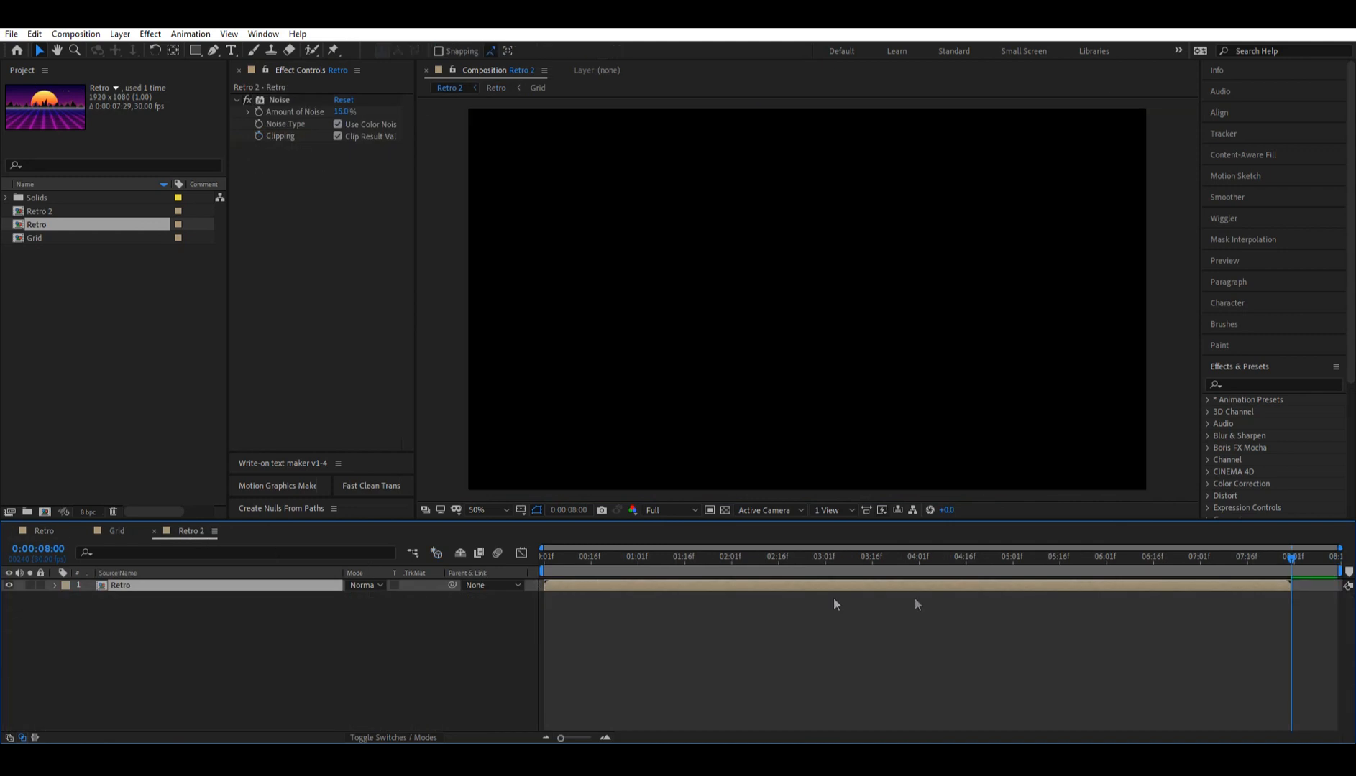
right_click(1285, 573)
left_click(1280, 613)
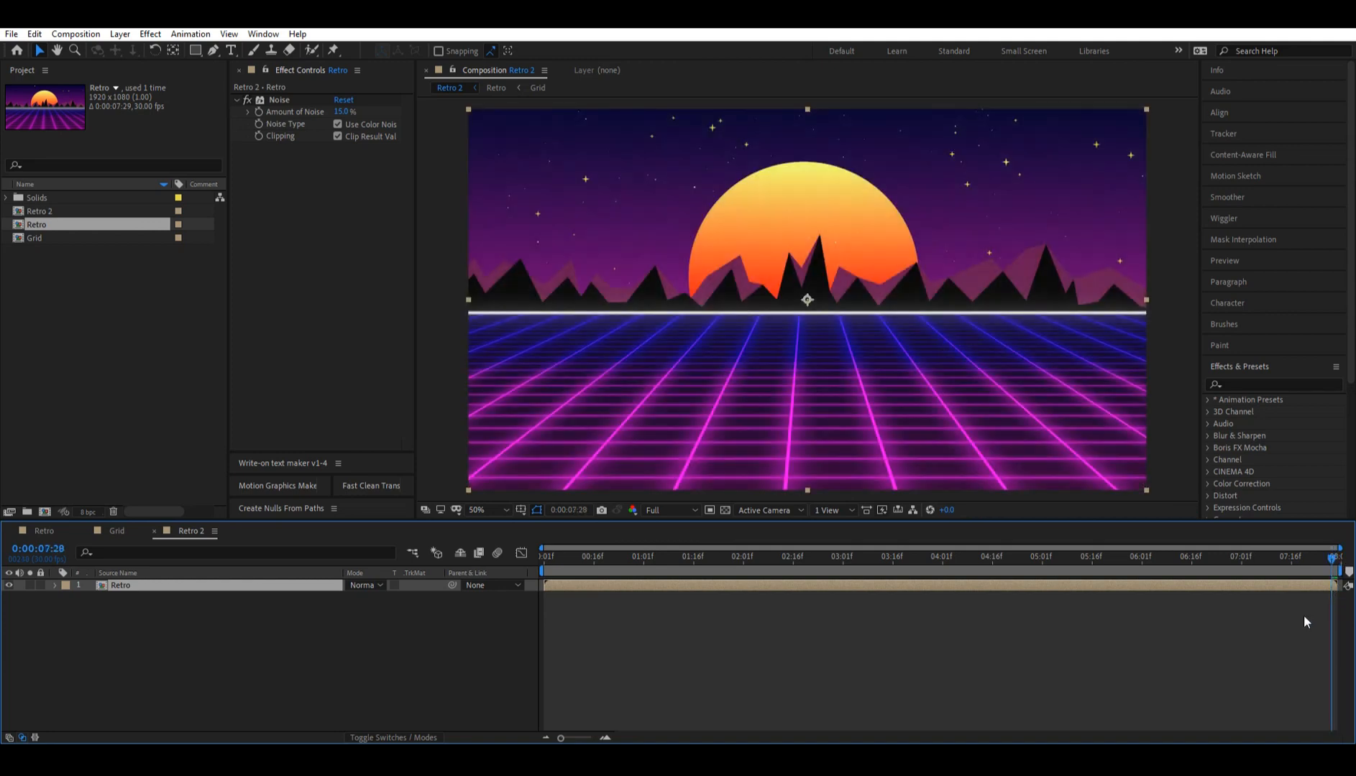
- Preview Retro 2 and compare its first and last frames with a snapshot to check the loop
key("space")
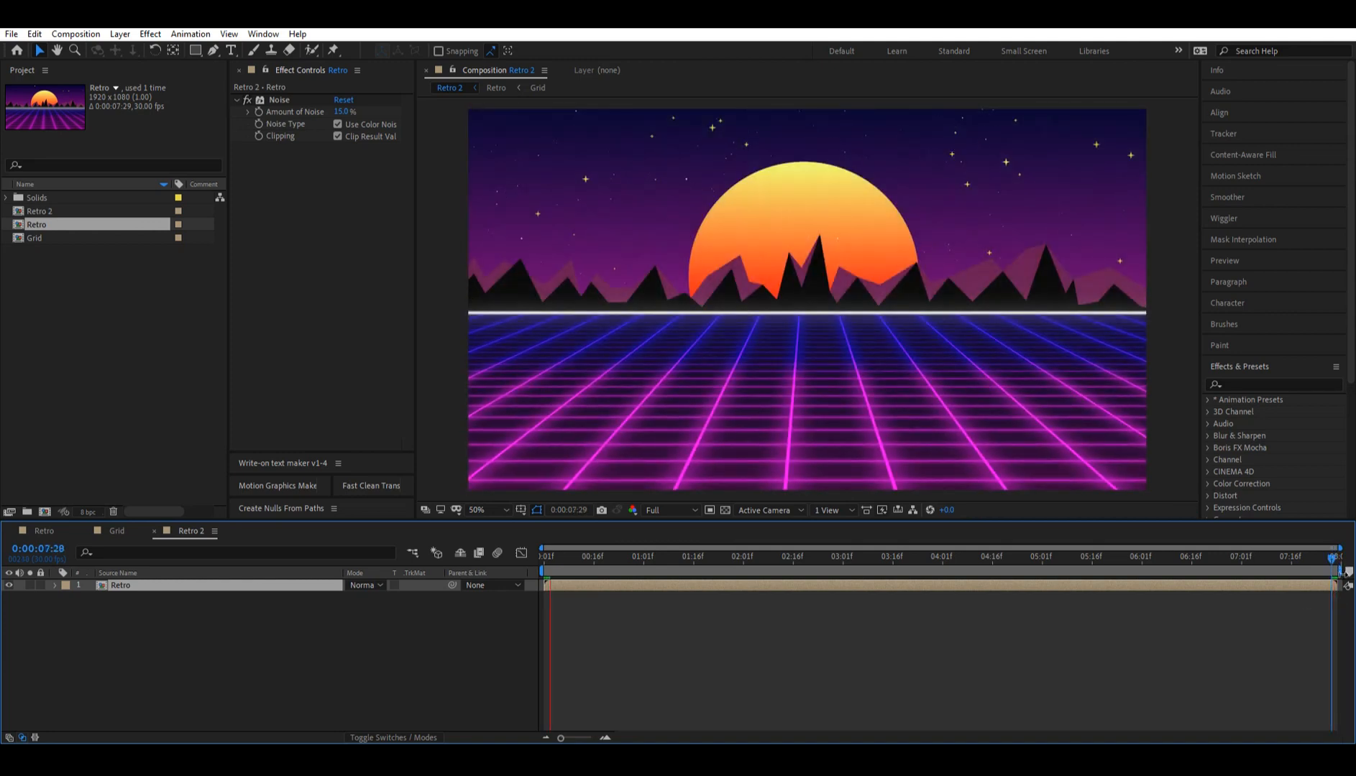
left_click_drag(546, 559, 501, 559)
left_click(601, 511)
left_click(1334, 559)
left_click(616, 510)
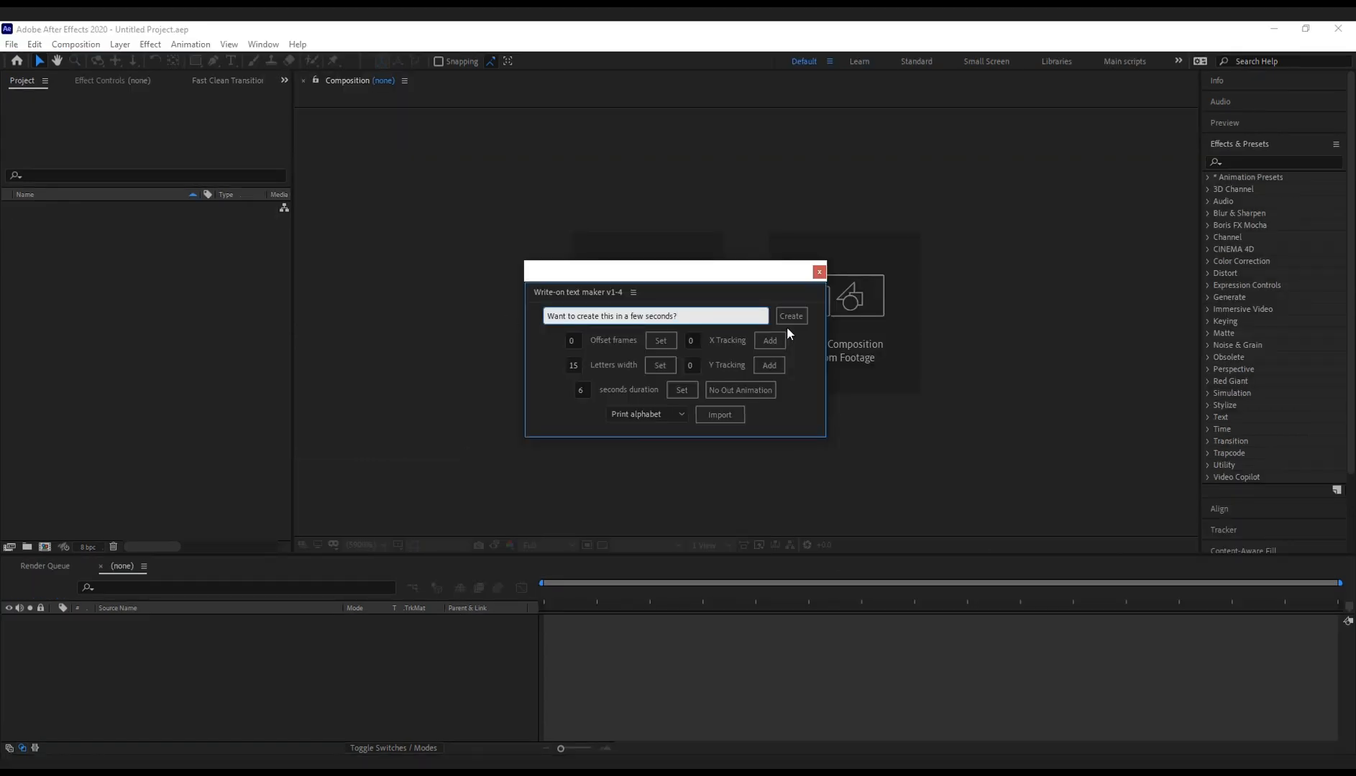
- Import the Elegant alphabet with Write-on text maker and create the text "Want to create this in a few seconds?"
left_click(645, 414)
left_click(659, 445)
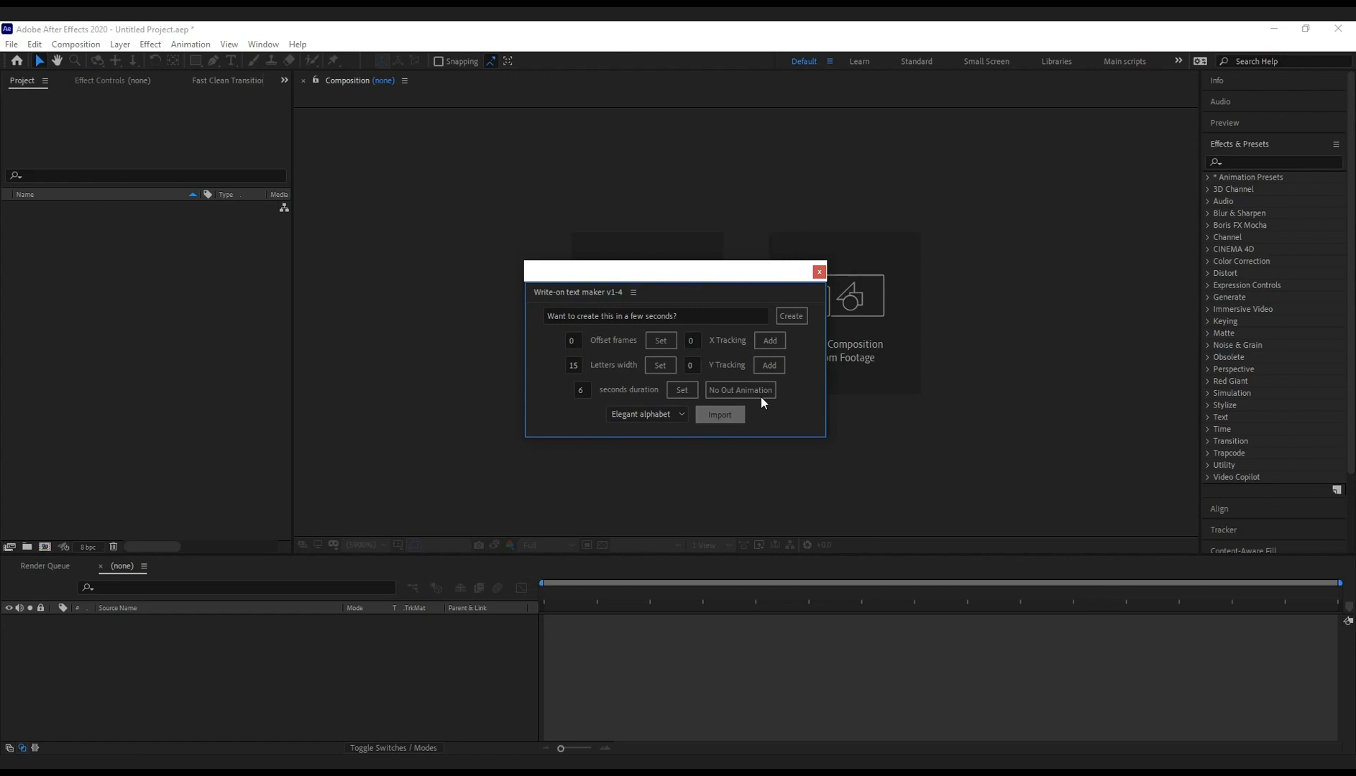
left_click(729, 415)
left_click(762, 391)
- Set the write-on text's offset to 5 frames, letters width to 25 and duration to 10 seconds
left_click(579, 341)
type("5")
key("Tab")
key("Return")
key("Tab")
left_click_drag(586, 390, 551, 380)
type("10")
left_click(671, 395)
- Dock Write-on text maker below the project items and preview the Text 0 composition at Half resolution
left_click_drag(594, 291, 136, 397)
left_click(546, 545)
left_click(538, 594)
left_click_drag(576, 749, 560, 748)
key("space")
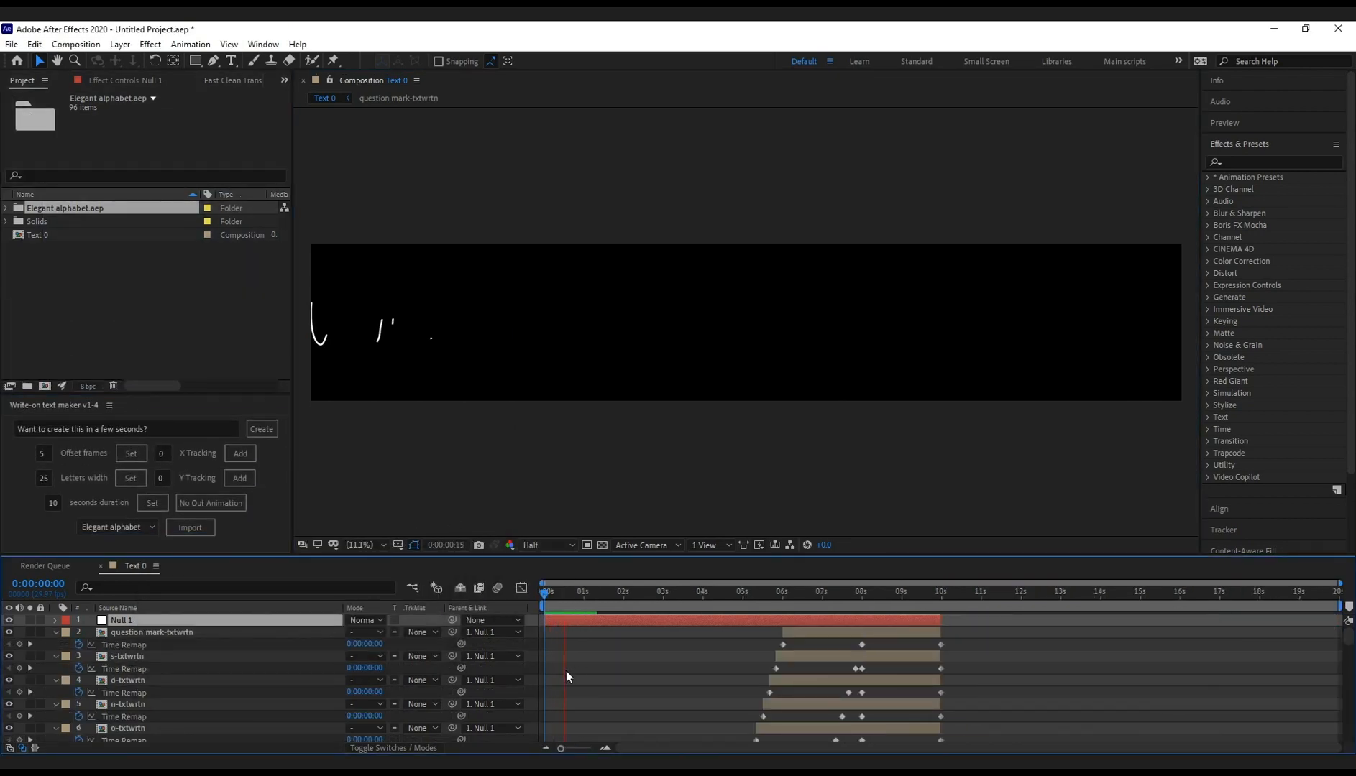